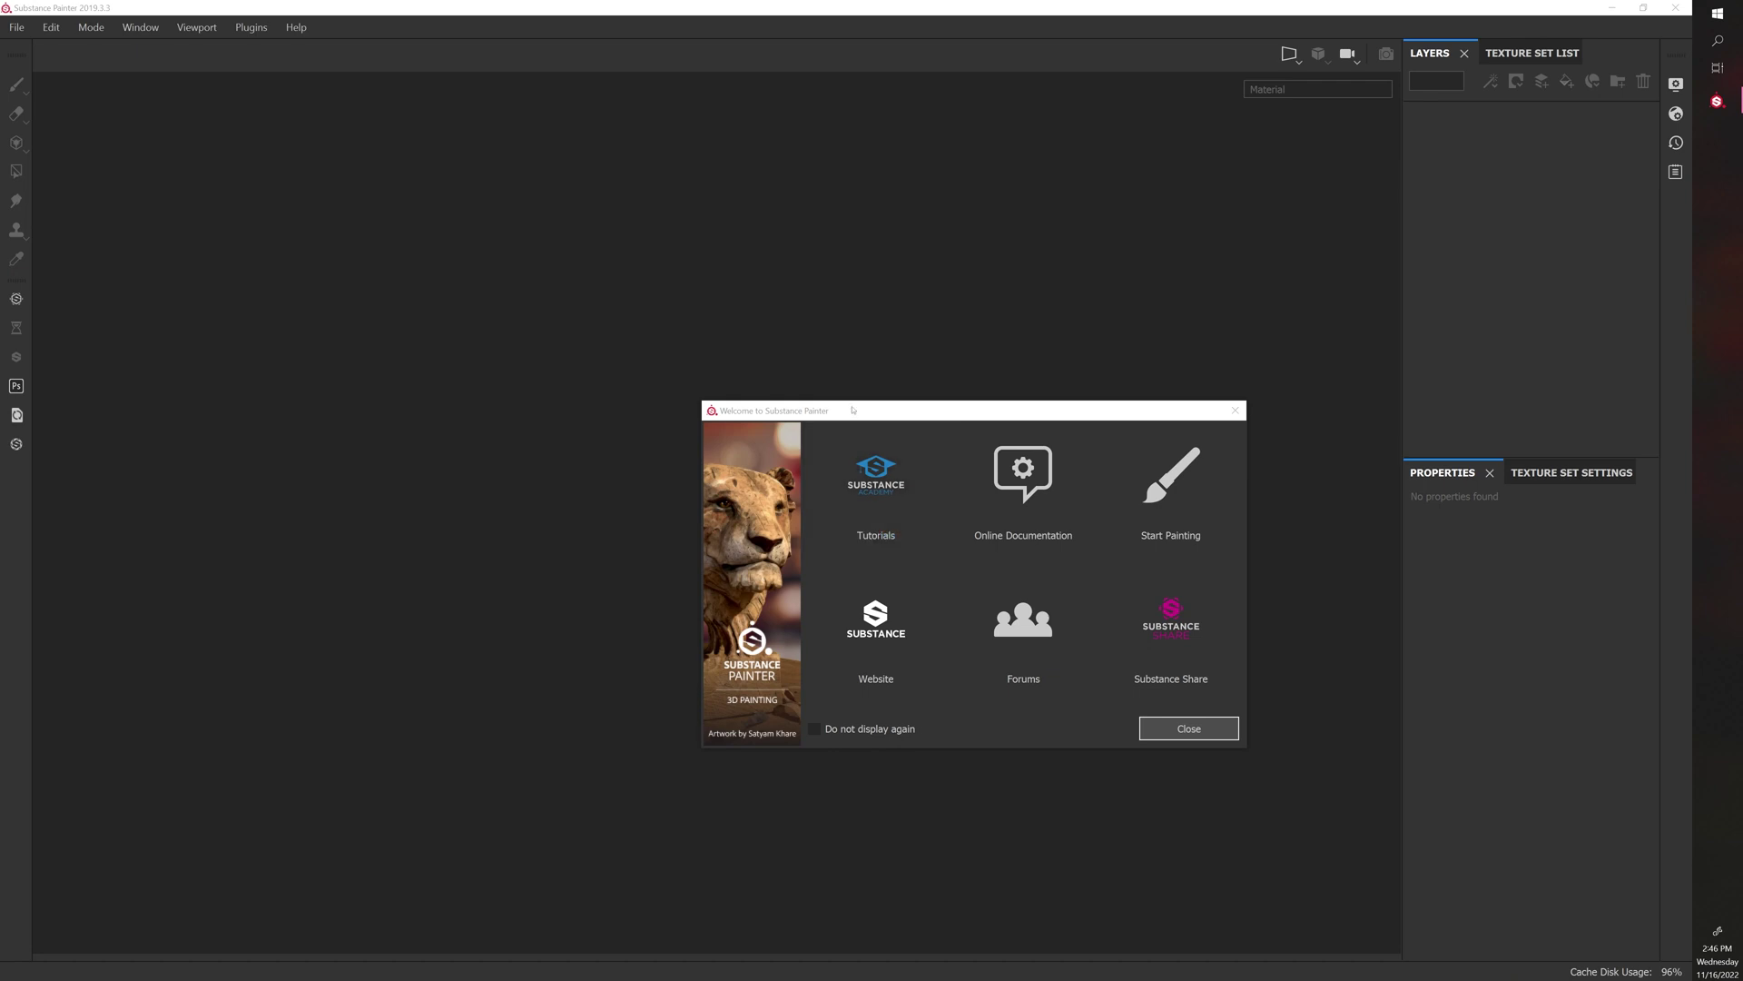
Bring up the Welcome Screen, leave it set to not display again, and start painting on the sample MeetMat project
drag(867, 413, 644, 388)
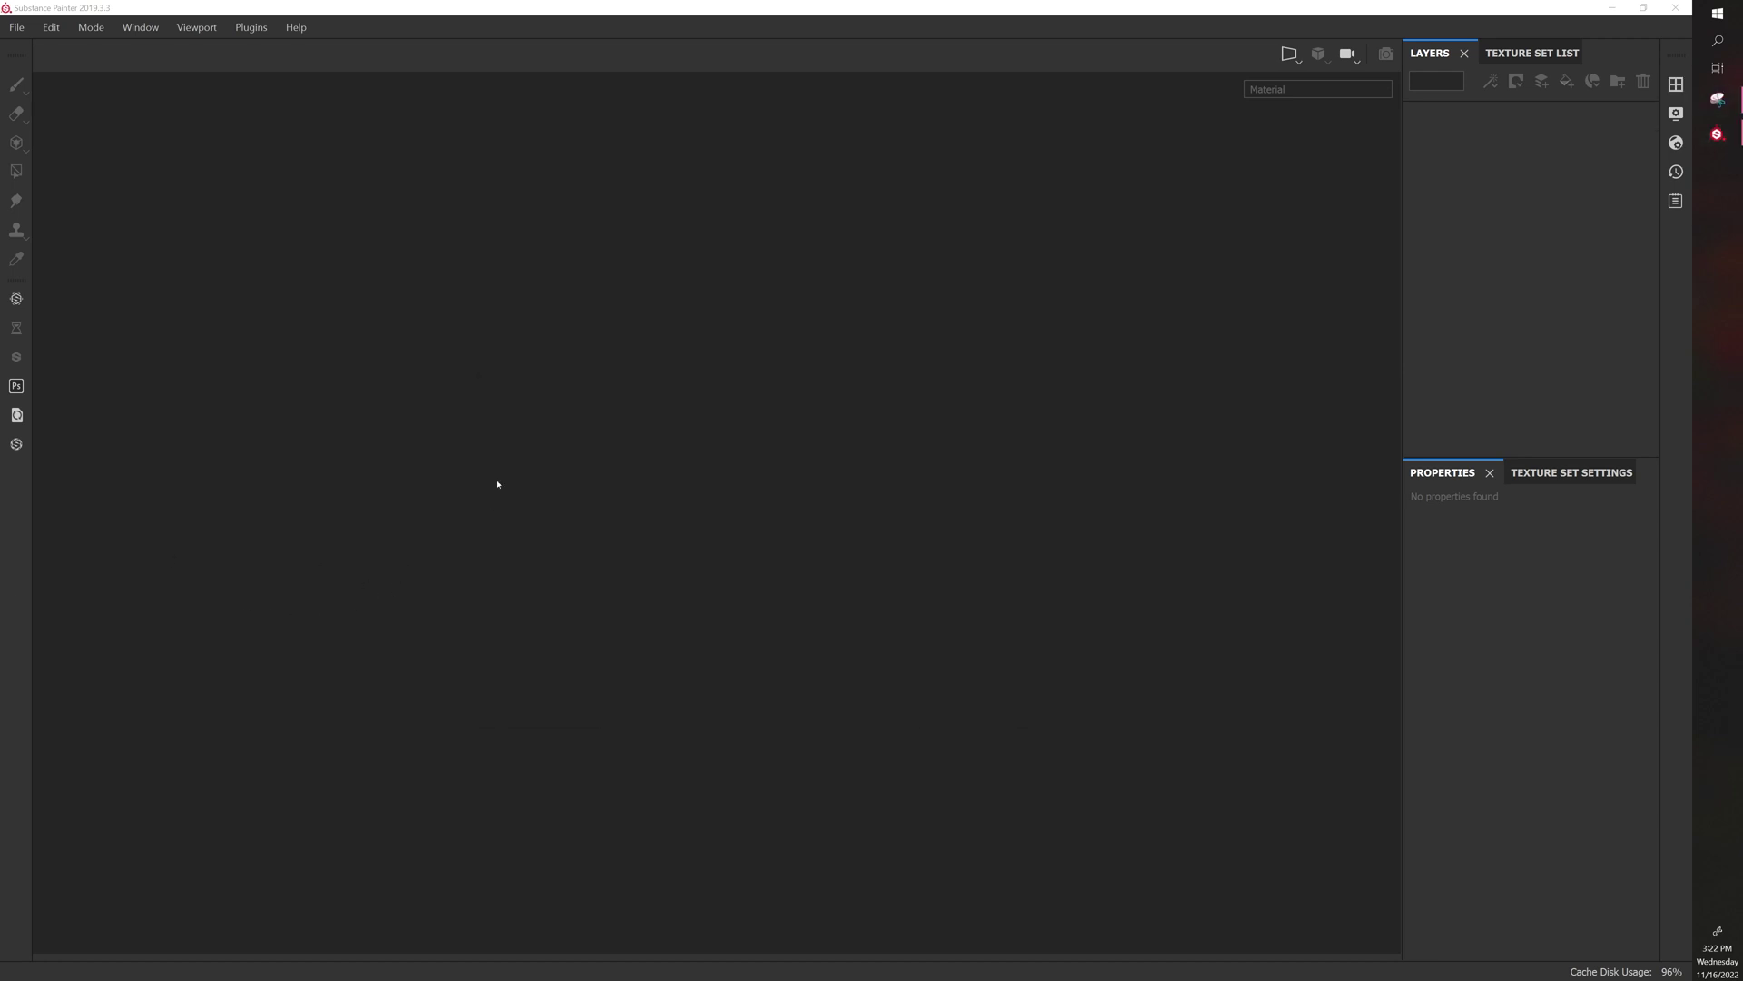
click(297, 26)
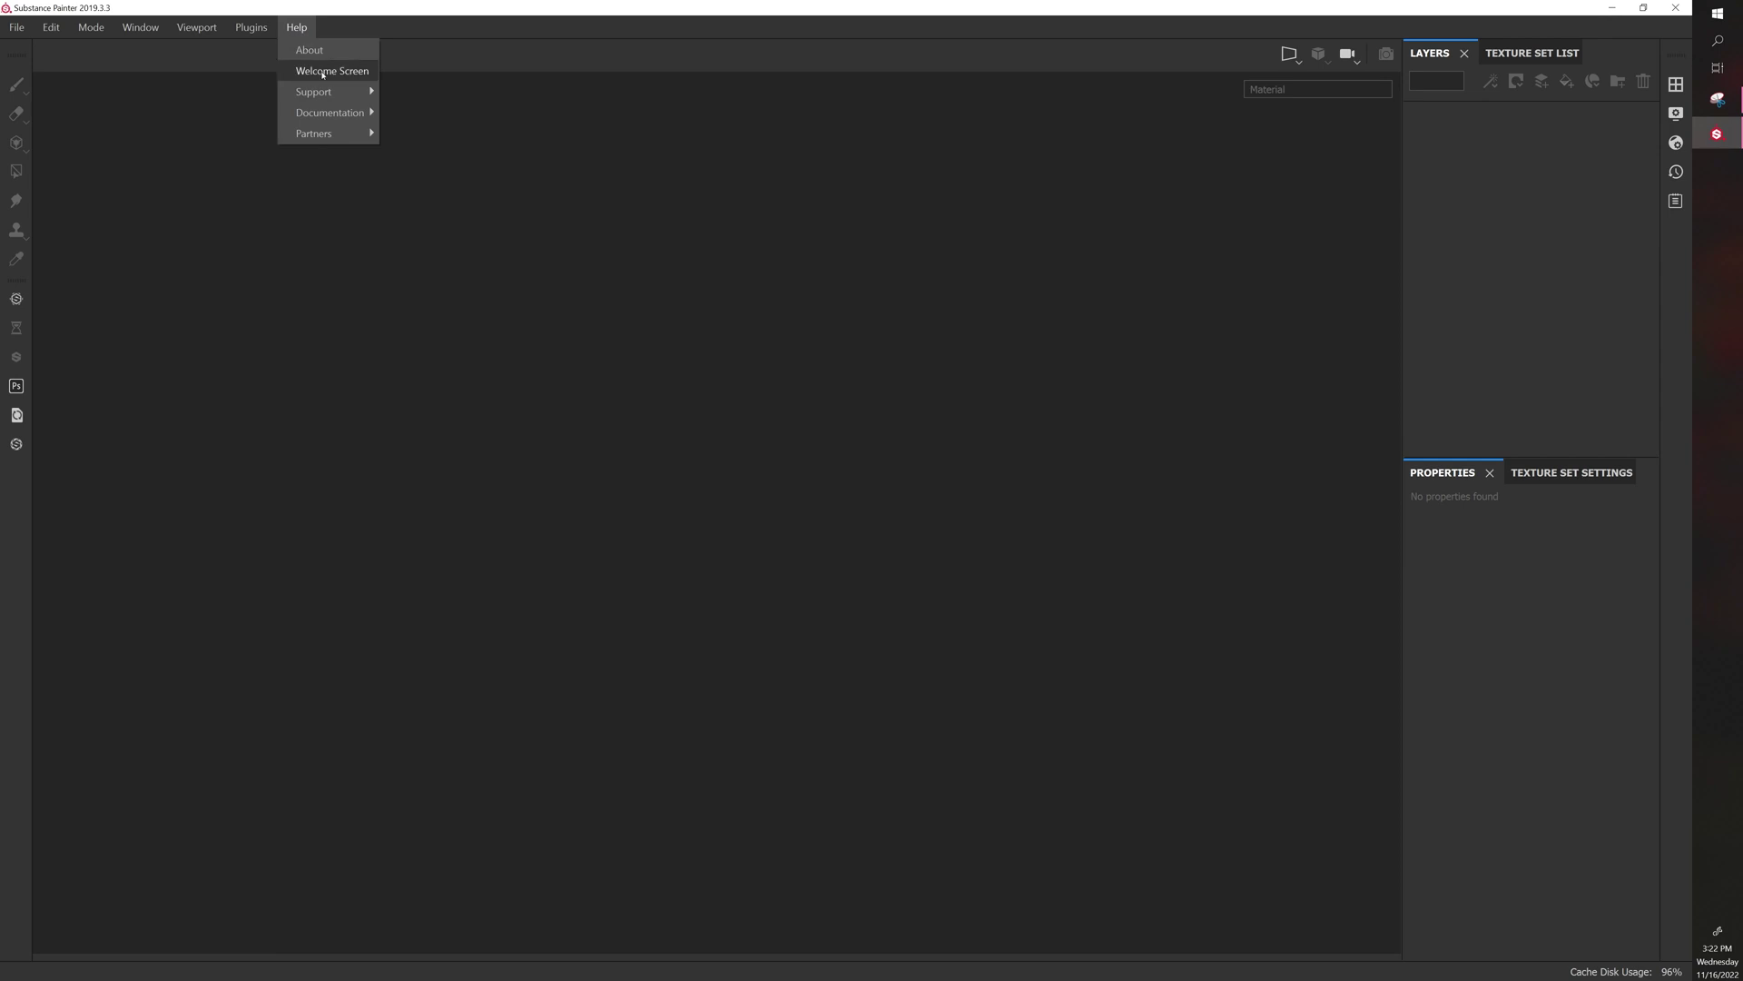
click(323, 71)
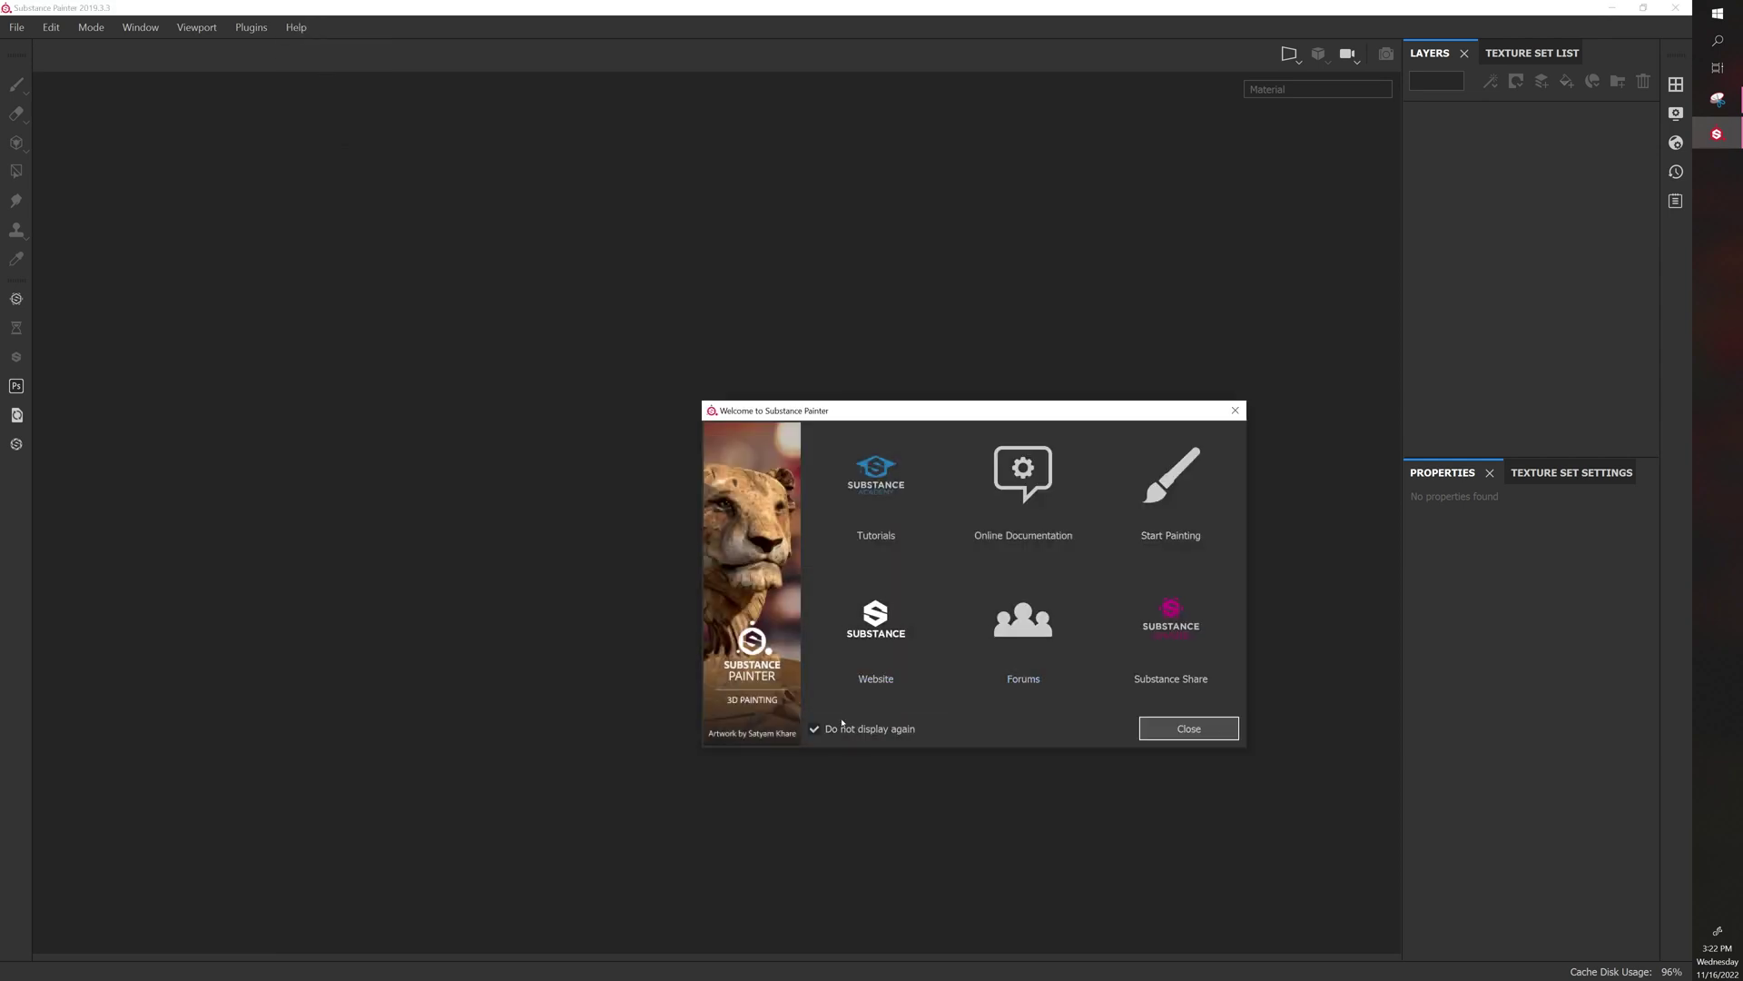
click(820, 732)
click(1178, 516)
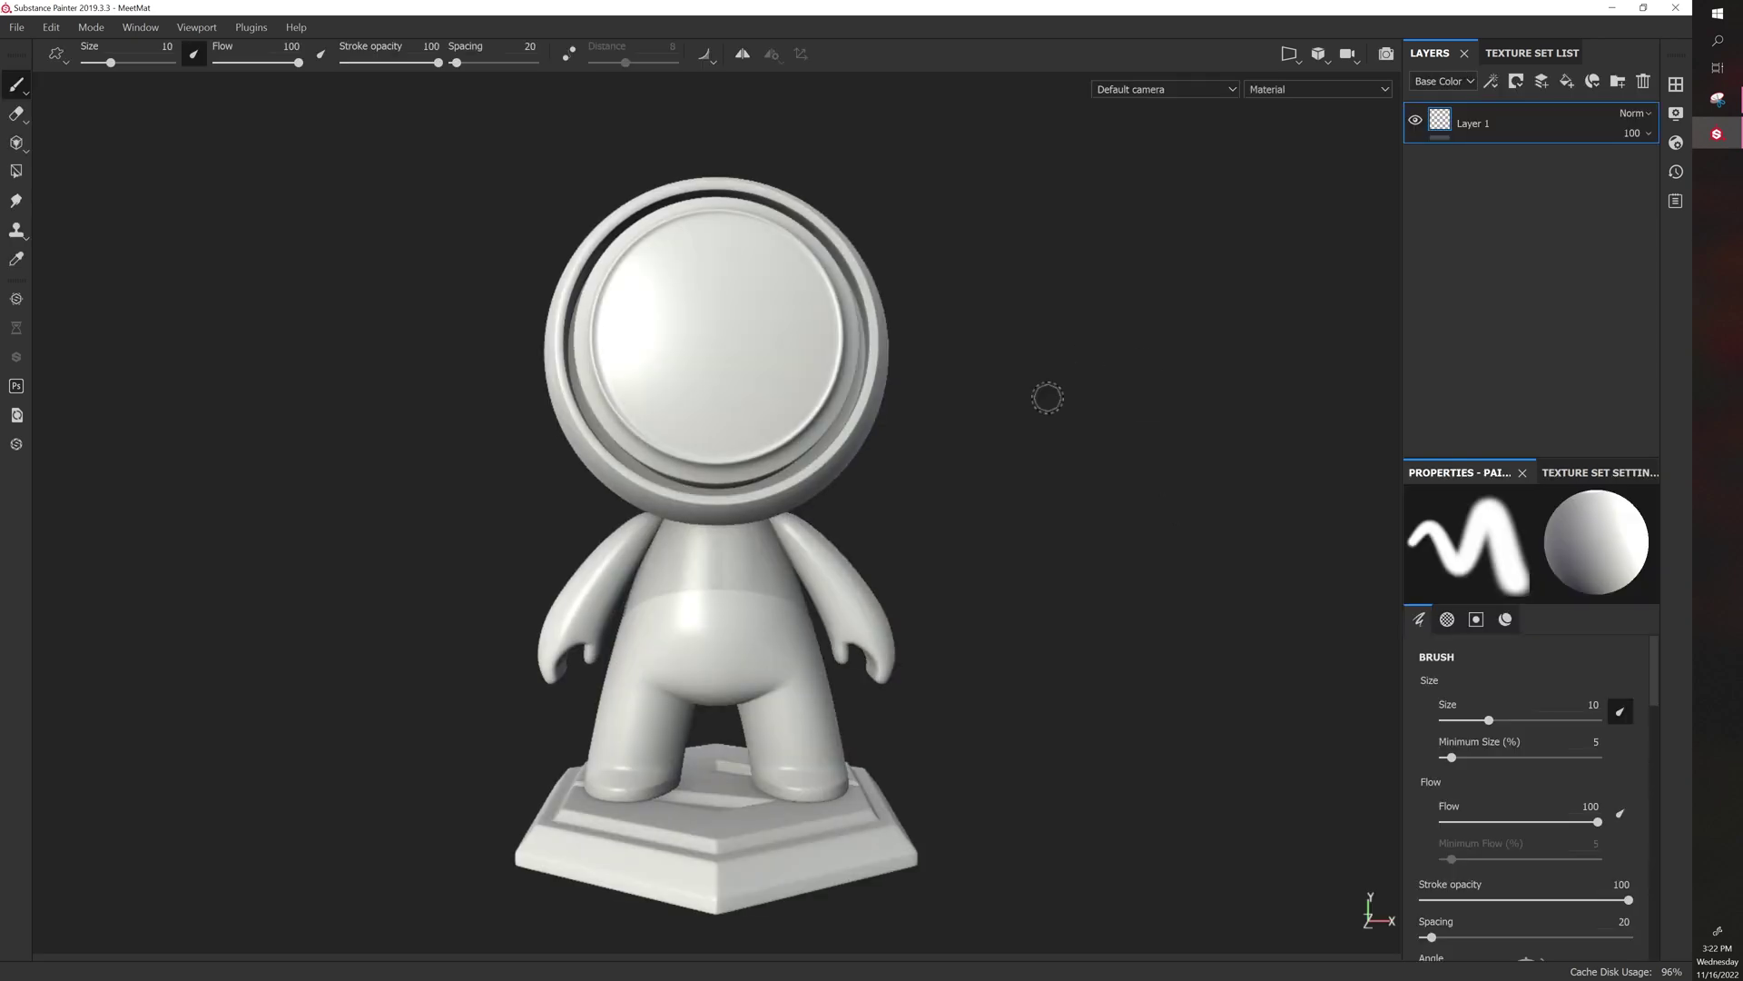
Close the Texture Set List and restore it among the visible views
click(1518, 54)
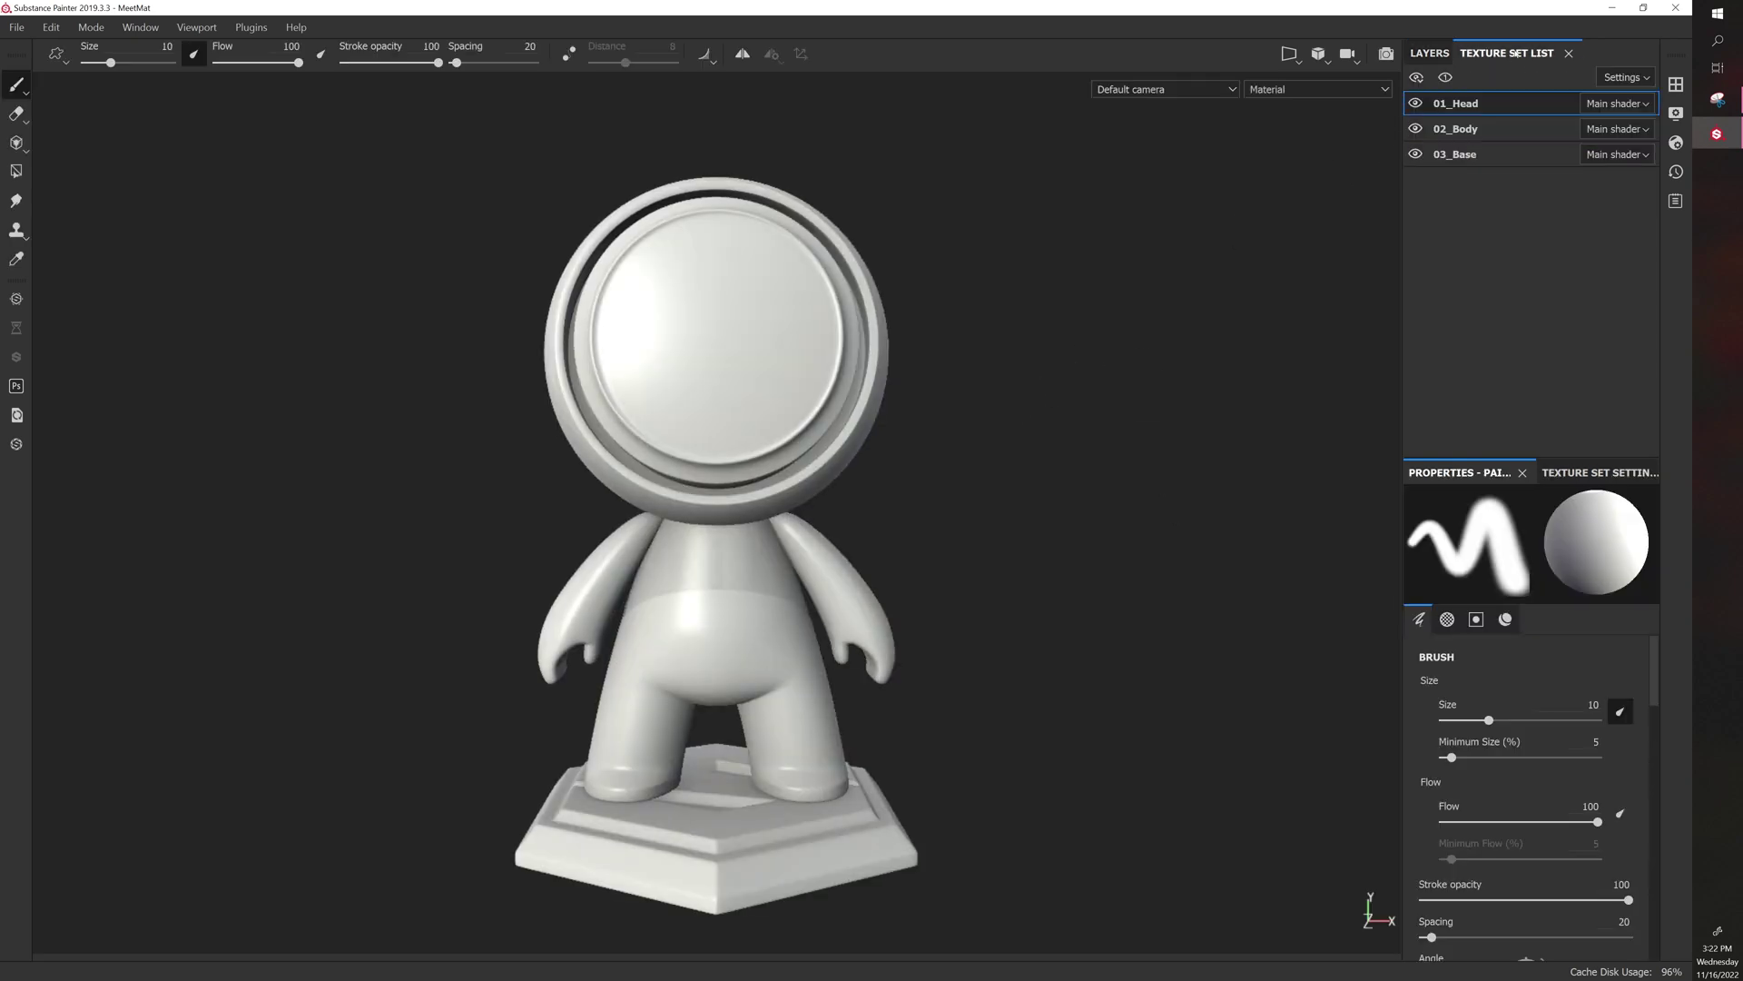
click(1568, 54)
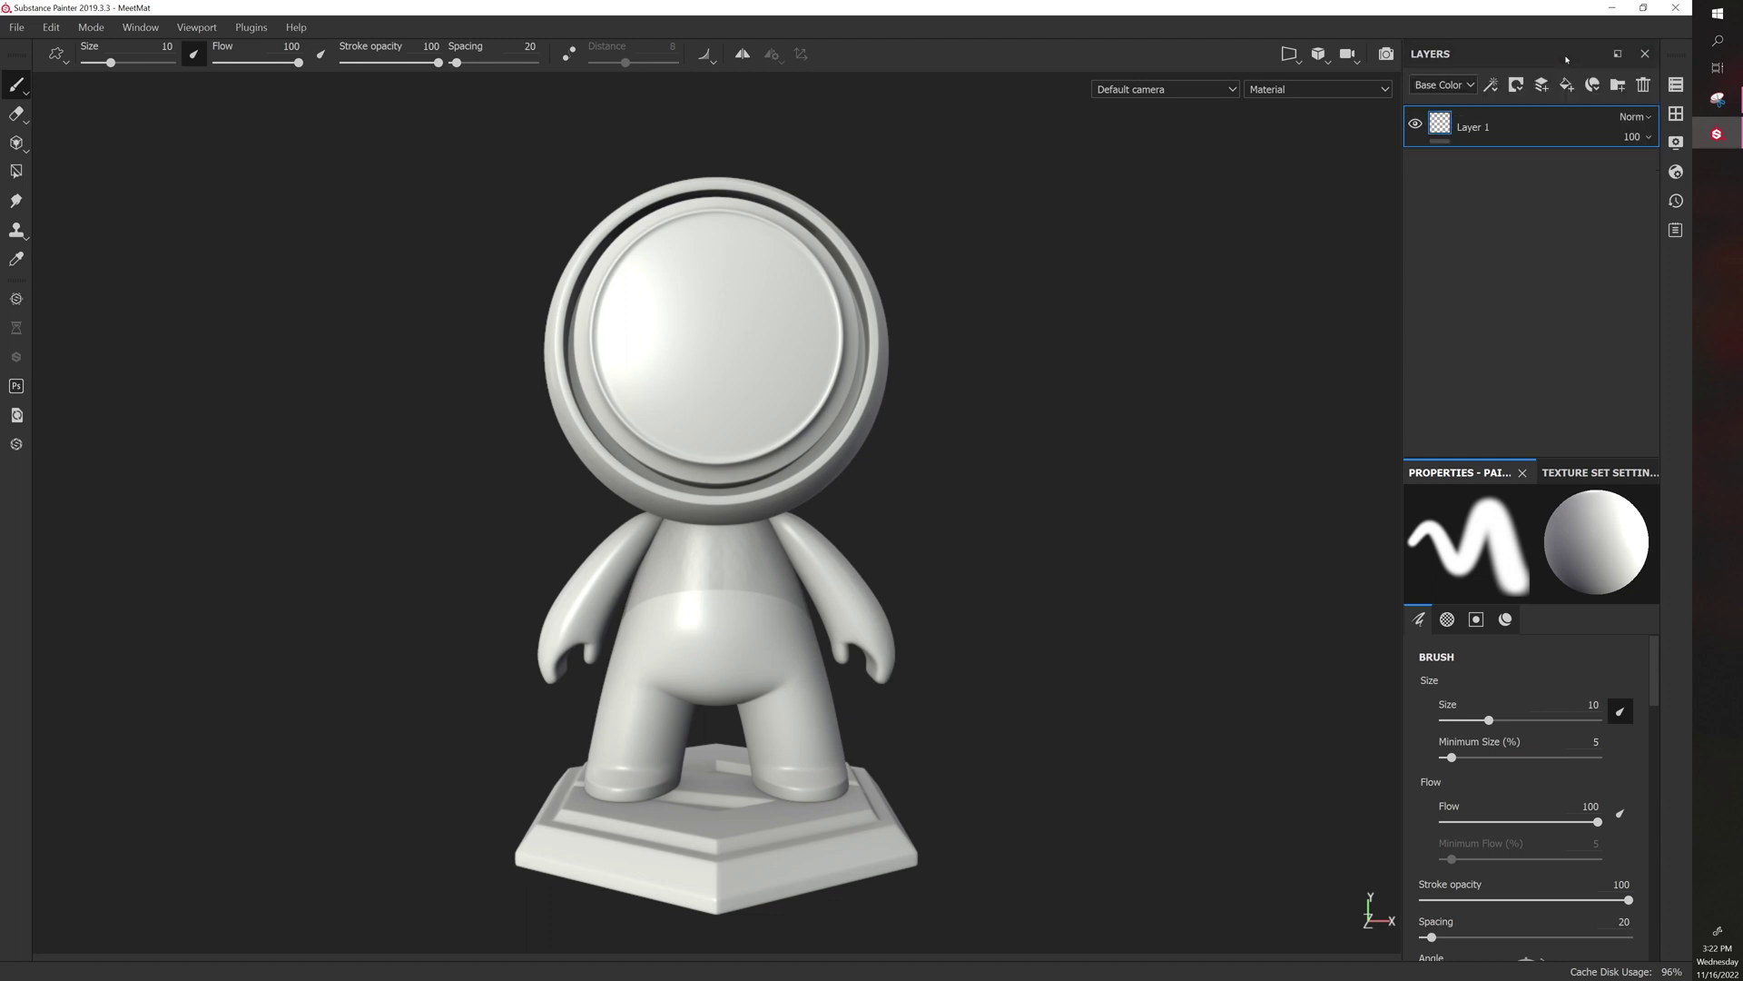
click(153, 29)
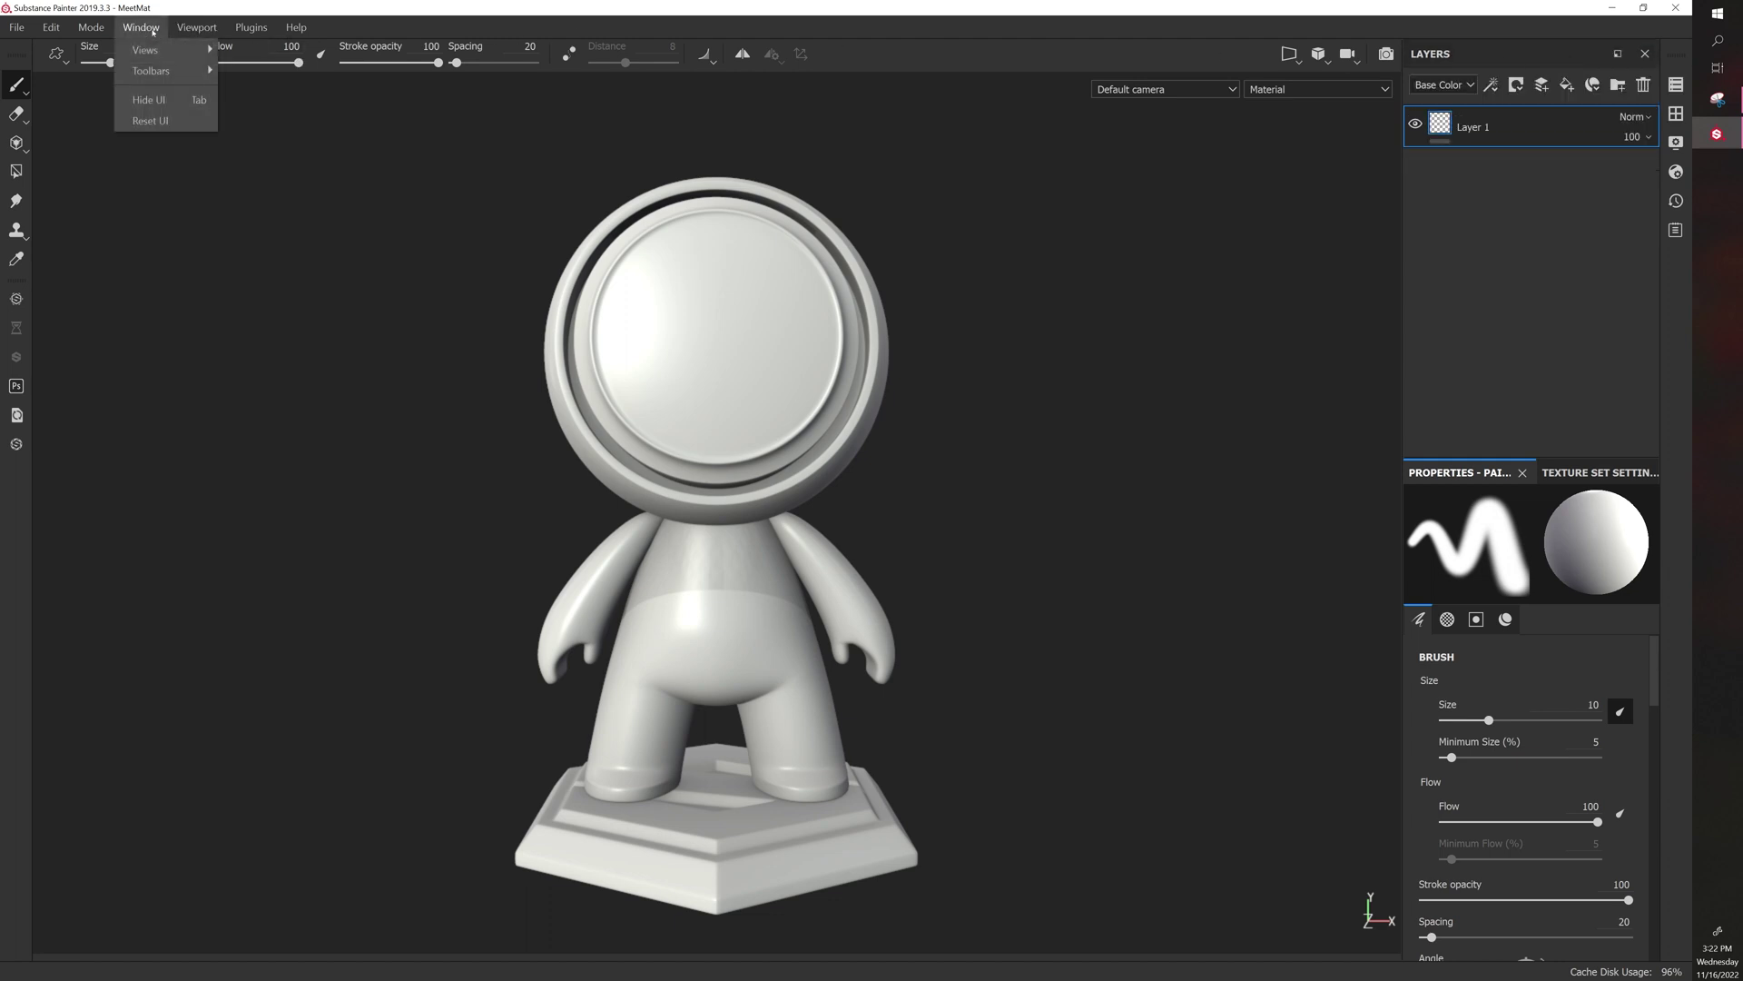
mouse_move(164, 50)
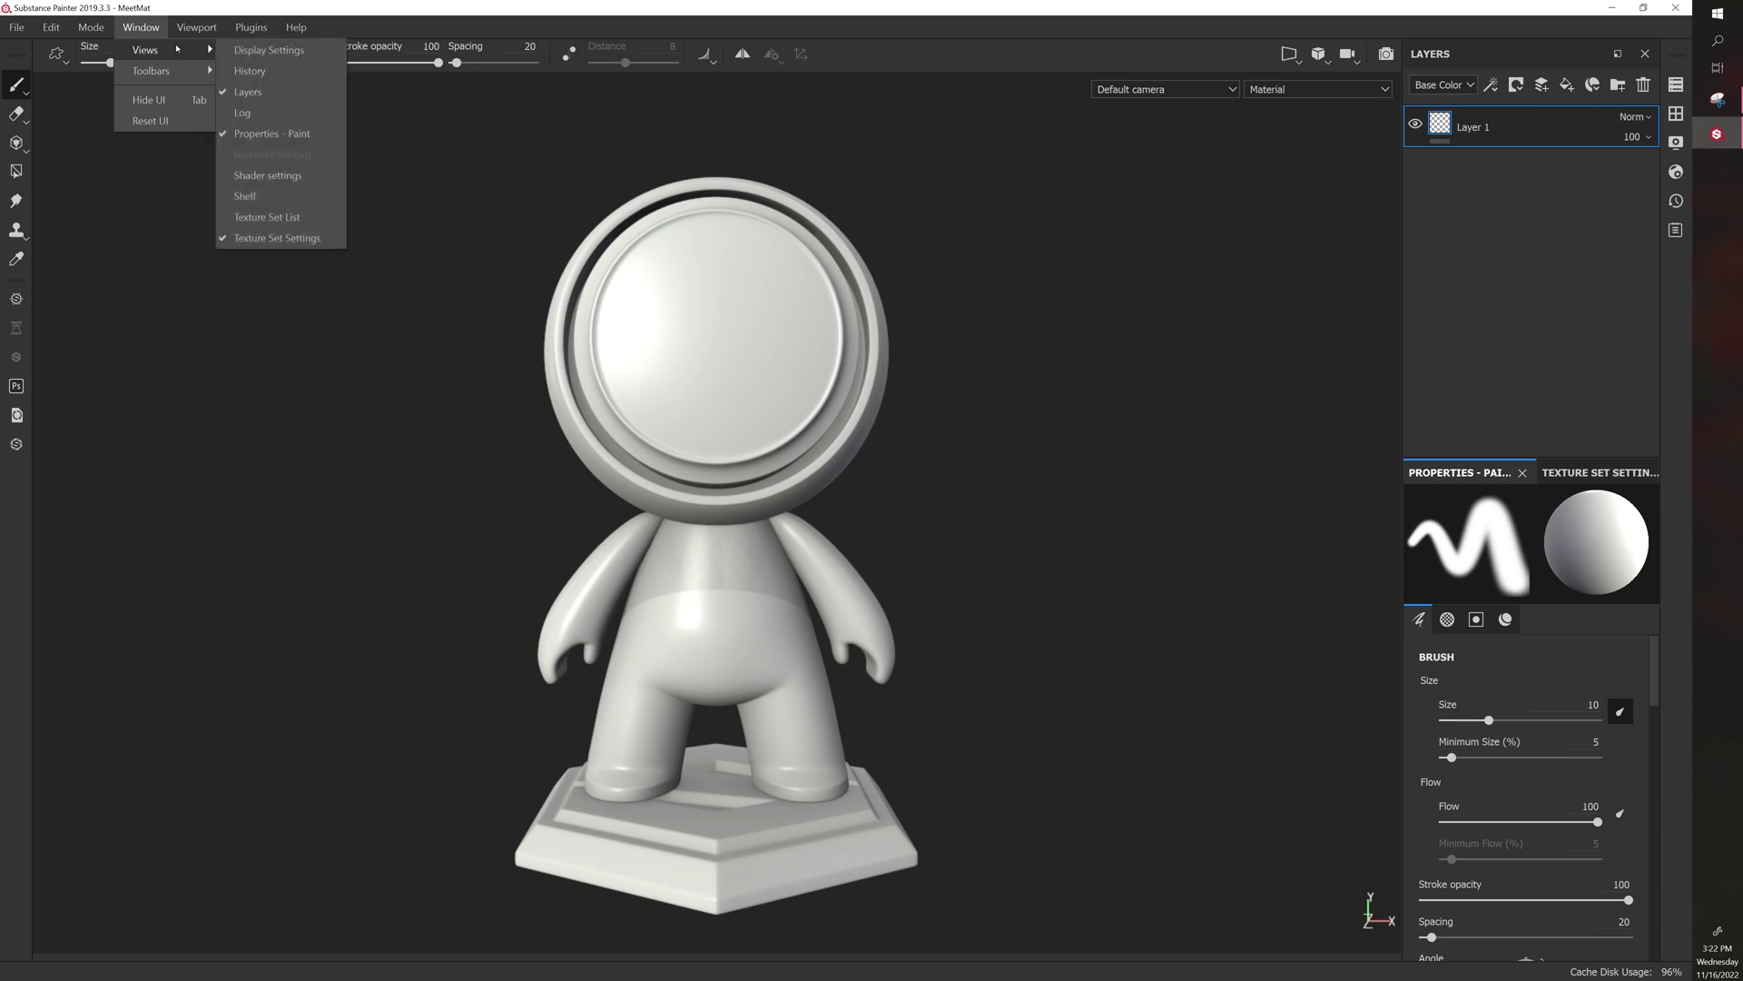
click(270, 218)
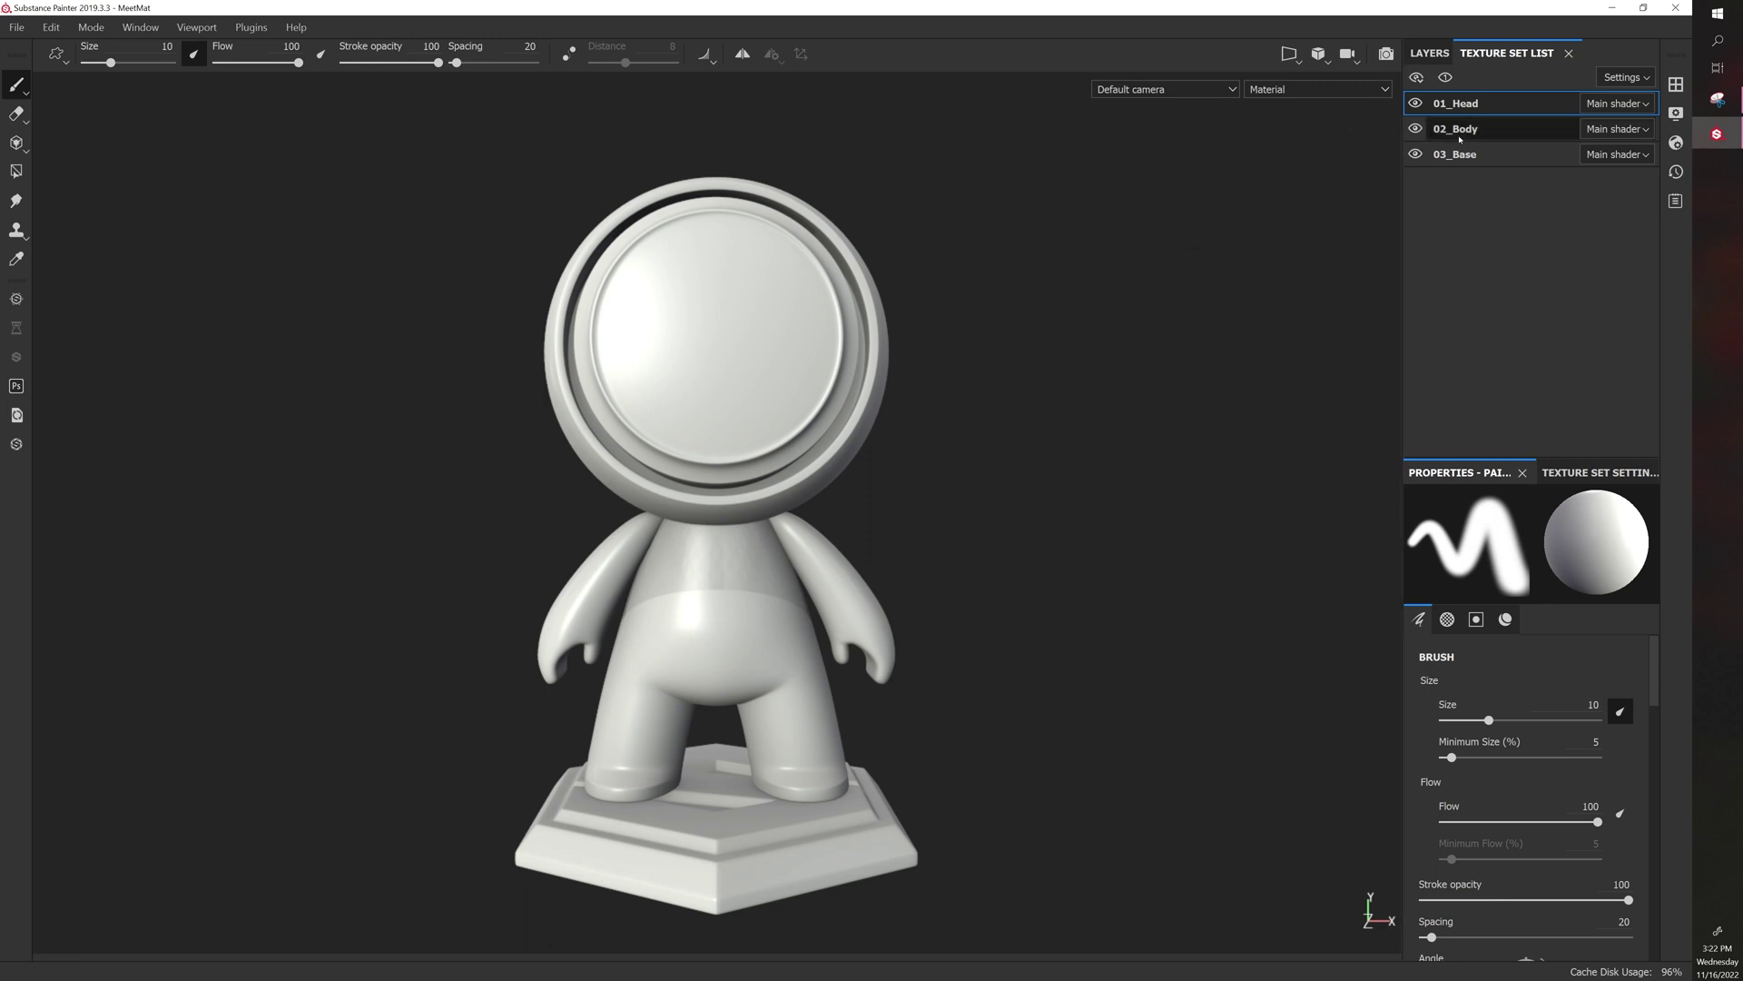
Try the texture sets in turn, make 01_Head active, and paint a white zigzag stroke on the face
click(1466, 154)
click(1471, 129)
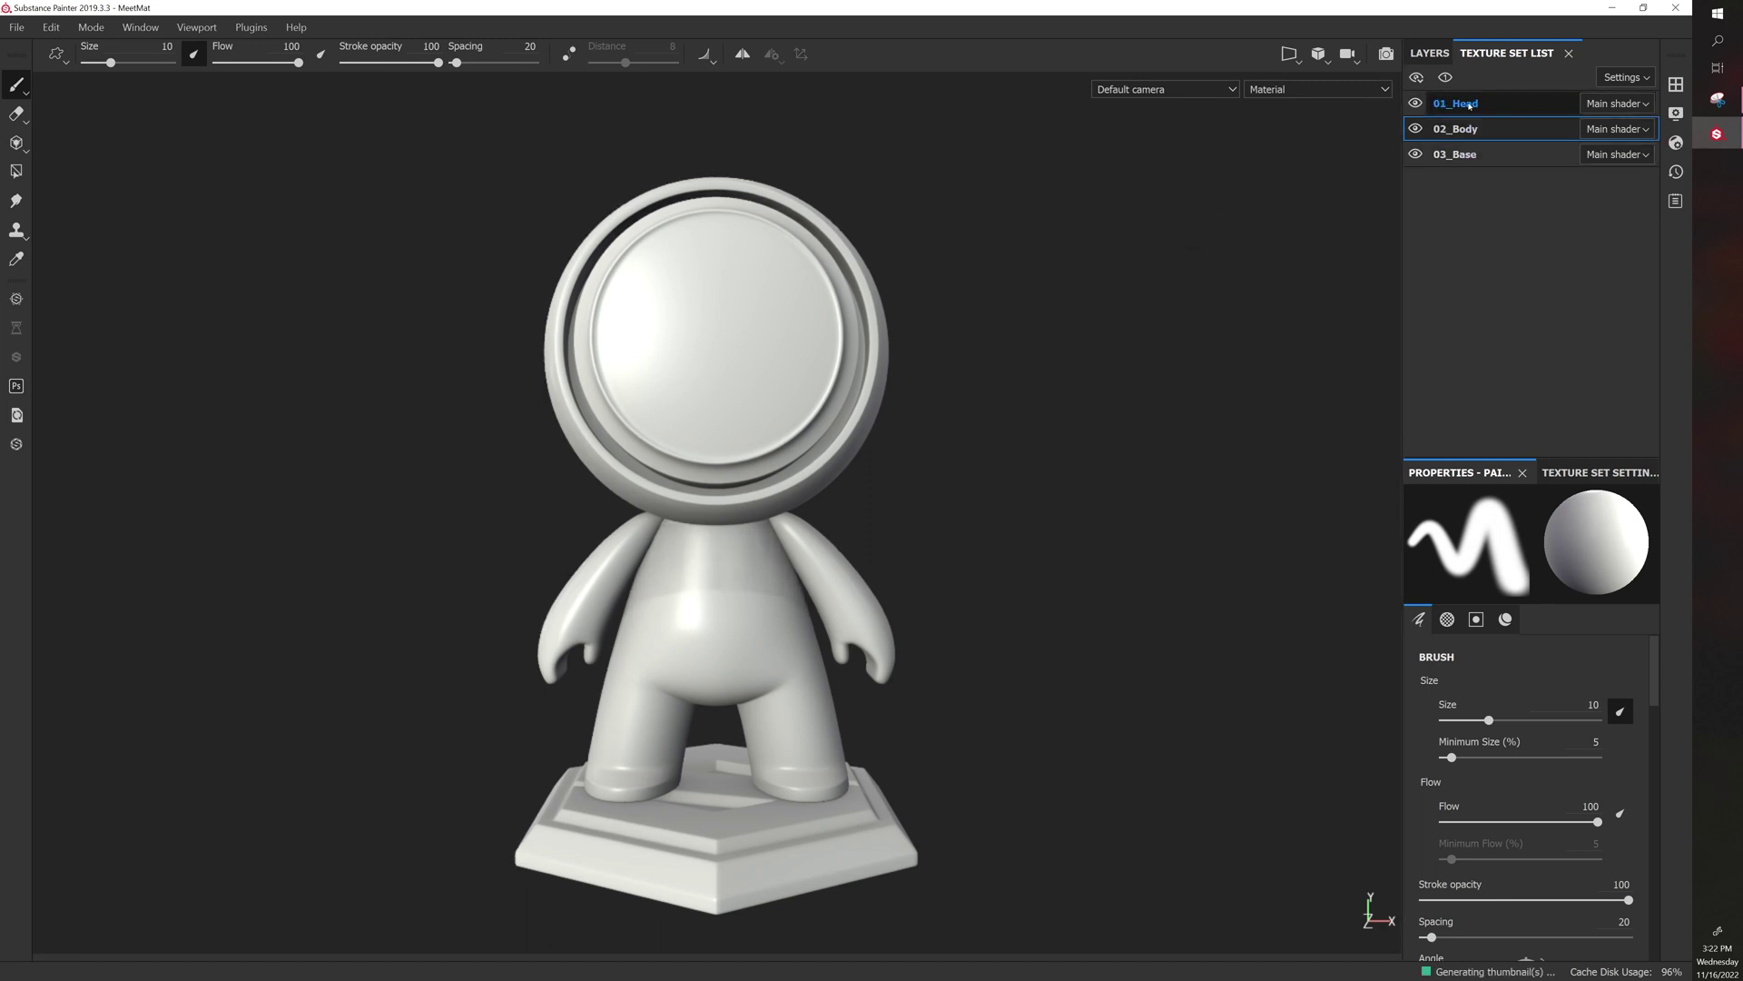
click(1461, 104)
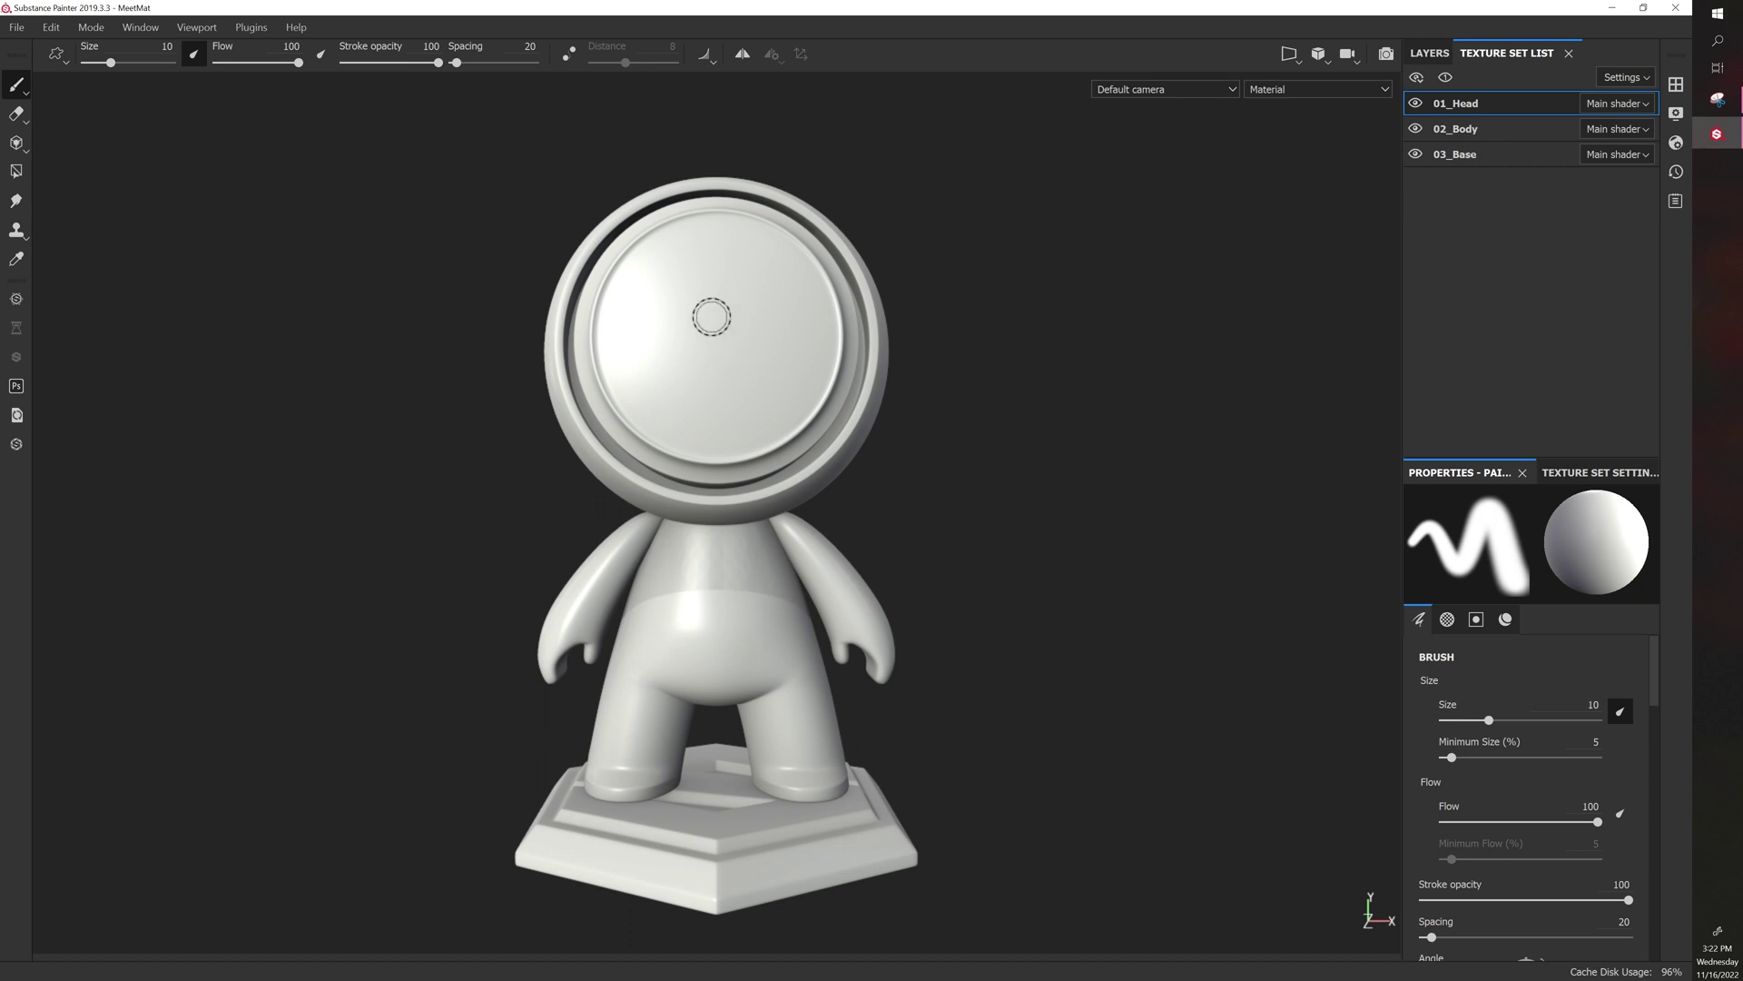
mouse_move(714, 308)
mouse_down()
mouse_move(695, 361)
mouse_move(733, 393)
mouse_move(726, 409)
mouse_up()
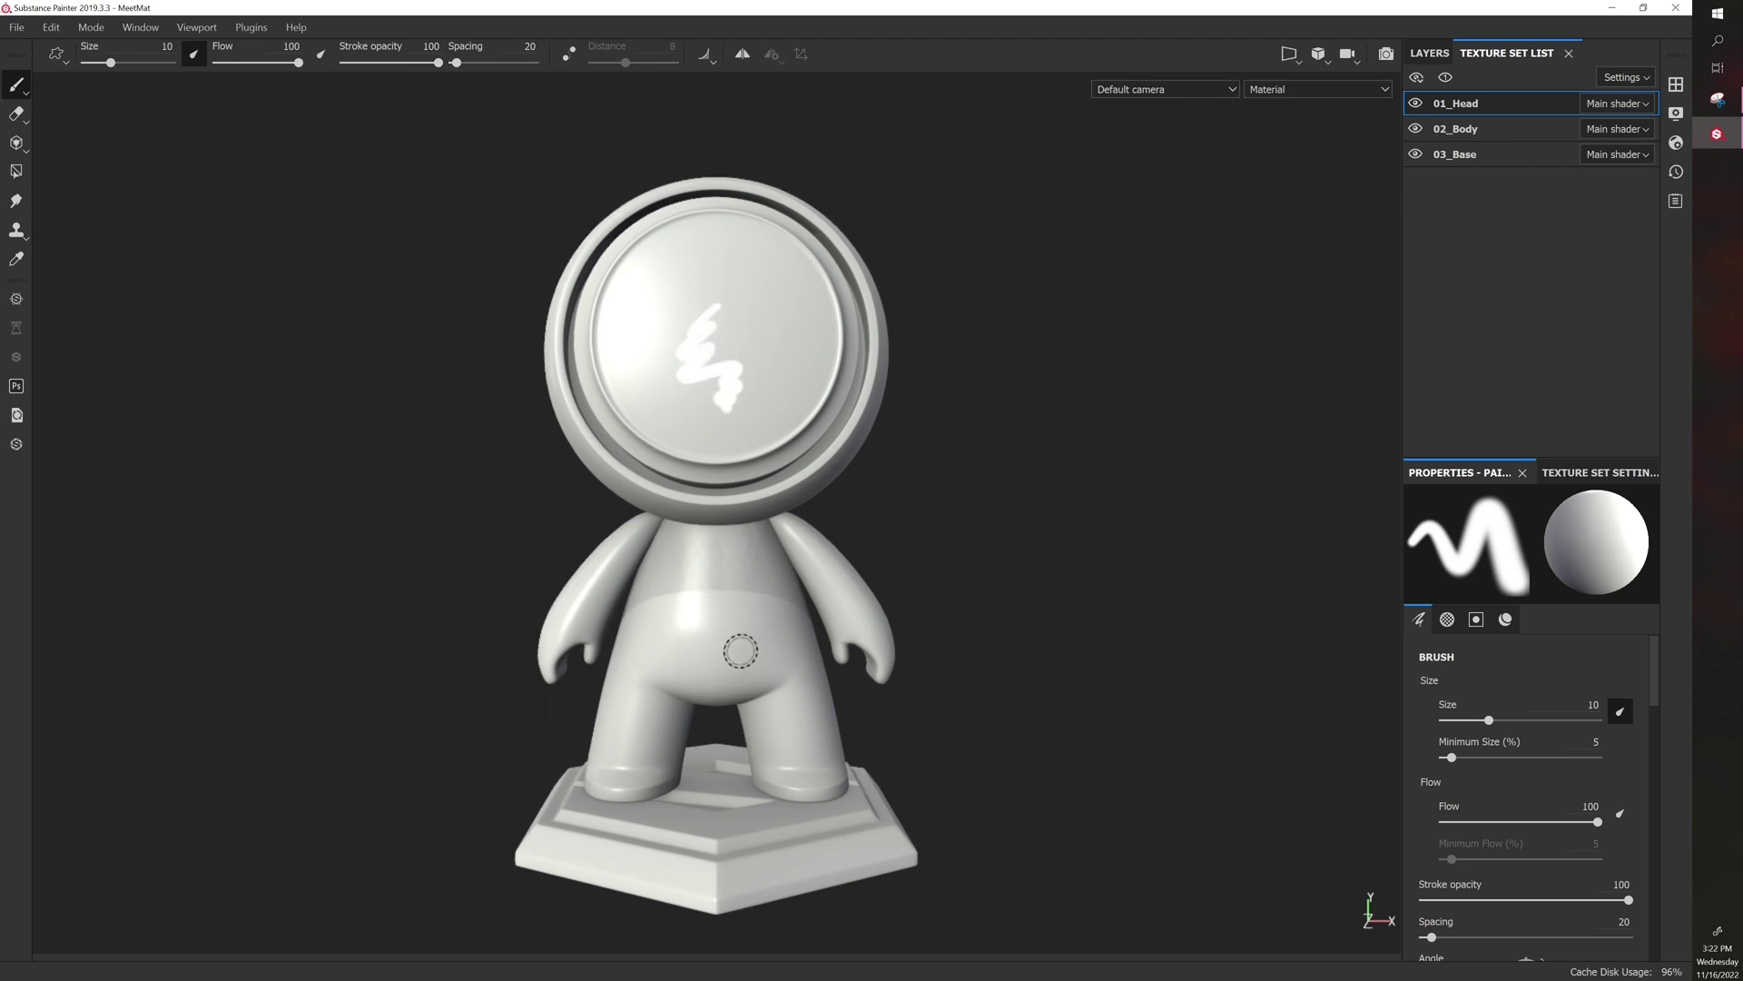
Paint a zigzag stroke on the torso in the 02_Body texture set and another on the pedestal's front in 03_Base
click(1457, 129)
mouse_move(681, 576)
mouse_down()
mouse_move(706, 573)
mouse_move(717, 668)
mouse_up()
click(1469, 157)
mouse_move(689, 835)
mouse_down()
mouse_move(727, 840)
mouse_move(712, 873)
mouse_up()
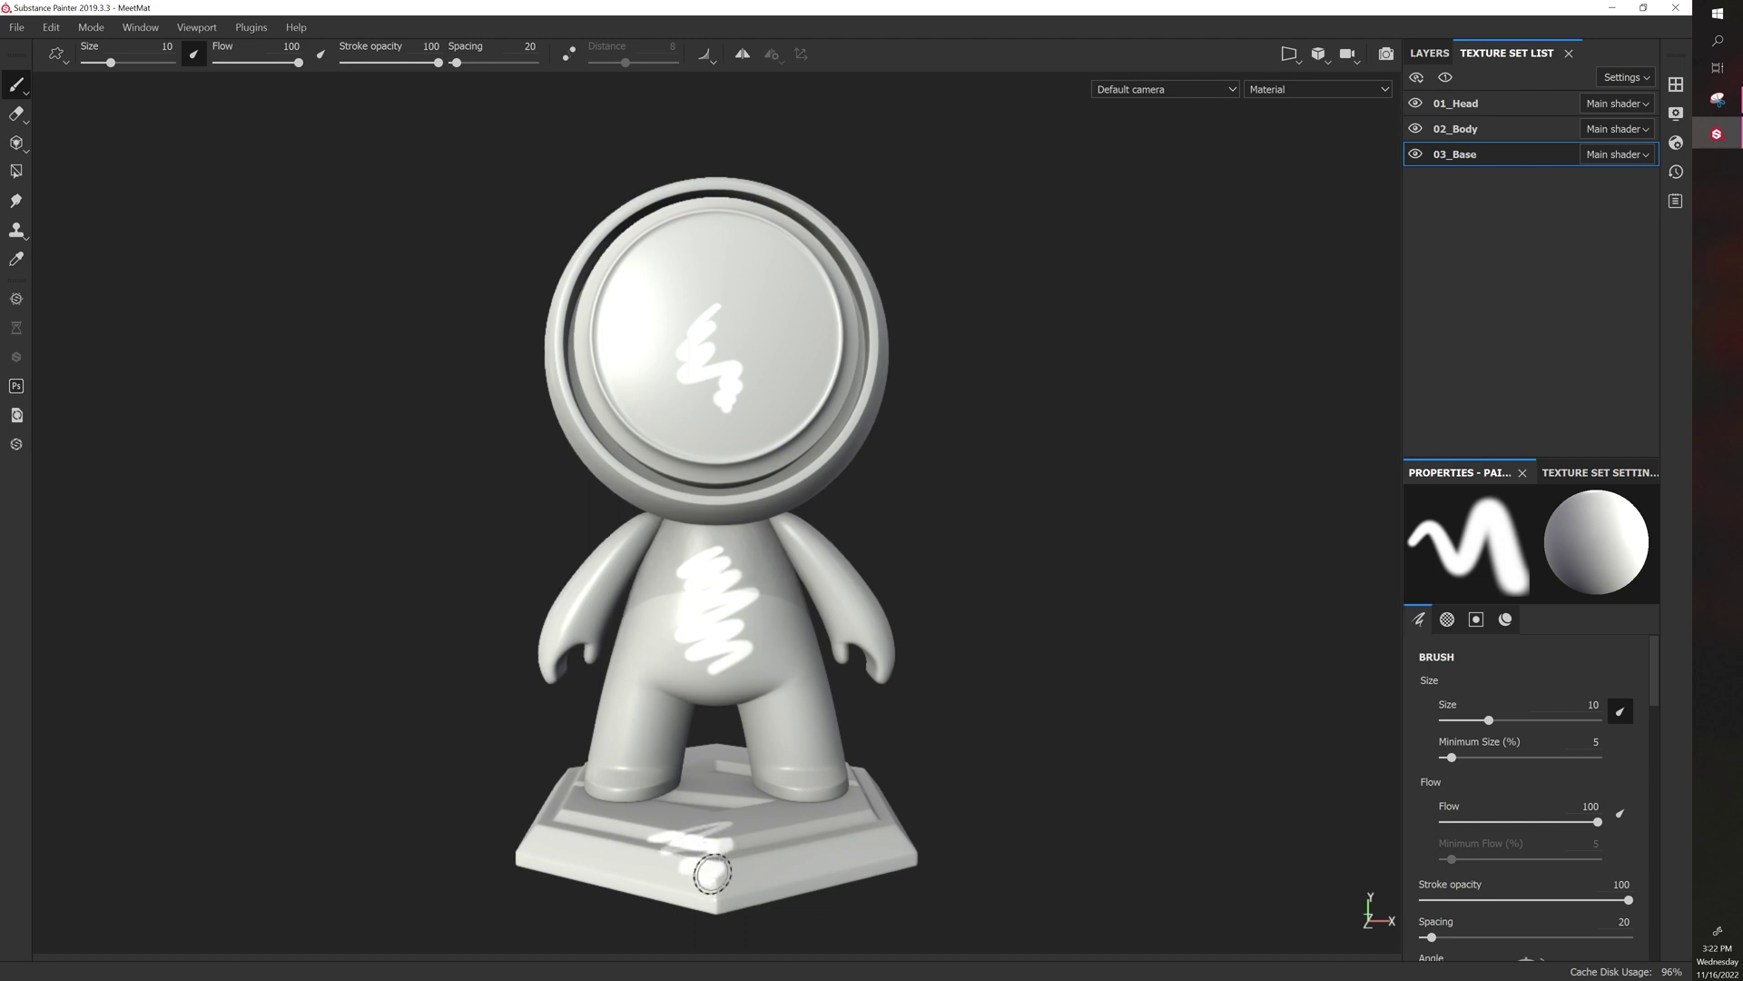
Examine the painted model and the UV layouts of the 02_Body and 01_Head texture sets in the split, 3D-only and 2D-only views
alt+drag(1101, 469, 1135, 542)
scroll(1050, 557, up, 4)
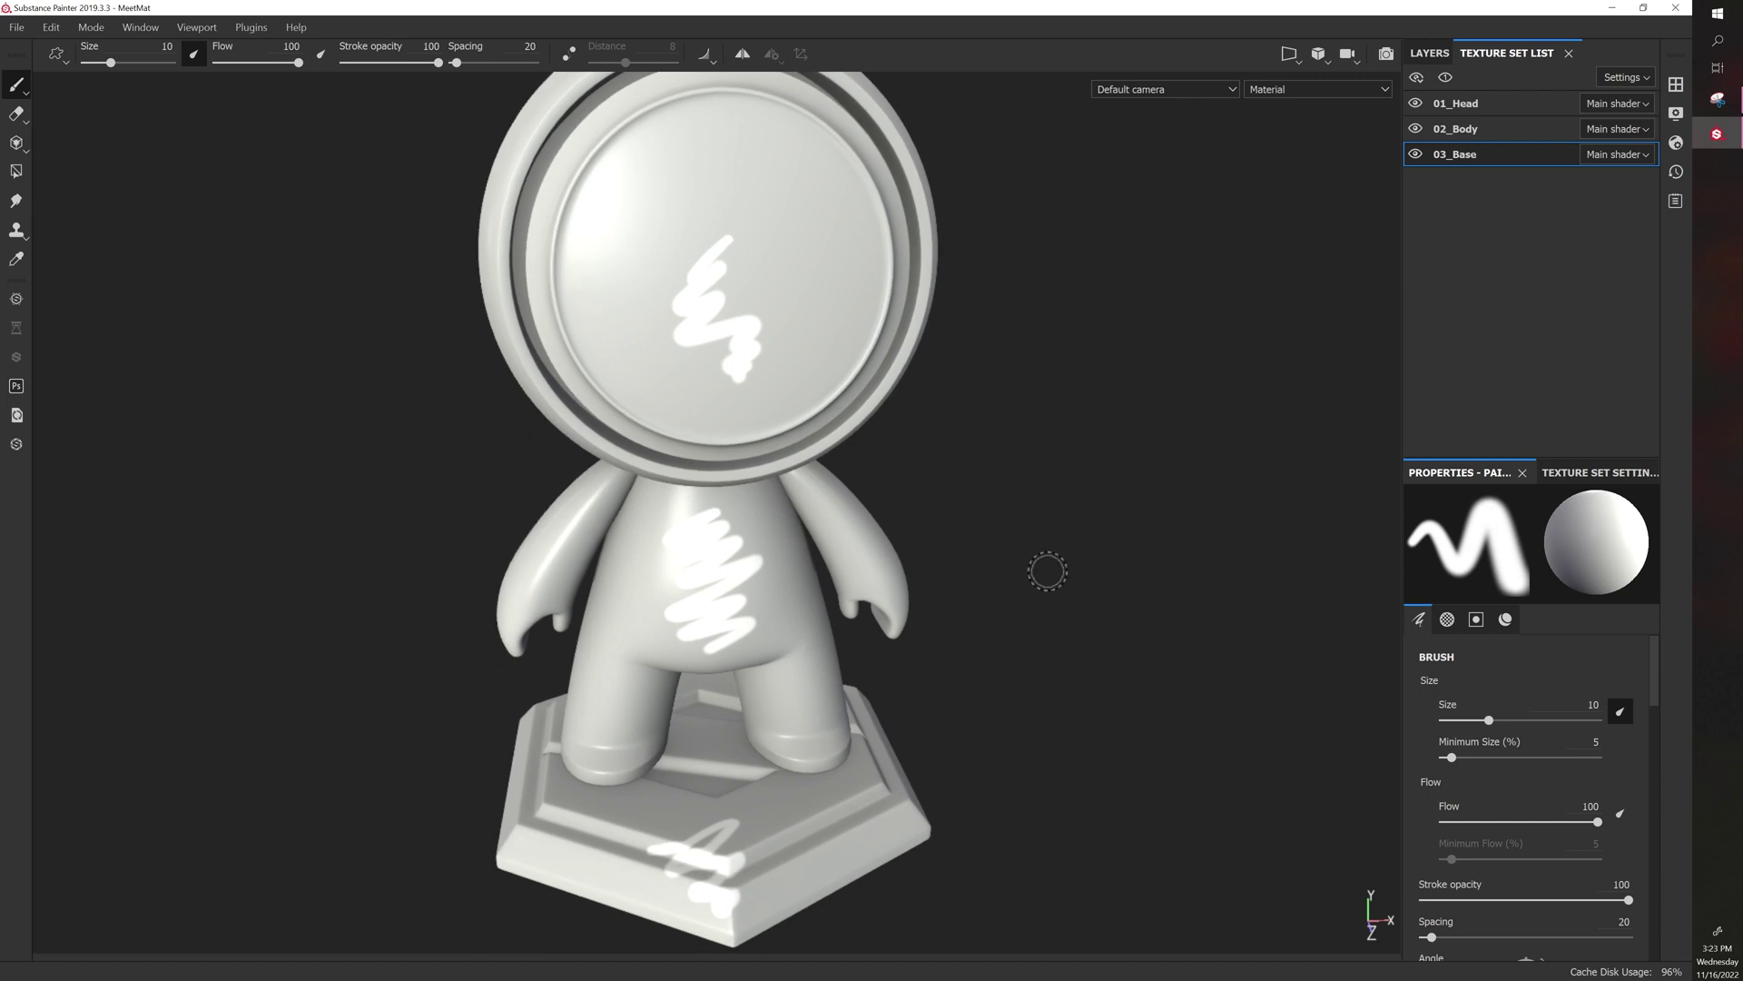
scroll(1043, 572, down, 2)
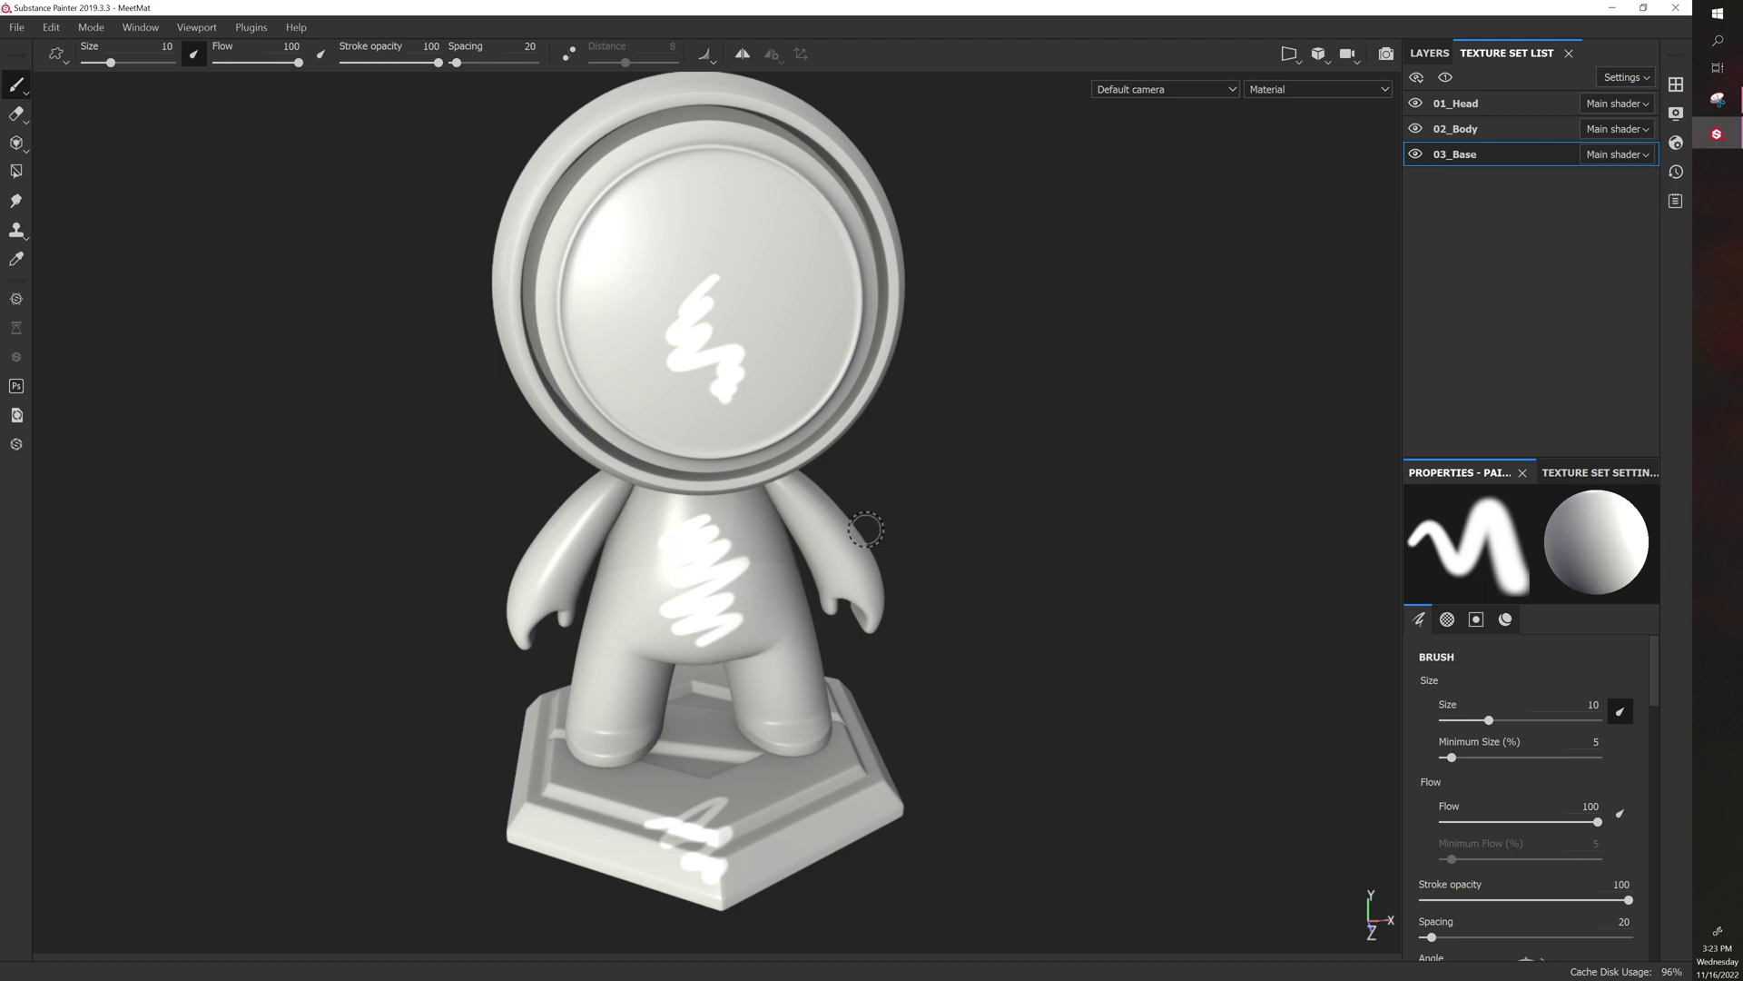
key(F1)
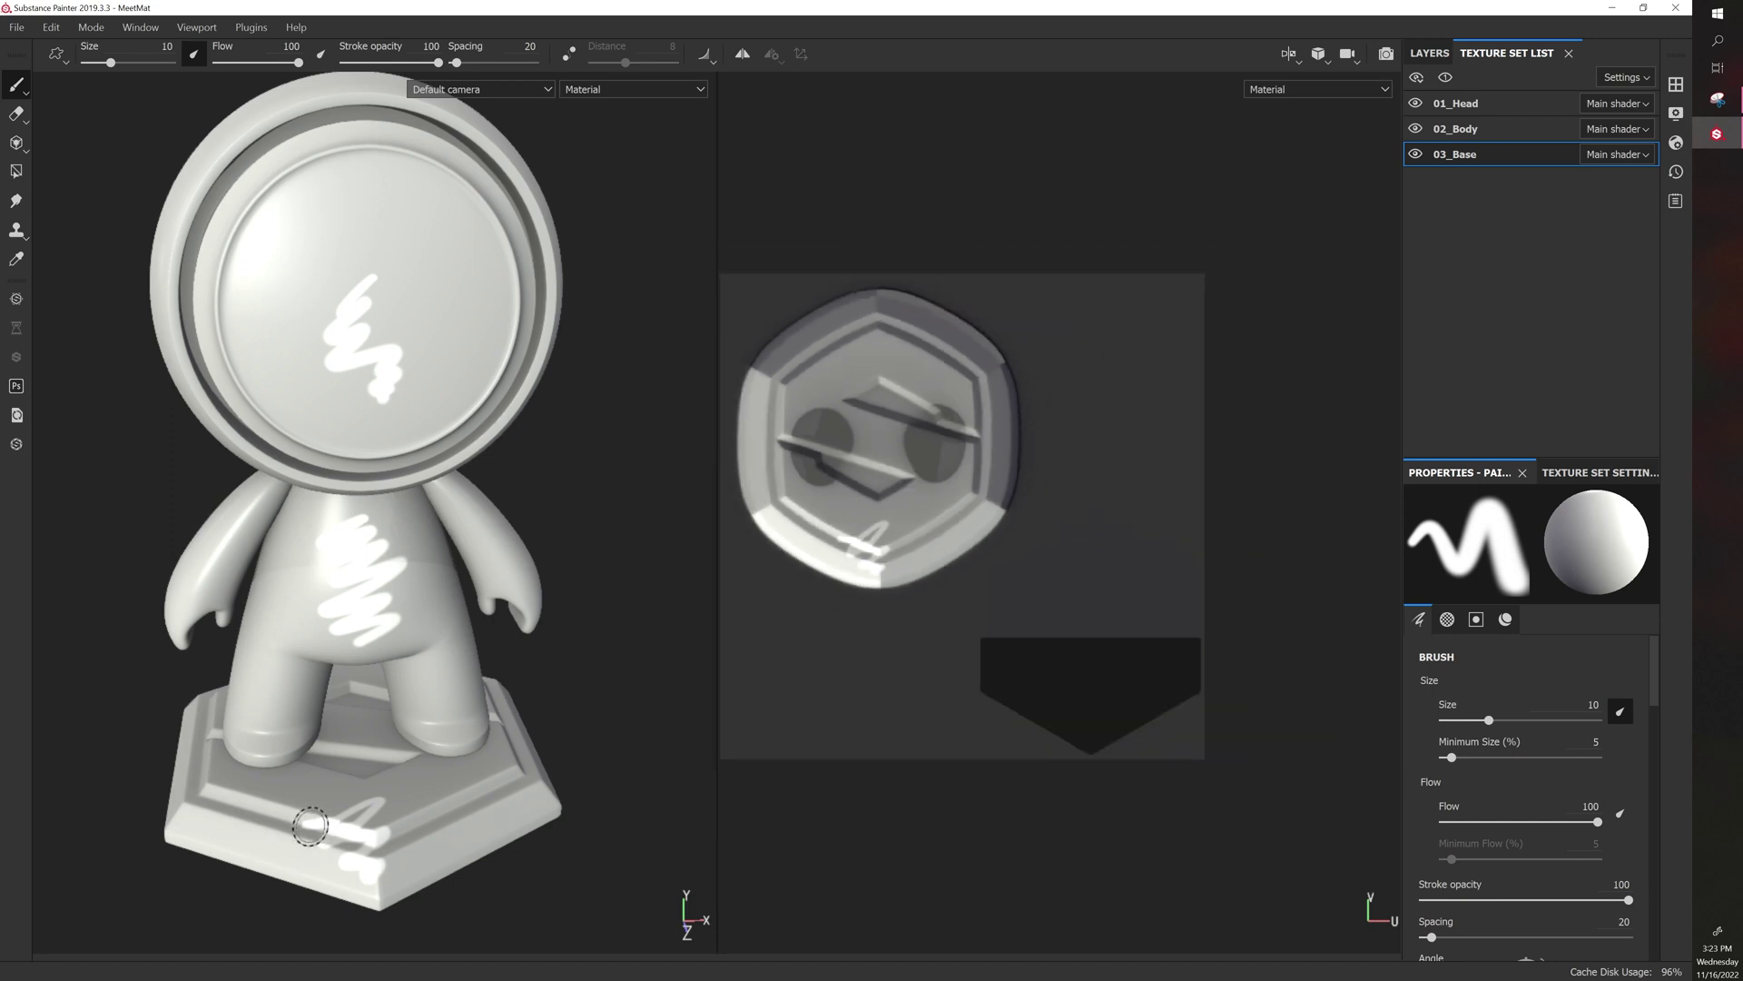
click(1453, 130)
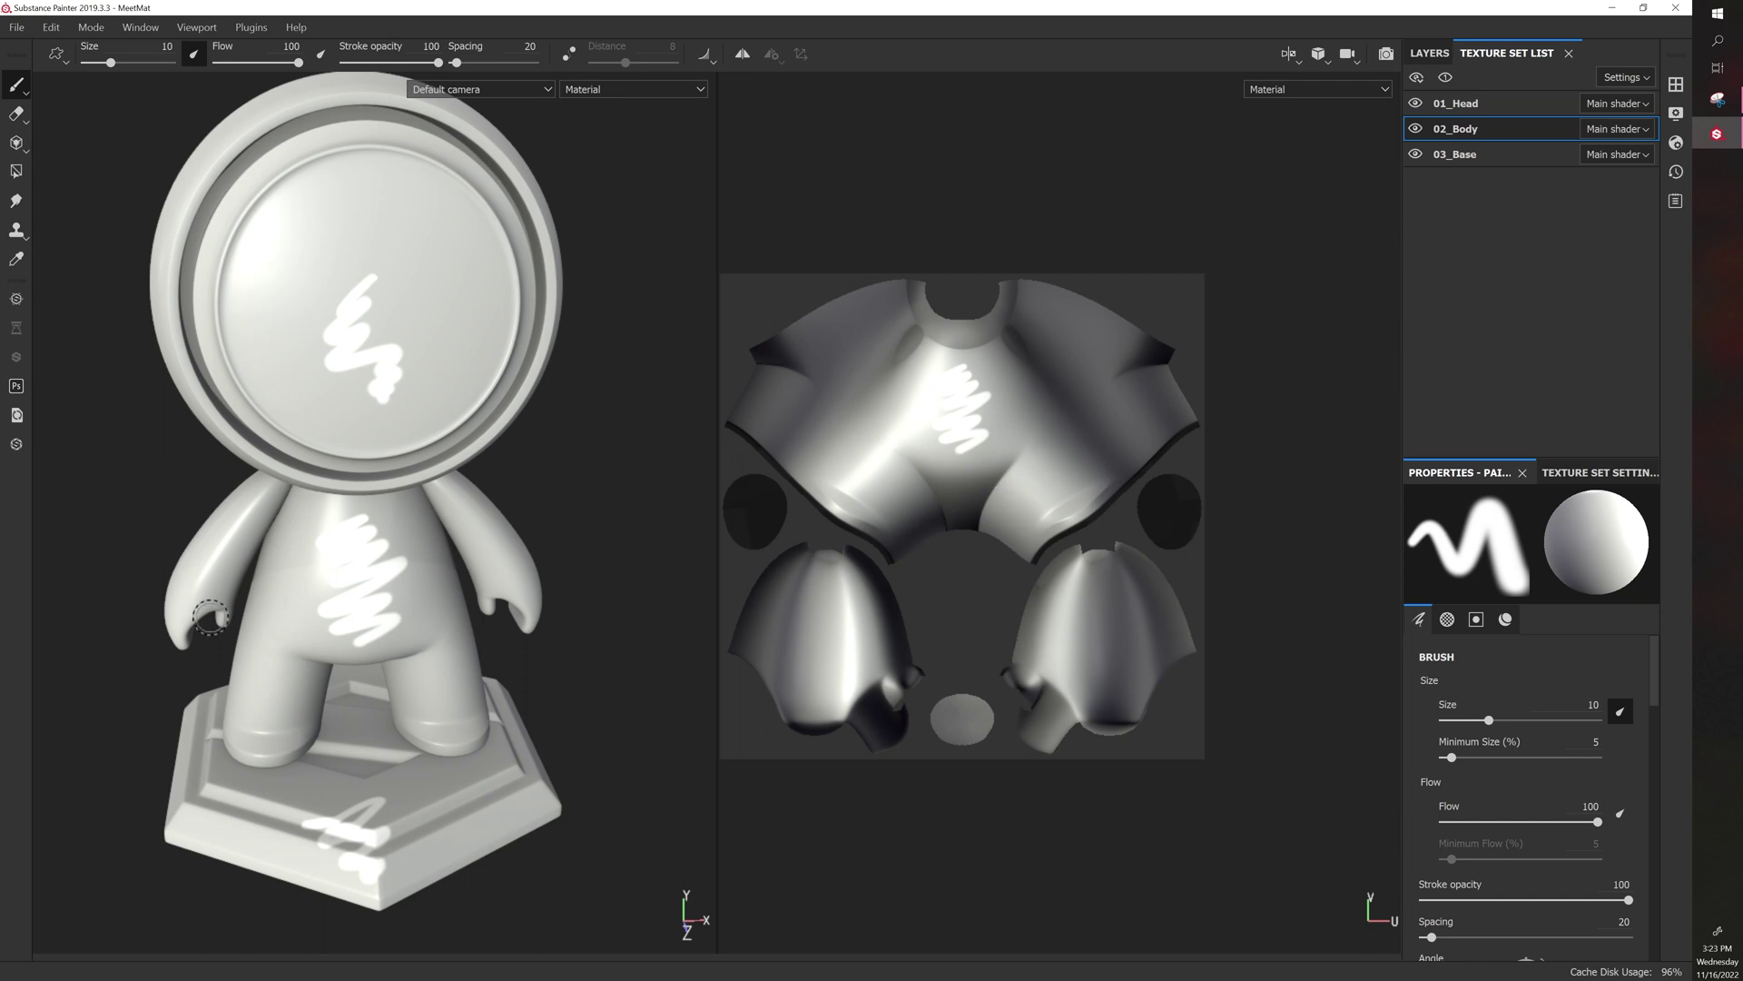
click(1500, 106)
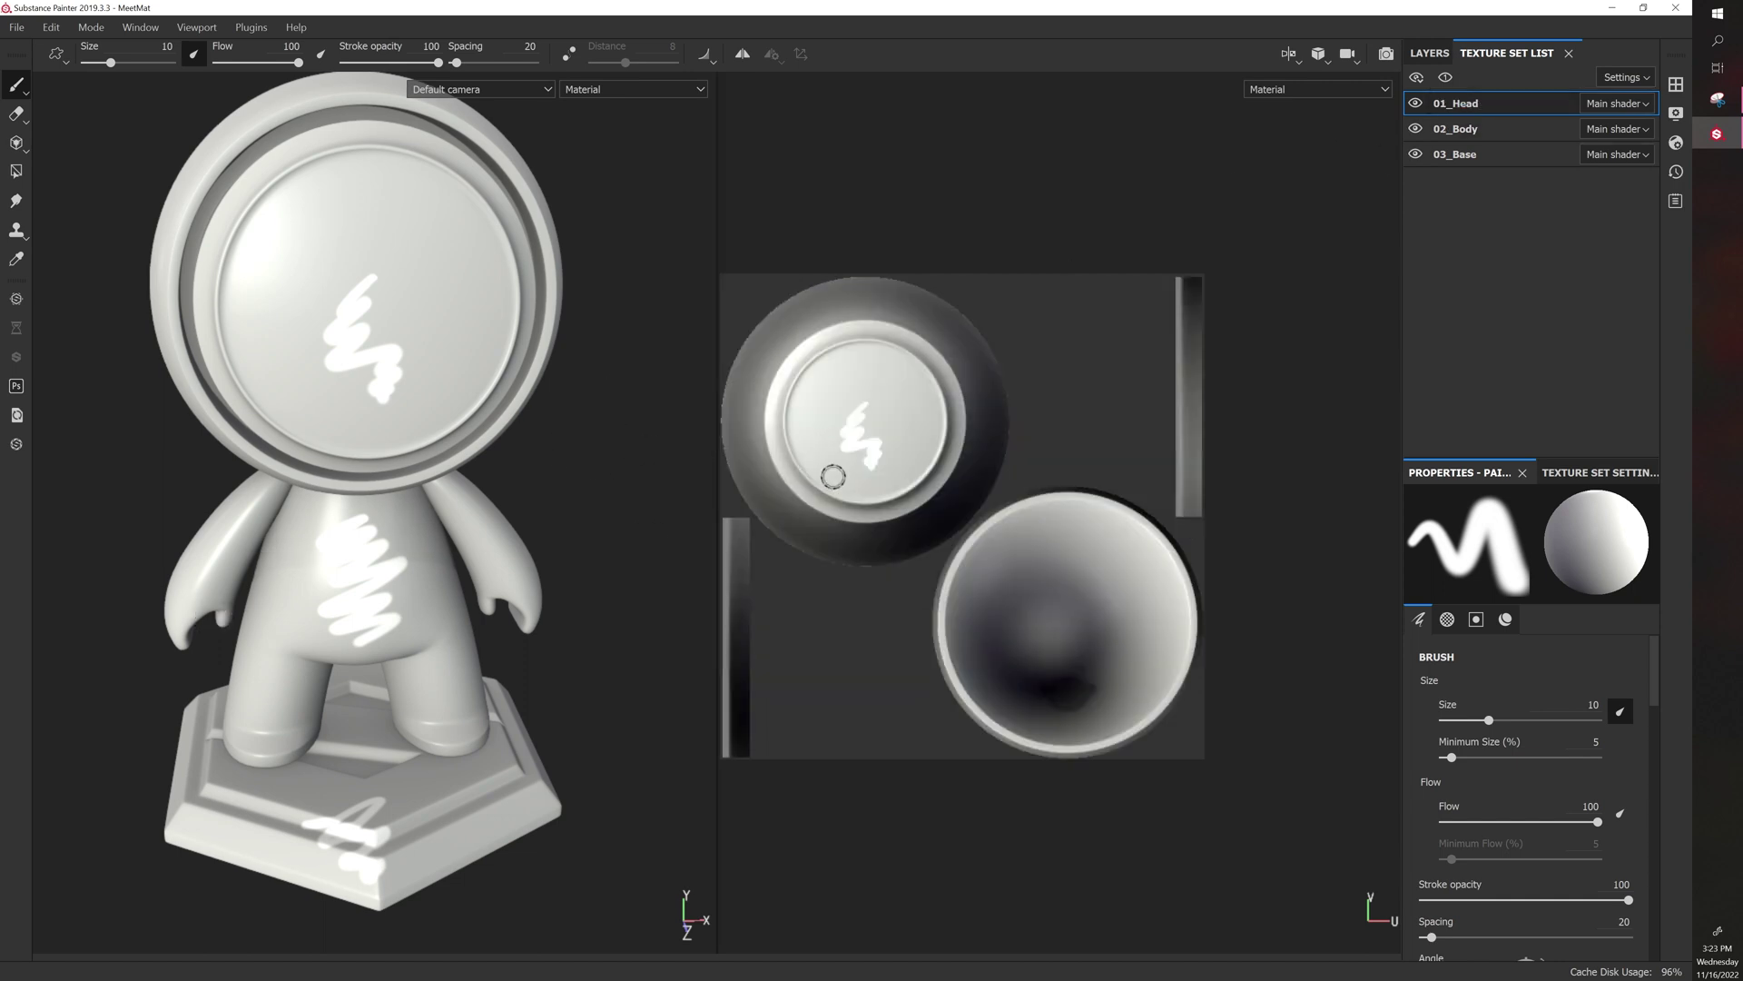
key(F2)
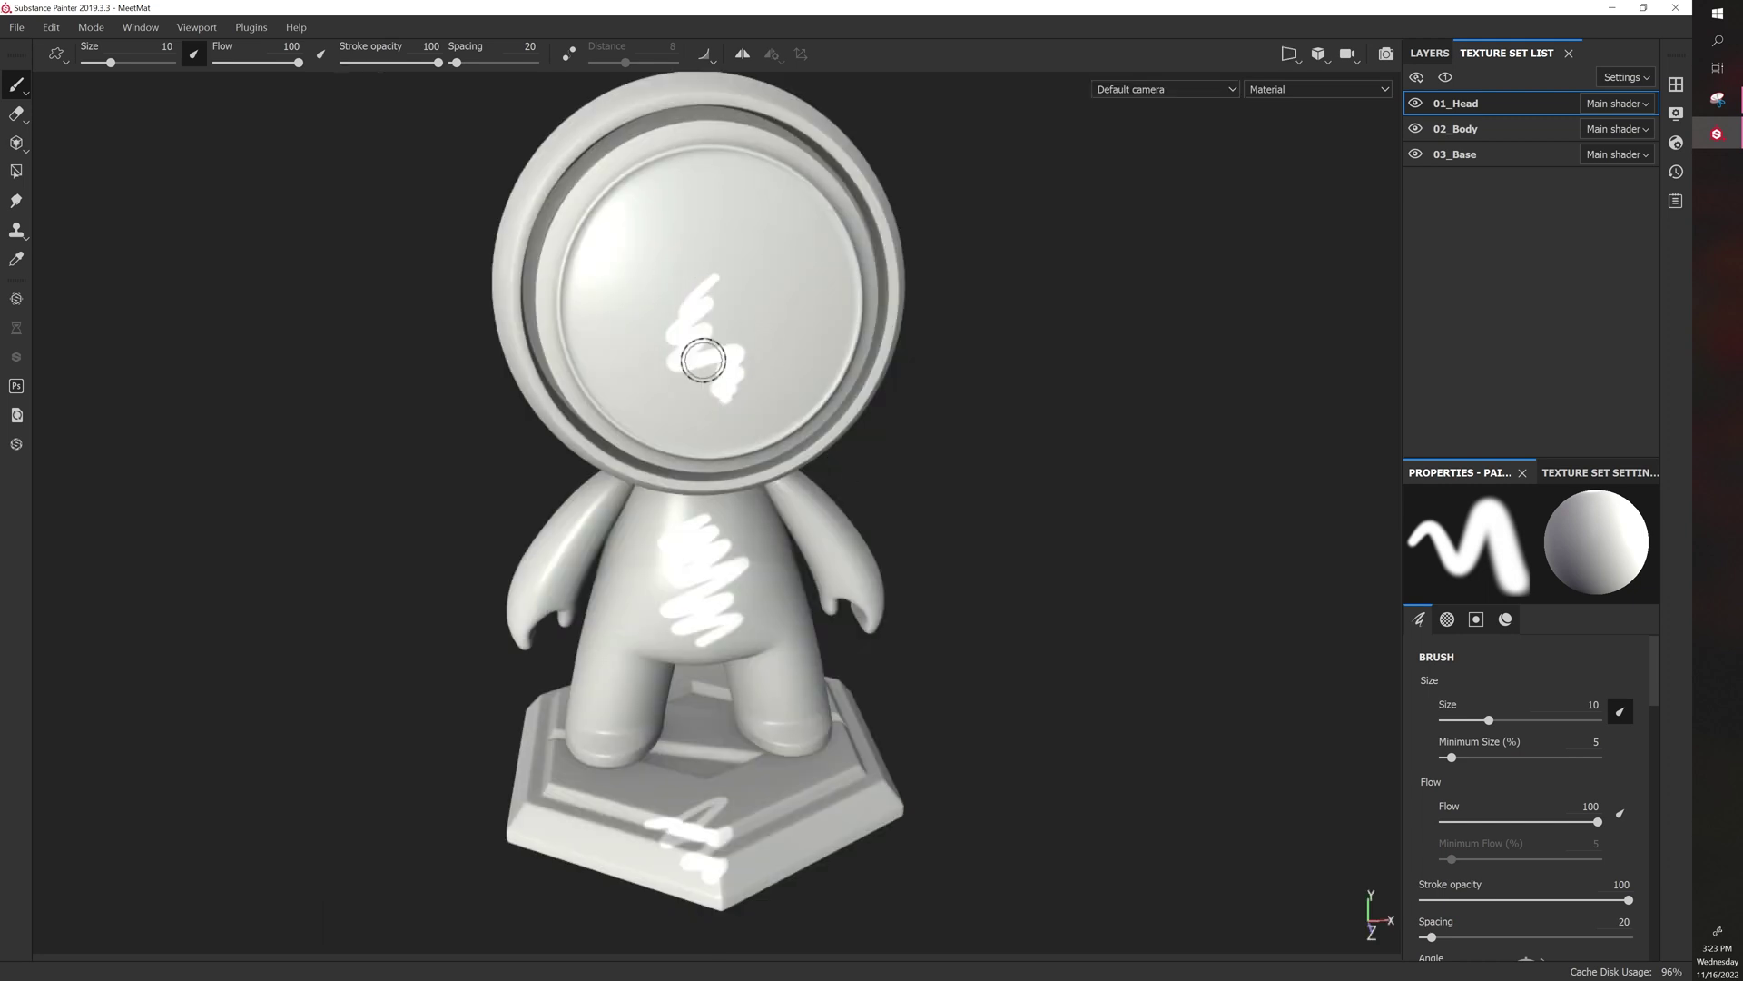
key(F3)
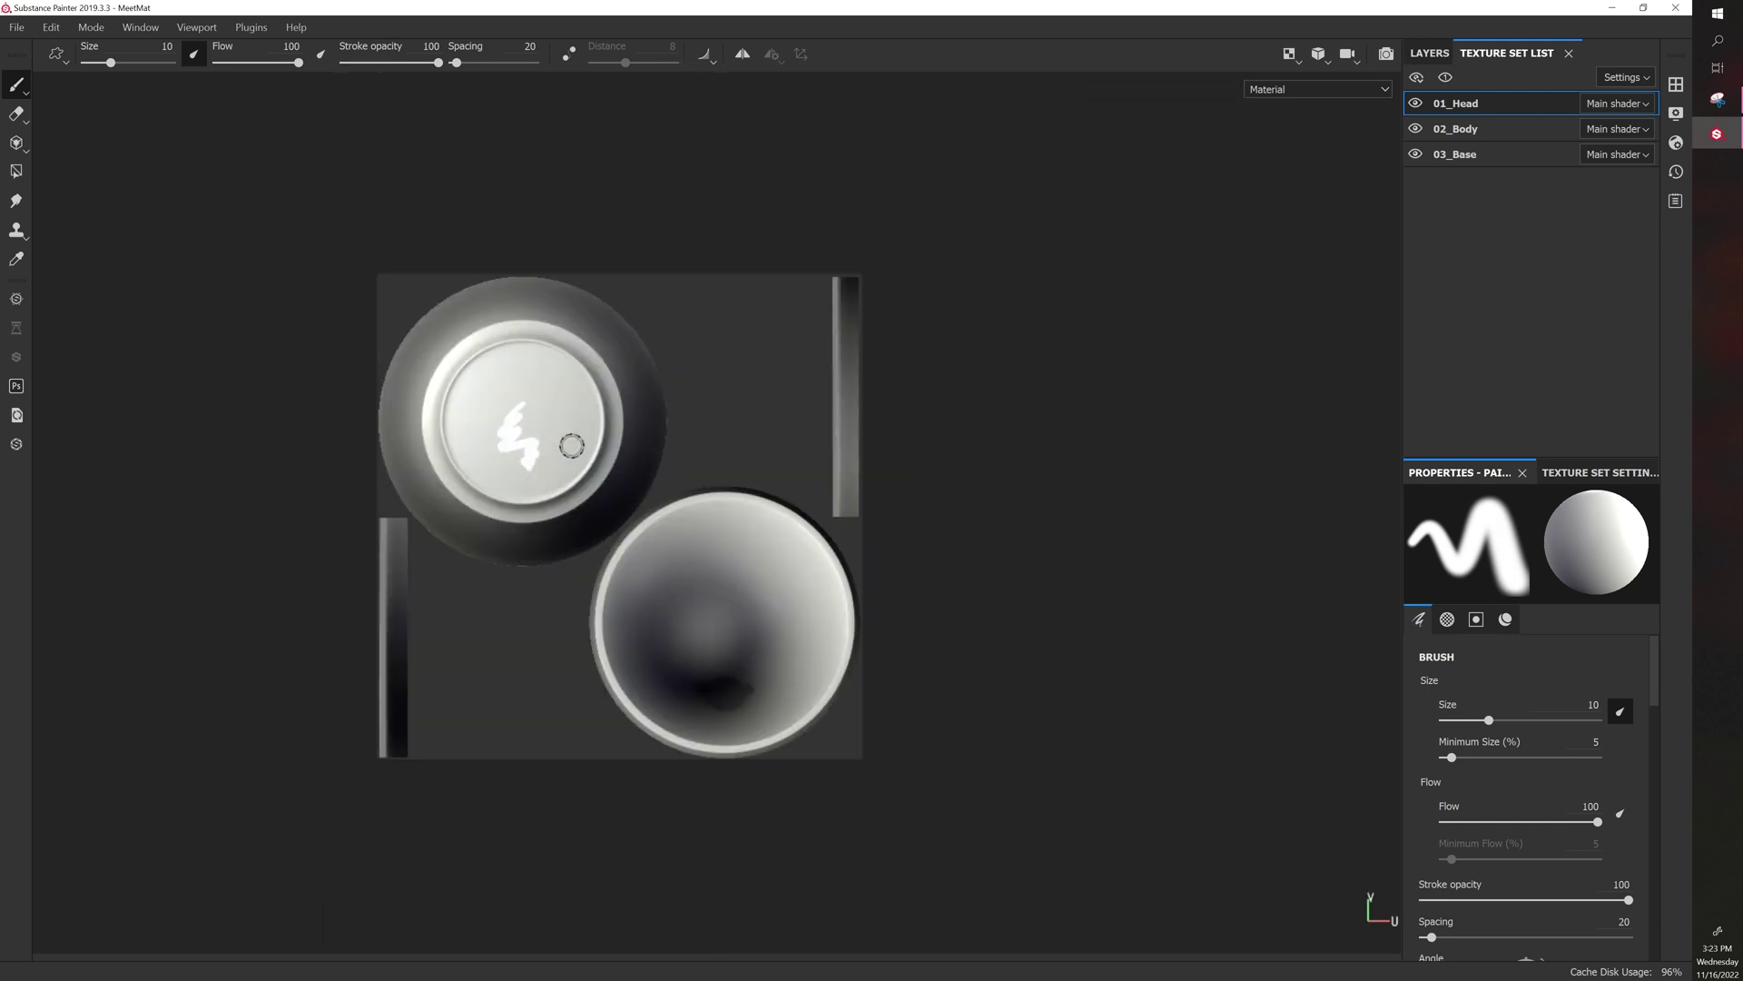
key(F1)
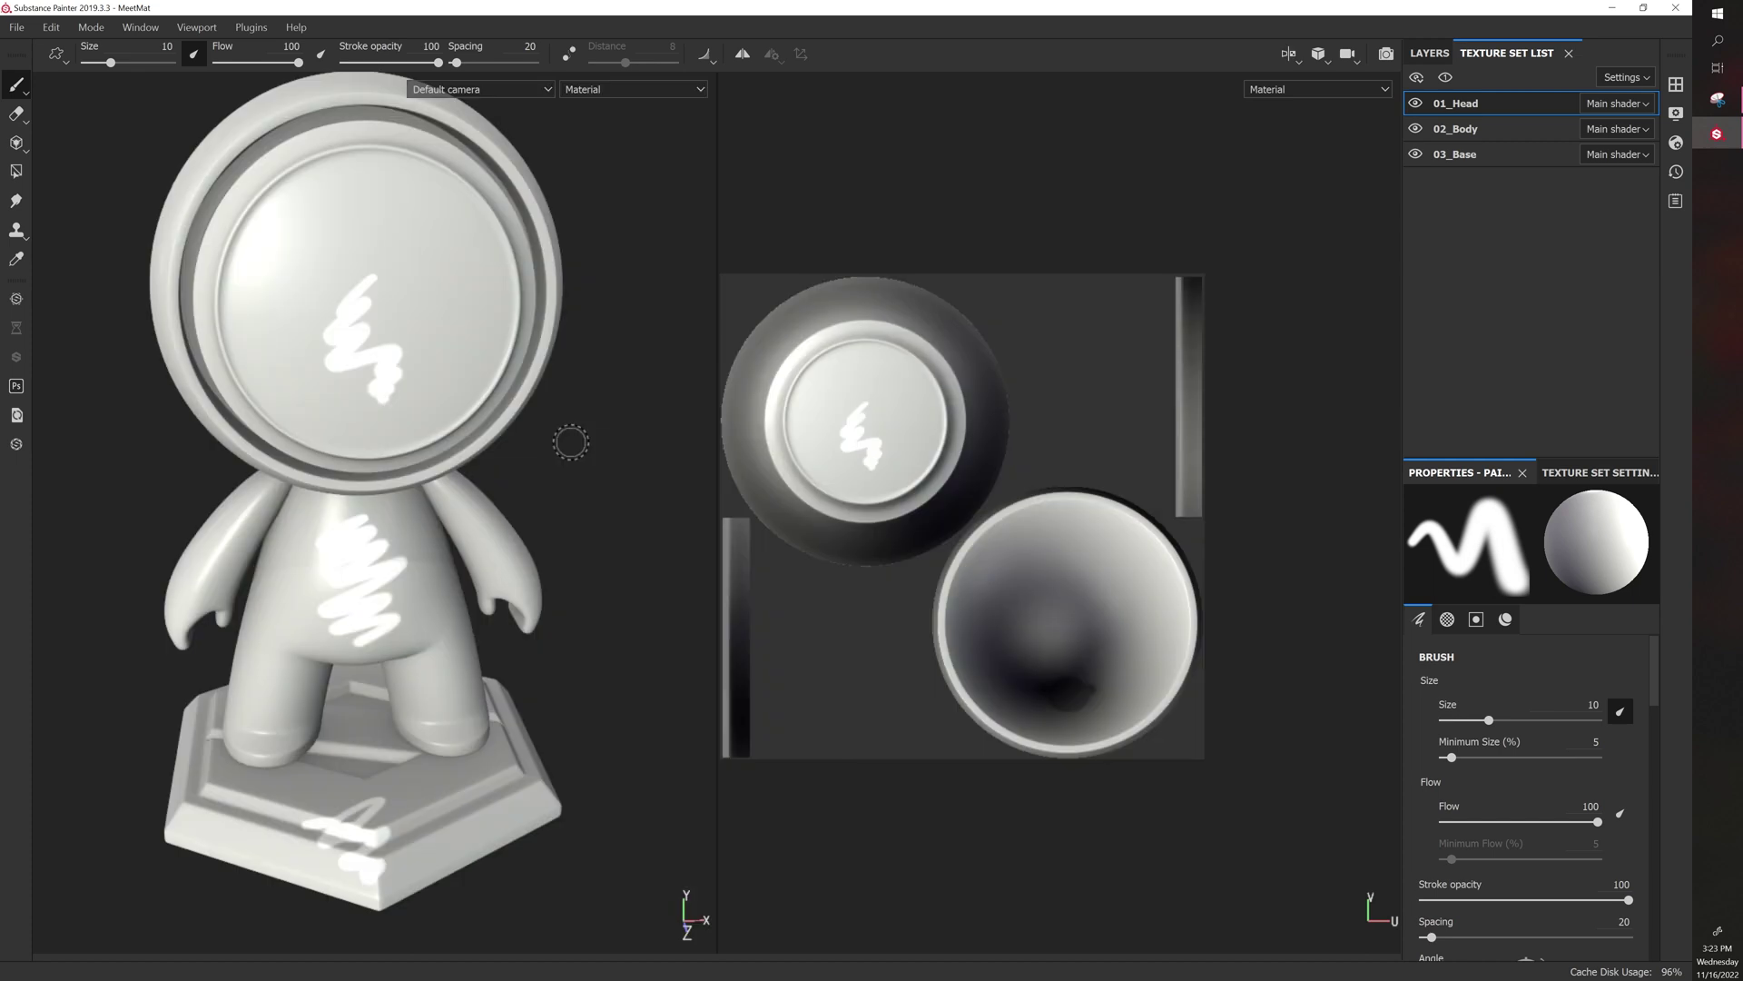
key(F2)
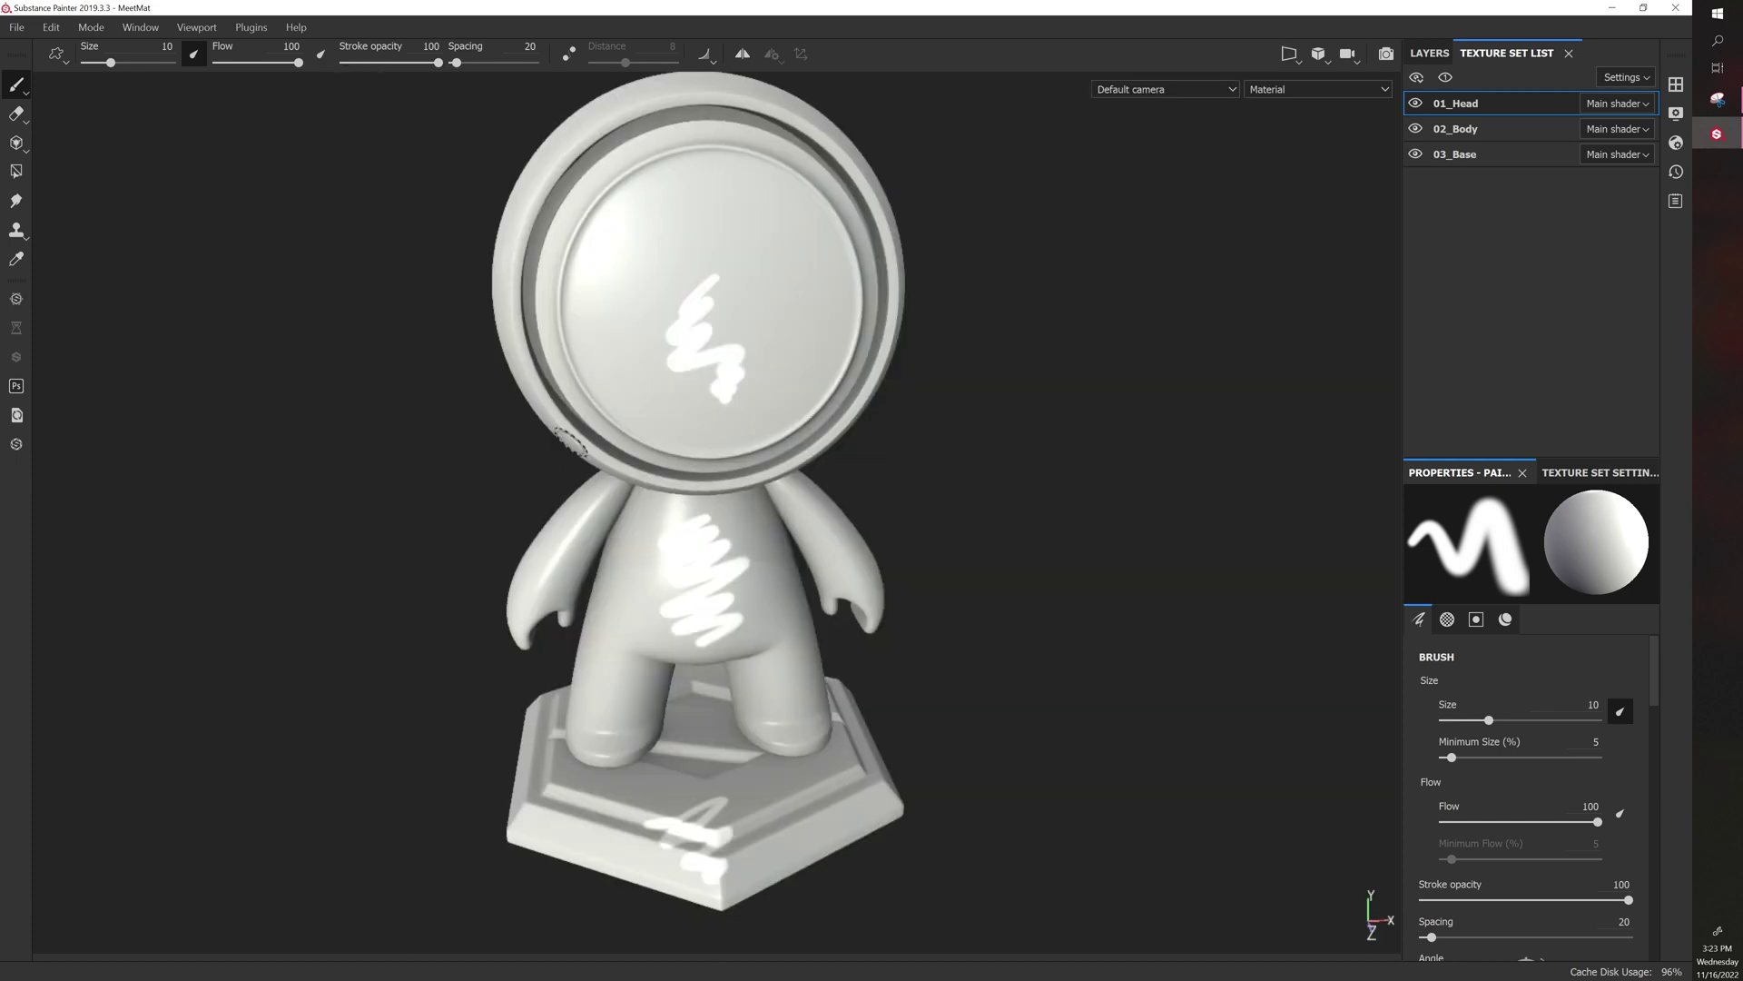
key(F3)
key(F2)
Paint a second, thicker stroke beside the zigzag on the head's Layer 1, and toggle that layer's visibility off and on
click(1431, 52)
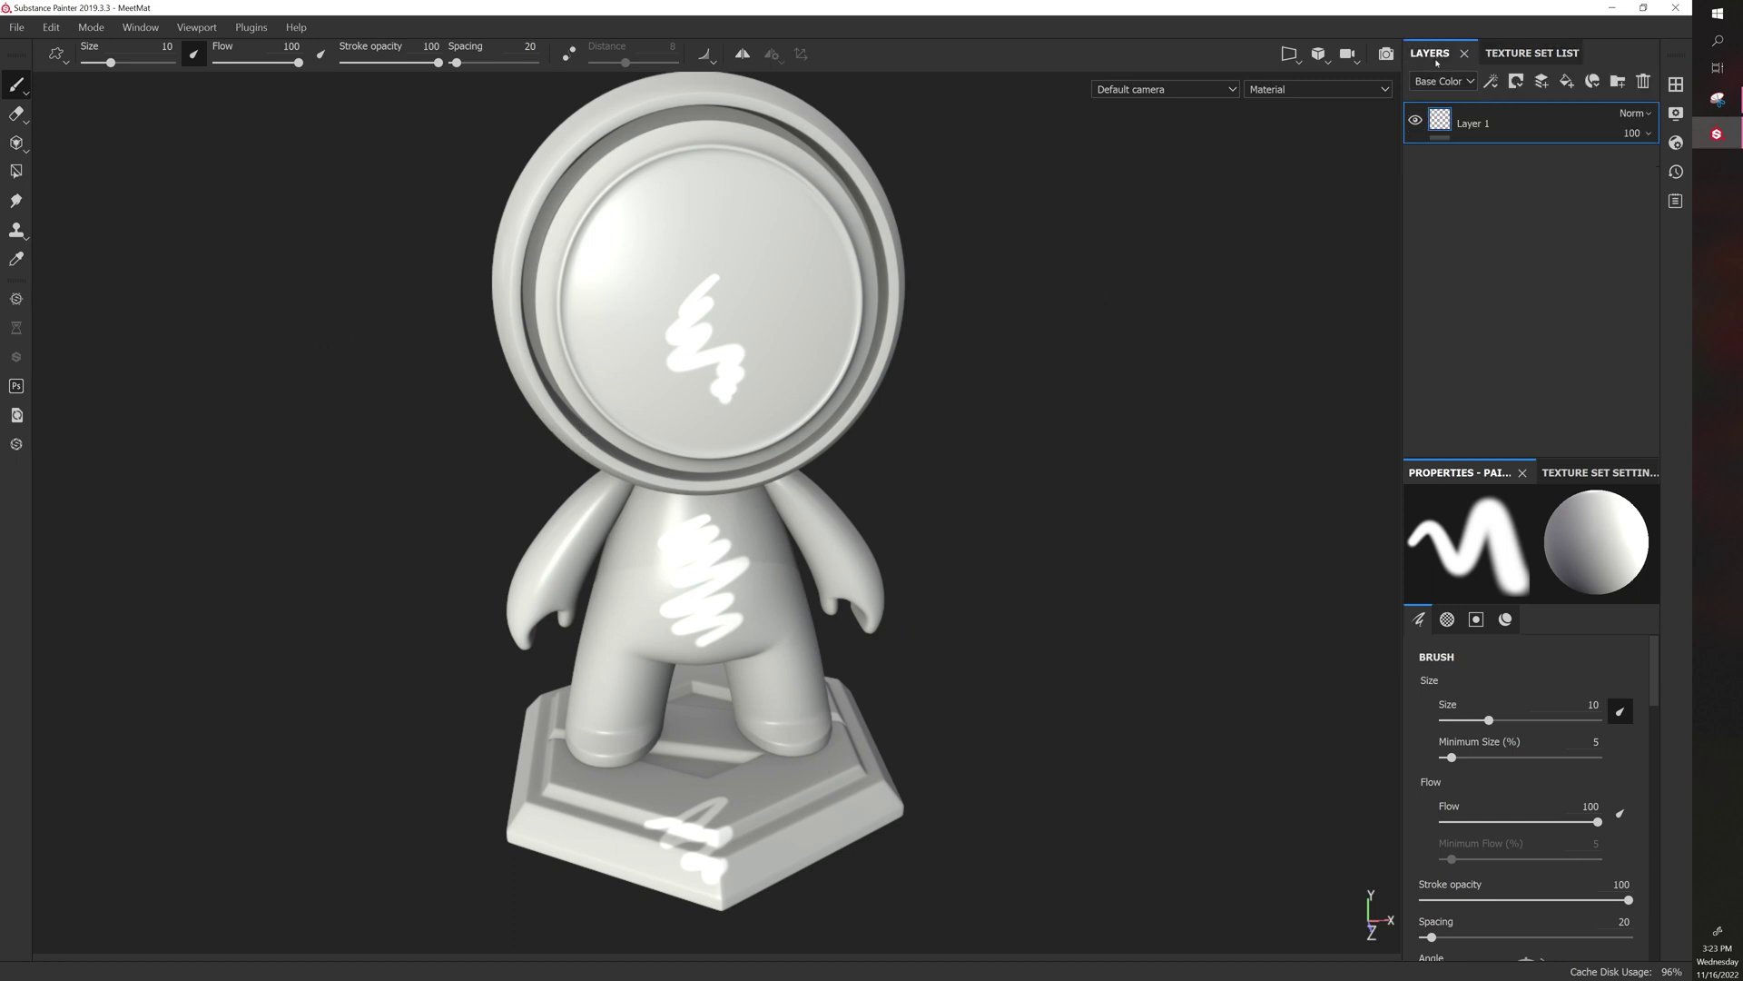
mouse_move(779, 280)
mouse_down()
mouse_move(778, 331)
mouse_move(810, 372)
mouse_up()
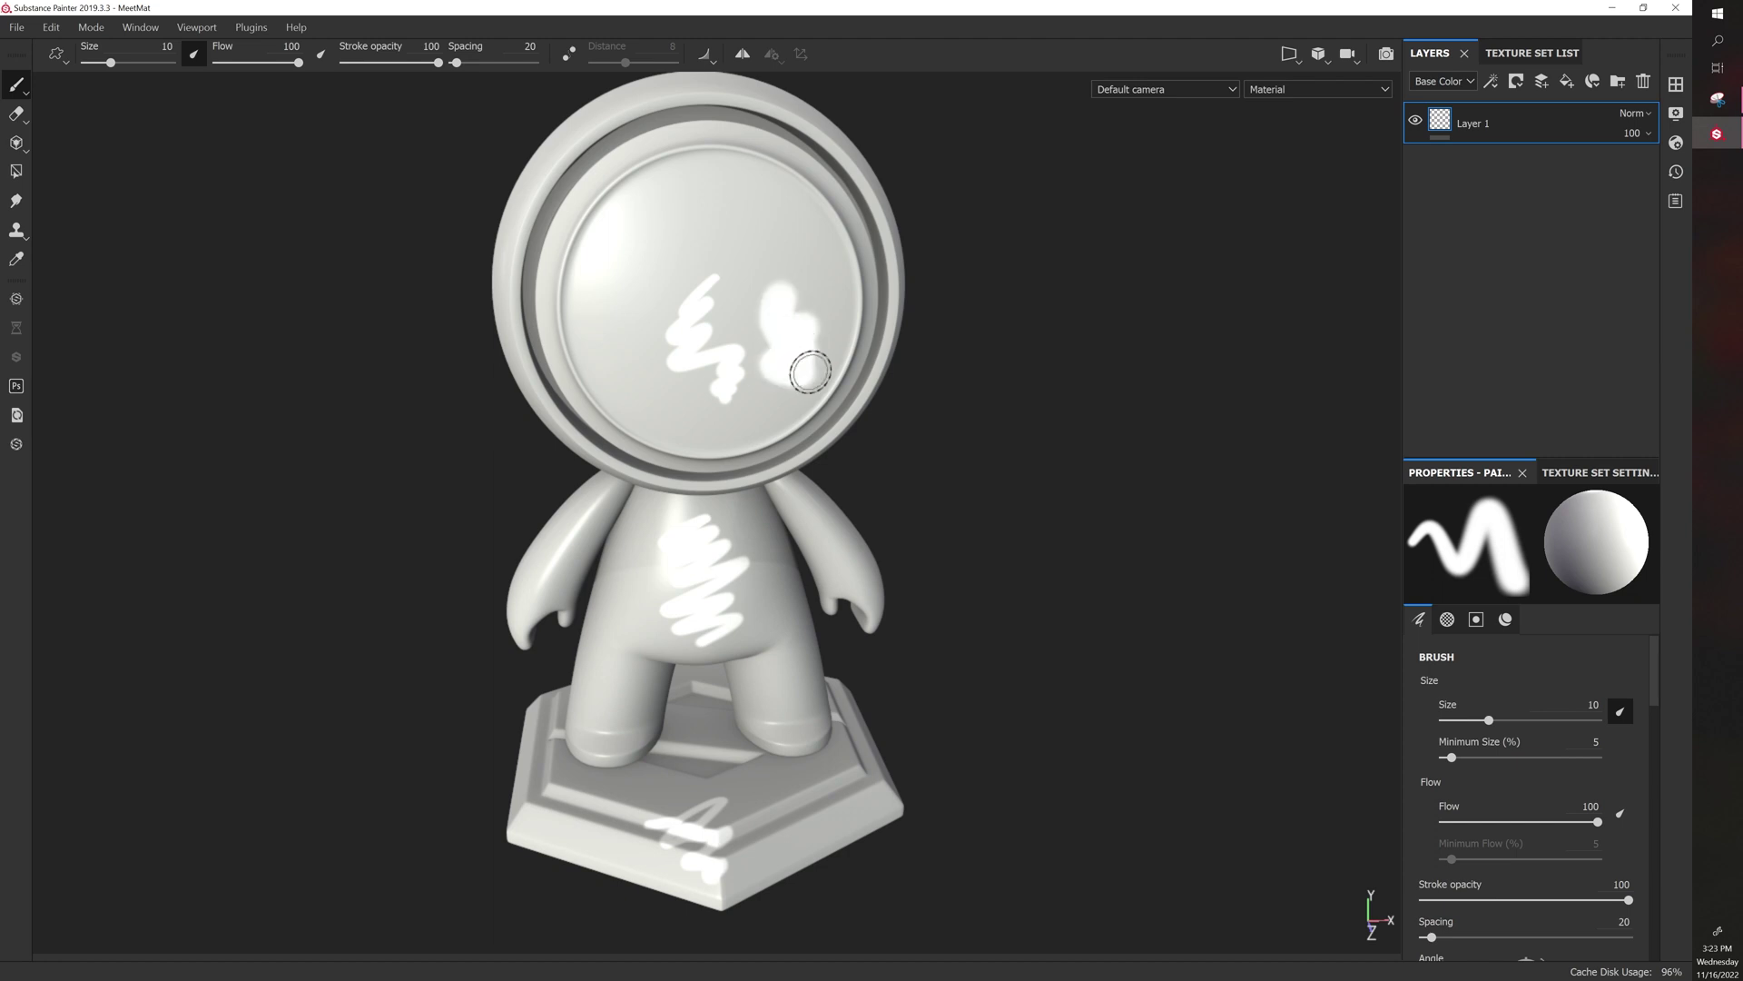
click(1416, 121)
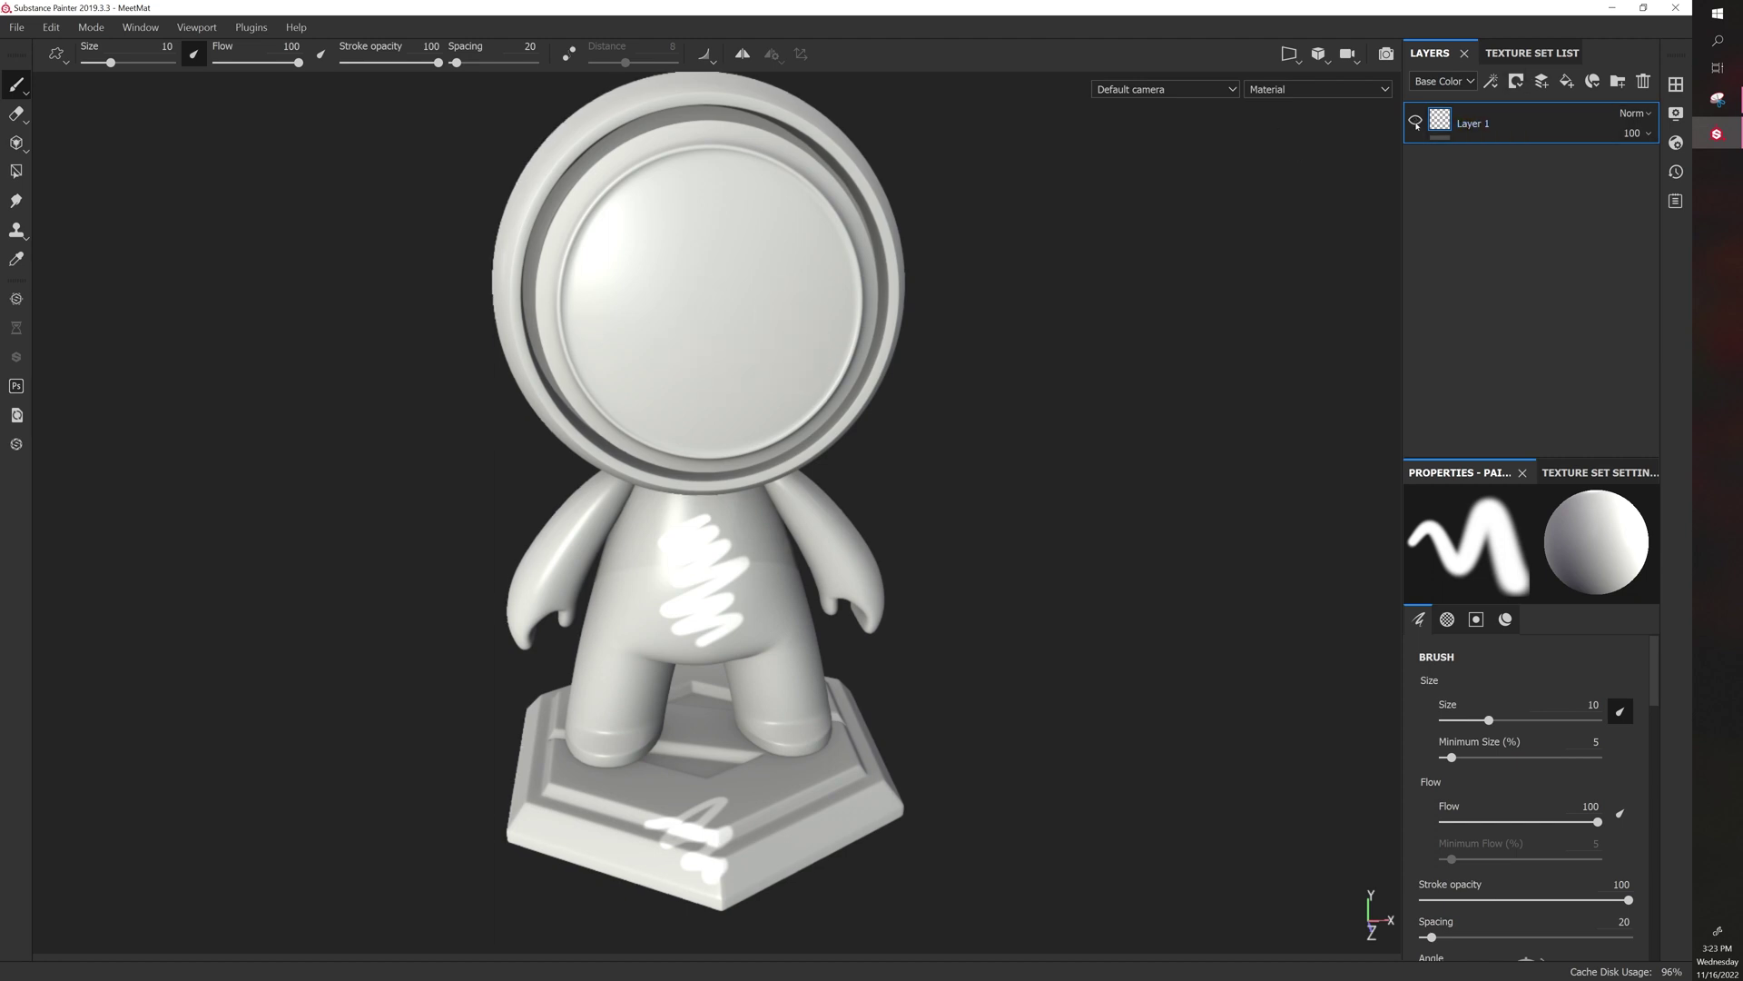
click(1416, 120)
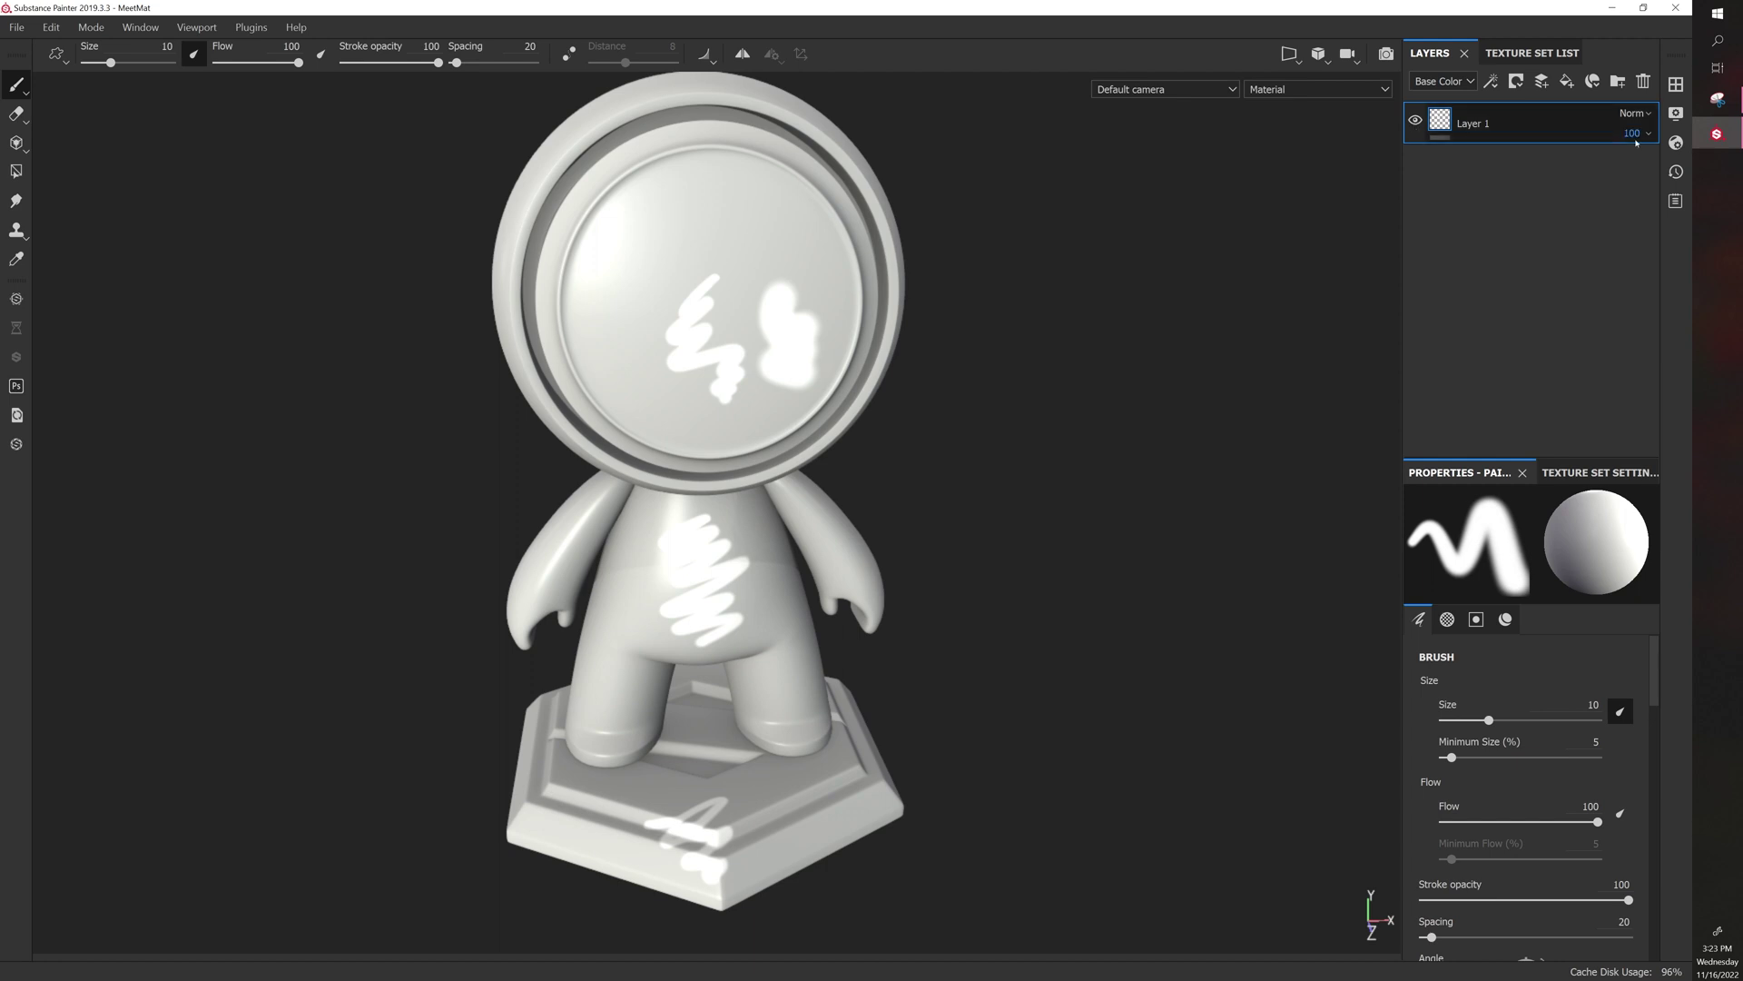
Inspect Layer 1's opacity control and its list of blending modes without changing them
click(1638, 133)
mouse_move(1684, 167)
mouse_down()
mouse_move(1615, 168)
mouse_move(1694, 176)
mouse_up()
click(1635, 112)
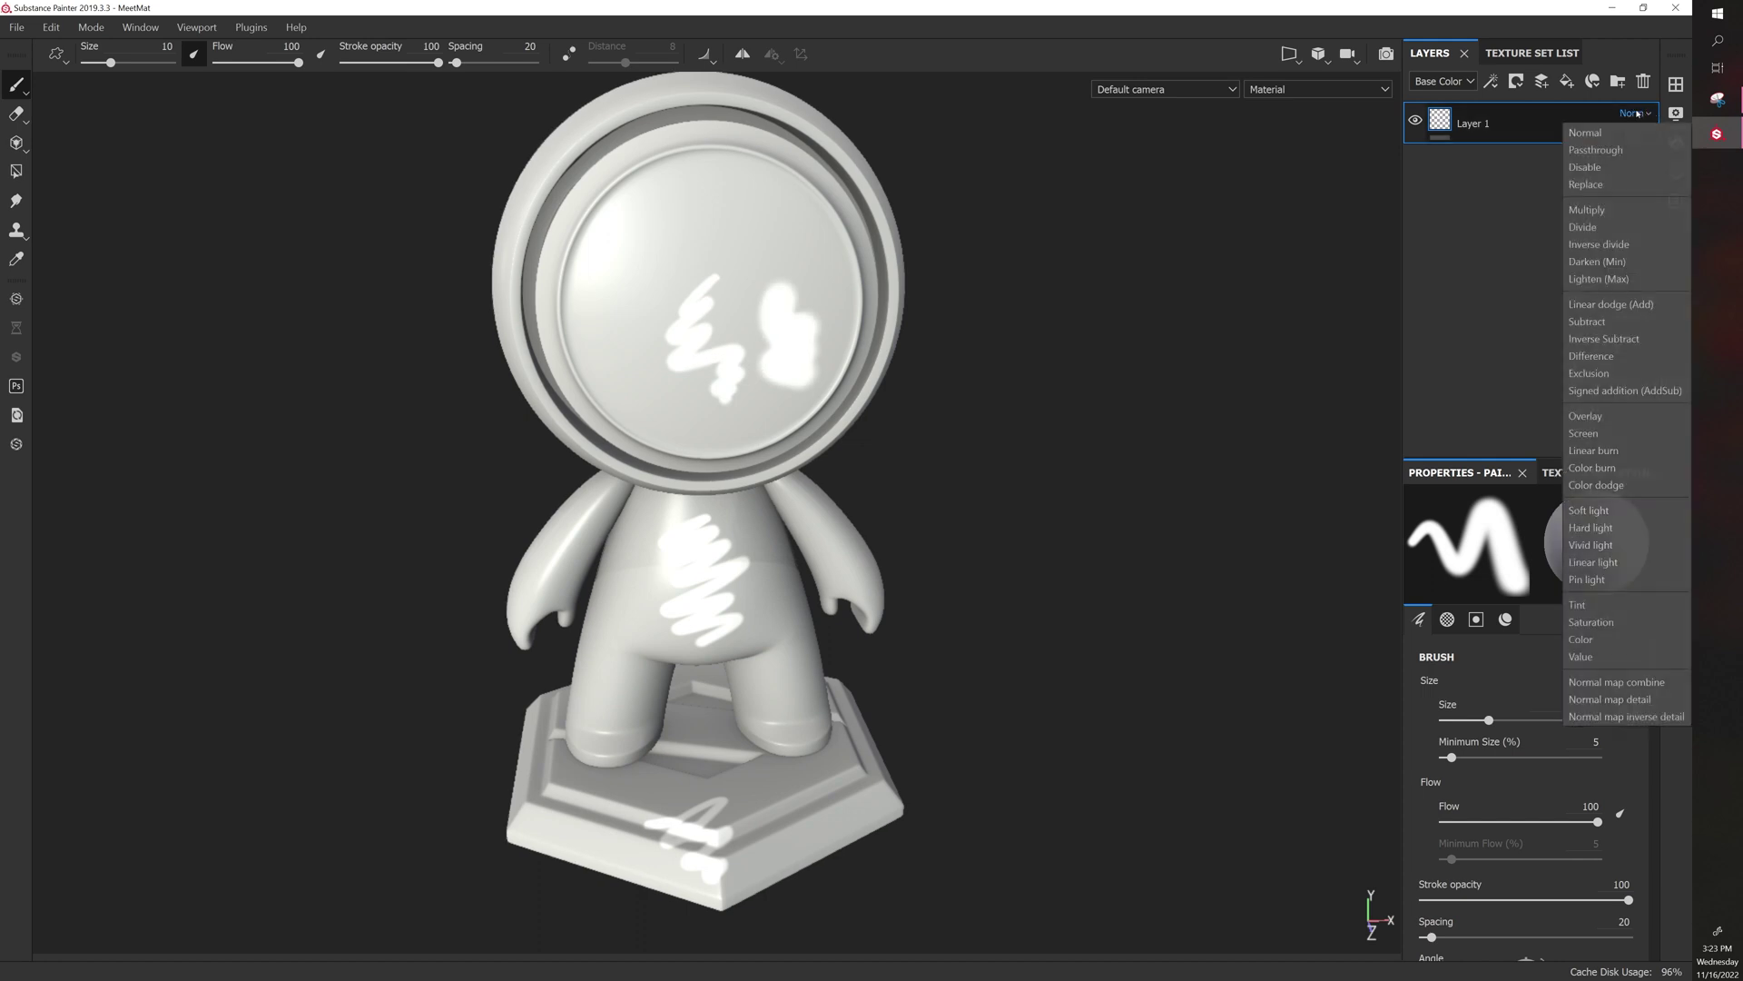
click(1292, 244)
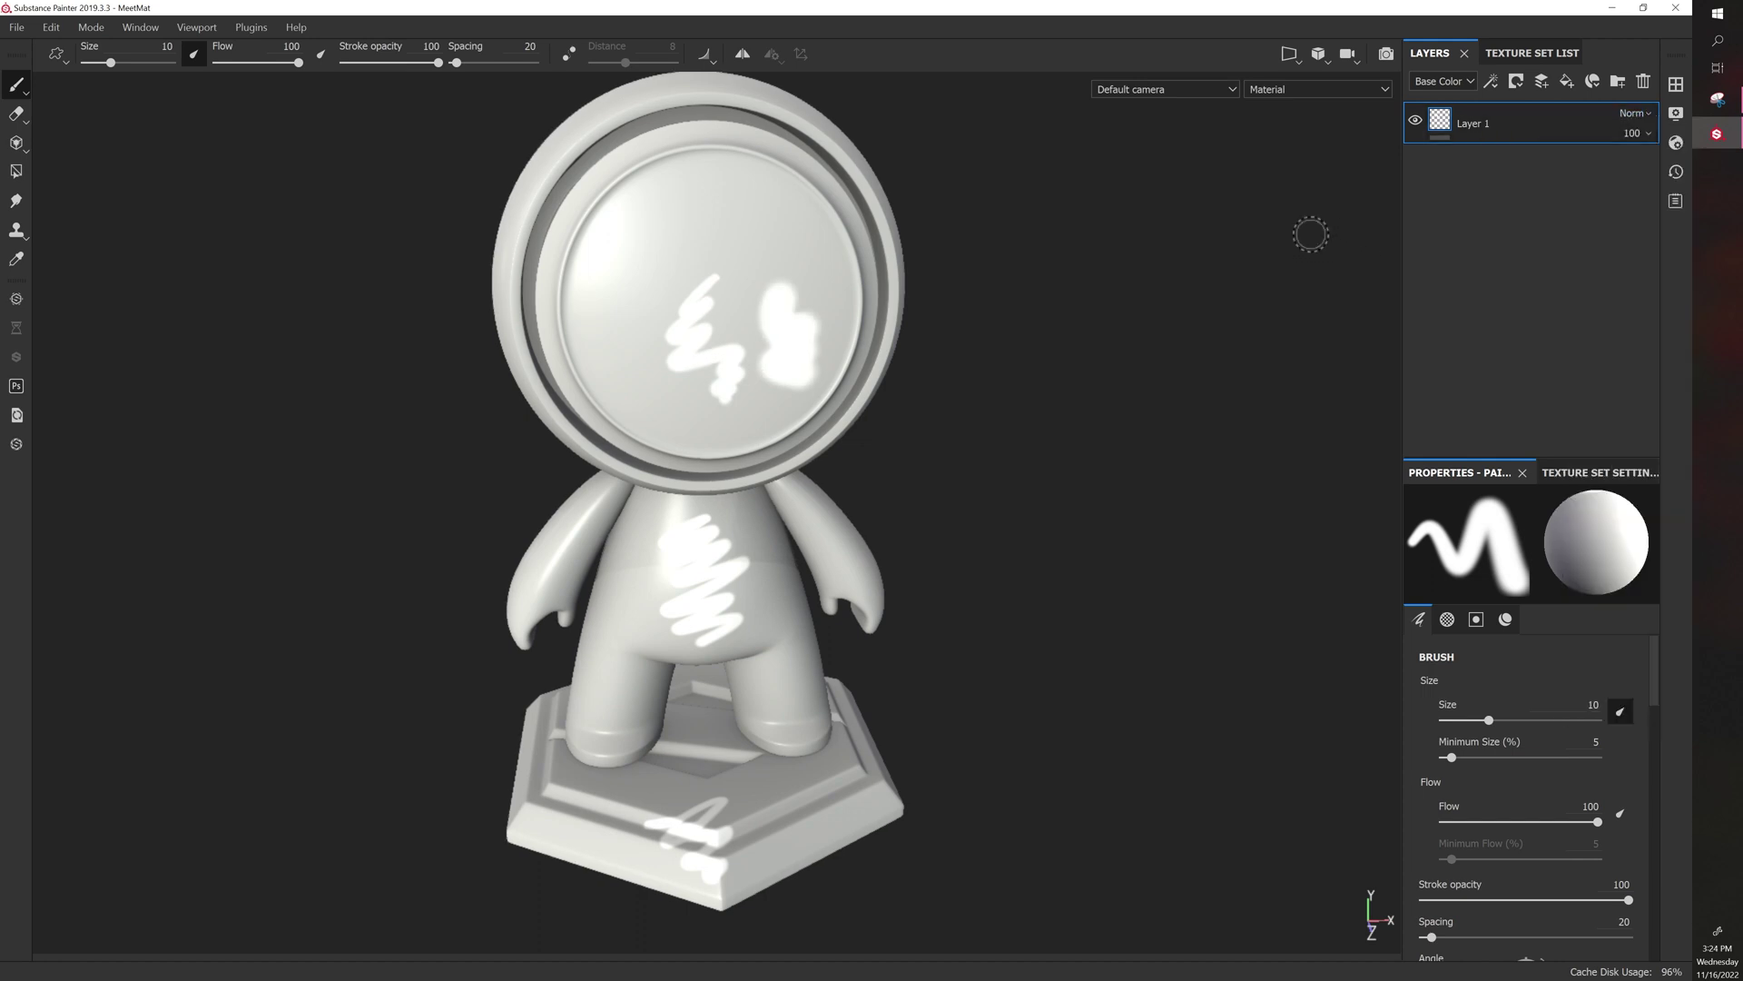
Add a fill layer above Layer 1 and toggle its visibility off and on
click(1562, 86)
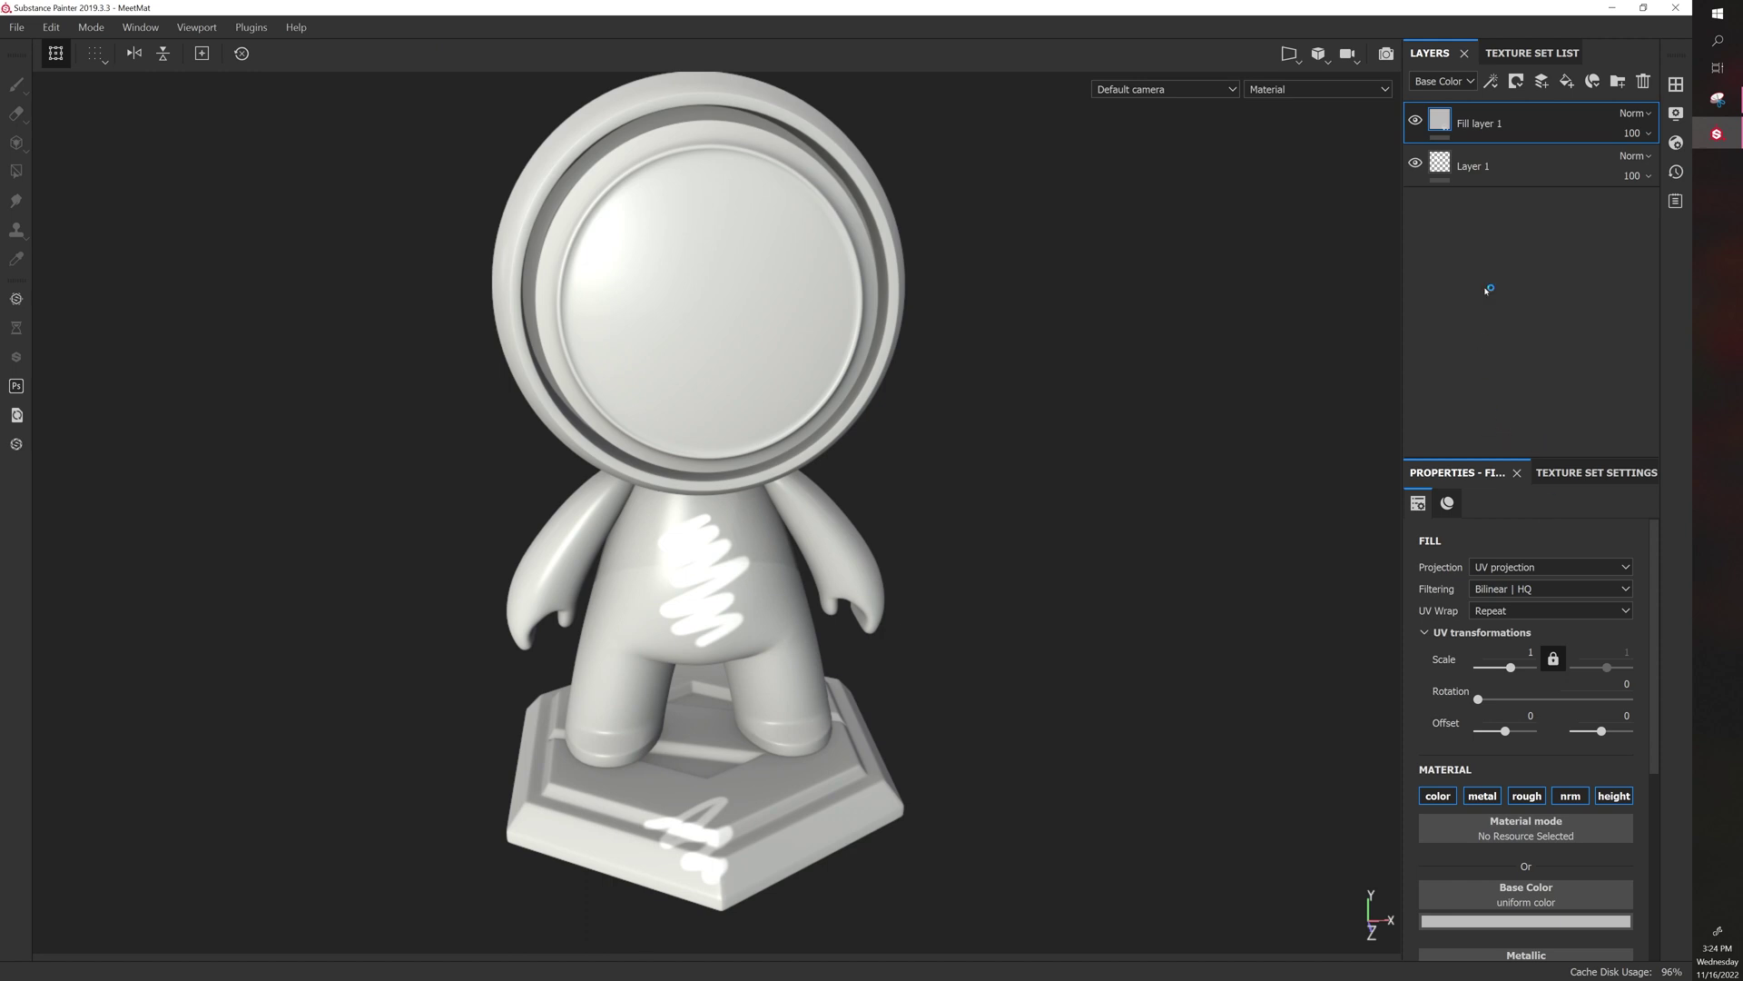
click(1417, 121)
click(1417, 121)
Turn off the fill layer's nrm channel and set its Metallic value to 1
scroll(1554, 600, down, 3)
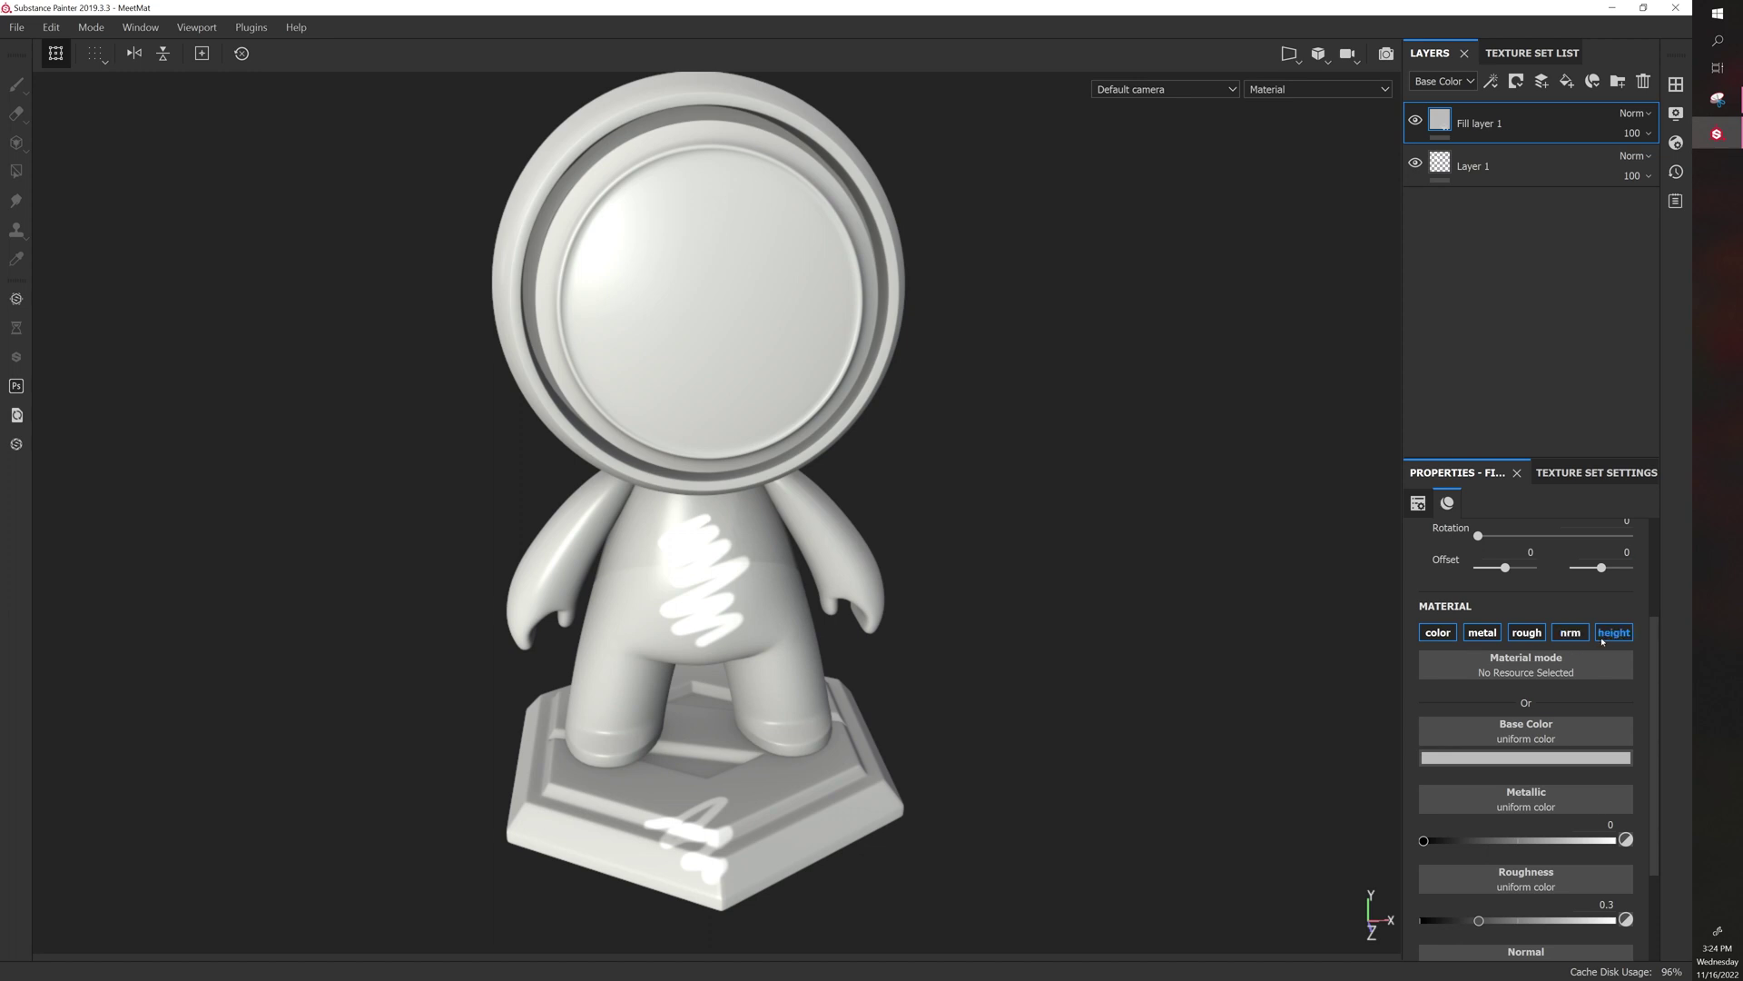
scroll(1602, 641, down, 1)
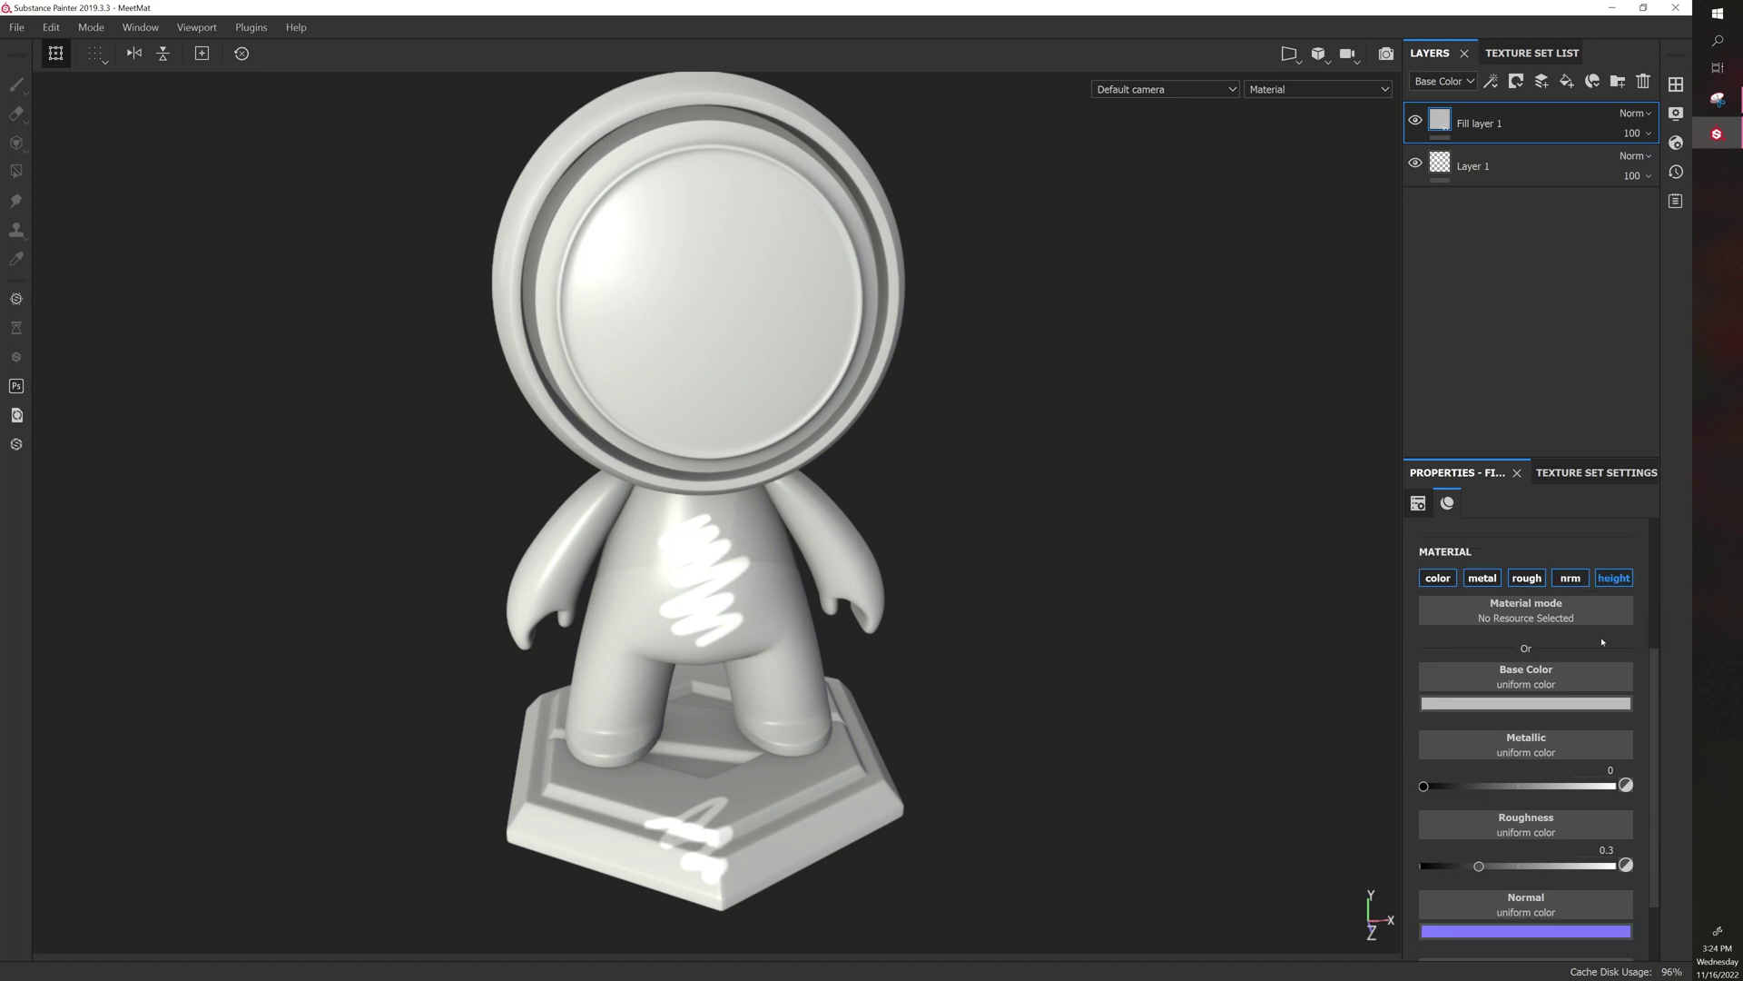
scroll(1602, 641, down, 2)
scroll(1598, 647, up, 3)
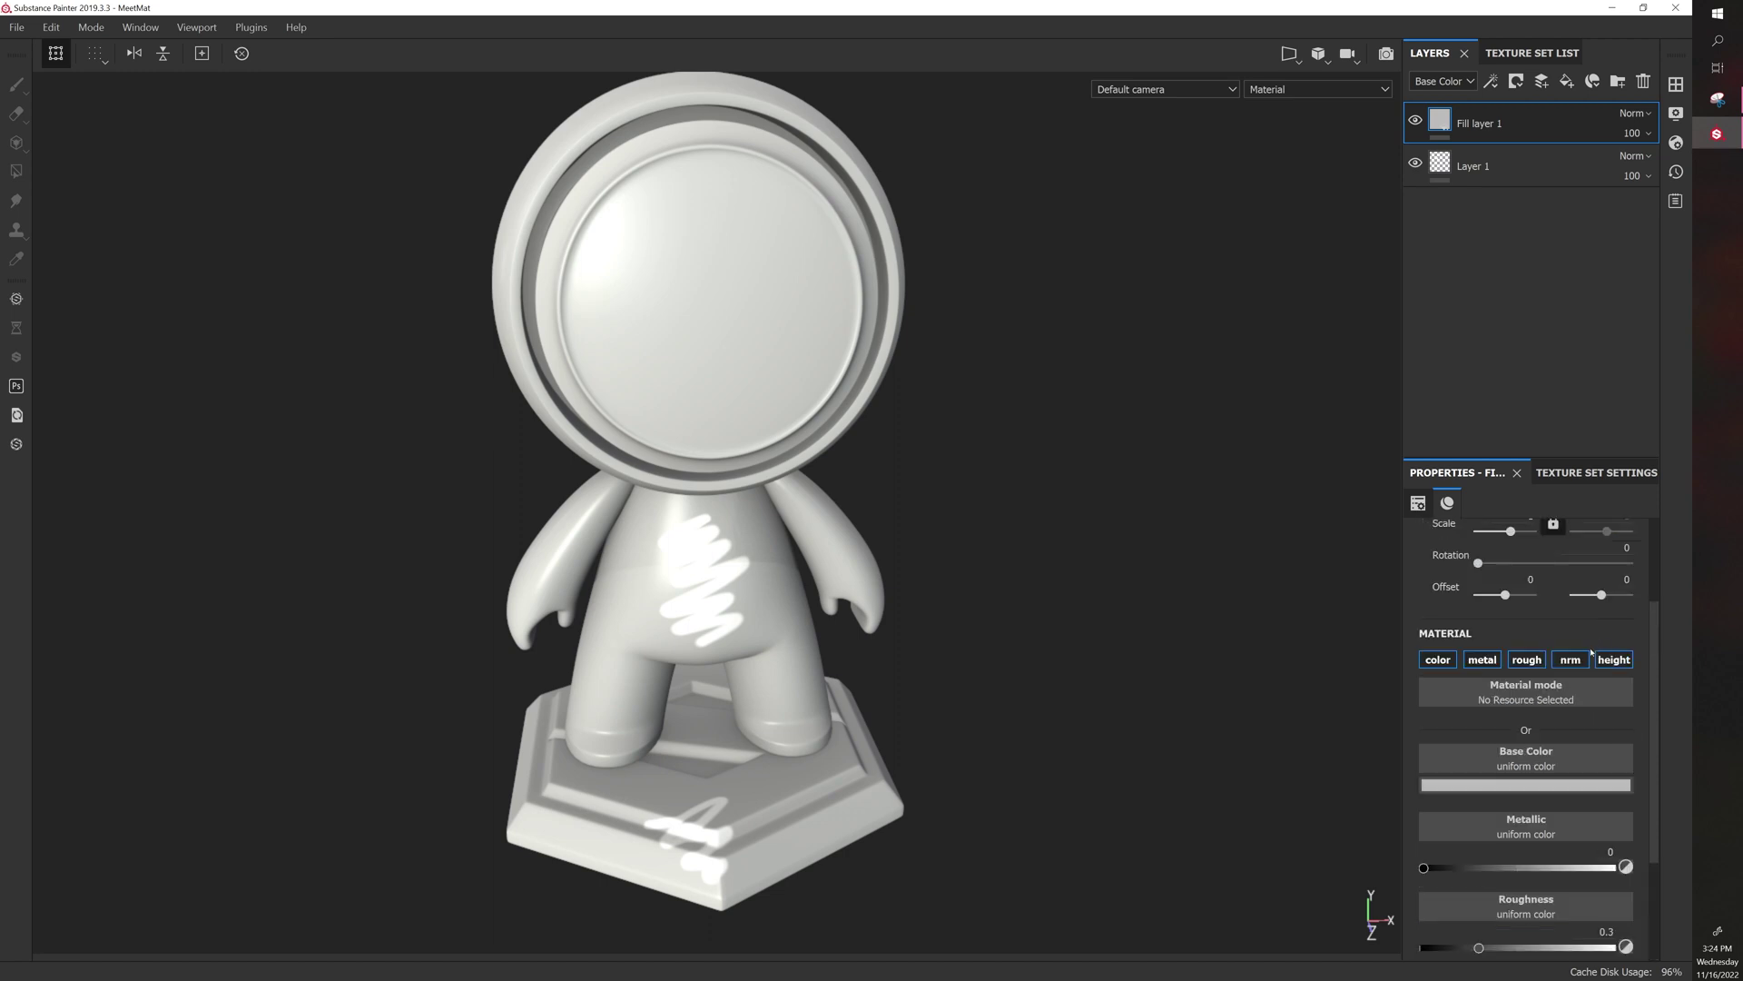
click(1583, 662)
click(1614, 660)
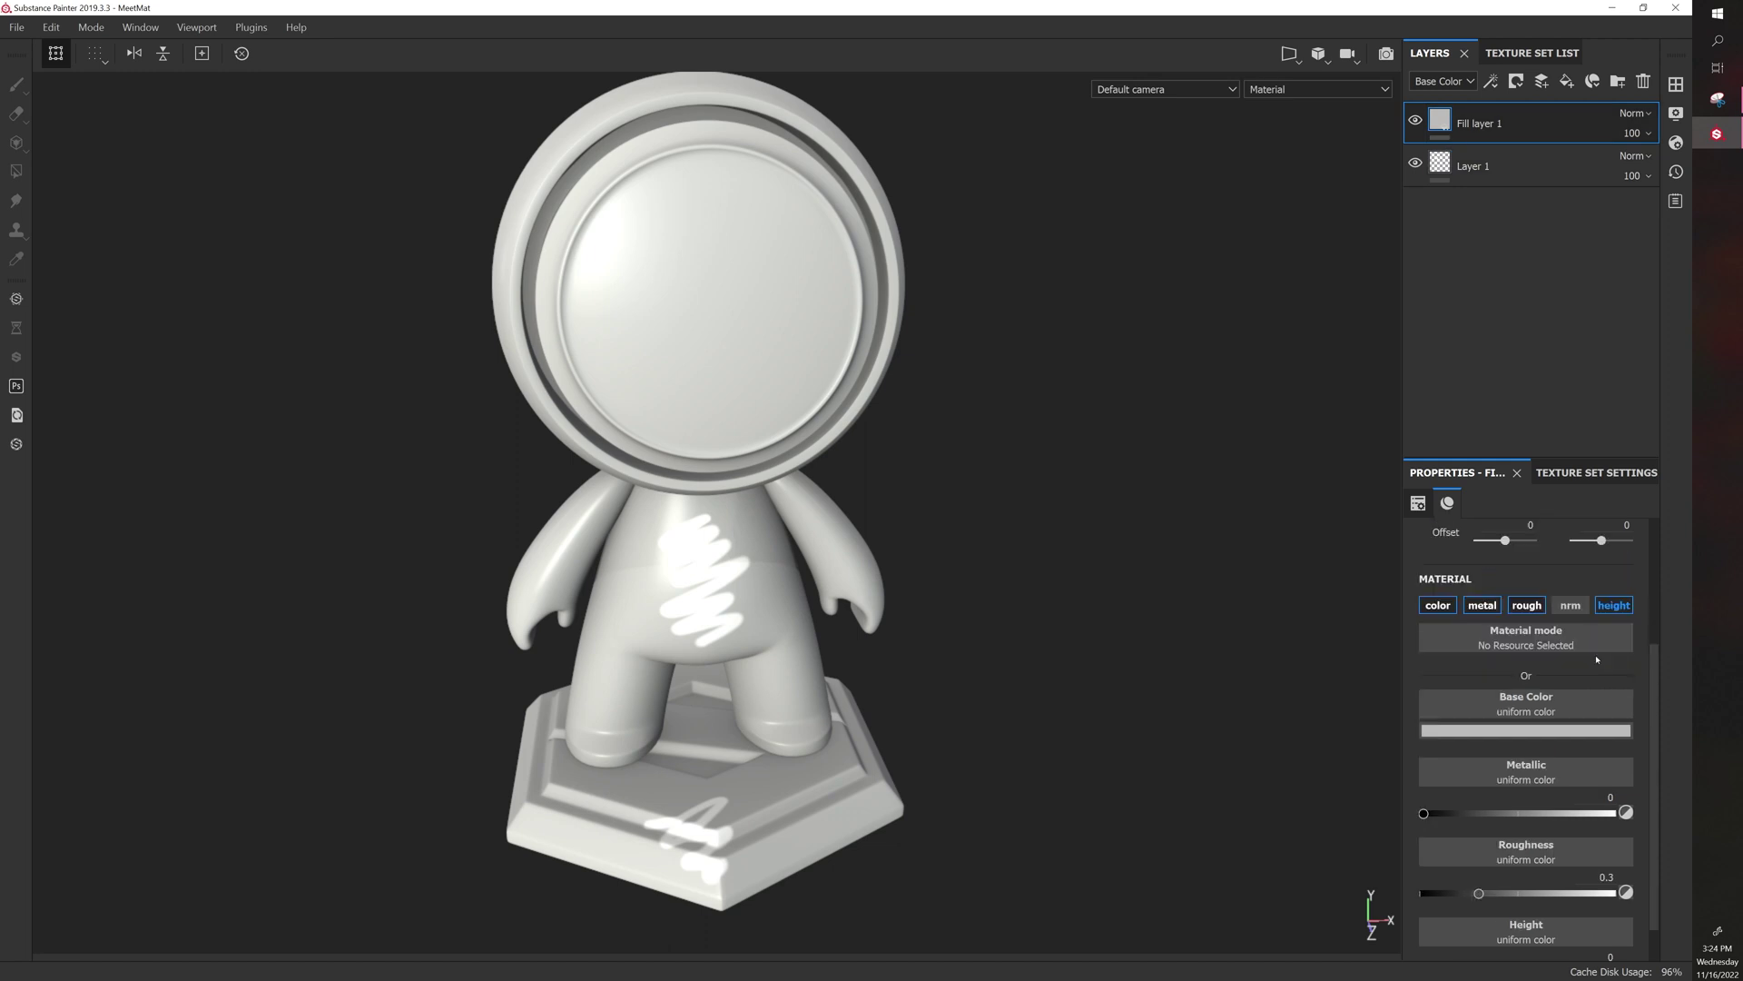
drag(1449, 812, 1635, 822)
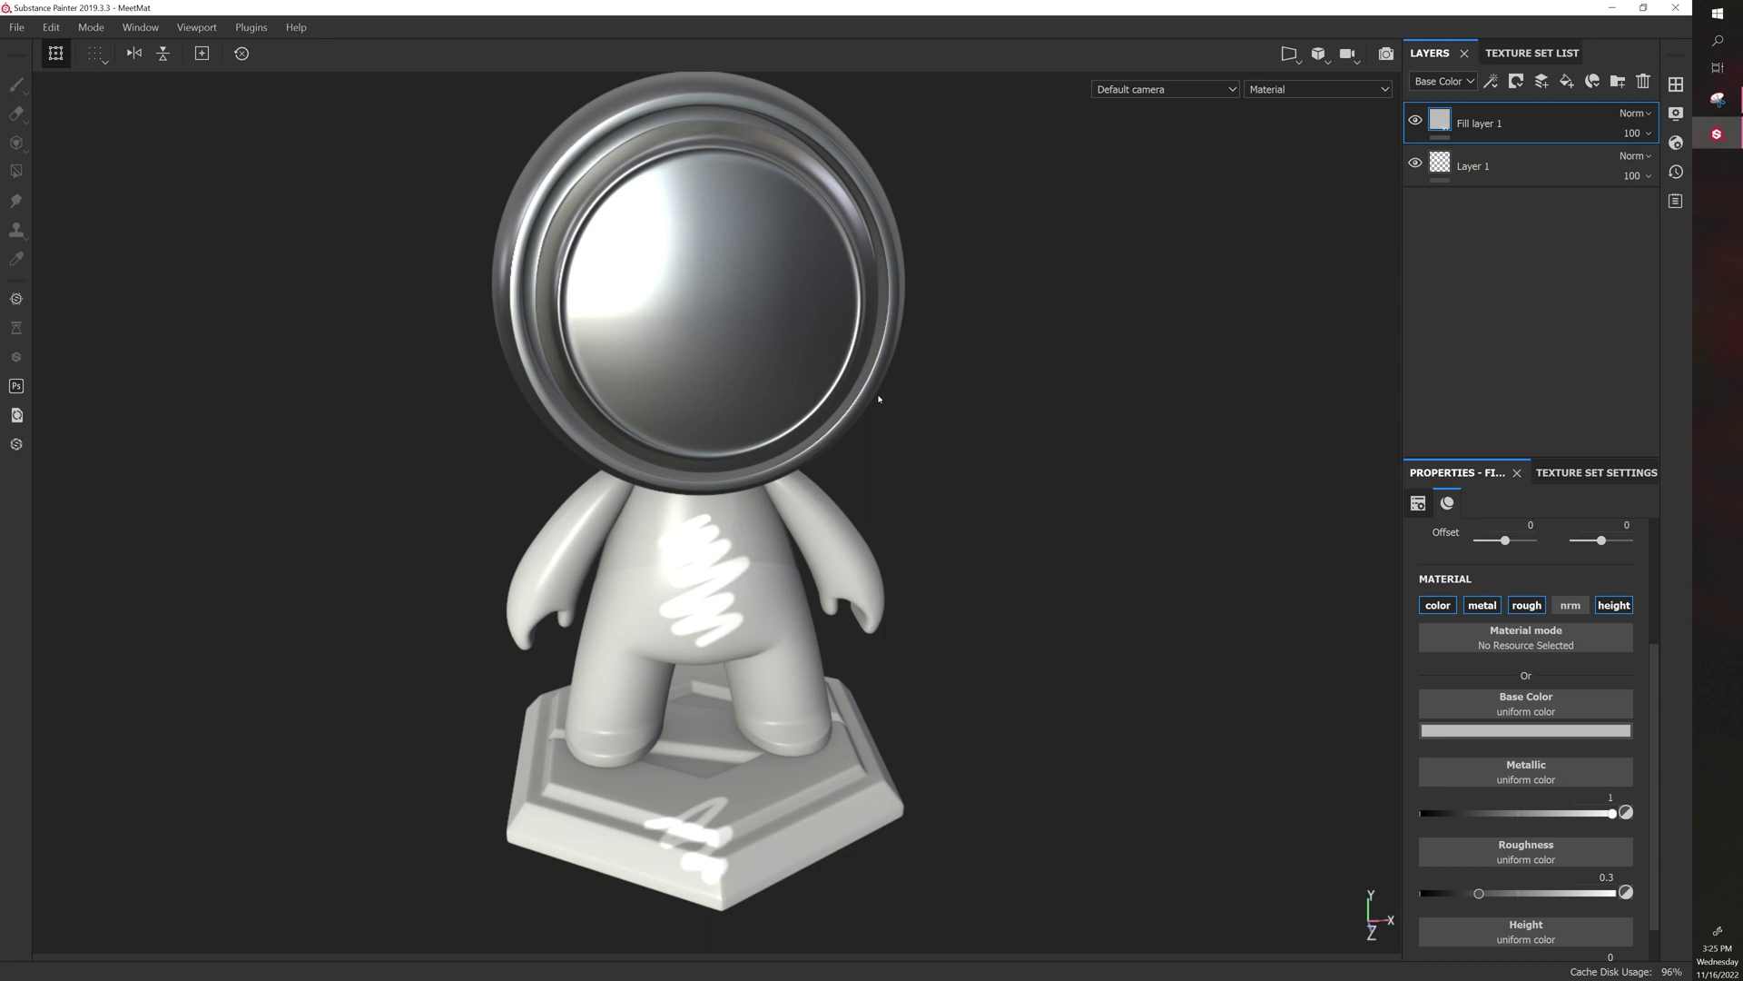
Examine the metallic head's reflections from several angles, distances and lighting directions
alt+drag(1012, 467, 770, 439)
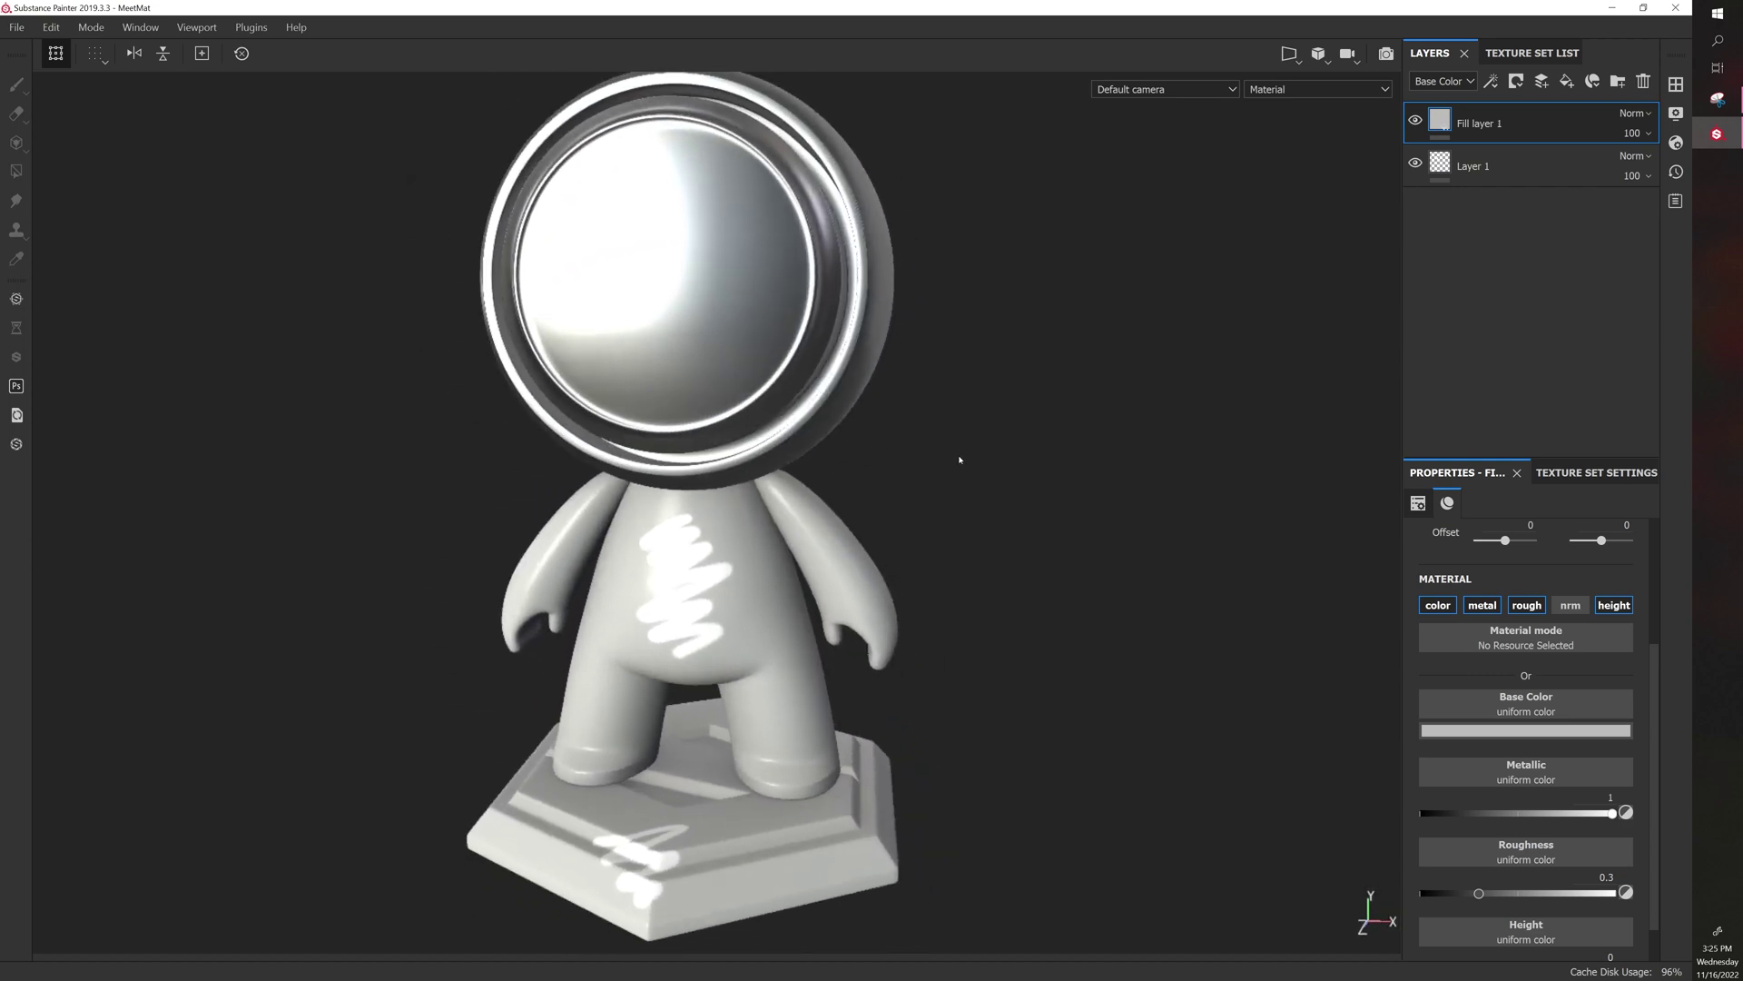
alt+drag(914, 440, 882, 496)
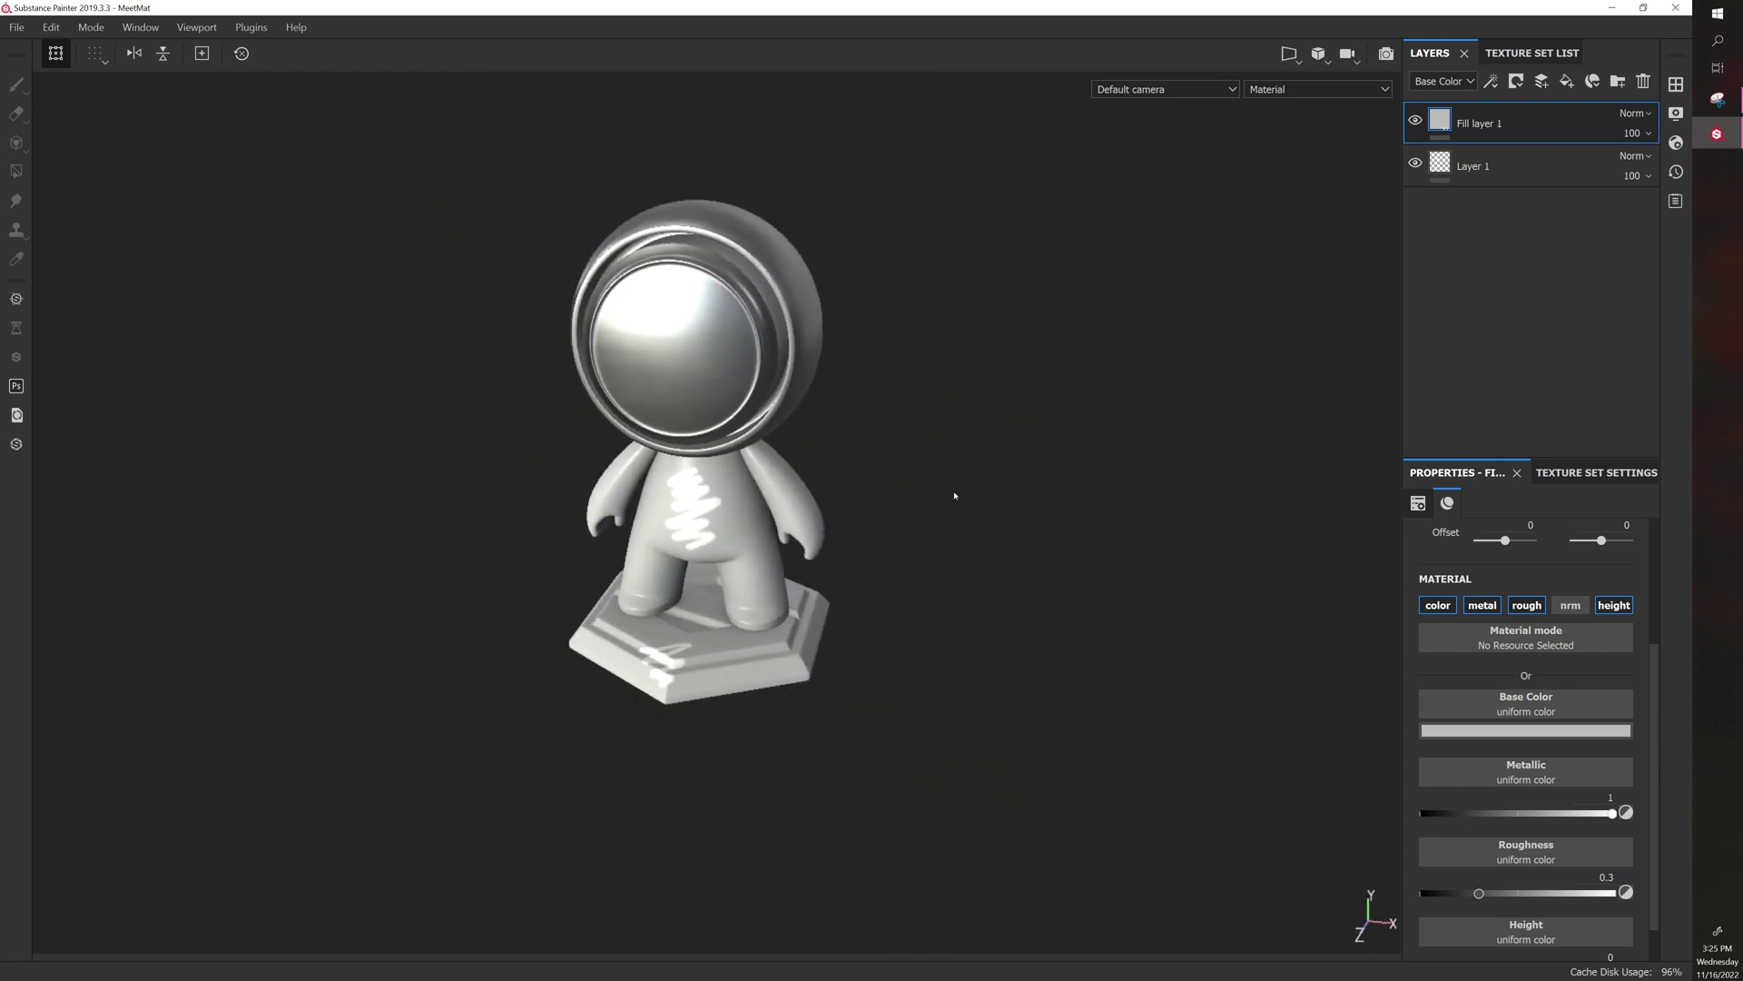
scroll(954, 496, up, 3)
scroll(955, 496, down, 3)
scroll(954, 496, up, 2)
scroll(955, 496, down, 1)
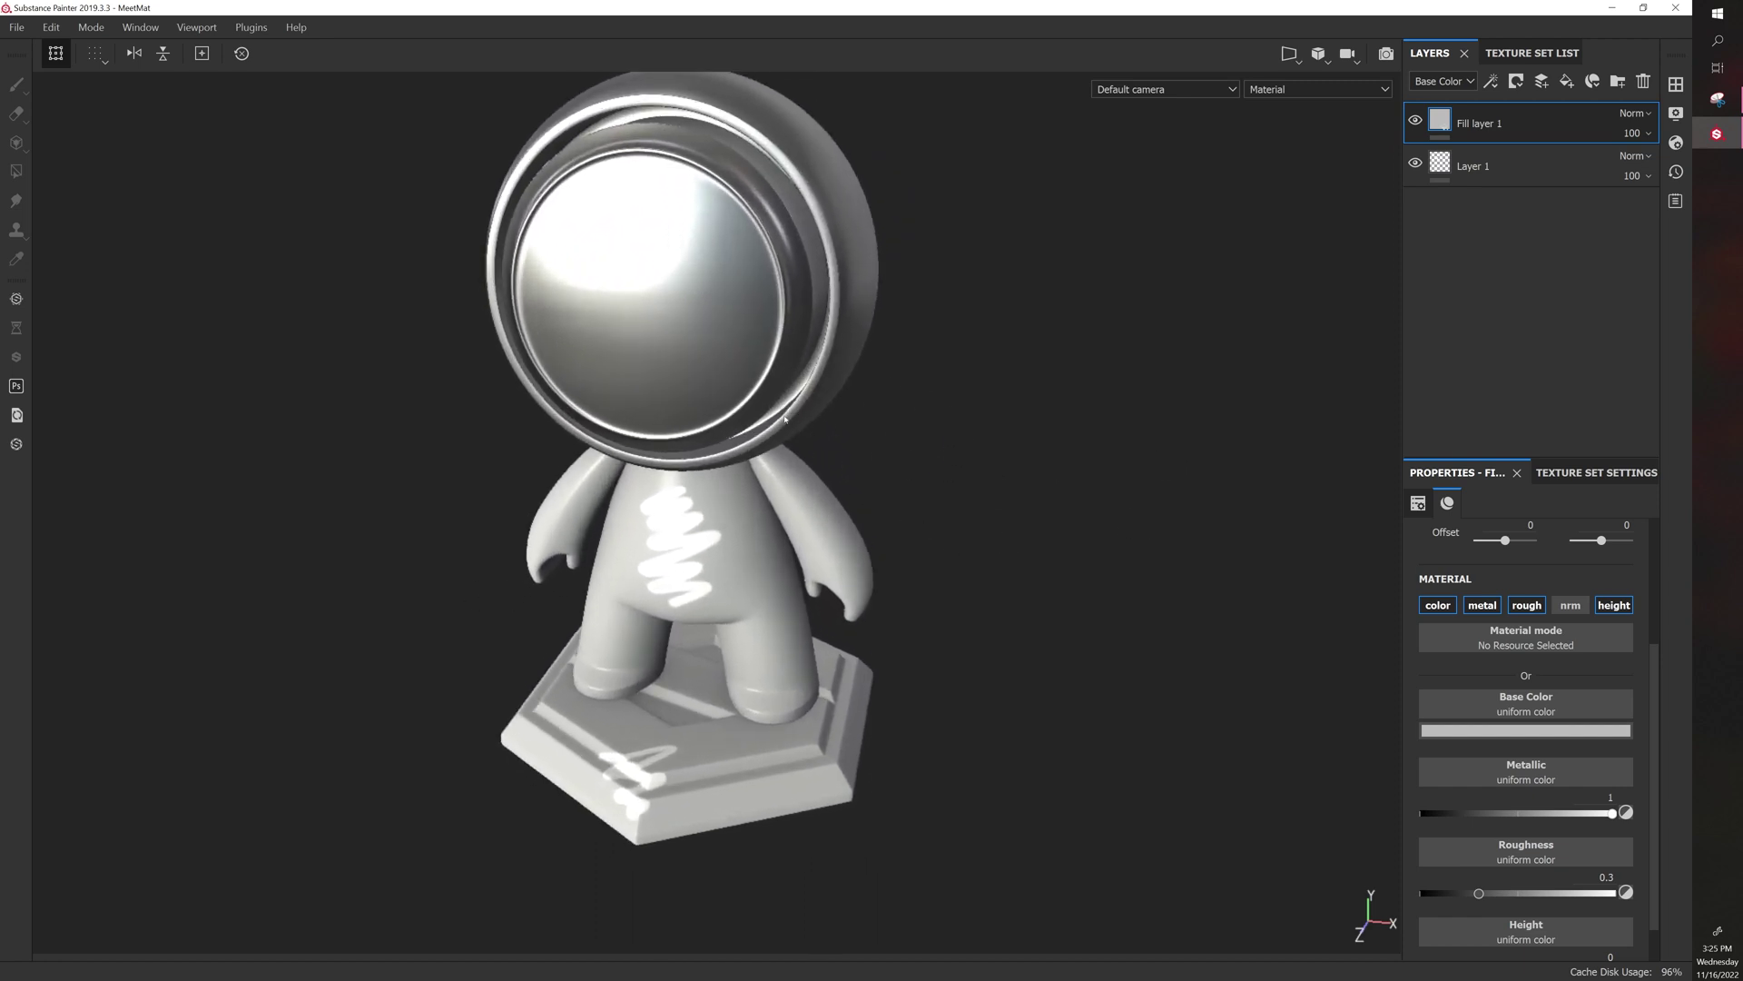
alt+middle_drag(922, 483, 889, 509)
alt+drag(856, 490, 923, 537)
alt+right_drag(921, 523, 807, 569)
scroll(806, 569, down, 3)
scroll(806, 570, up, 1)
scroll(803, 568, down, 1)
scroll(801, 567, up, 2)
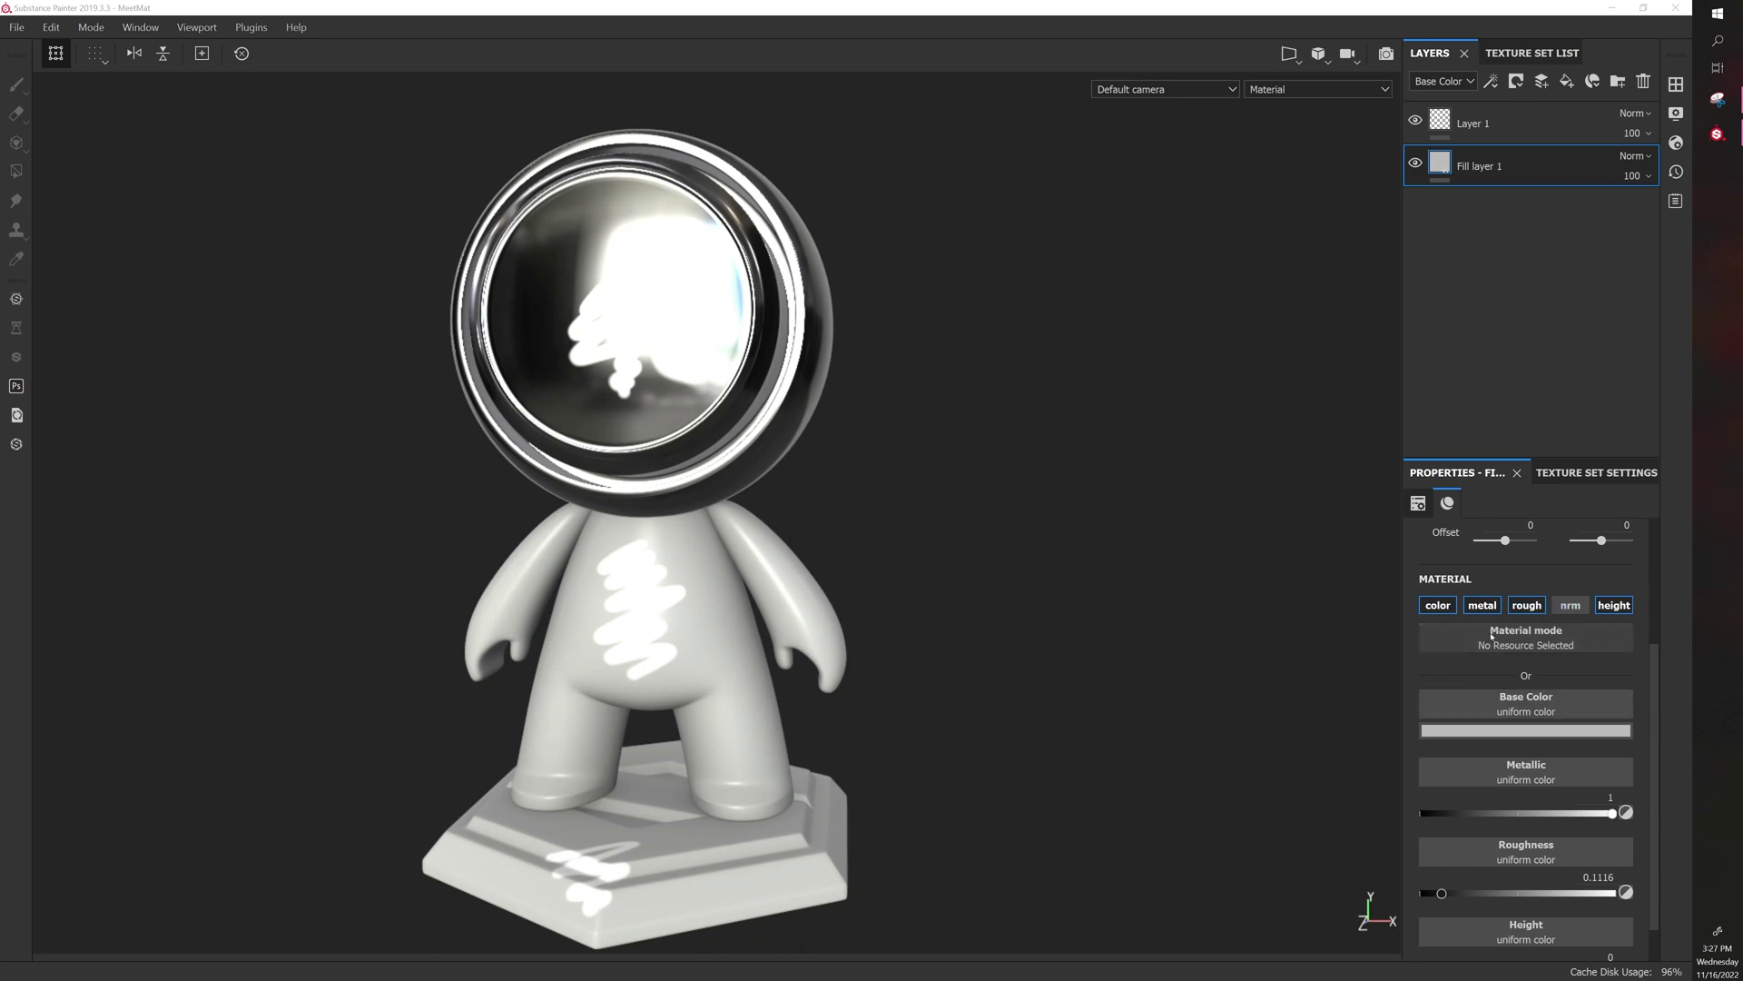
Turn off the fill layer's metal channel, set its Roughness to 0, and inspect the reflections under rotated lighting
click(1483, 605)
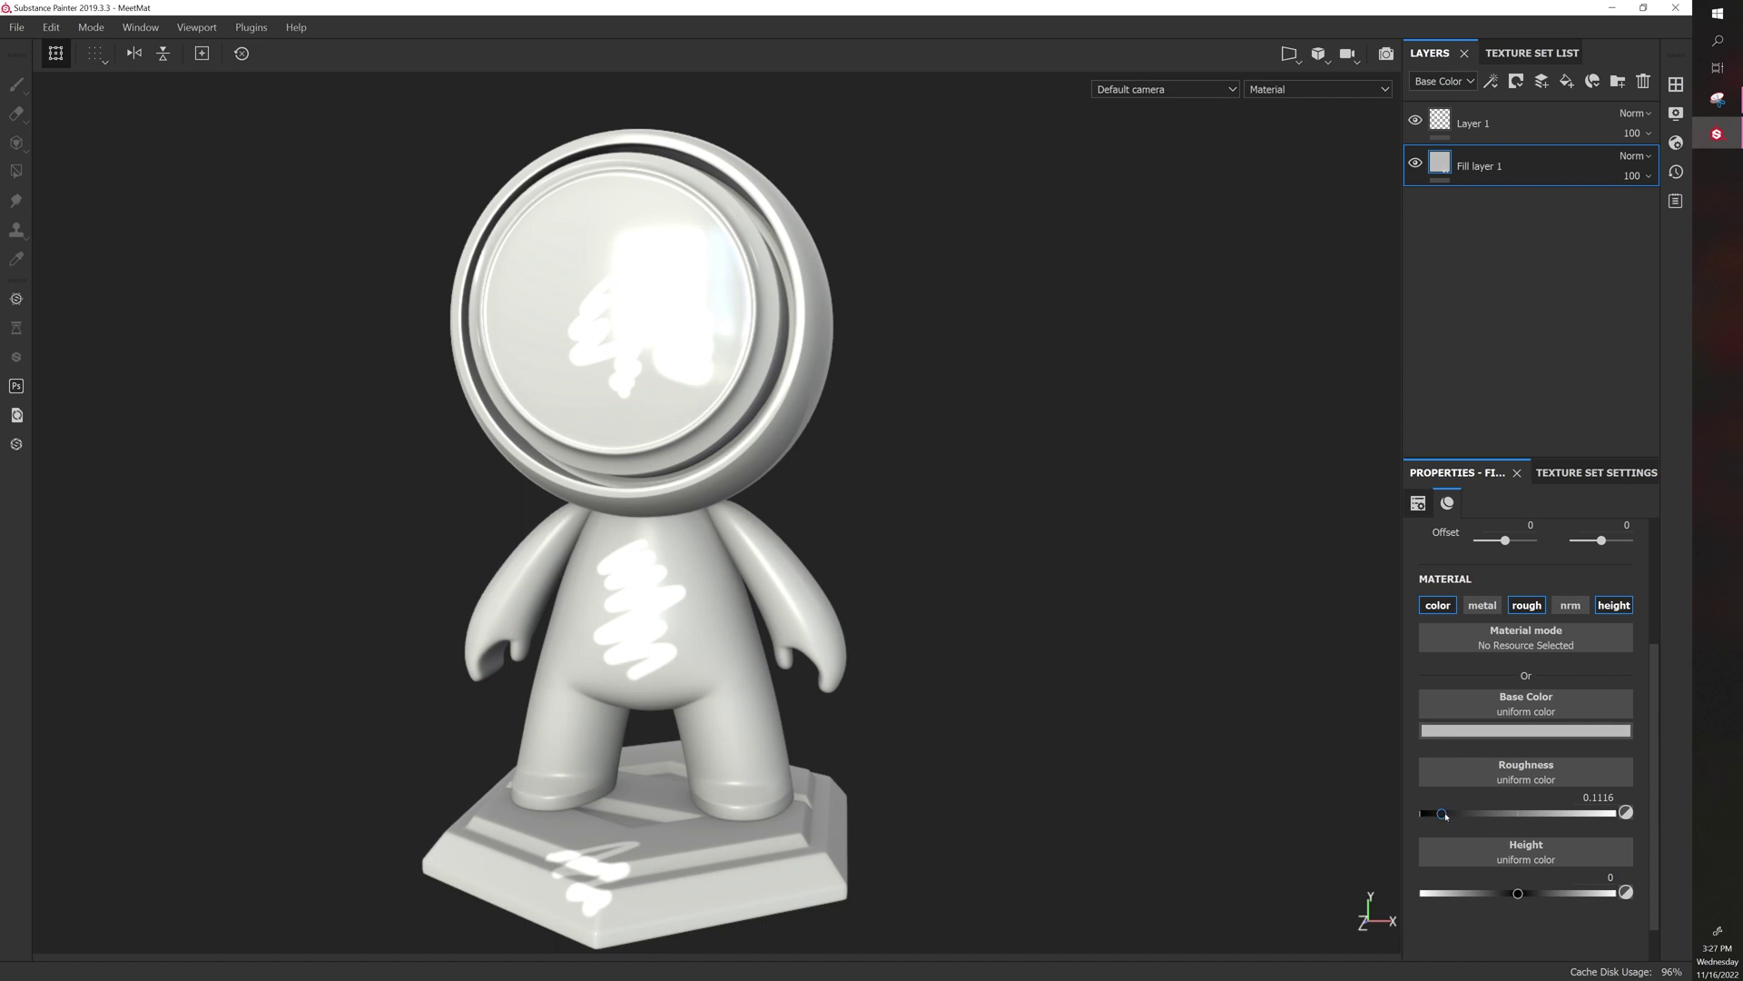
drag(1444, 815, 1429, 816)
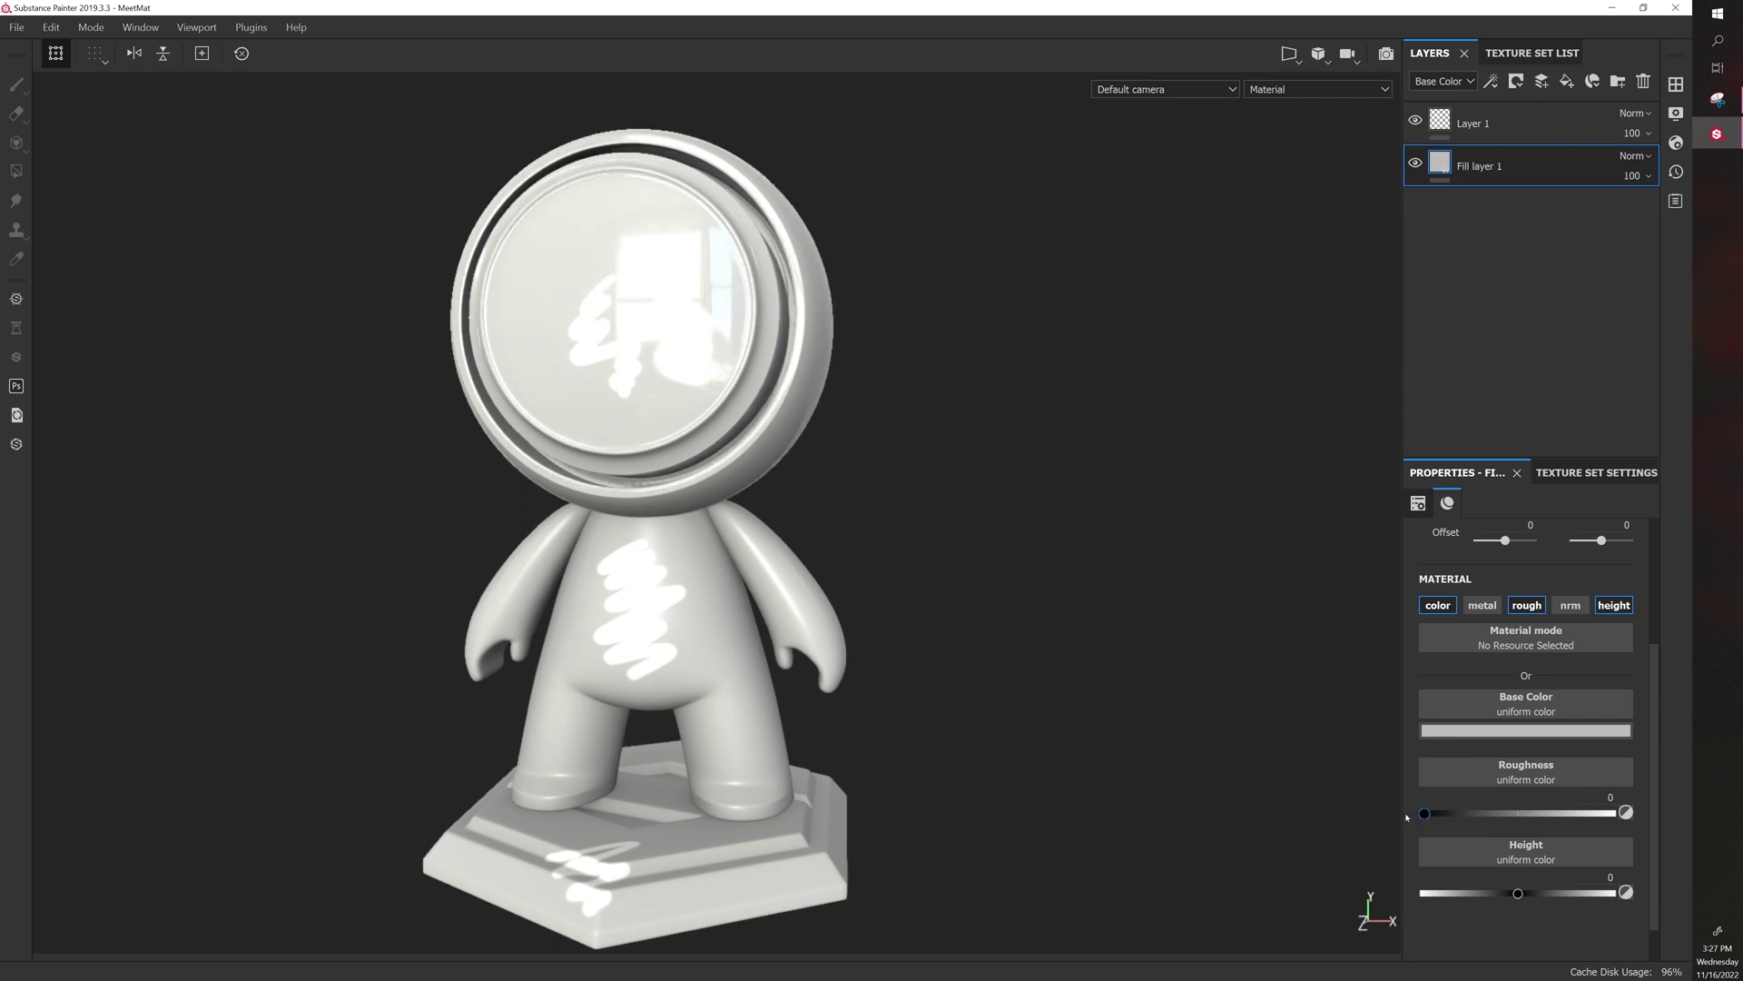
alt+drag(1035, 621, 1107, 648)
shift+right_drag(1107, 648, 1097, 641)
alt+drag(1098, 652, 1004, 628)
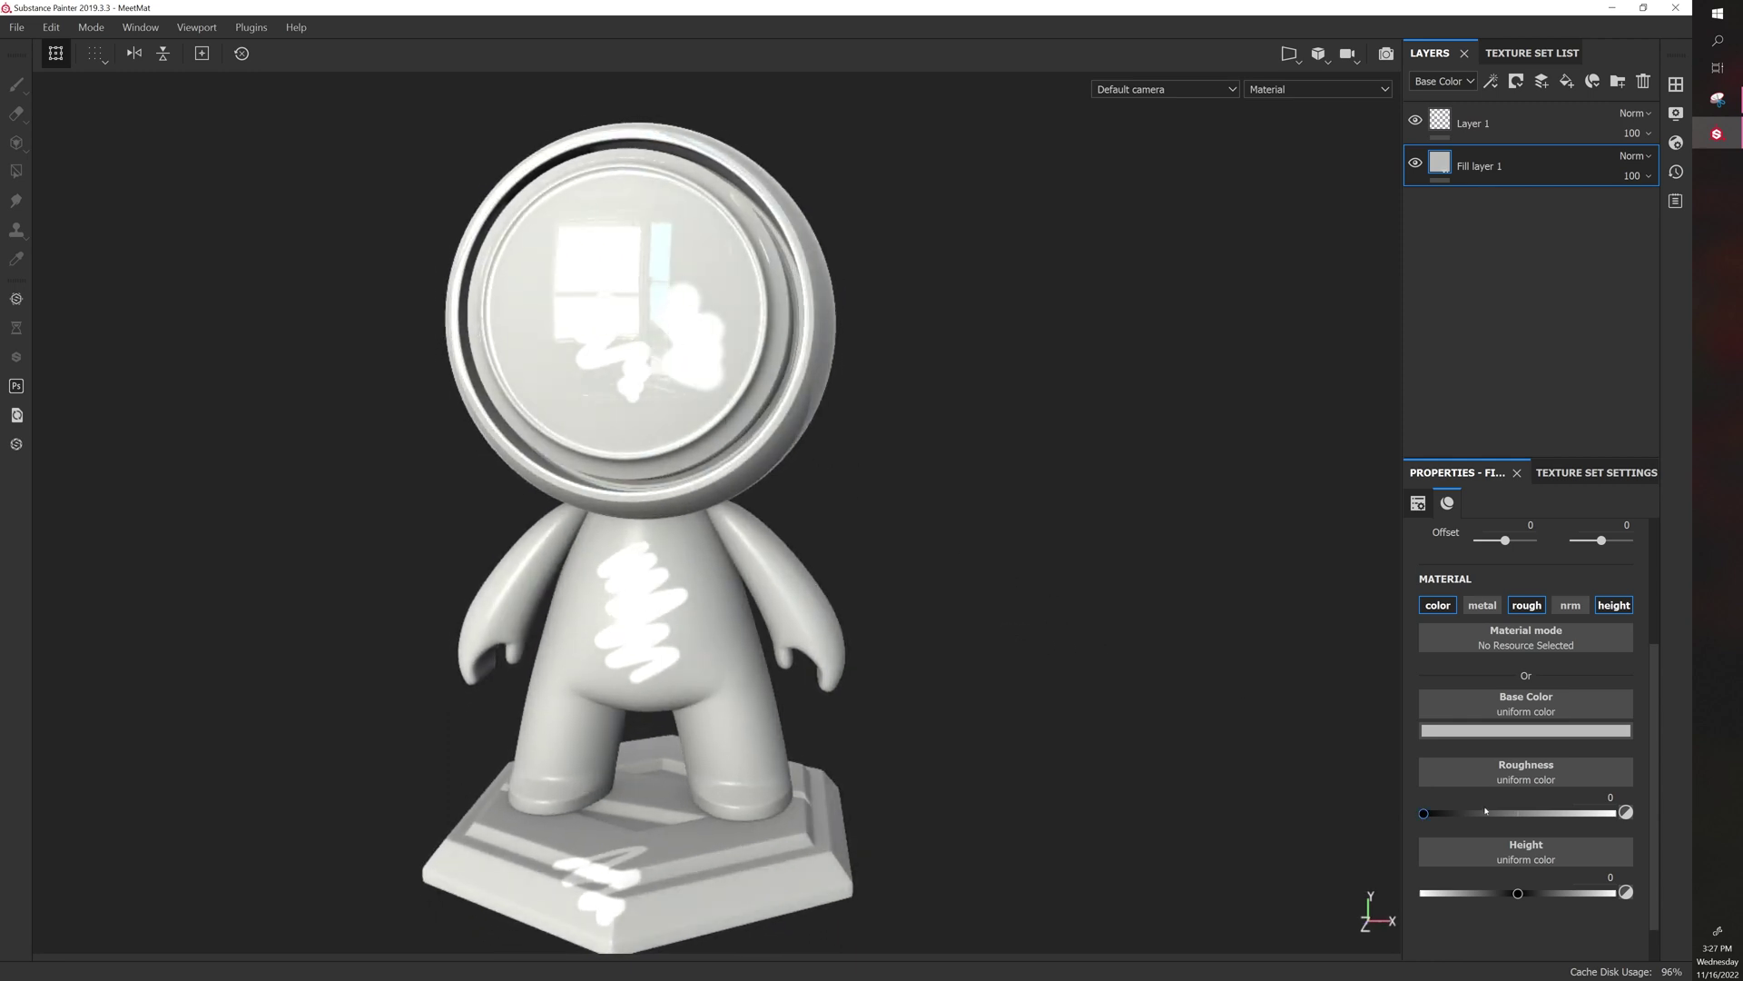
shift+right_drag(996, 542, 992, 561)
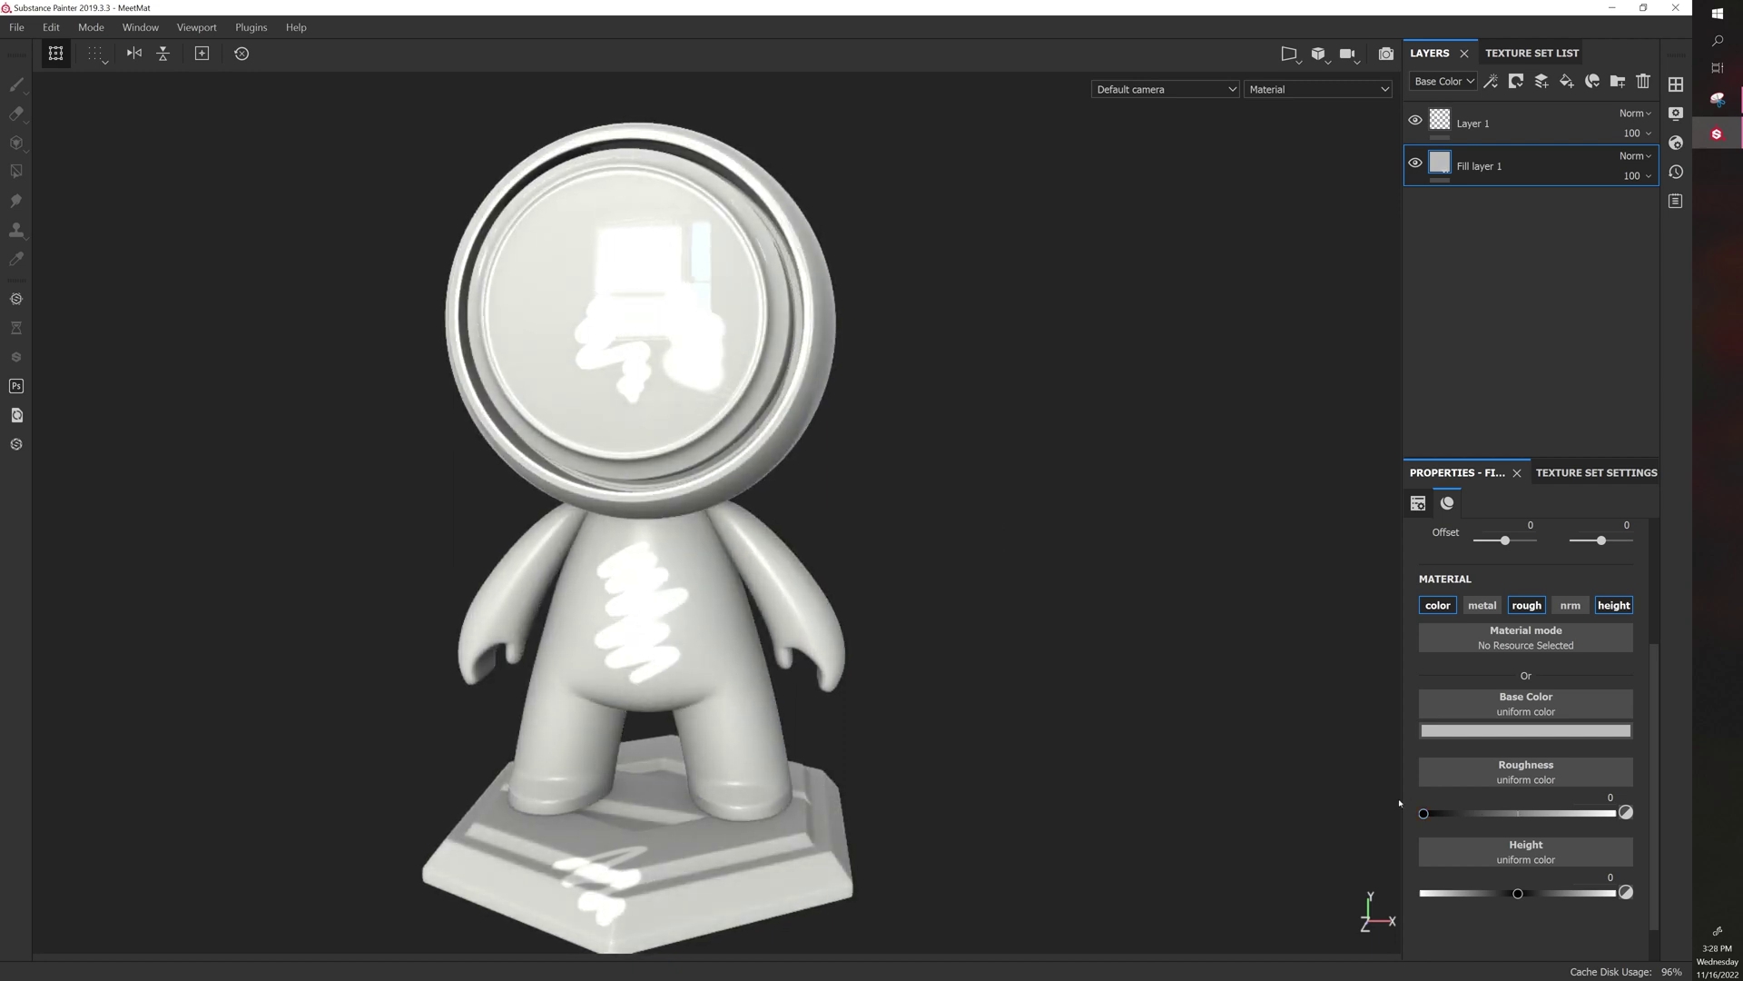
Set the fill layer's Roughness to 1 and examine the head's surface from several angles and lighting directions
drag(1437, 817, 1613, 814)
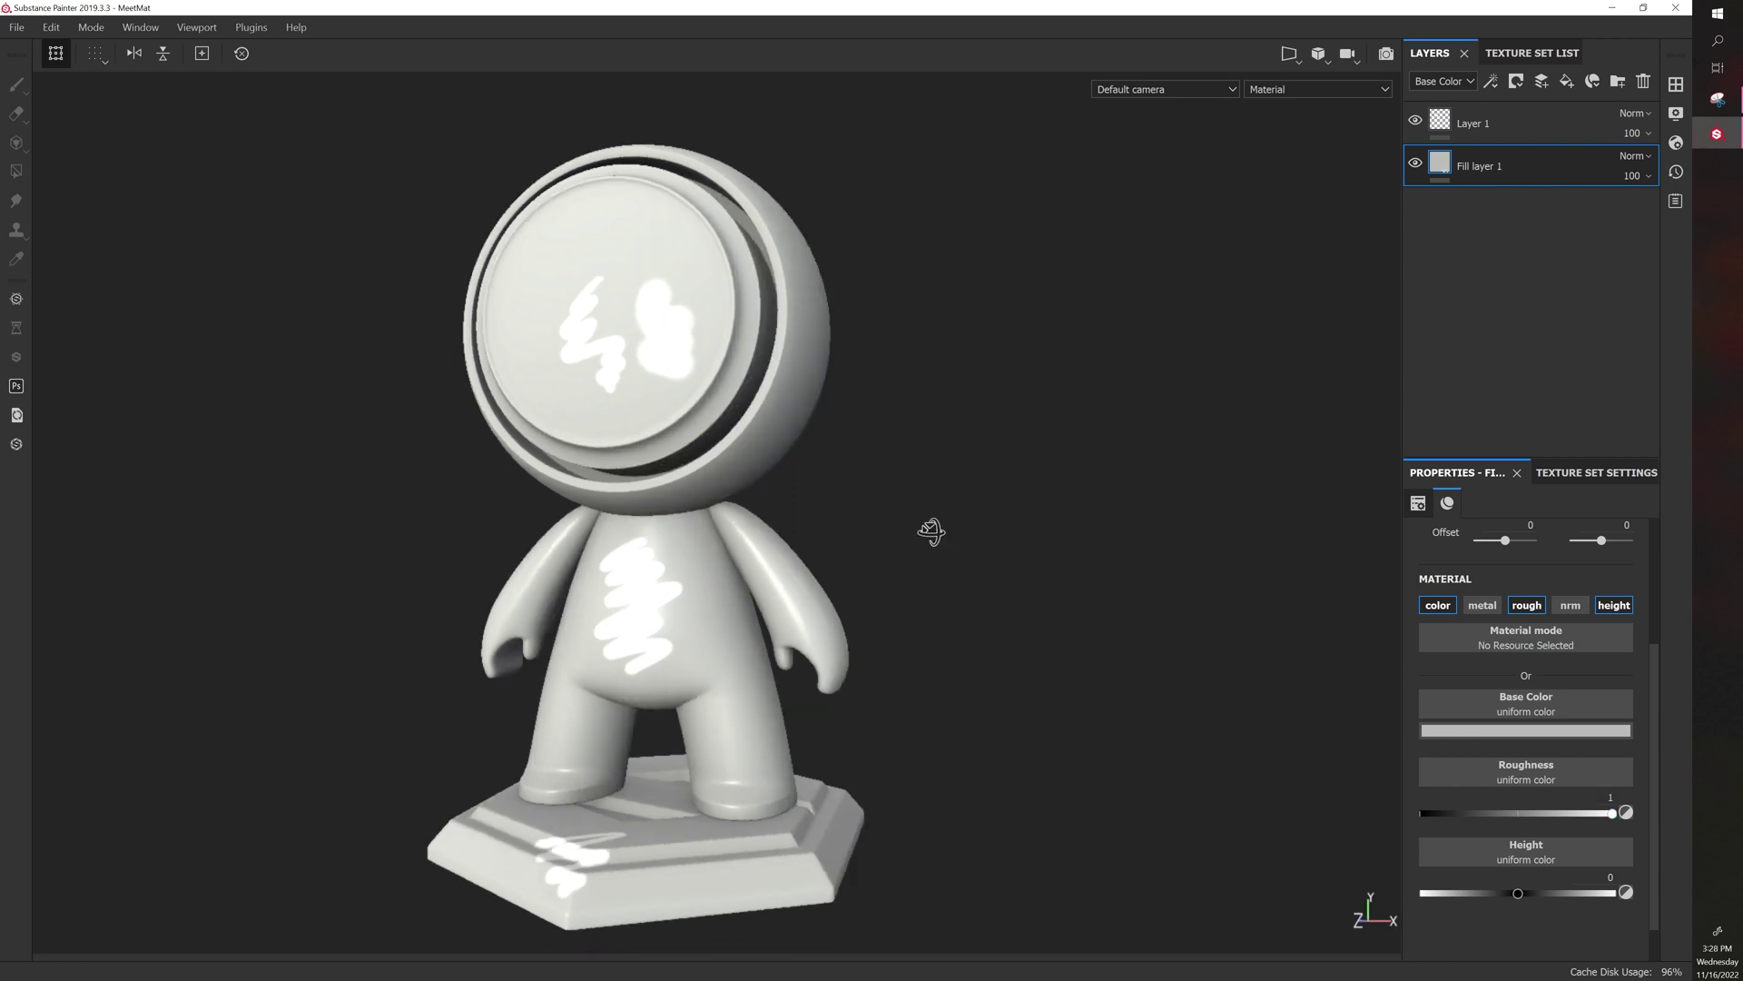
mouse_move(927, 526)
alt+mouse_down()
mouse_move(751, 499)
mouse_move(908, 502)
alt+mouse_up()
shift+right_drag(899, 511, 950, 531)
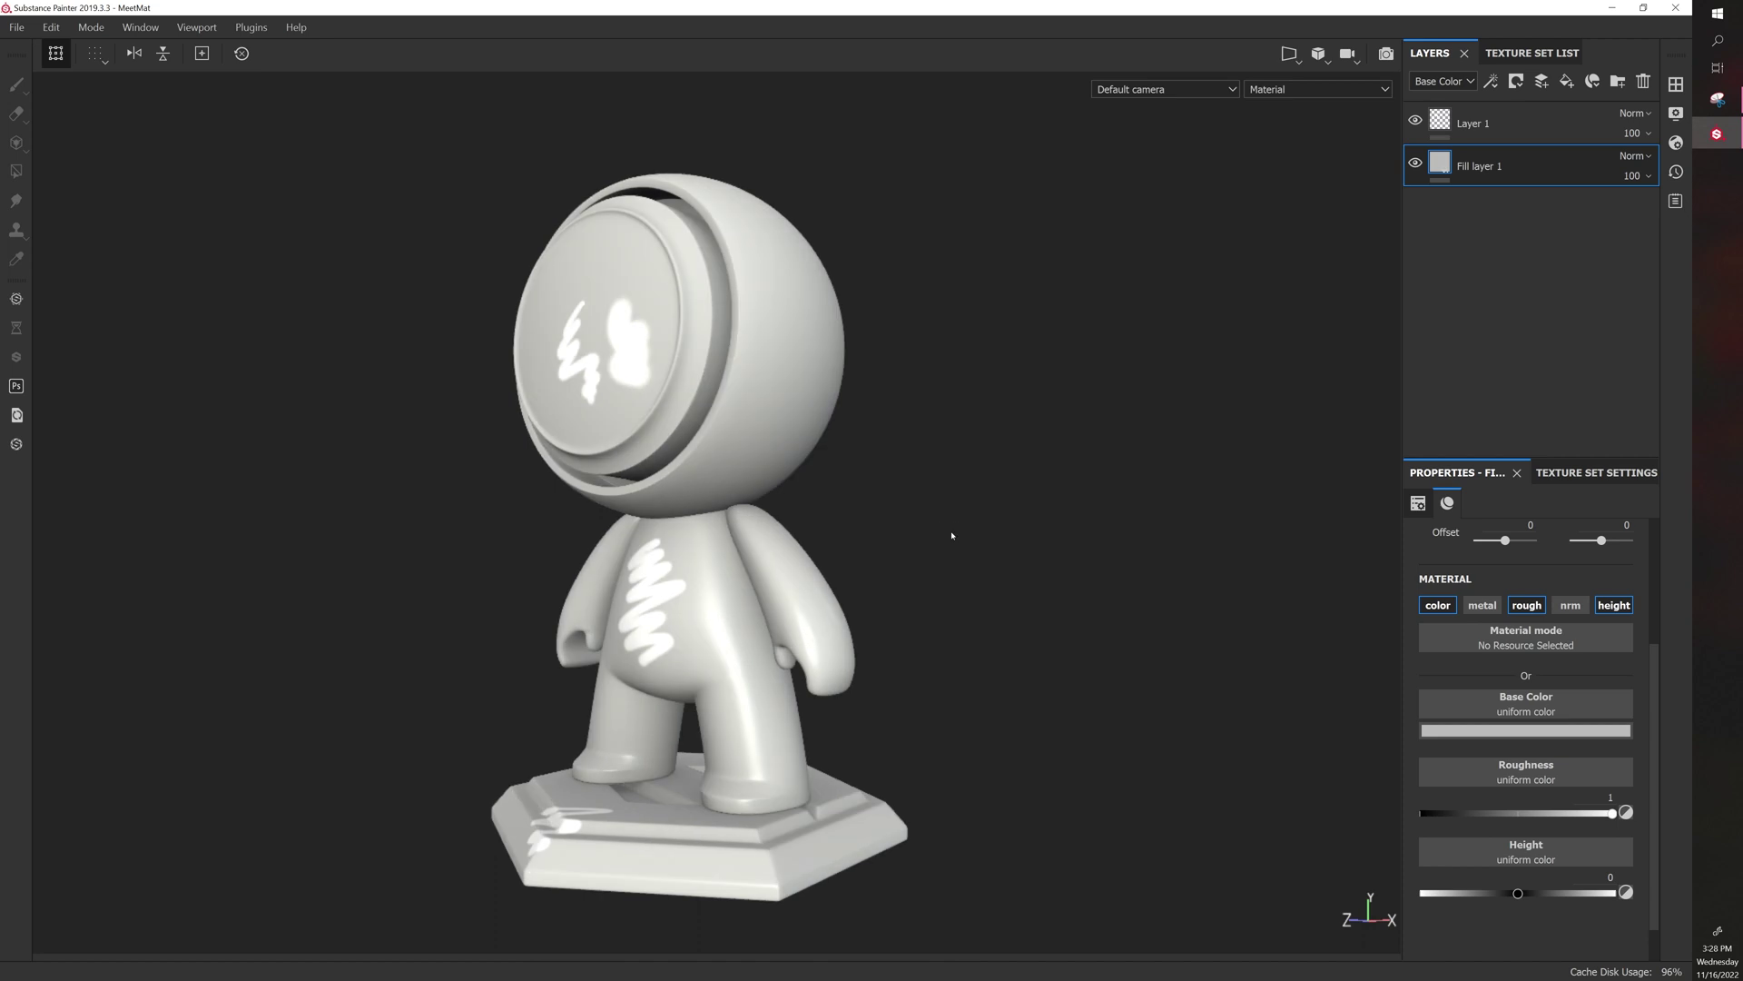
shift+right_drag(950, 530, 996, 563)
scroll(998, 561, up, 5)
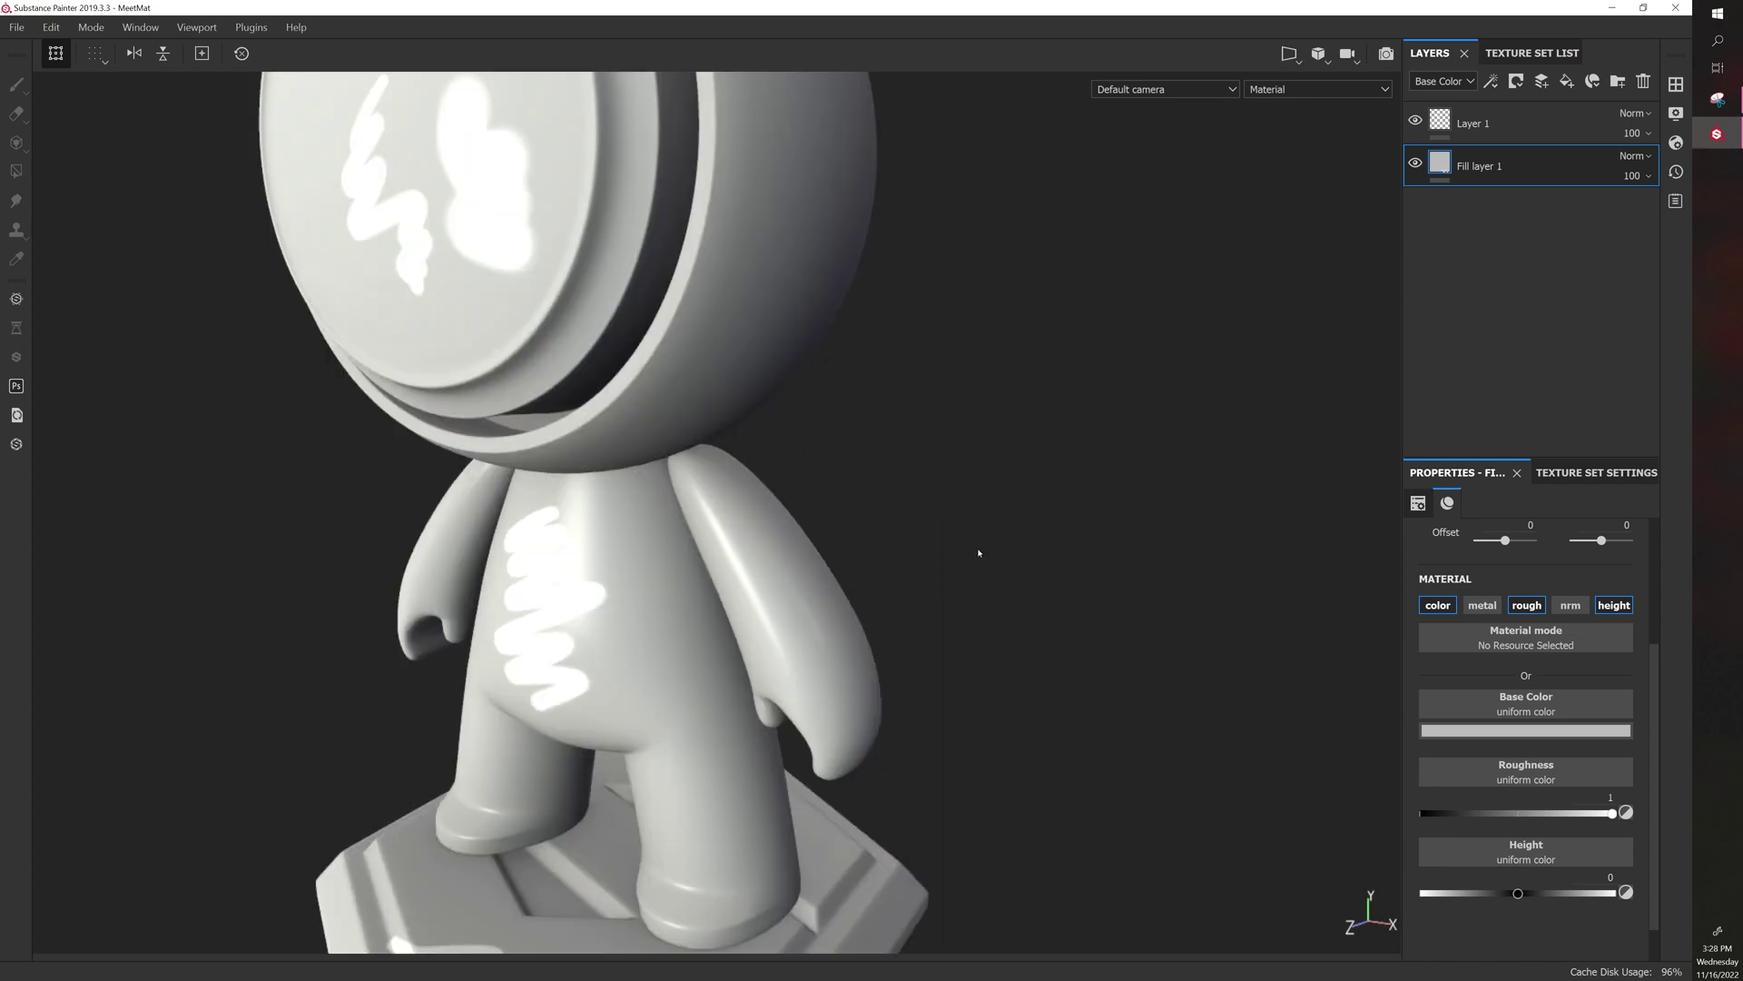
alt+drag(950, 538, 1117, 521)
mouse_move(1117, 521)
shift+right_down()
mouse_move(1066, 518)
mouse_move(1132, 517)
shift+right_up()
alt+drag(1132, 517, 901, 525)
alt+right_drag(902, 526, 1150, 590)
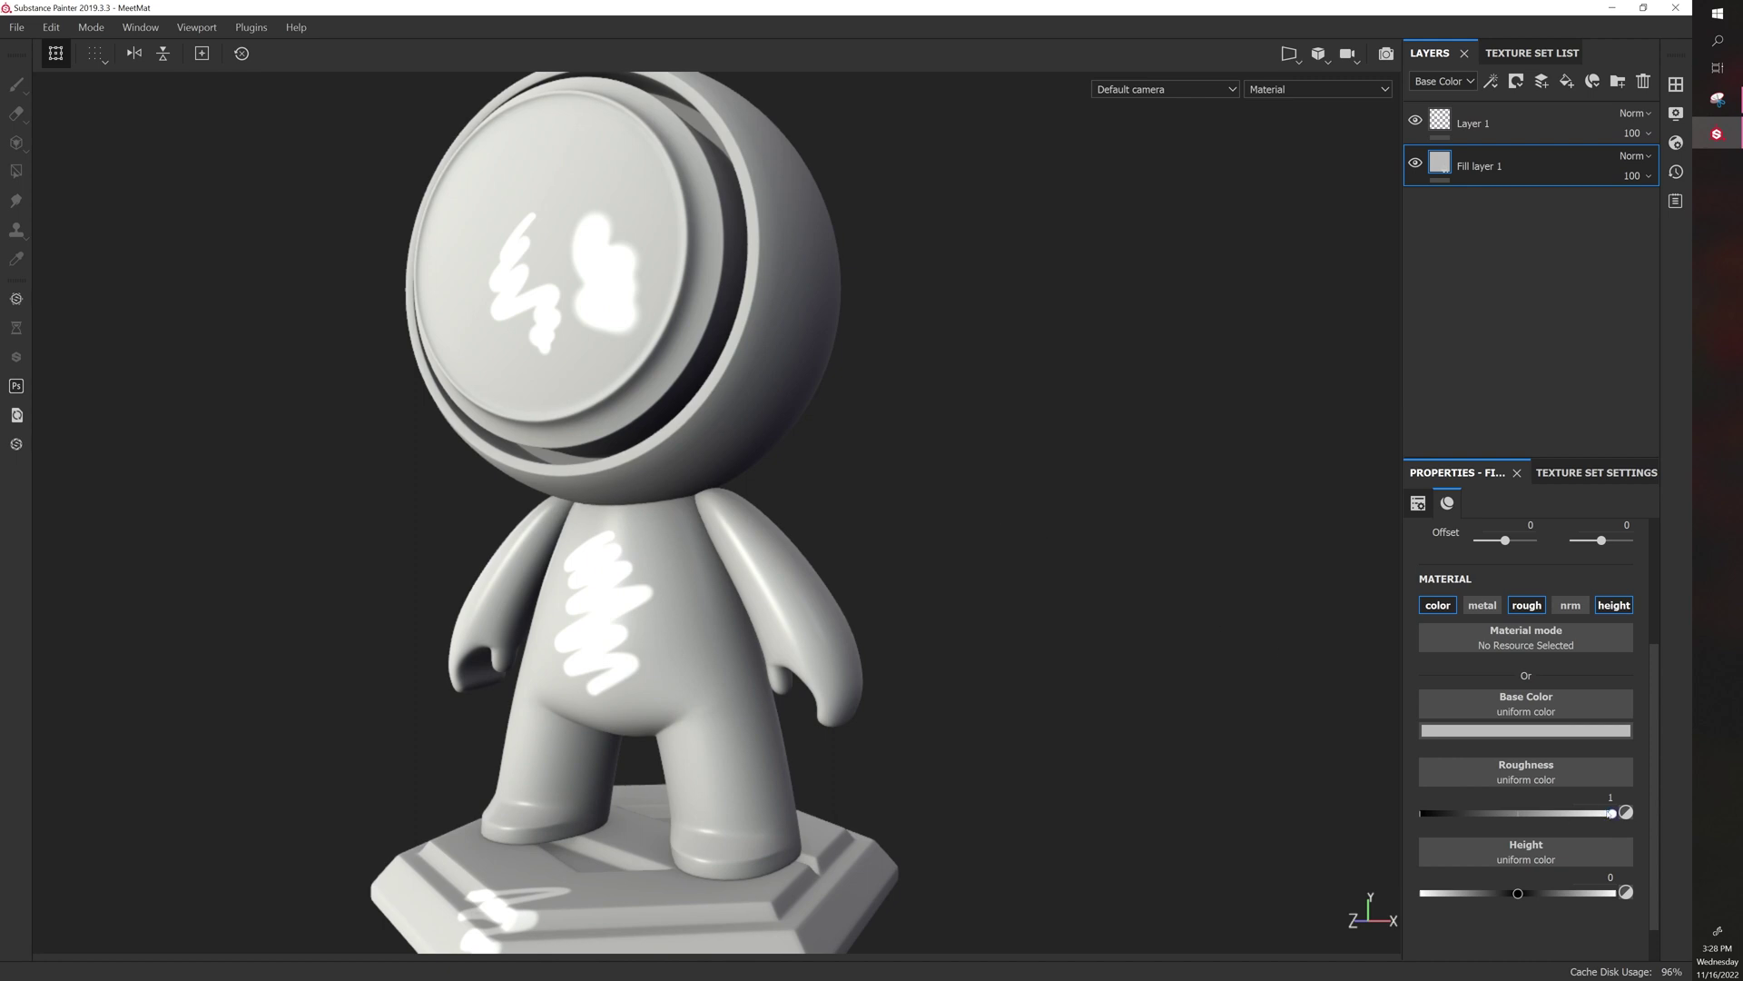
Lower the fill layer's Roughness to 0.4930 and on to 0.2093, and inspect the highlights on the head
drag(1612, 813, 1516, 813)
shift+right_drag(1101, 595, 1101, 591)
scroll(1018, 576, up, 2)
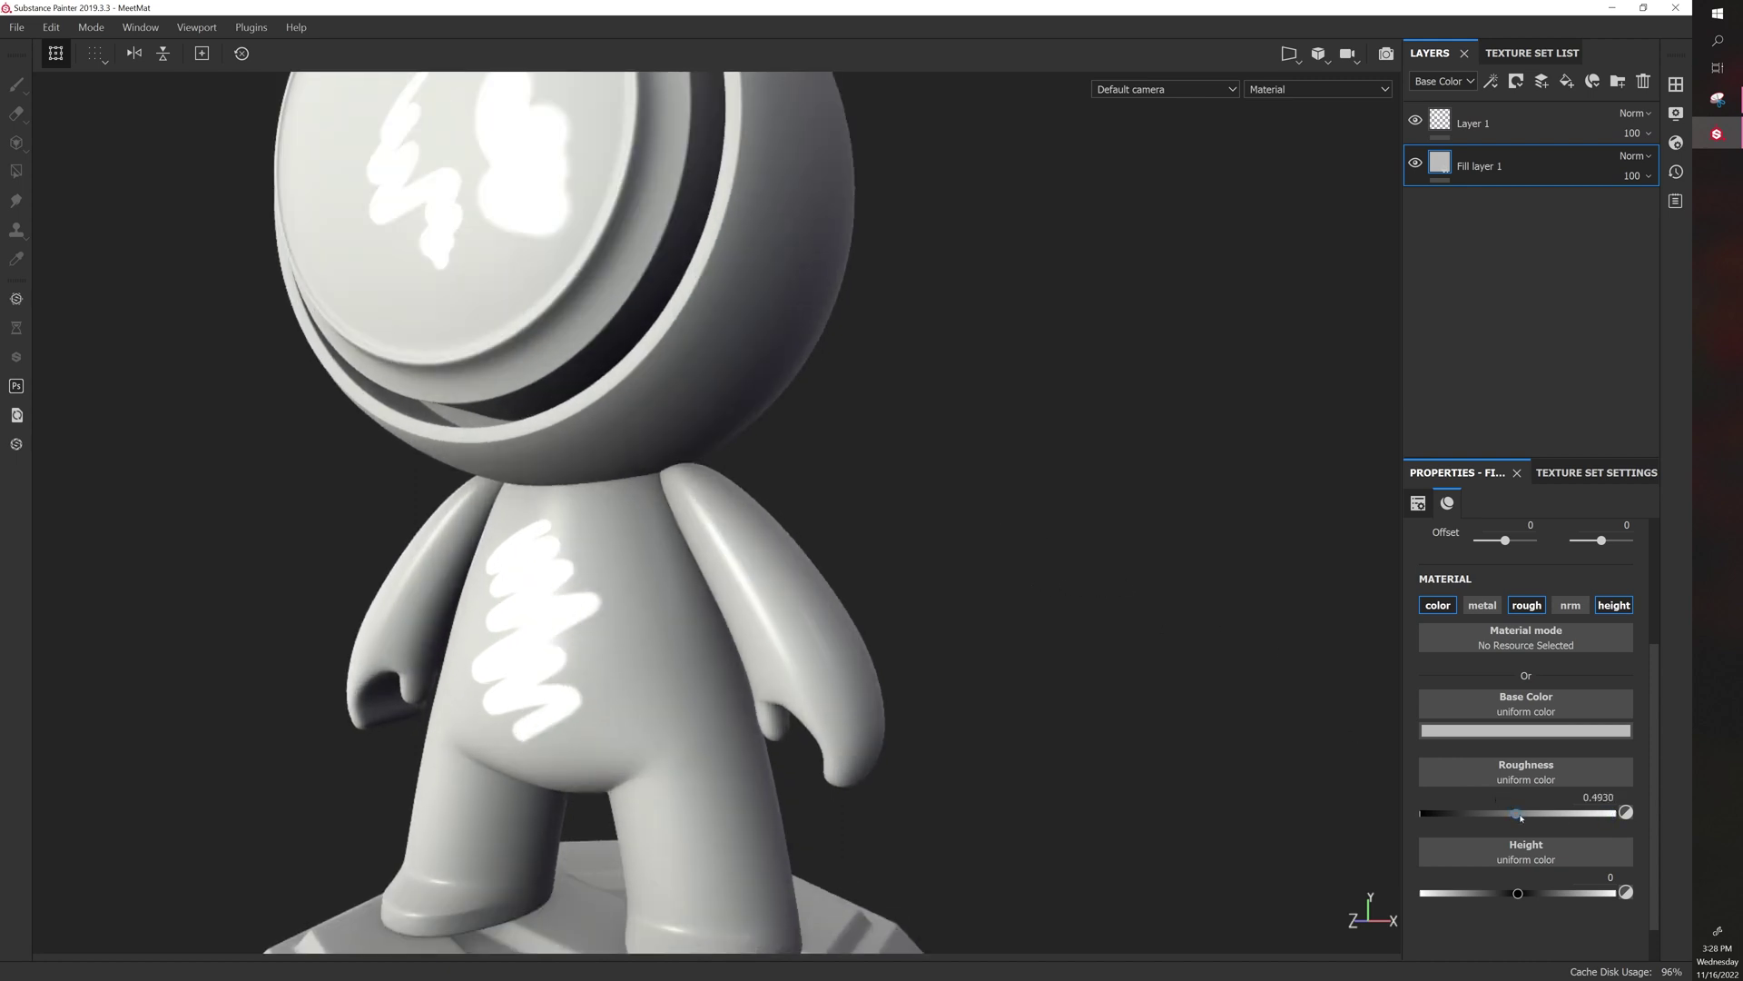
drag(1521, 816, 1458, 814)
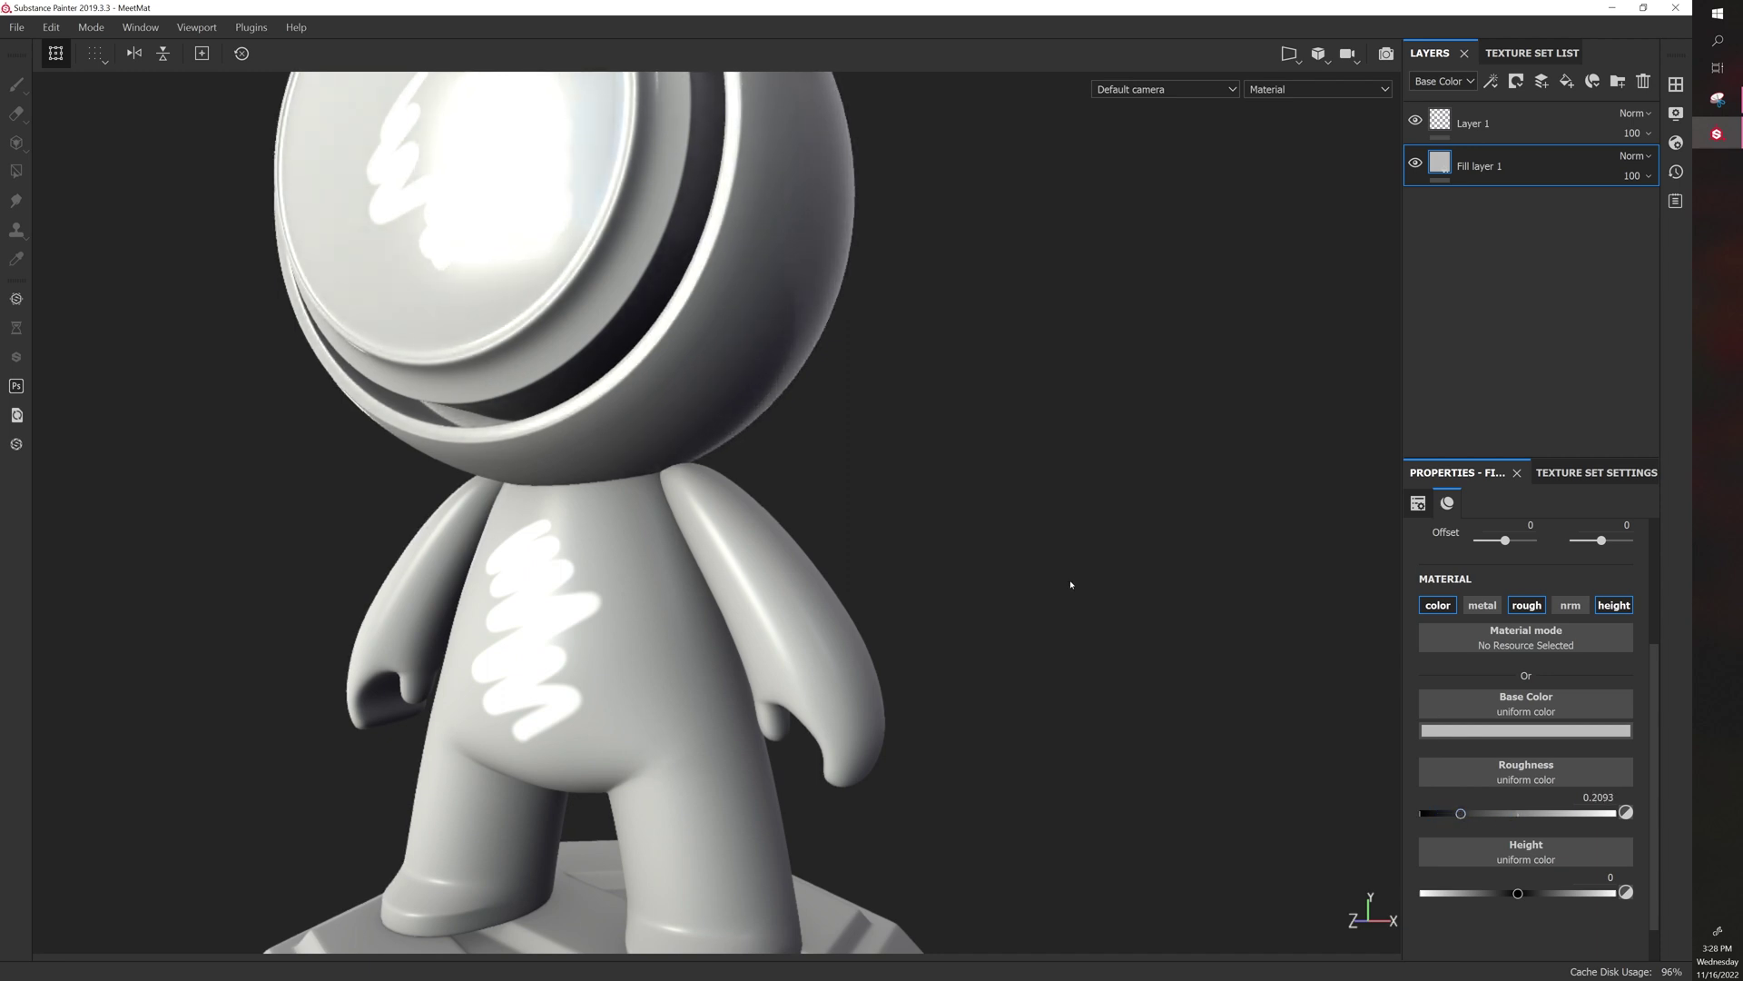
alt+drag(1070, 583, 1129, 584)
shift+right_drag(1129, 584, 1020, 584)
alt+middle_drag(1020, 584, 982, 554)
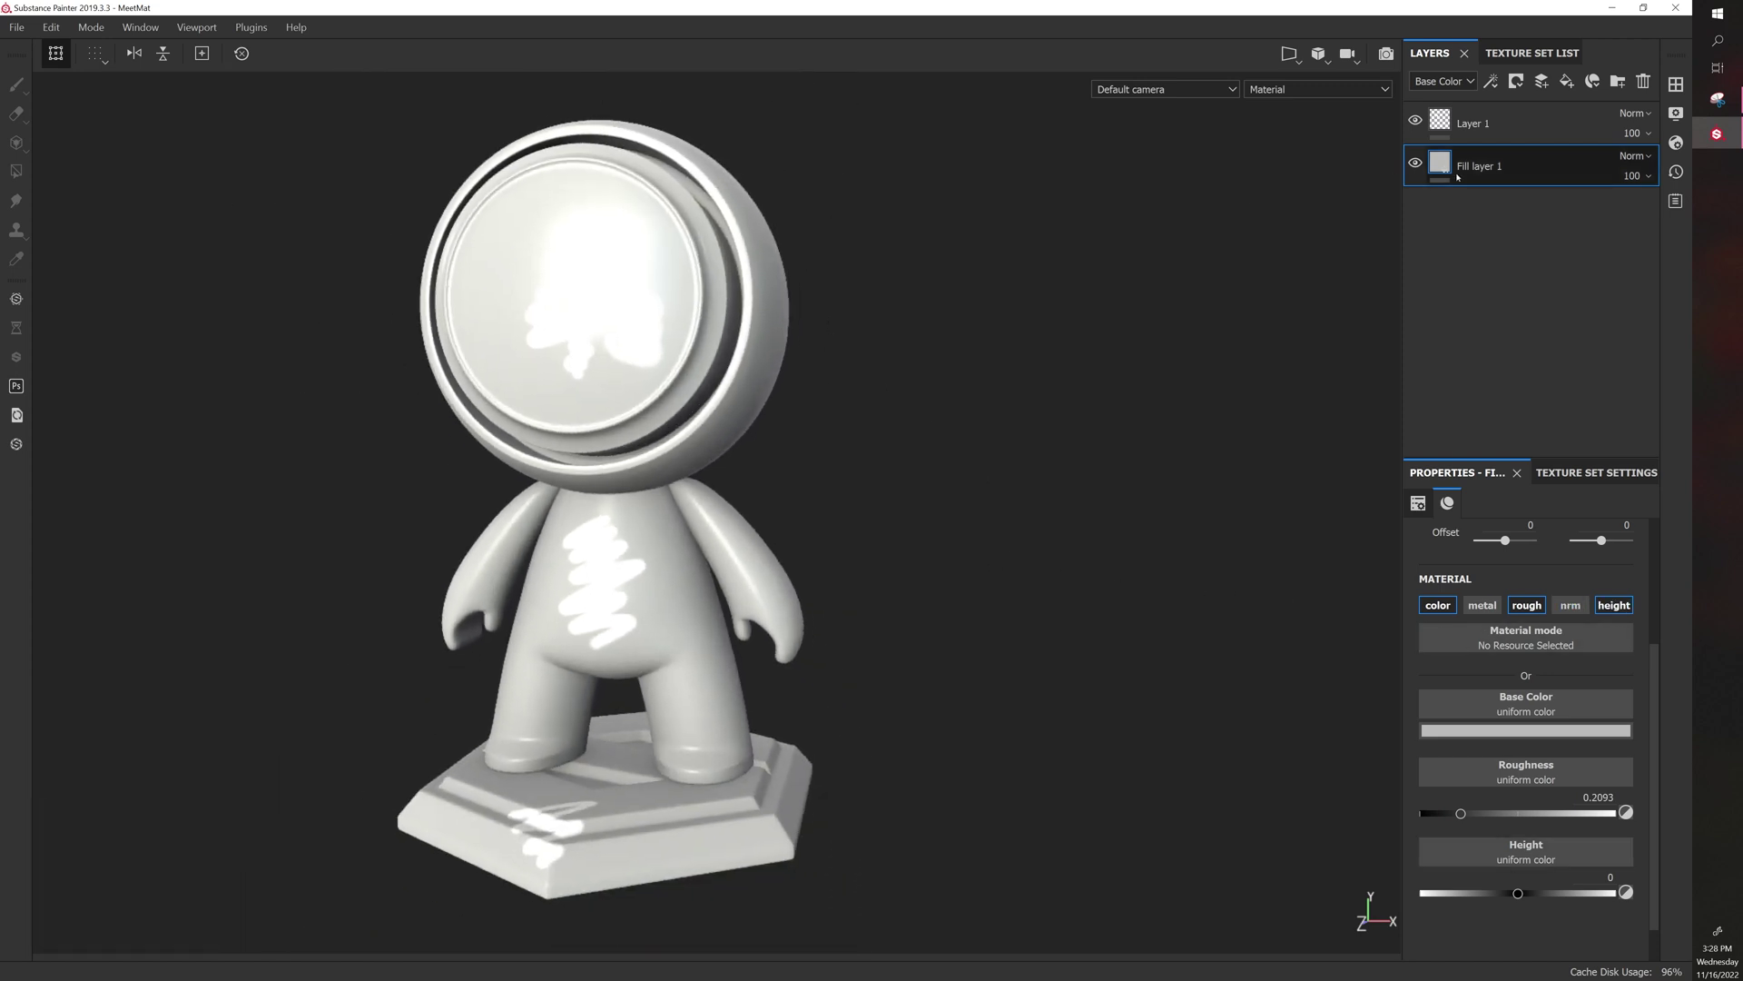
Select Layer 1 and leave only the height channel active for the paint brush
click(1499, 123)
click(1612, 674)
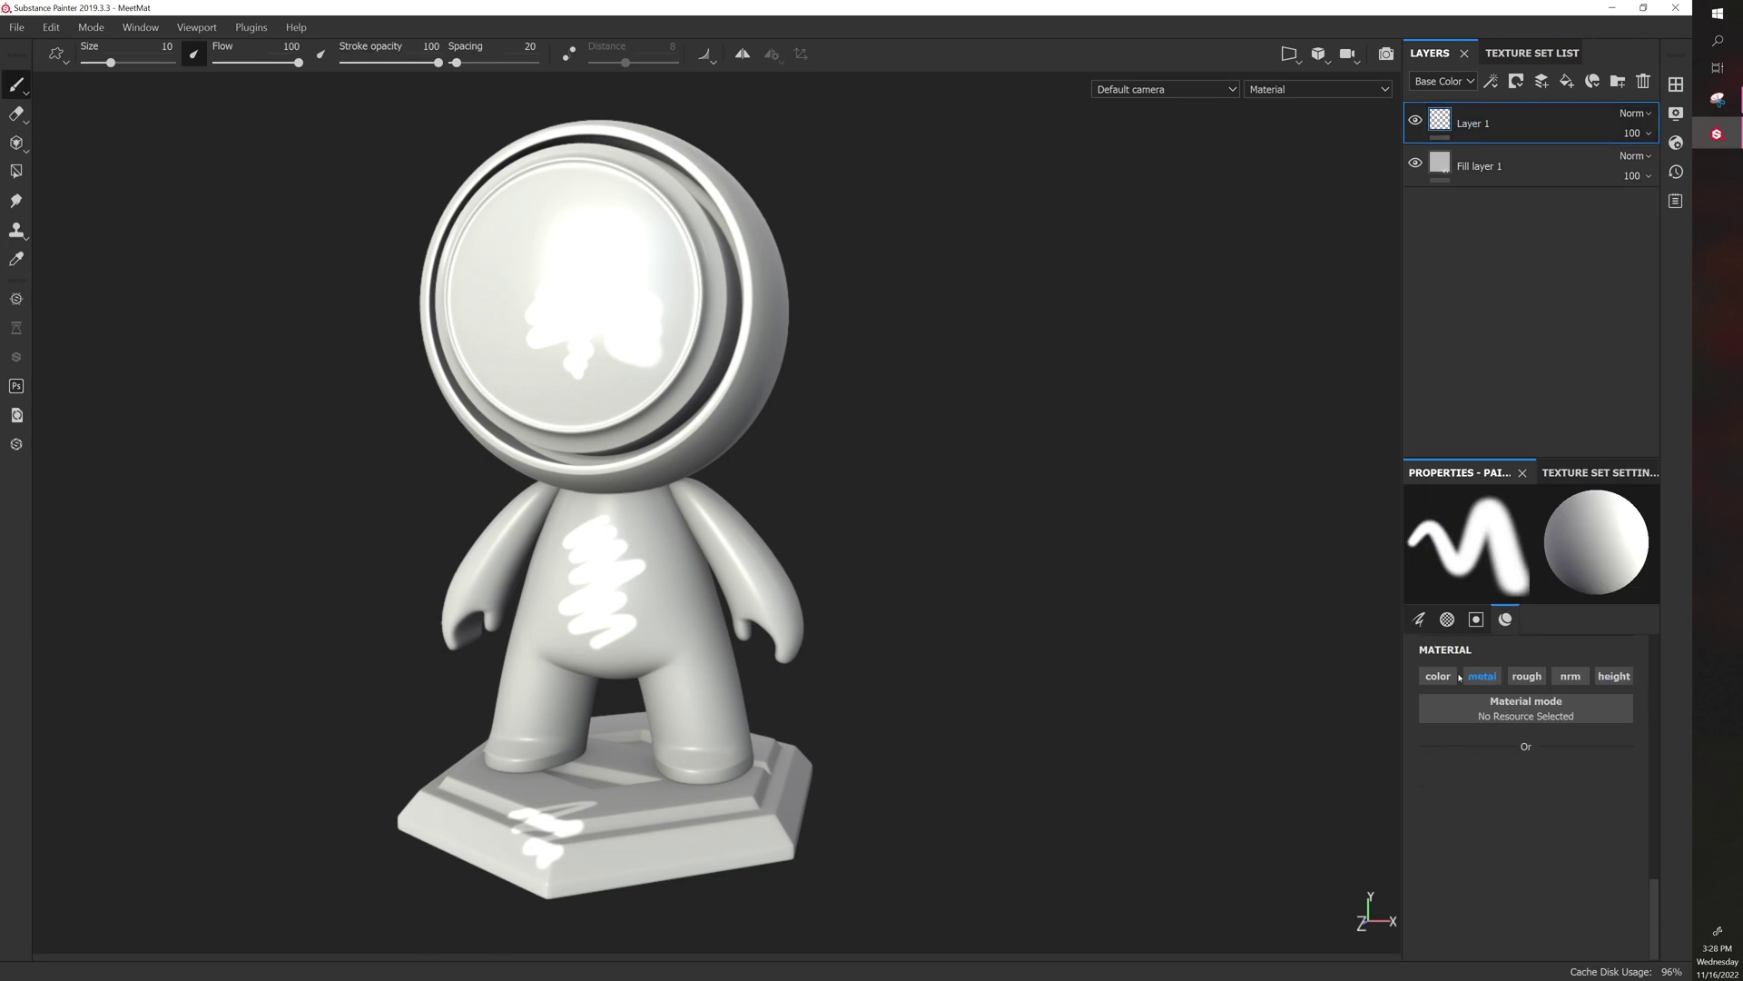
click(1432, 678)
click(1478, 678)
click(1444, 677)
click(1481, 677)
click(1624, 678)
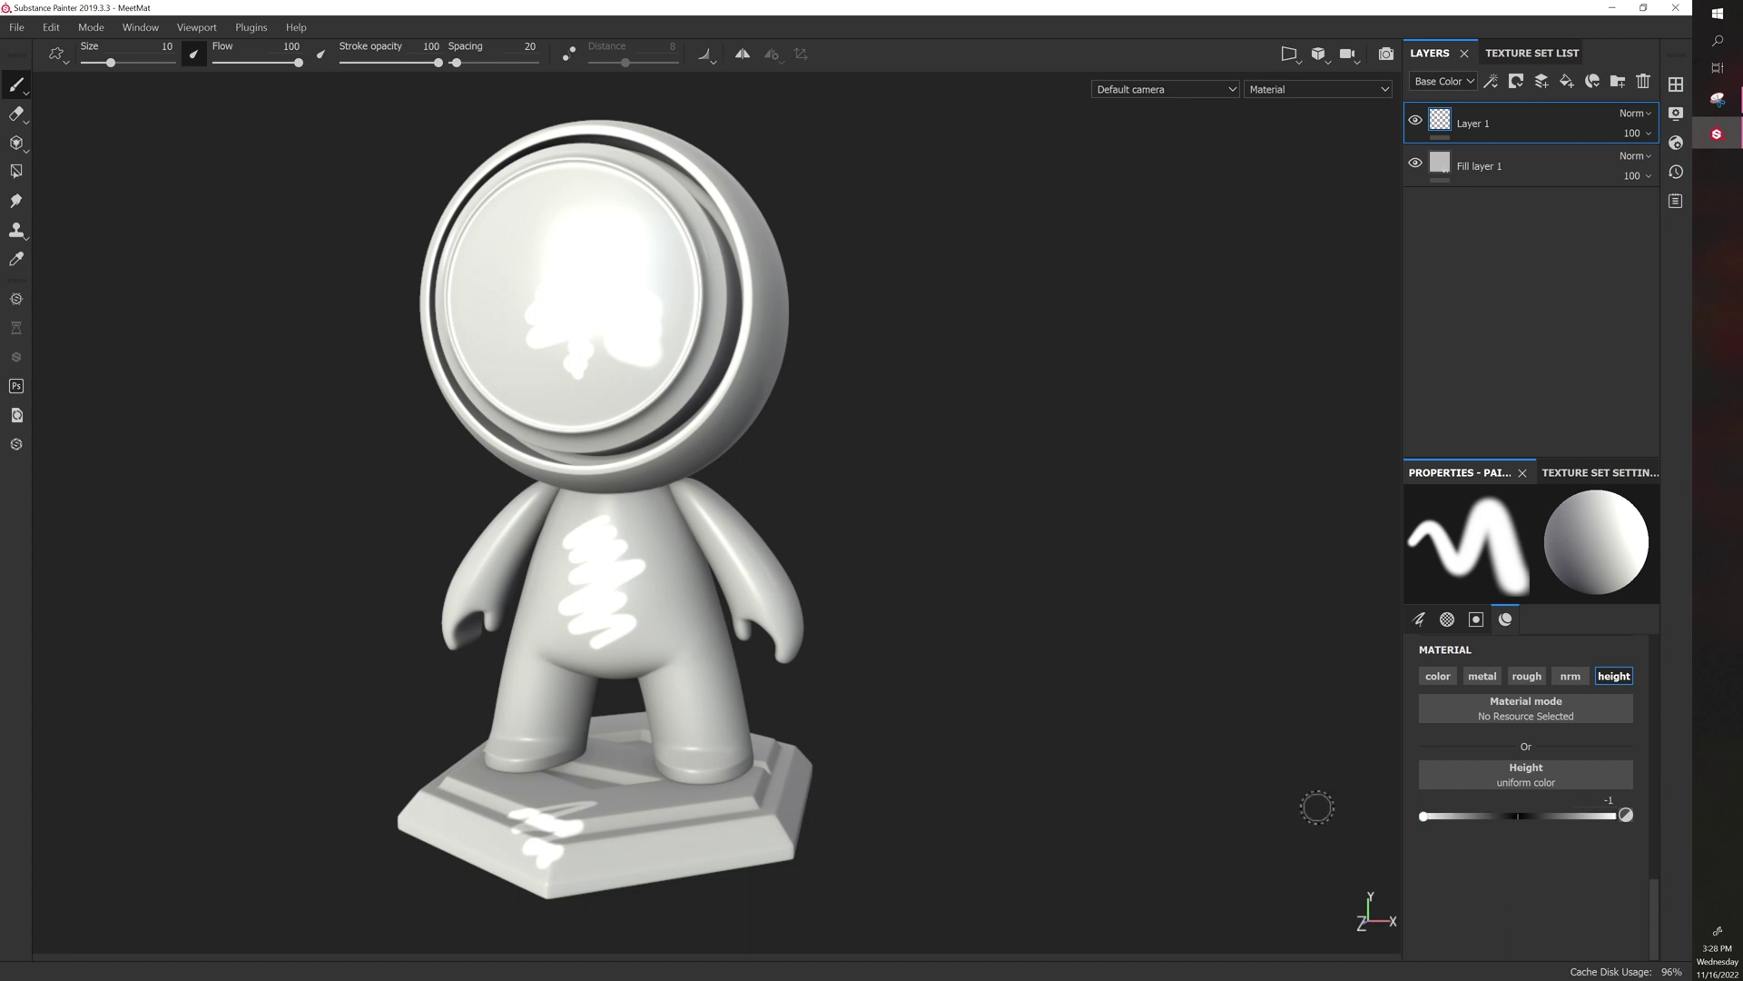
Paint recessed strokes with Height -1 on the head's face disc in Layer 1, and view them from the side
scroll(852, 581, up, 2)
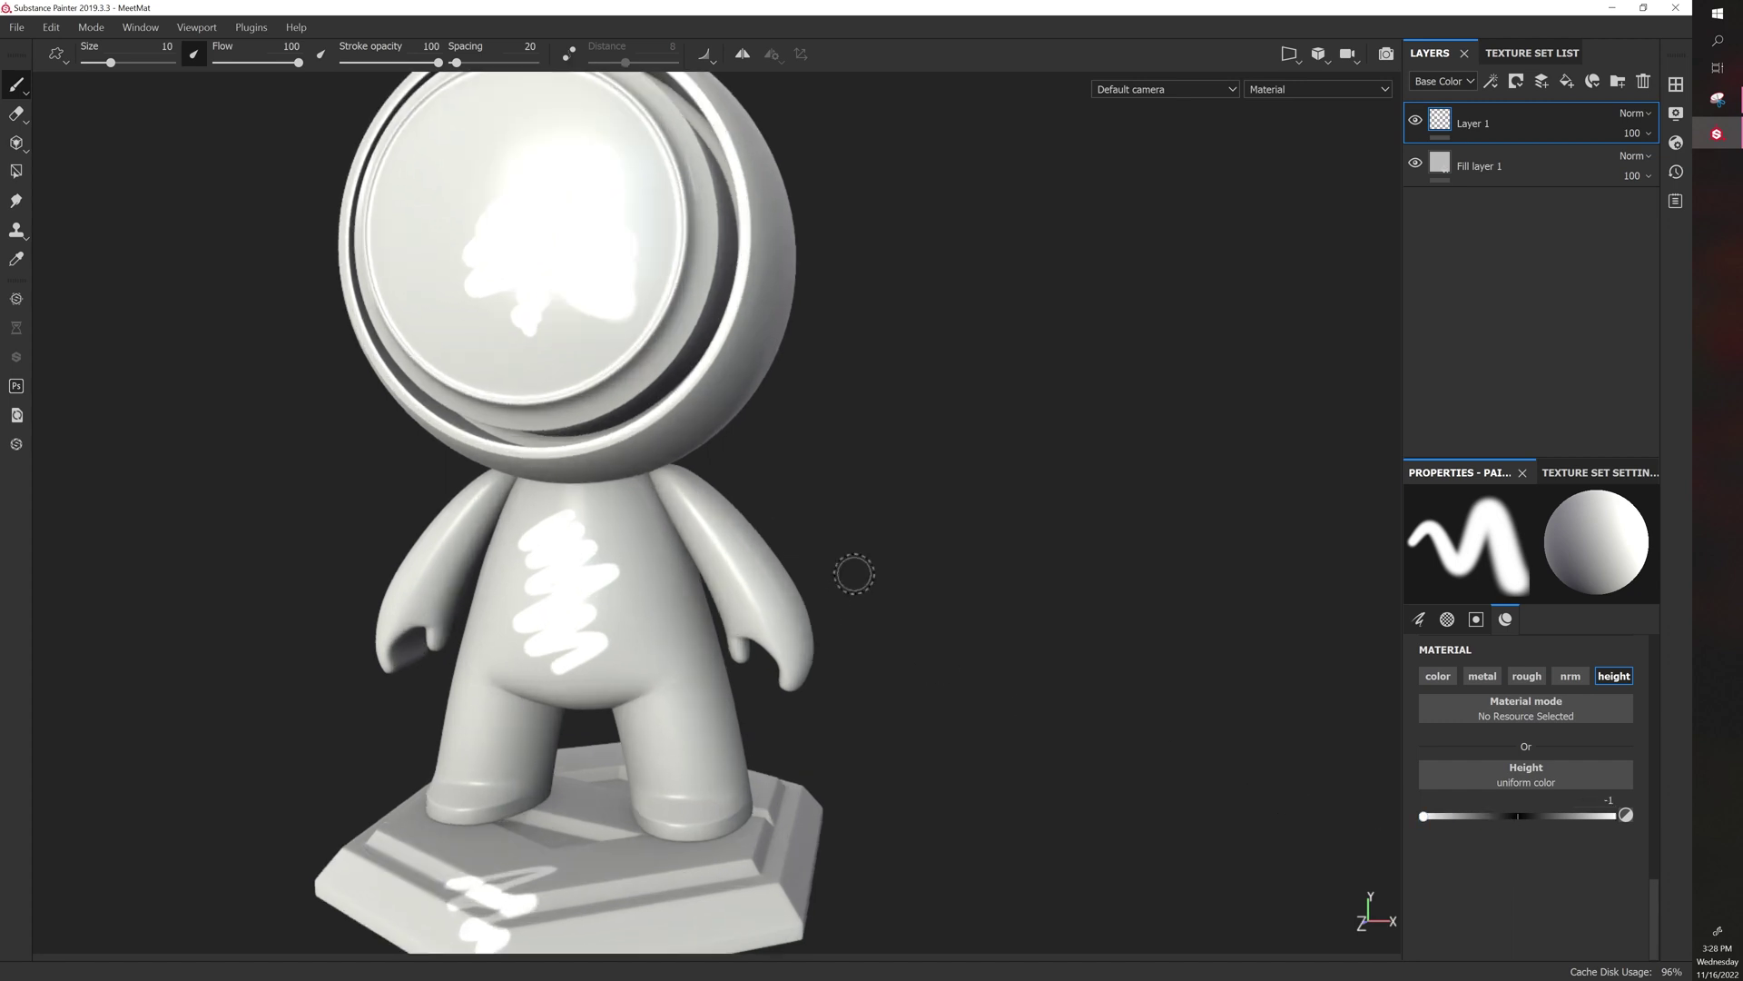
mouse_move(615, 296)
mouse_down()
mouse_move(572, 330)
mouse_move(600, 327)
mouse_up()
mouse_move(817, 362)
alt+mouse_down()
mouse_move(1003, 338)
mouse_move(1040, 427)
alt+mouse_up()
mouse_move(674, 346)
mouse_down()
mouse_move(708, 319)
mouse_move(694, 323)
mouse_move(698, 298)
mouse_move(638, 309)
mouse_up()
mouse_move(992, 433)
alt+mouse_down()
mouse_move(841, 341)
mouse_move(927, 351)
mouse_move(867, 427)
alt+mouse_up()
scroll(966, 411, up, 2)
alt+middle_drag(992, 423, 1068, 500)
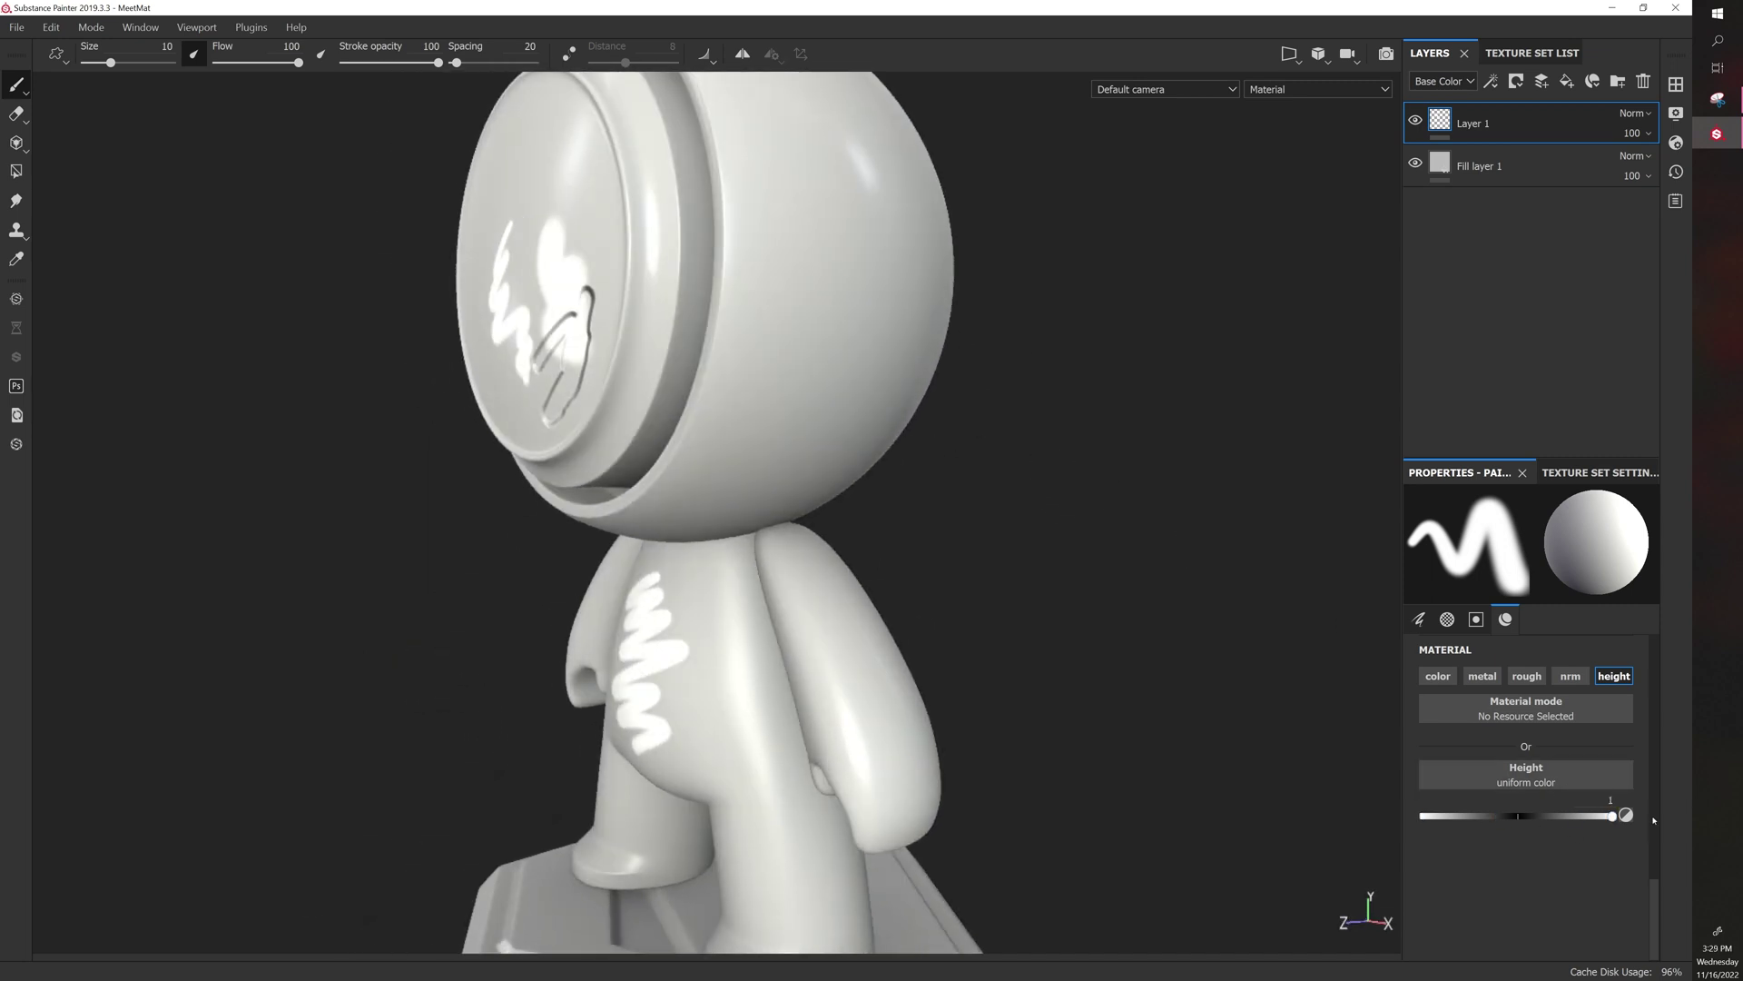
Paint a raised stroke with Height 1 beside the recessed strokes on the face disc, and inspect it under rotated lighting
alt+drag(1043, 521, 1168, 509)
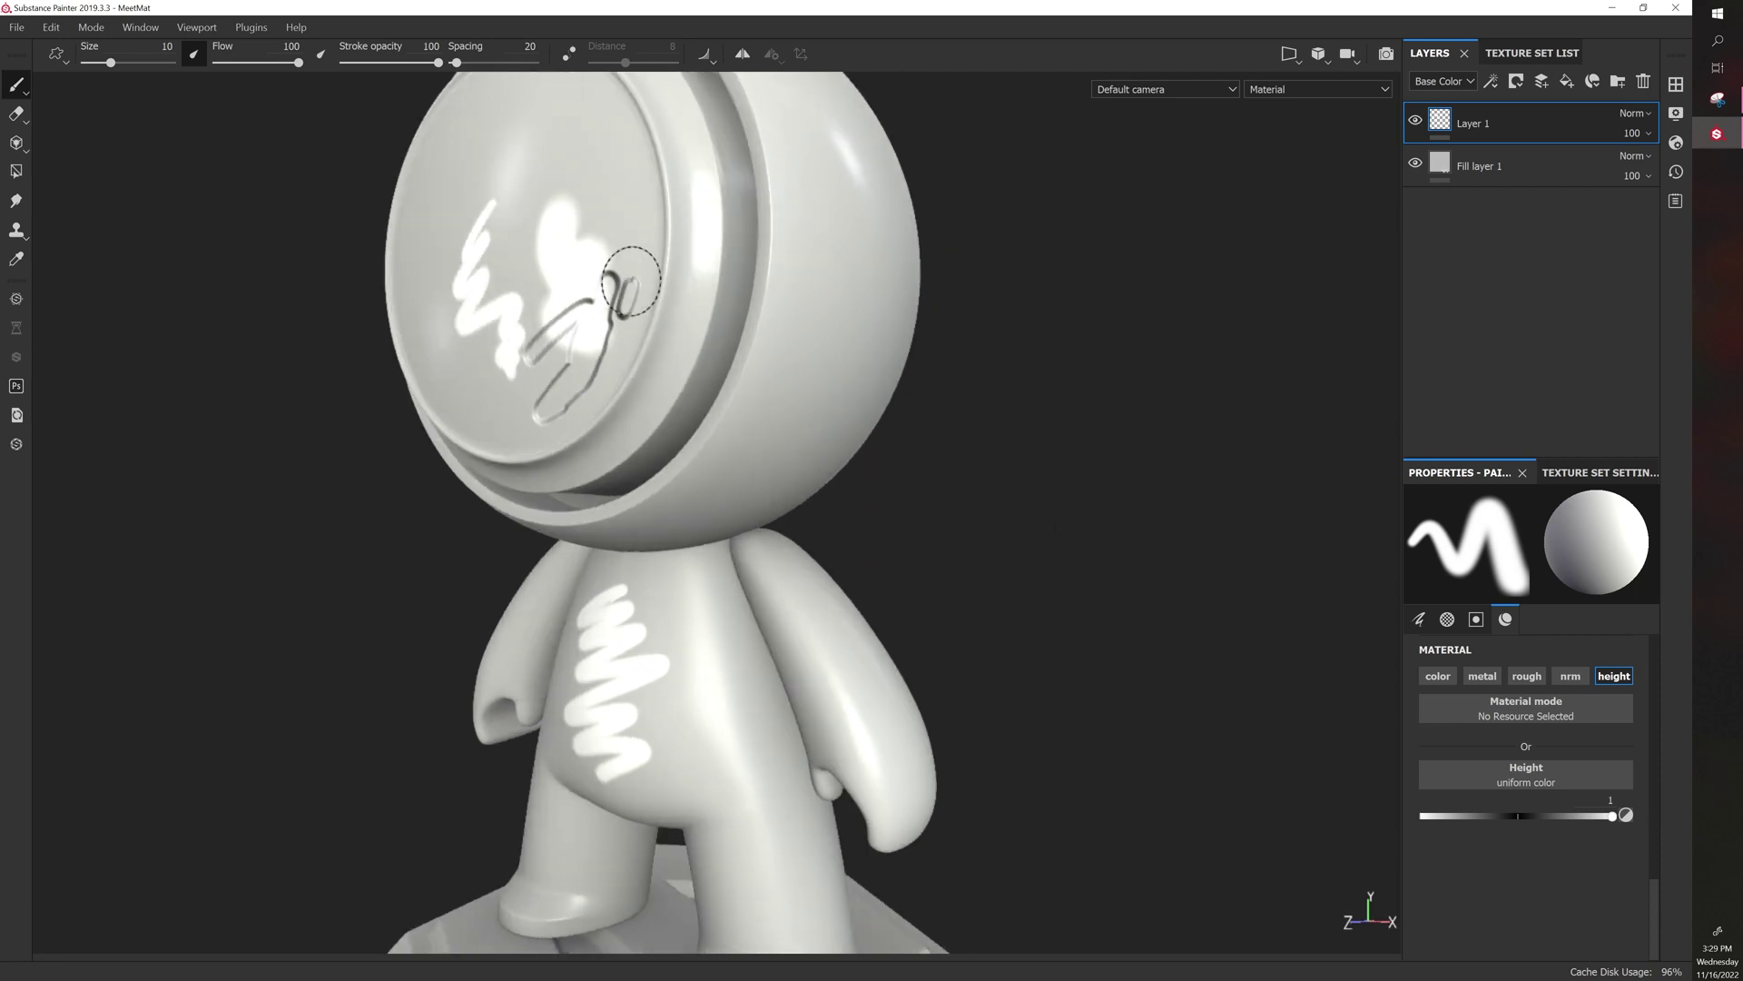
mouse_move(622, 315)
mouse_down()
mouse_move(572, 415)
mouse_move(545, 419)
mouse_up()
shift+right_drag(432, 473, 148, 522)
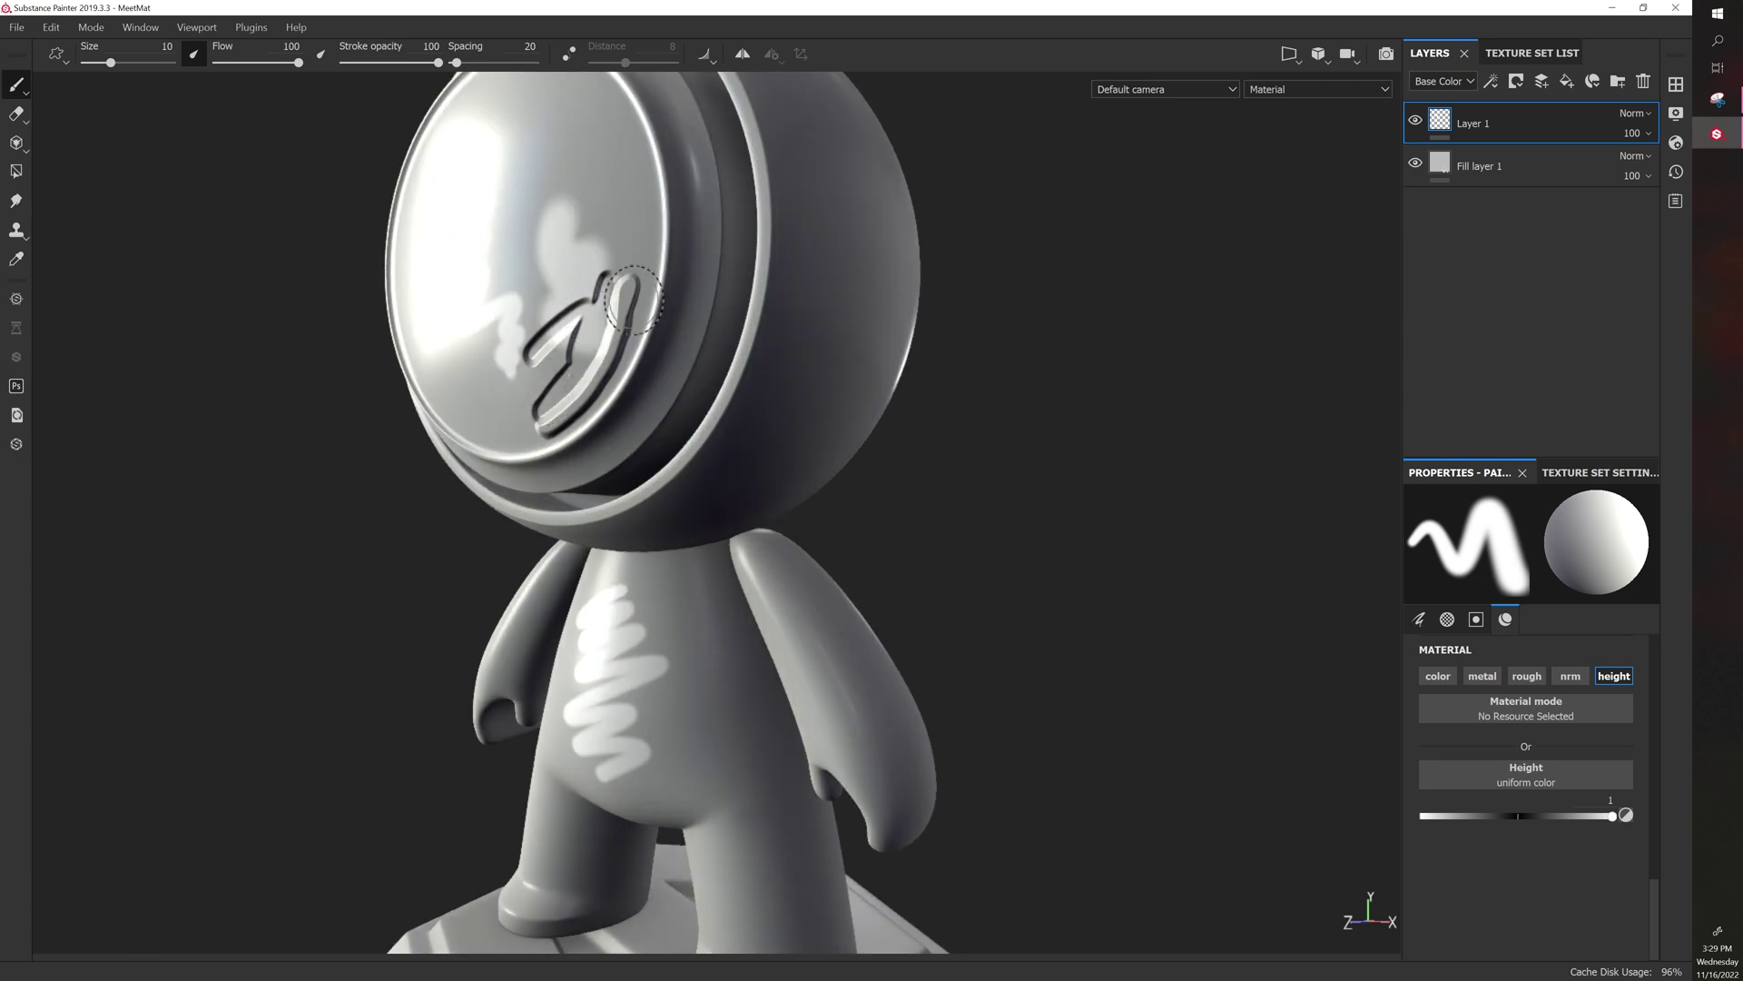
alt+drag(555, 422, 769, 454)
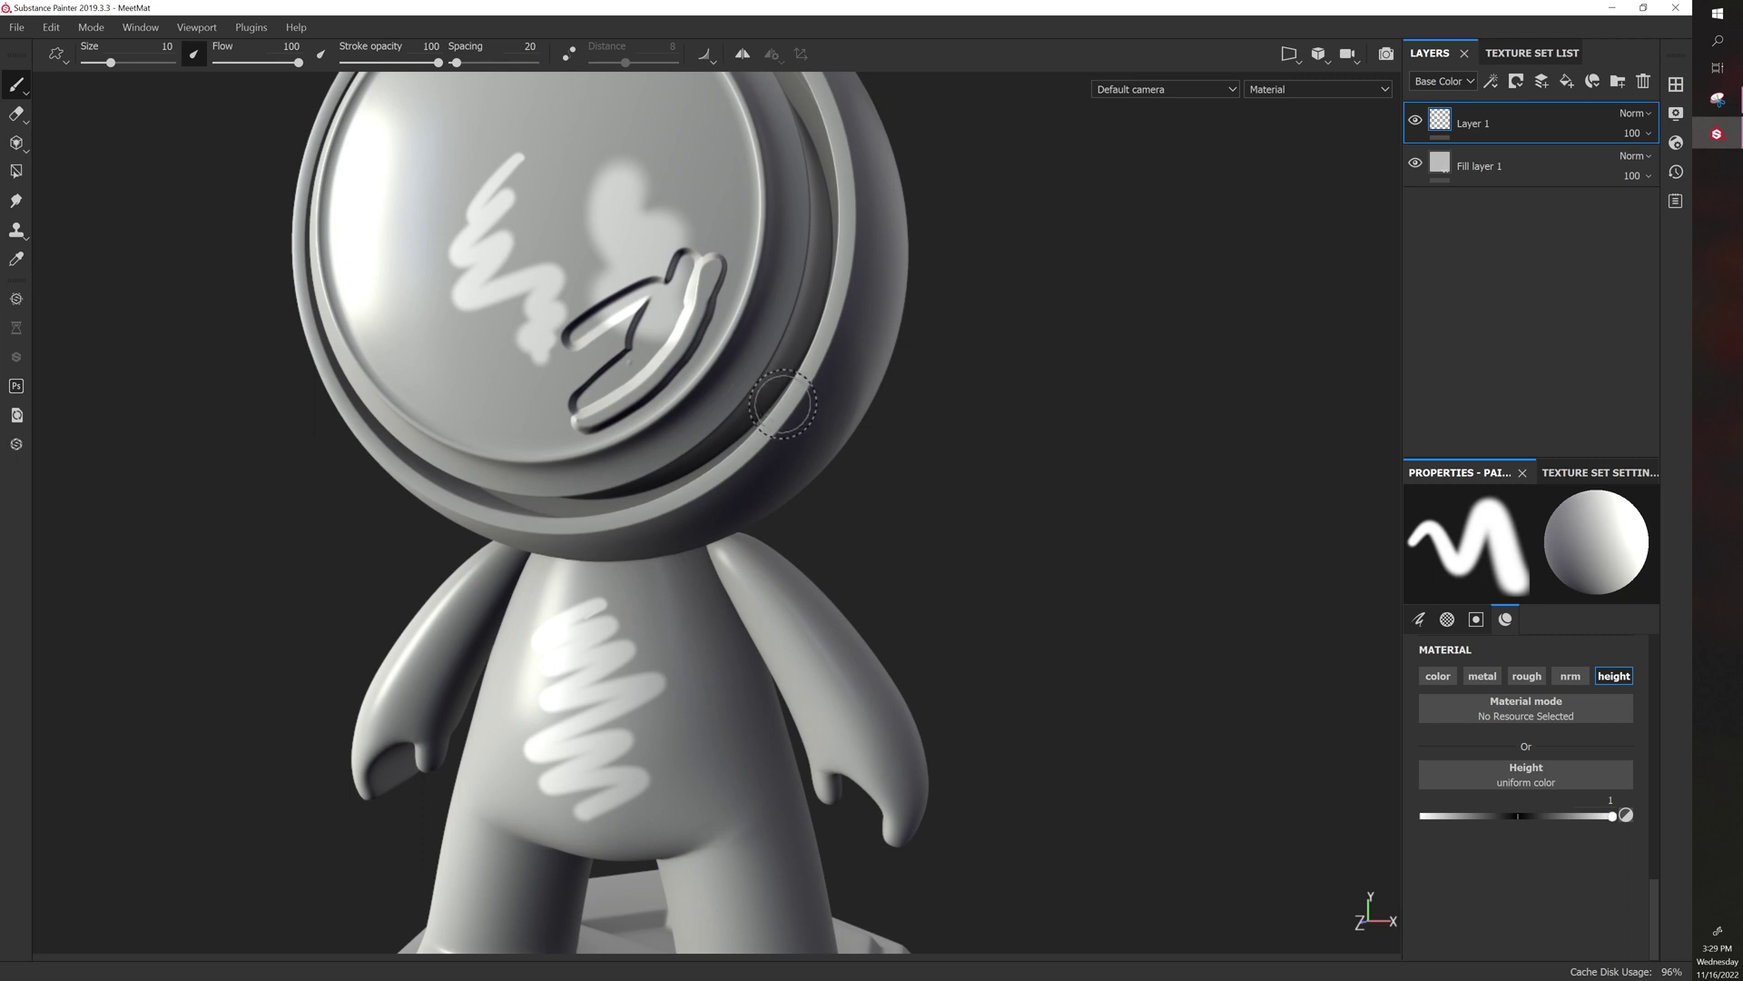
mouse_move(788, 398)
alt+right_down()
mouse_move(989, 439)
mouse_move(973, 439)
alt+right_up()
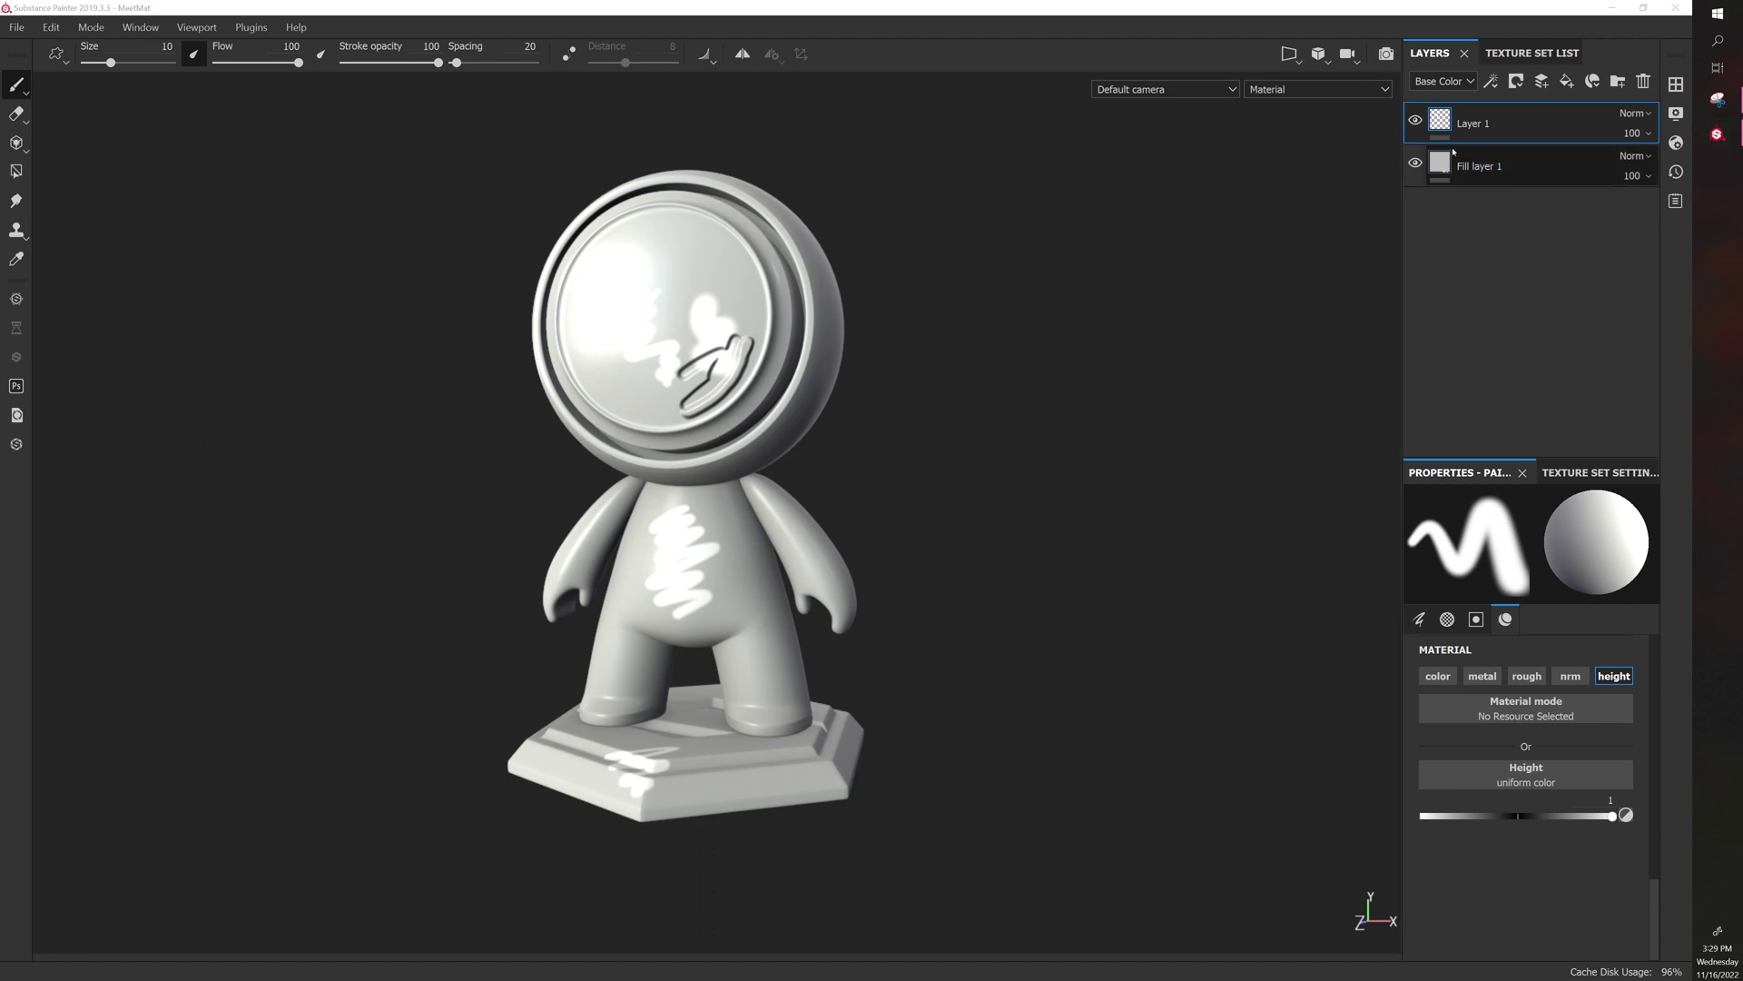
Hide Layer 1 and add a second fill layer directly above Fill layer 1
key(ctrl+z)
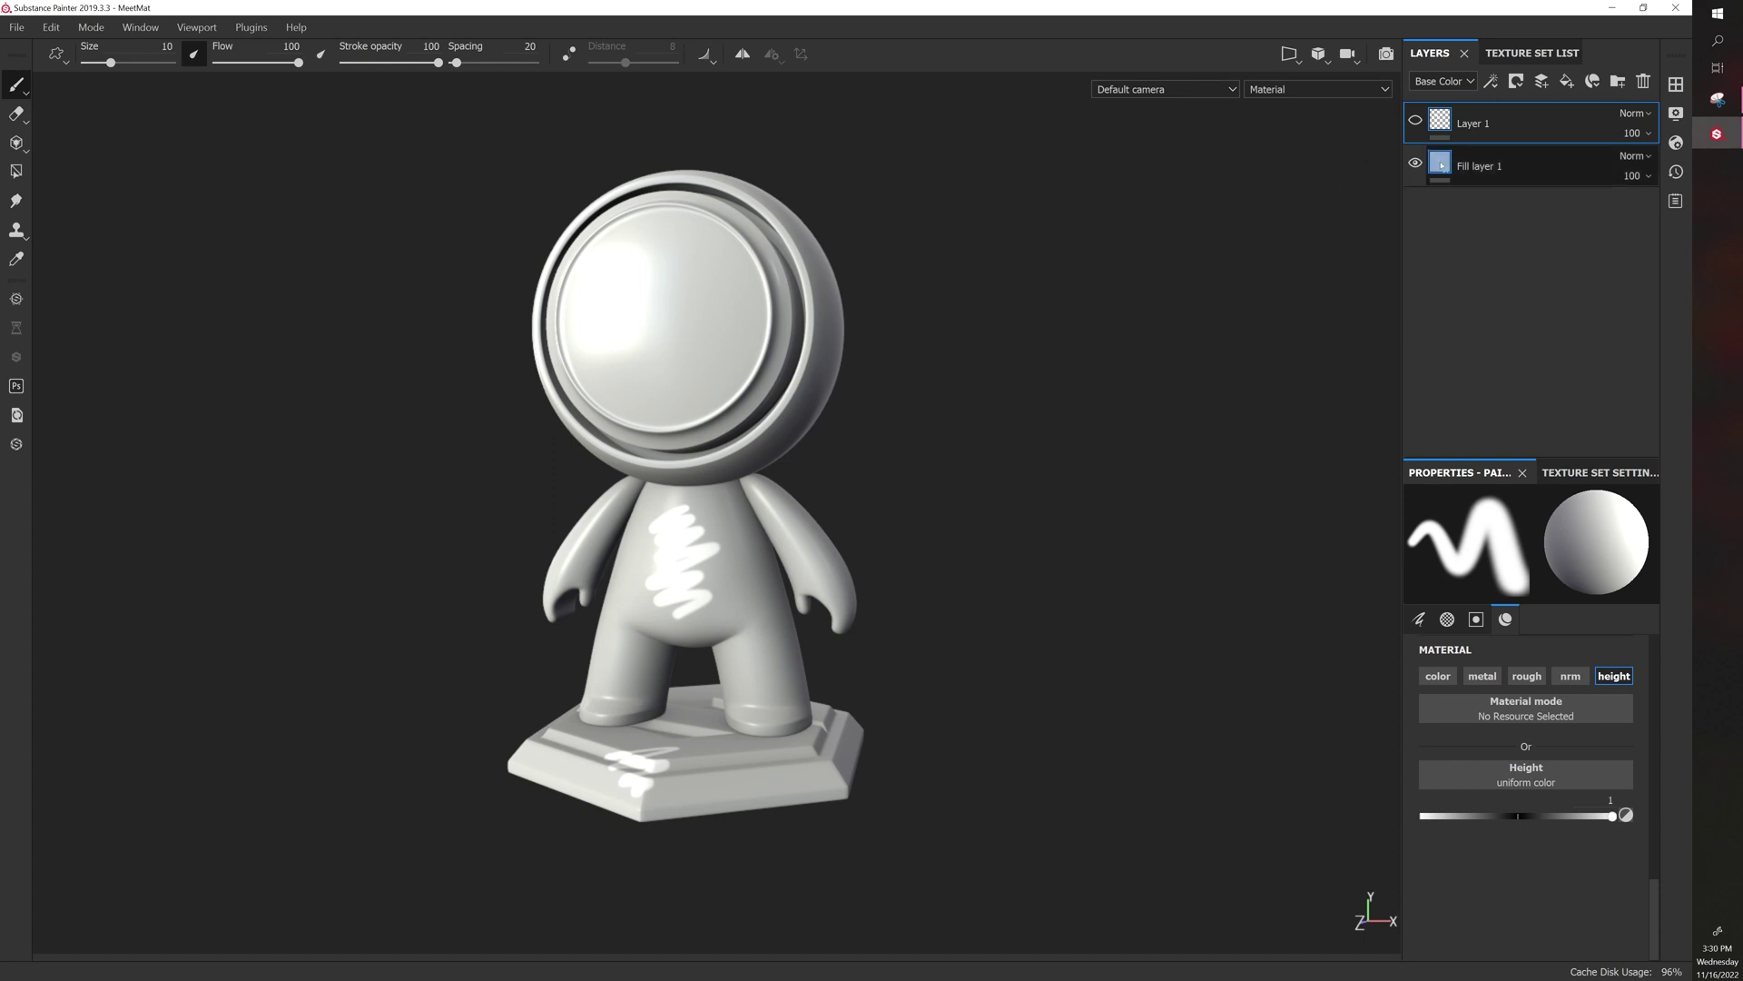
click(1497, 164)
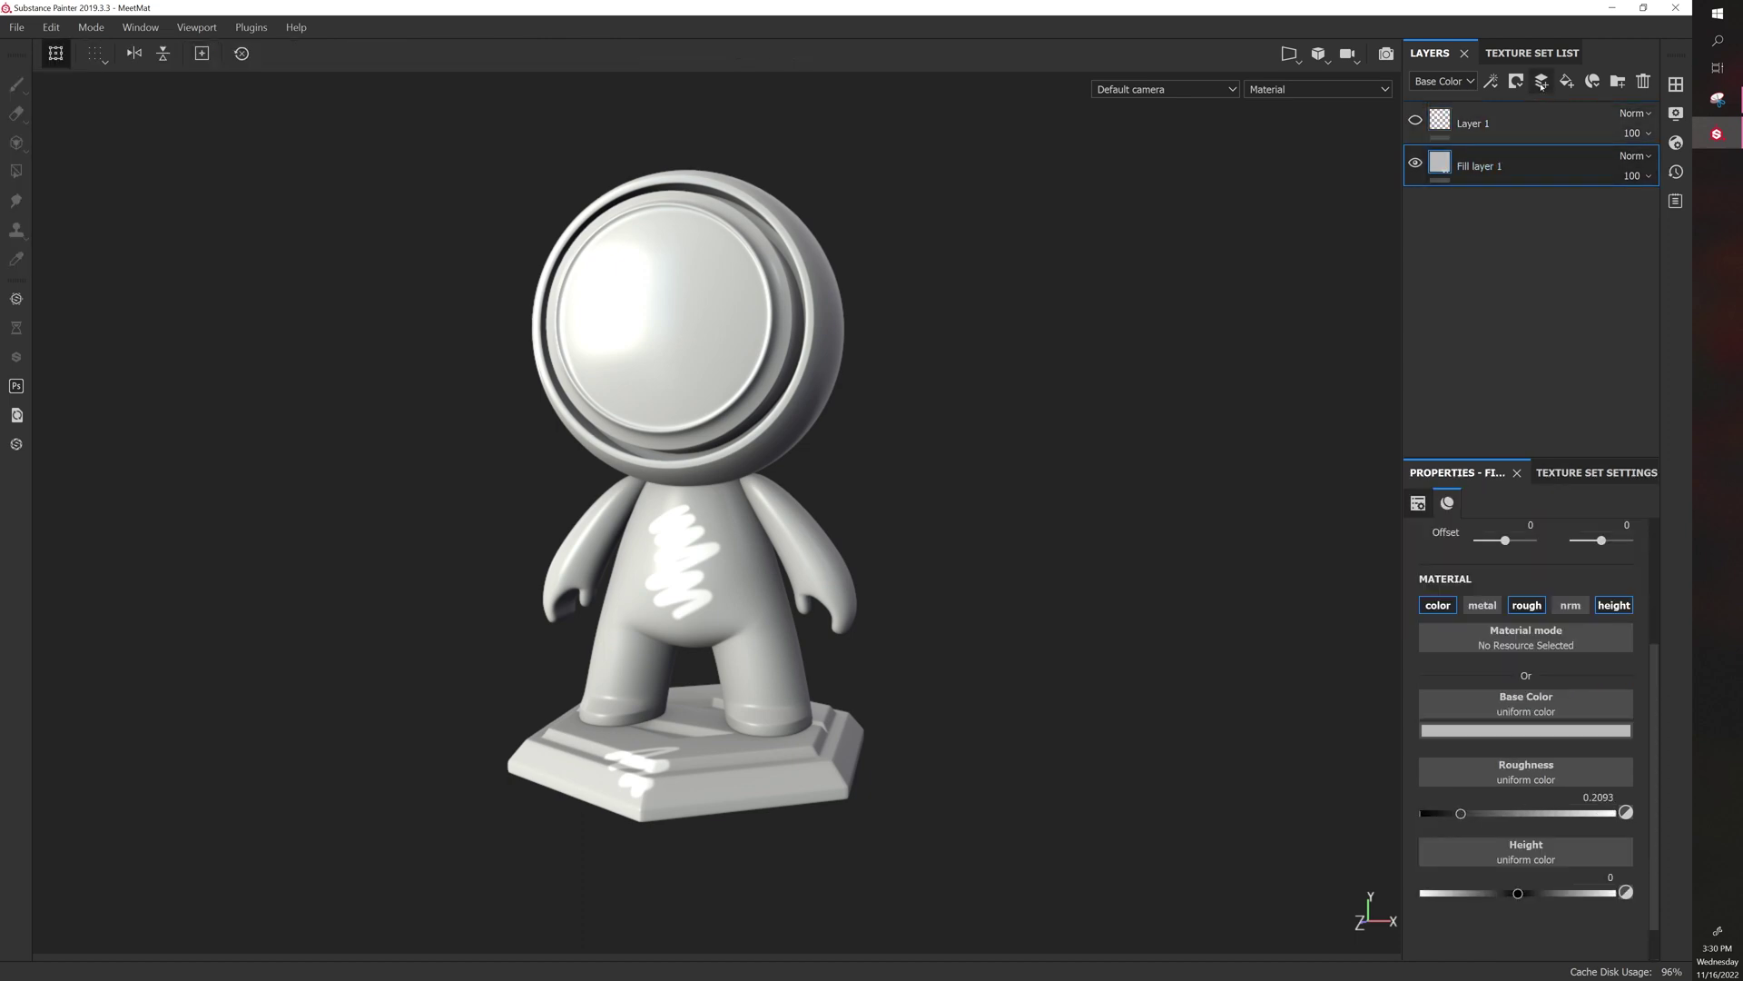
click(1567, 81)
Rename the lower fill layer as FILL and the new one above it as FILL2
double_click(1489, 209)
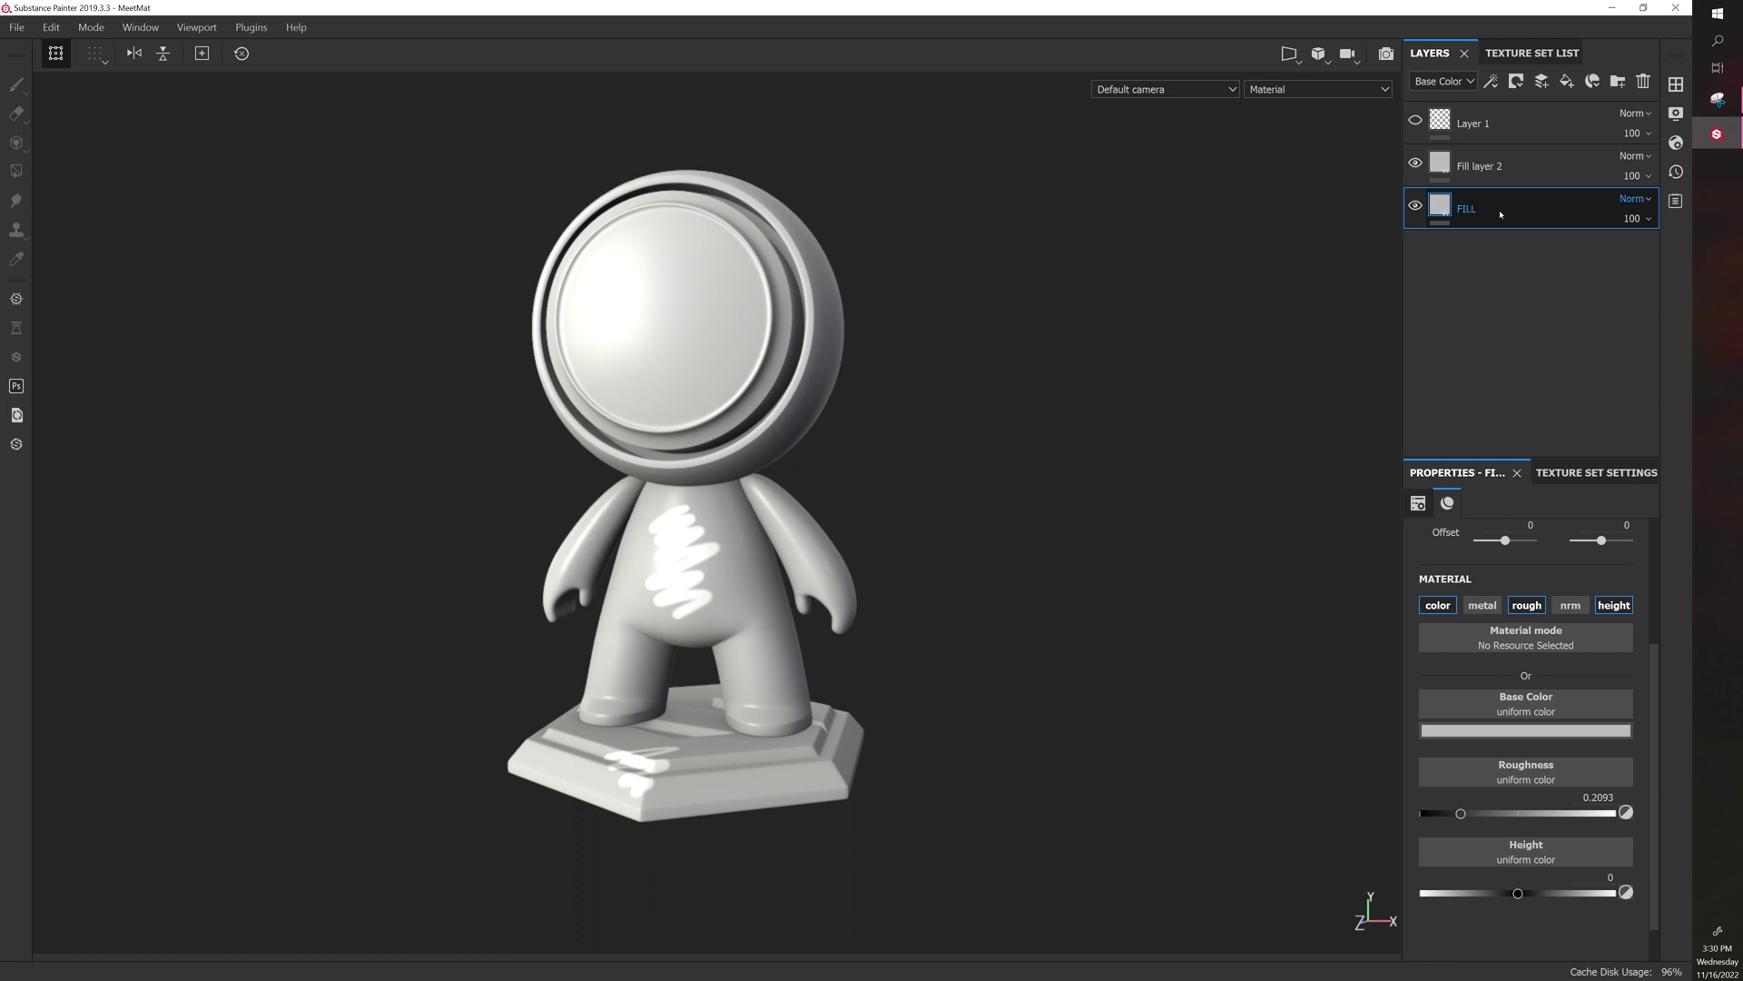
double_click(1485, 165)
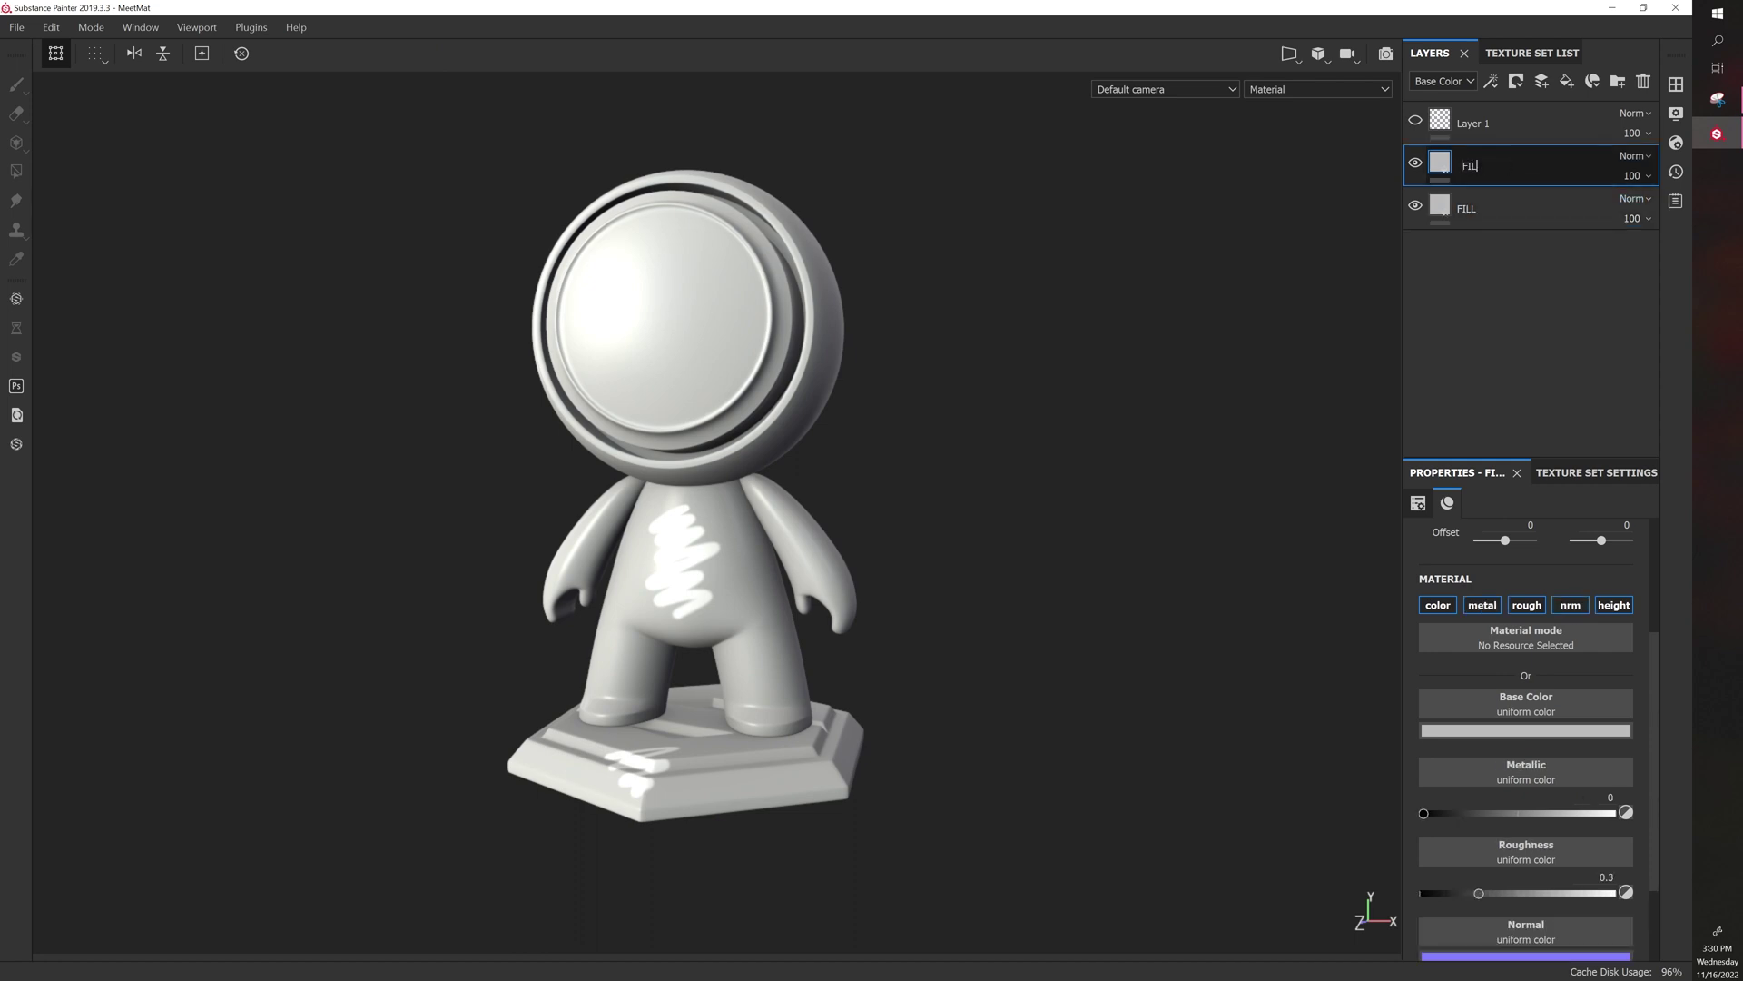
right_click(1469, 162)
click(1459, 164)
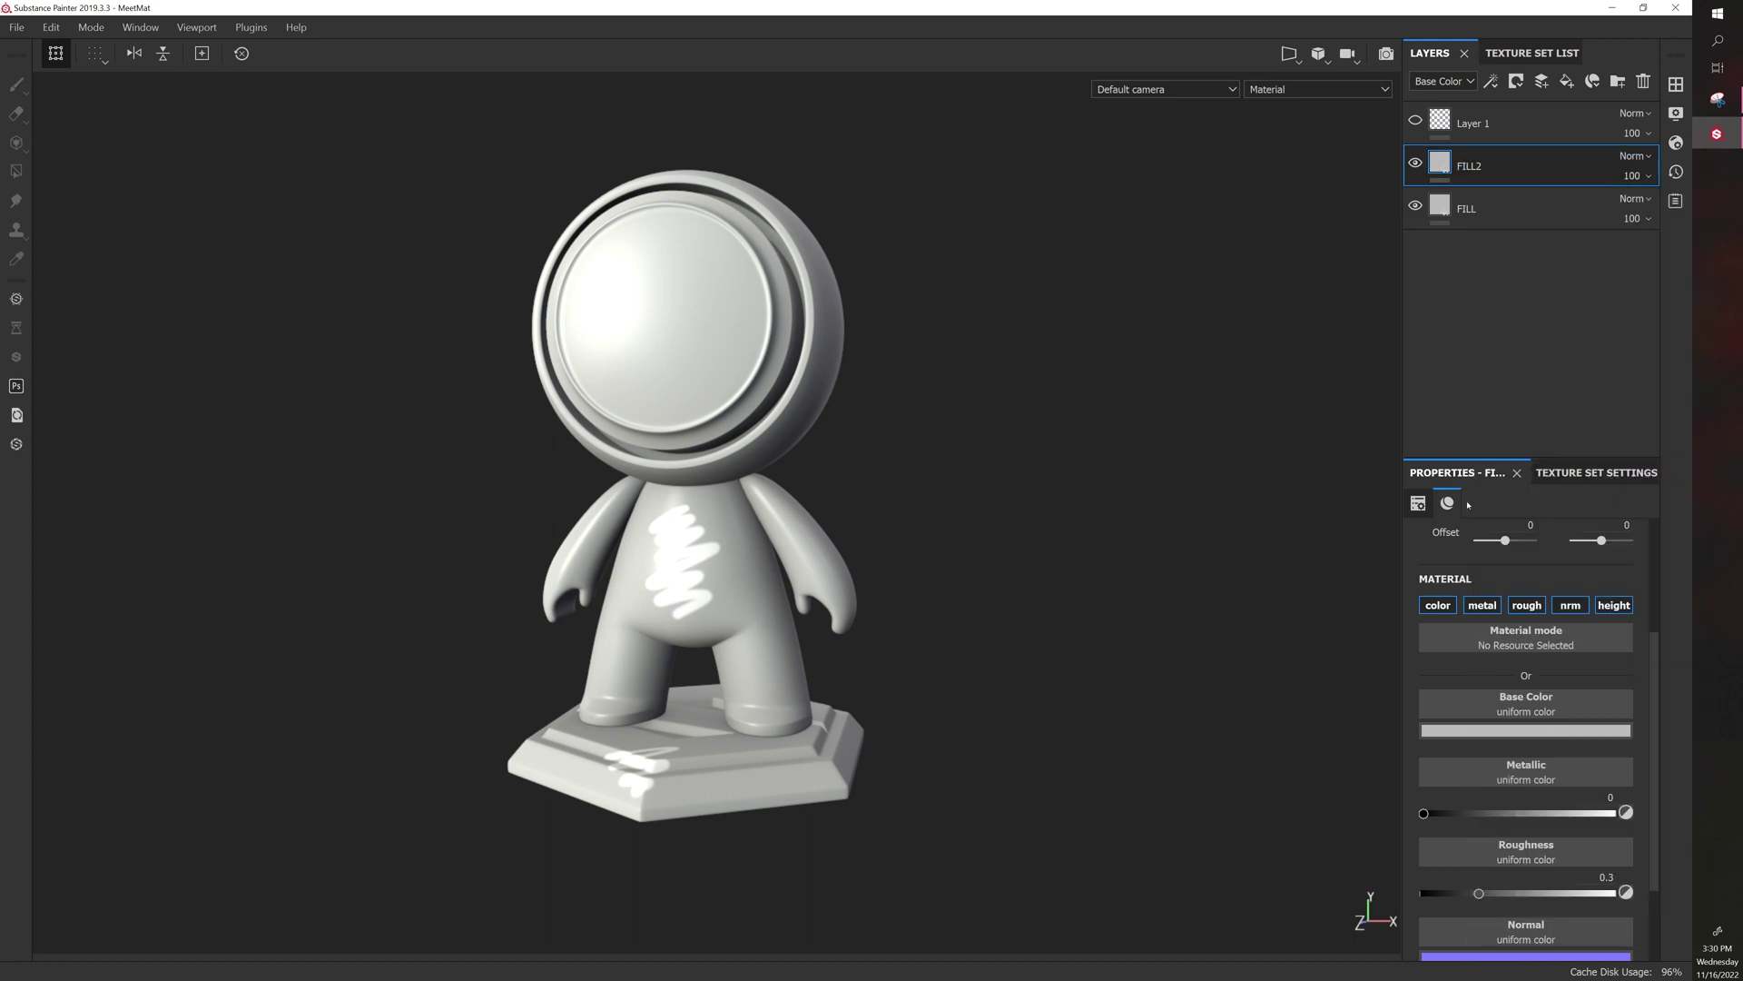
Set FILL2's base color to a bright red and add a black mask to the layer
click(1526, 730)
click(1625, 767)
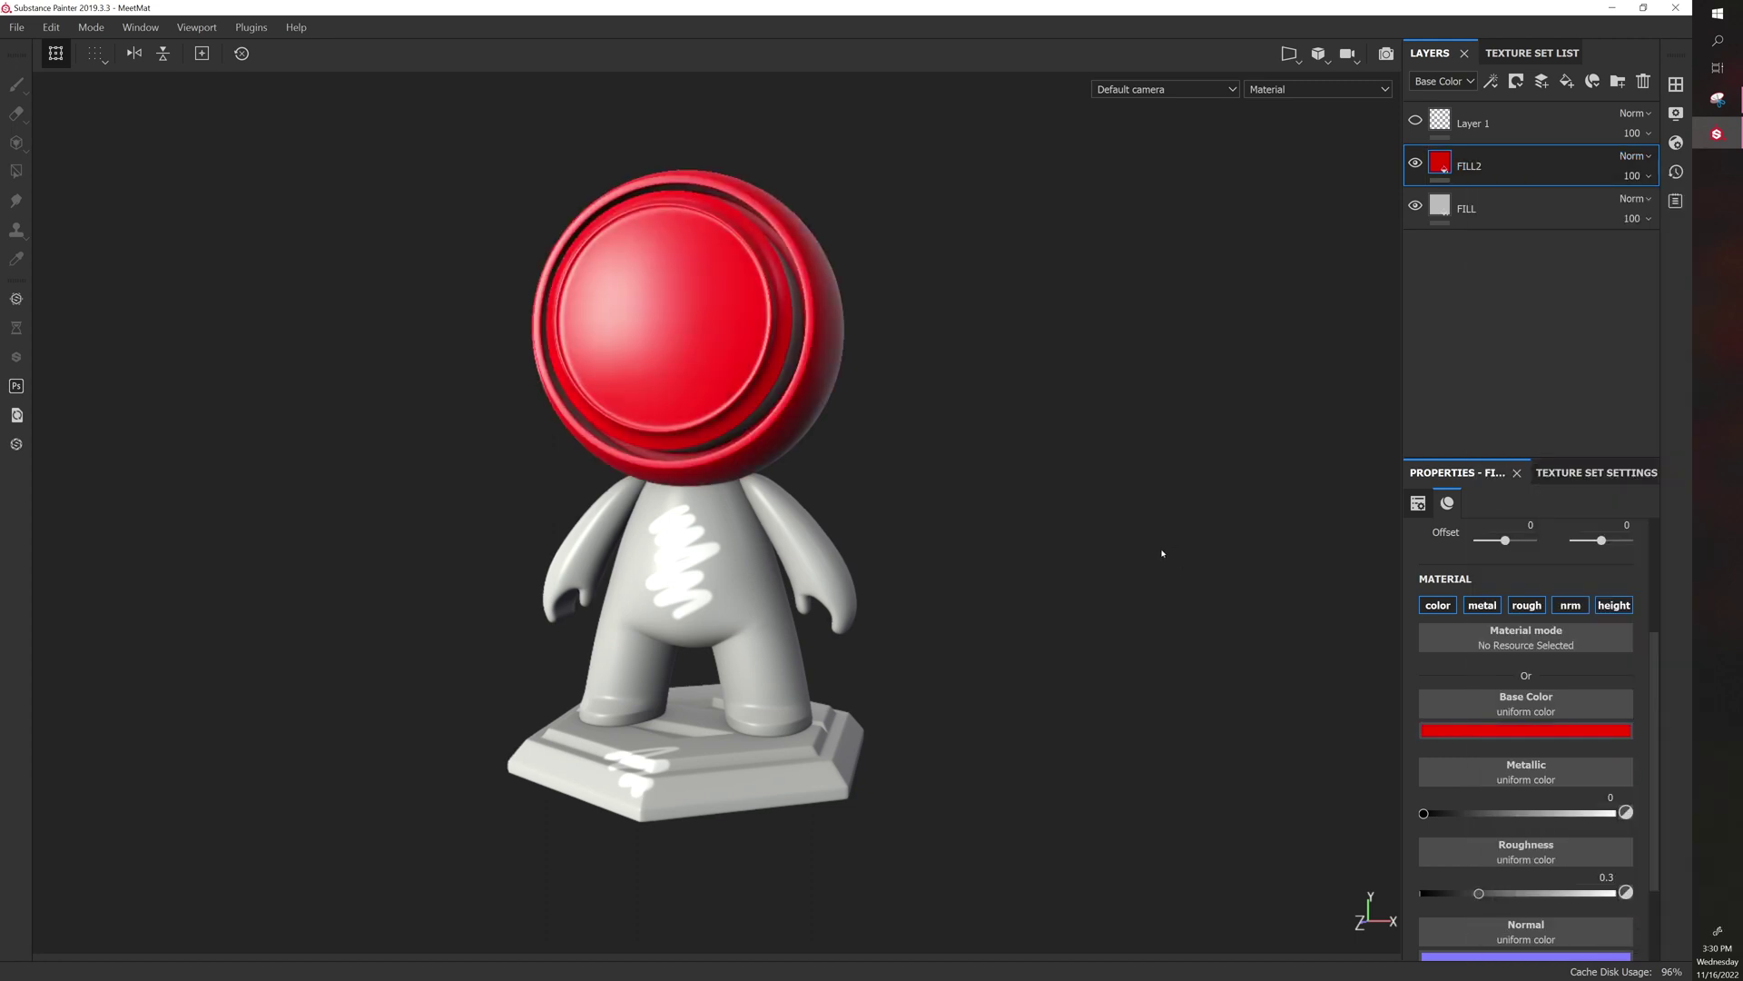
scroll(1015, 424, up, 5)
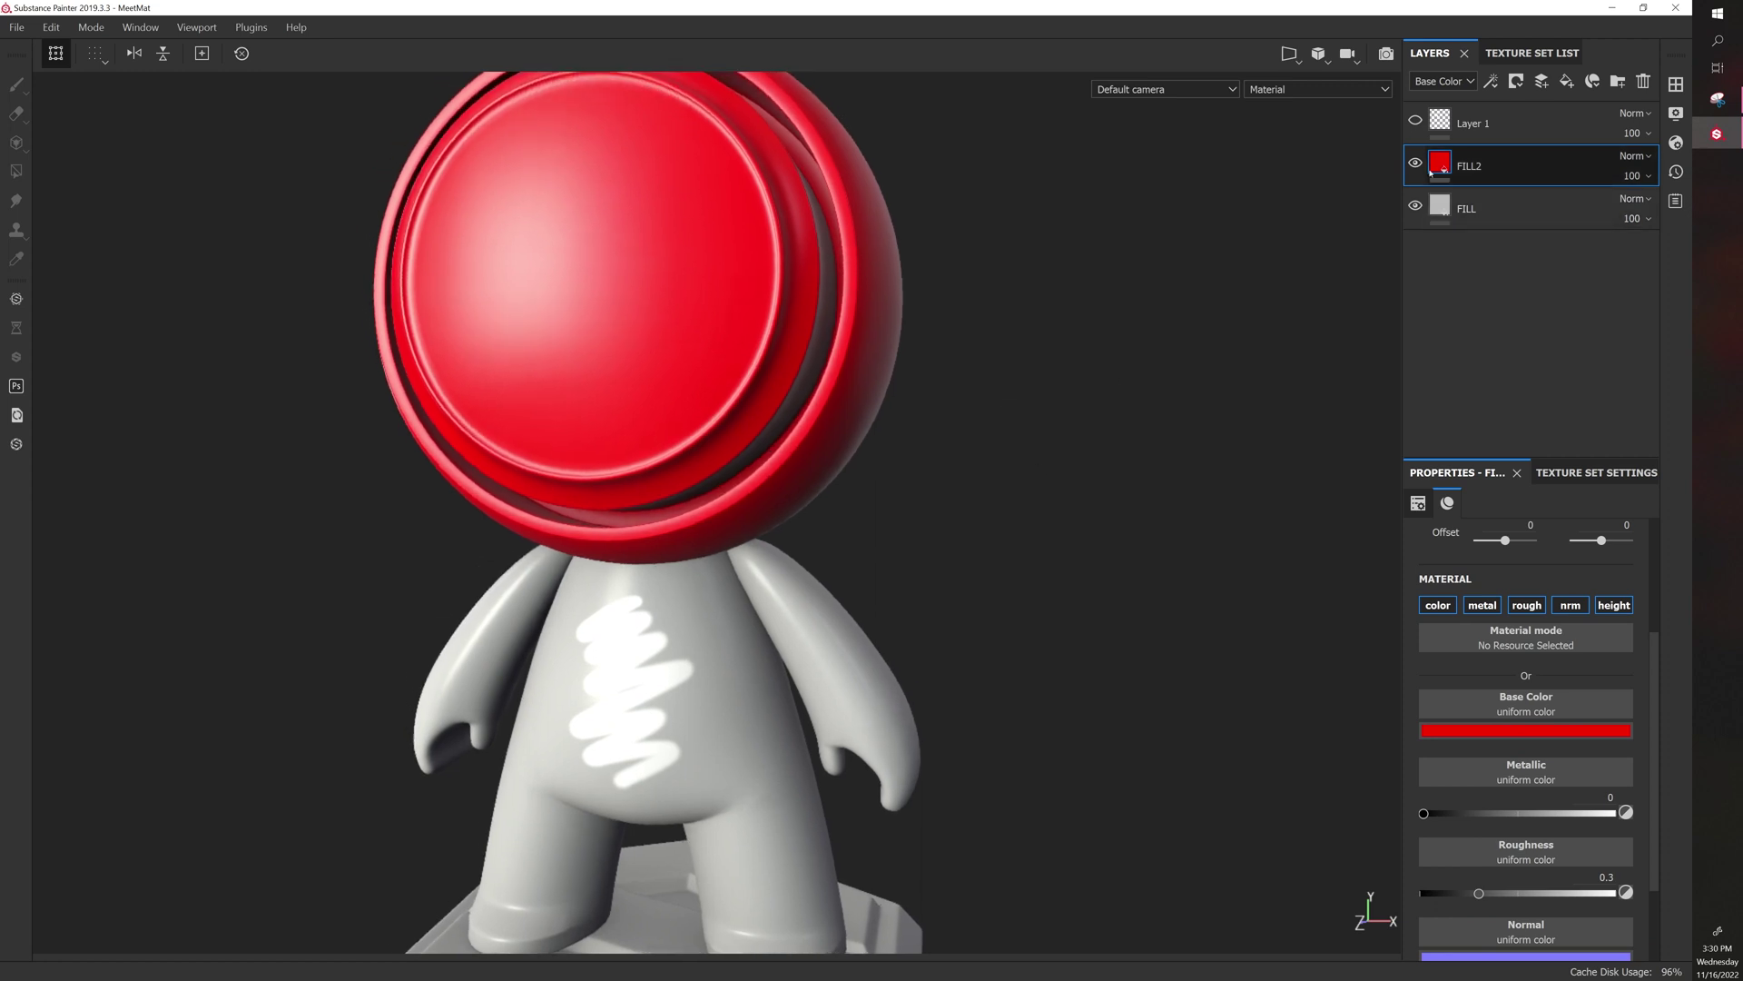
right_click(1494, 170)
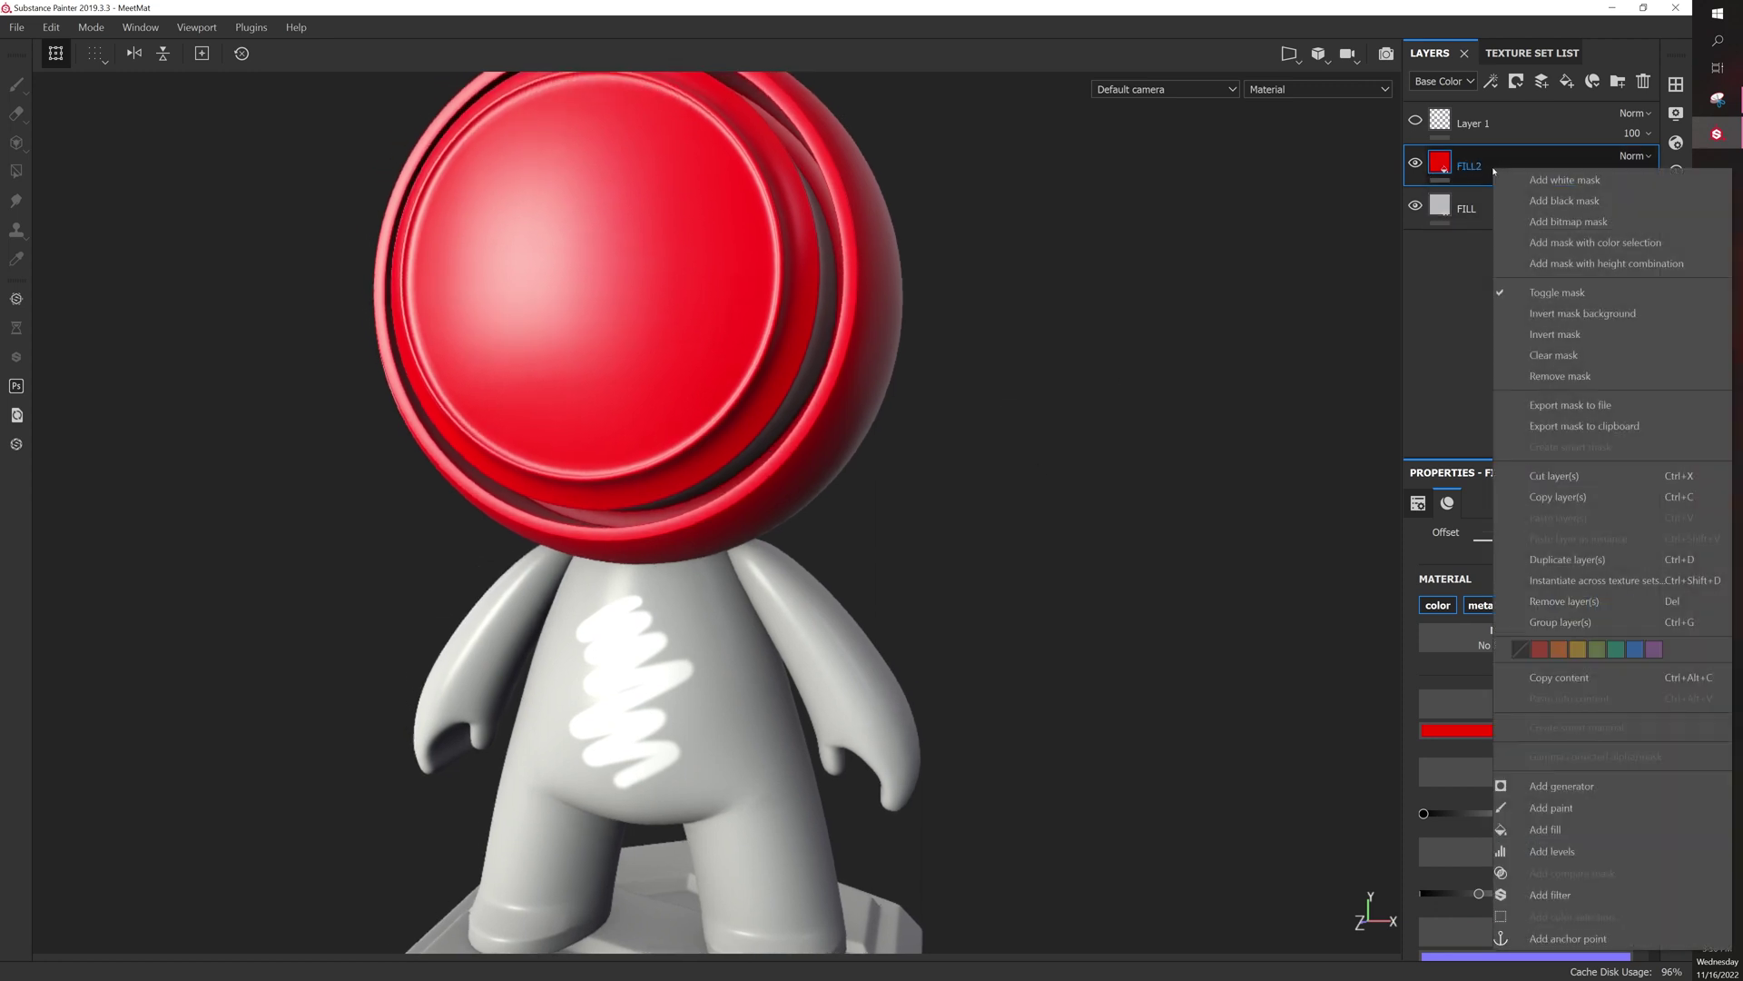
click(1549, 202)
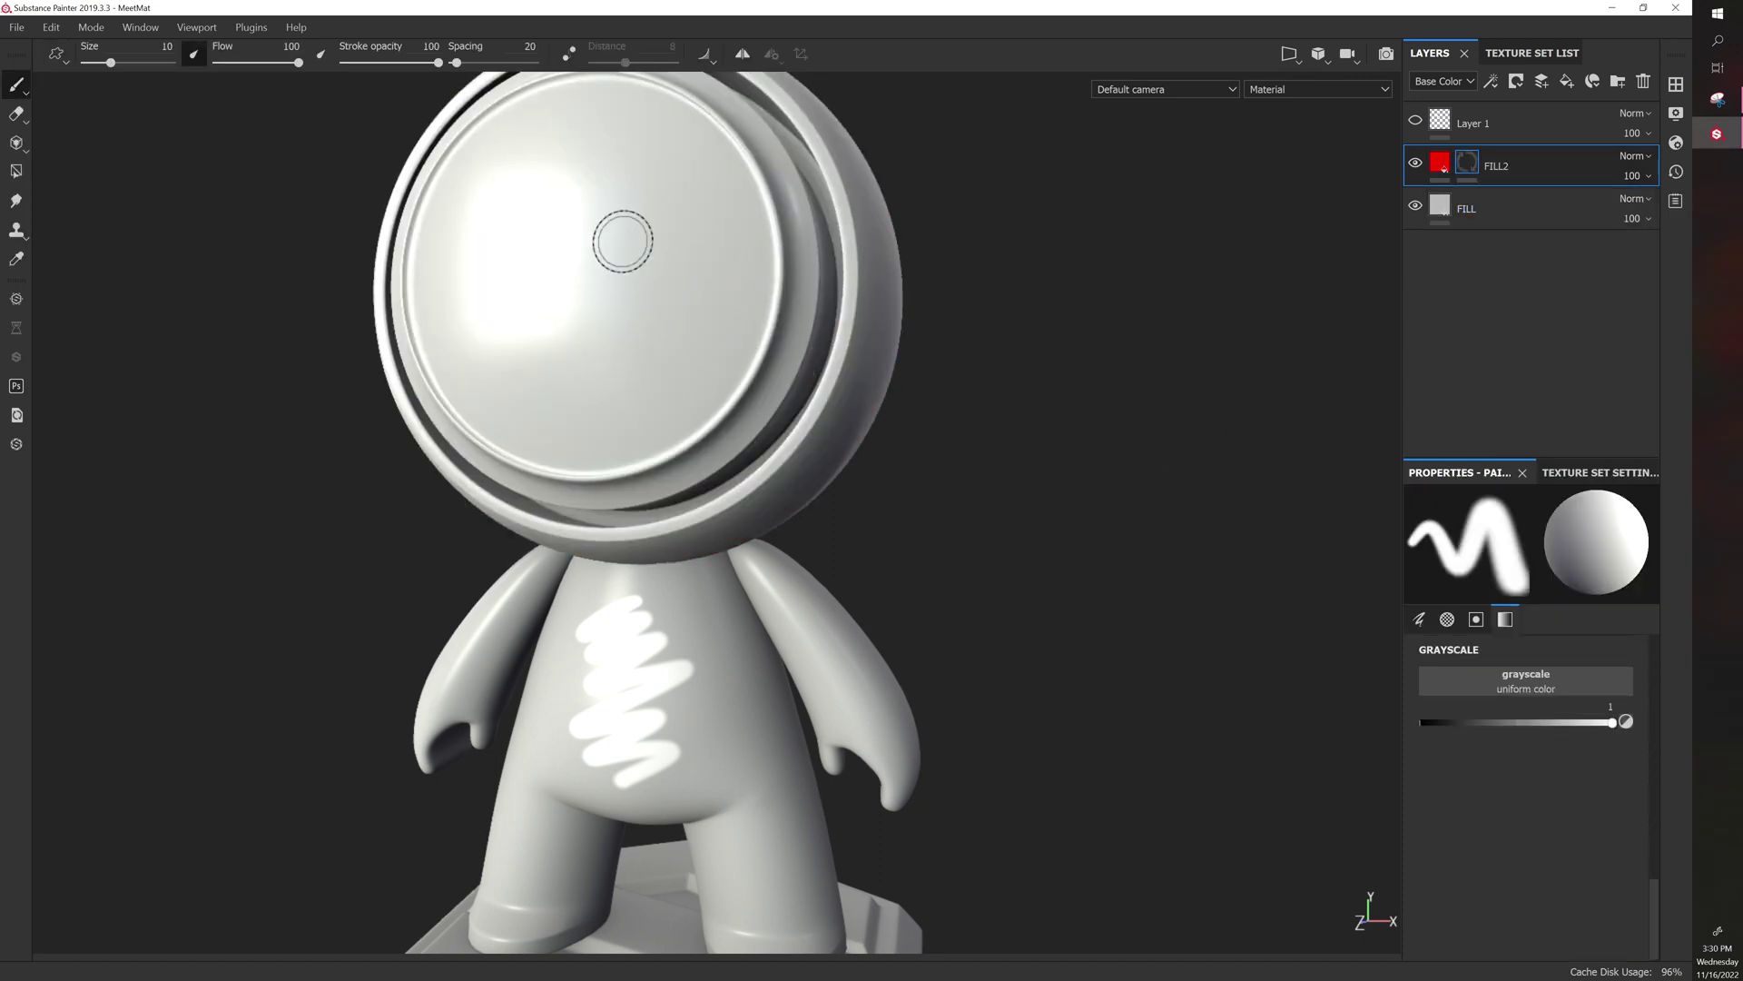
Paint a large white scribble into FILL2's mask across the face disc, and toggle the layer's visibility off and on
alt+drag(1076, 318, 1058, 399)
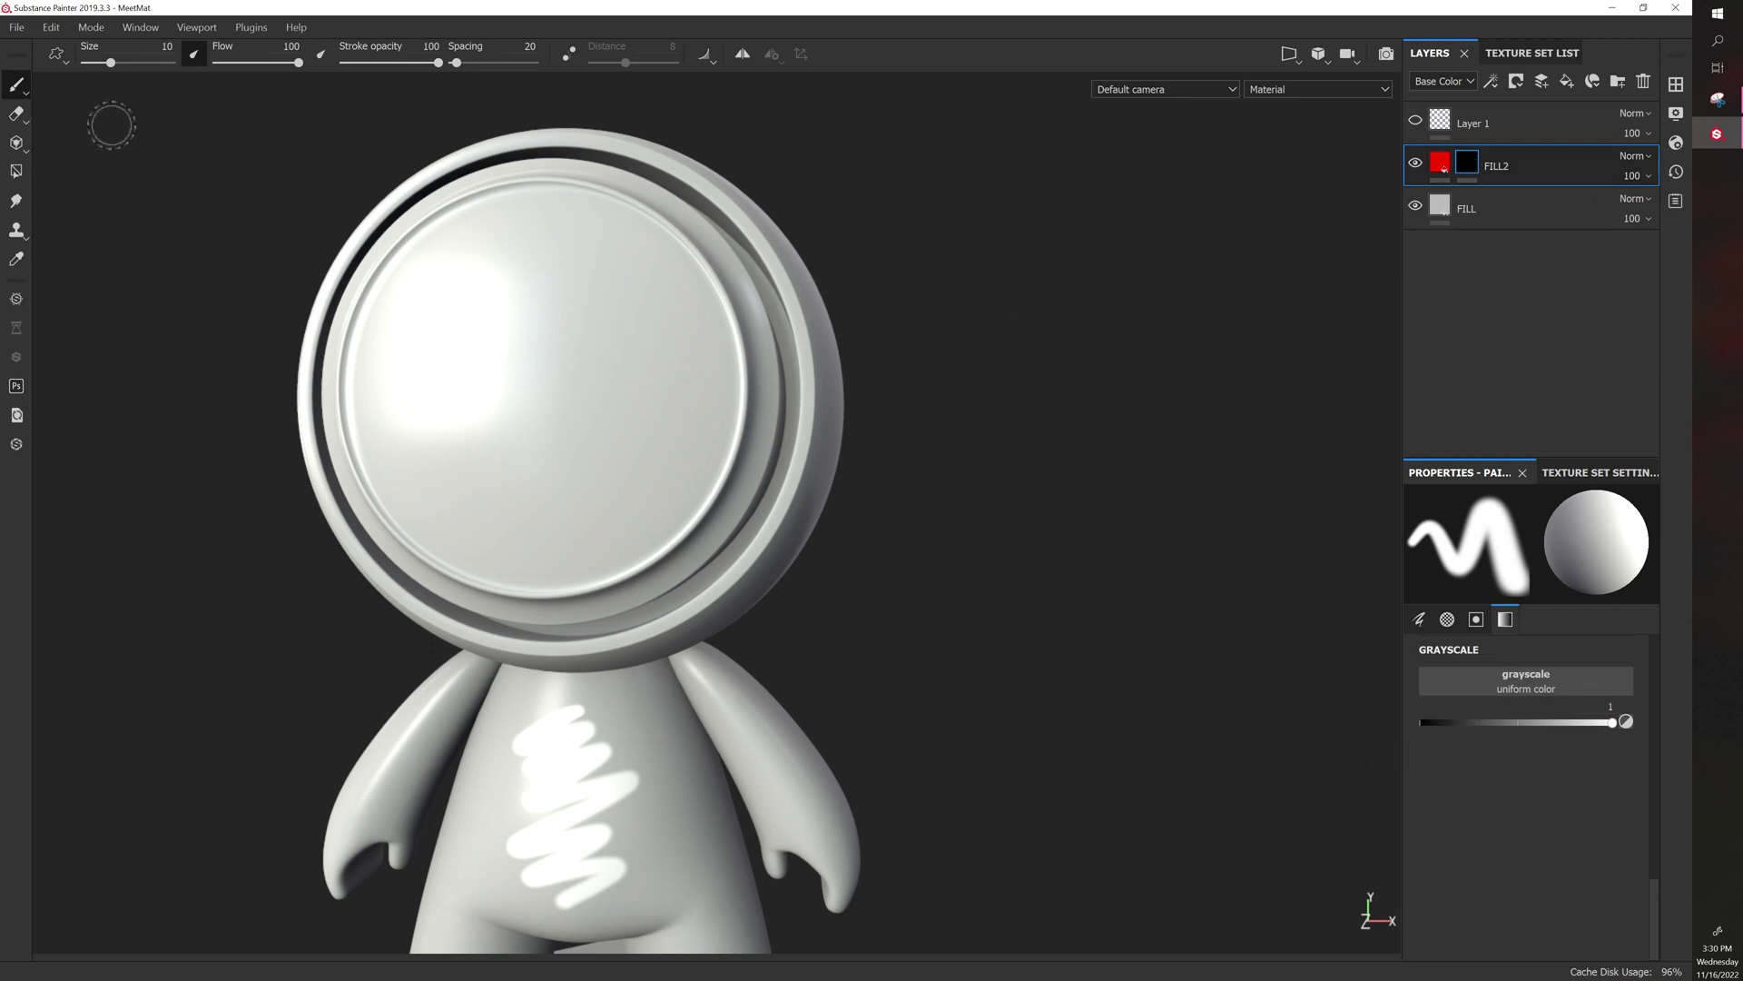
drag(1612, 722, 1563, 727)
mouse_move(498, 358)
mouse_down()
mouse_move(547, 379)
mouse_move(545, 312)
mouse_move(636, 509)
mouse_move(432, 352)
mouse_move(475, 291)
mouse_up()
alt+drag(1086, 358, 1367, 190)
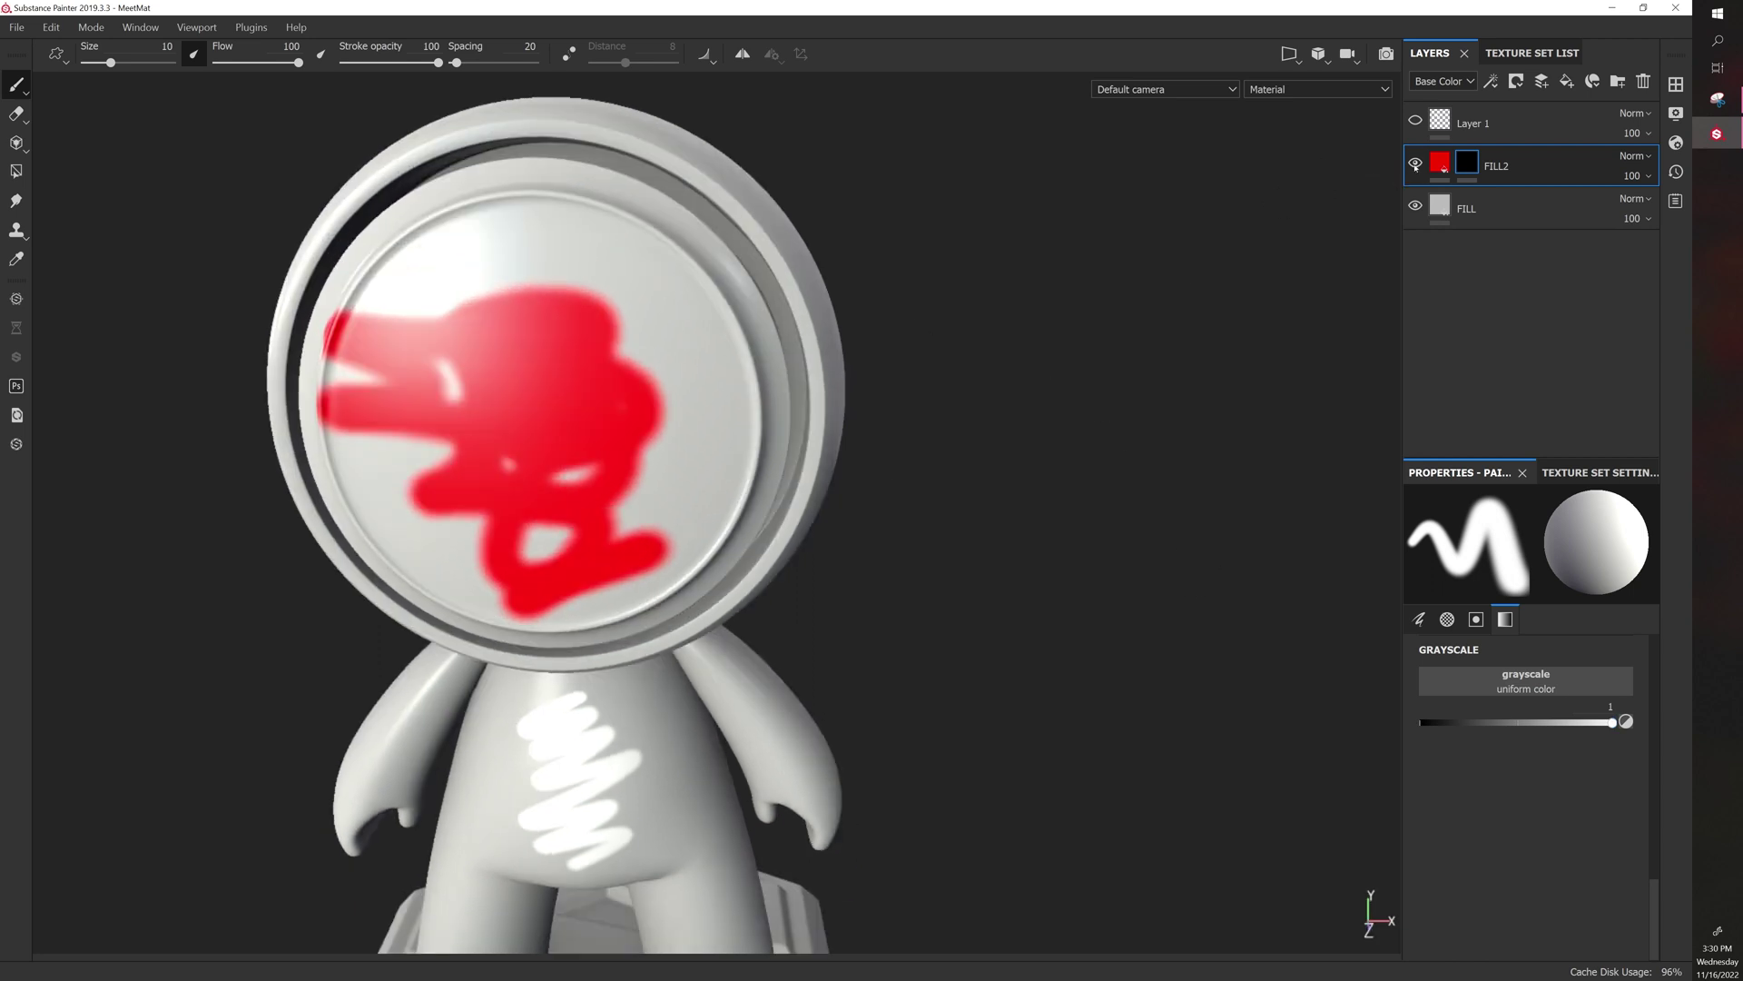
click(1415, 164)
click(1414, 164)
Enlarge the brush to size 12.68 and paint a short white mask stroke near the face disc's right edge
alt+drag(1011, 451, 949, 409)
drag(600, 350, 616, 342)
drag(468, 424, 450, 408)
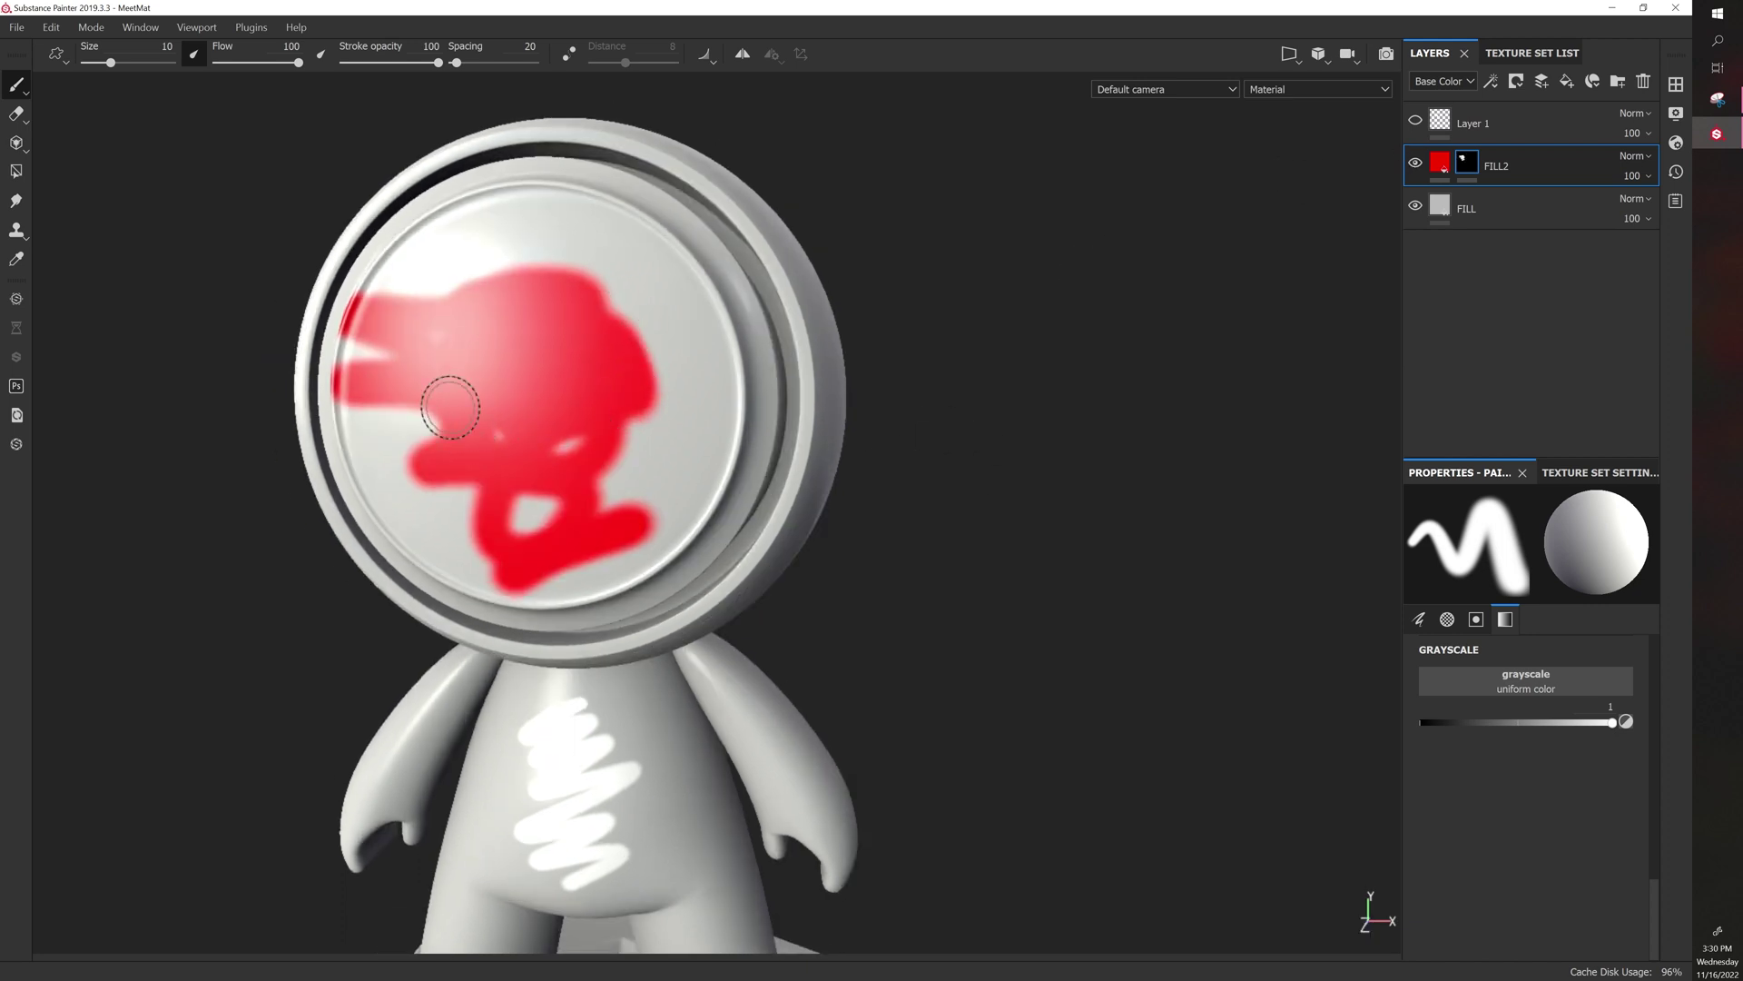
ctrl+right_drag(450, 408, 477, 408)
mouse_move(710, 423)
mouse_down()
mouse_move(687, 474)
mouse_move(710, 389)
mouse_up()
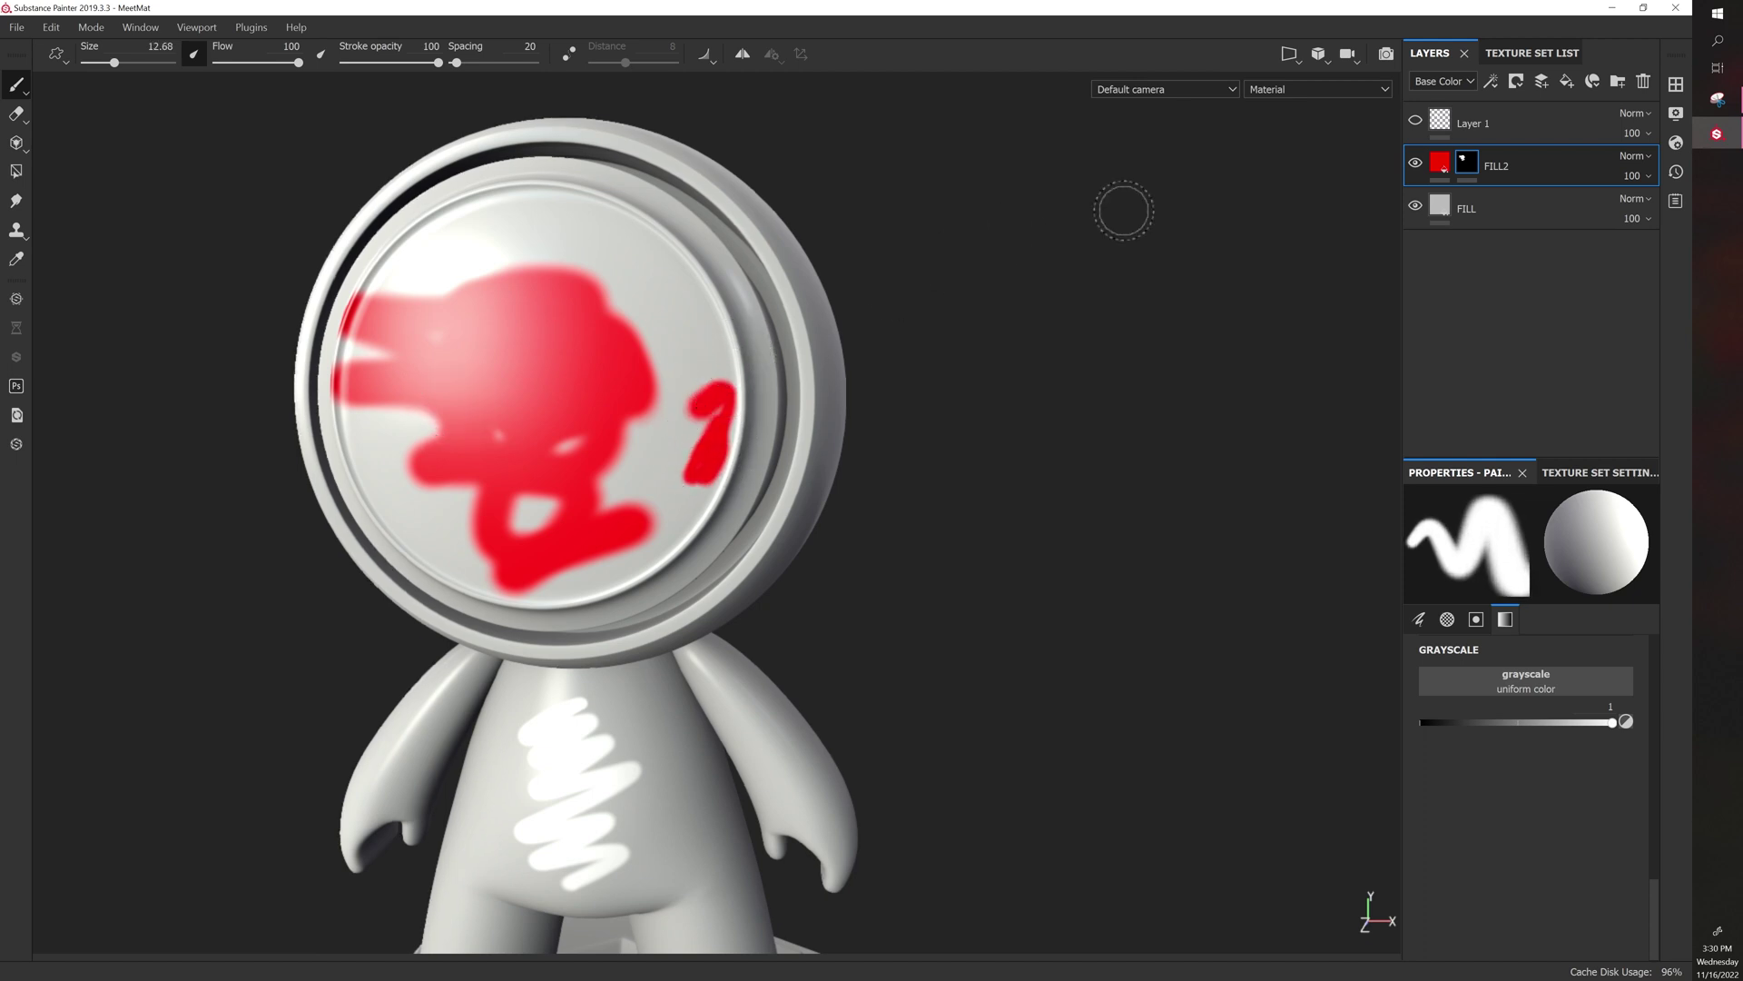
Change the base color of the FILL2 layer from its fill properties to turquoise
click(1444, 168)
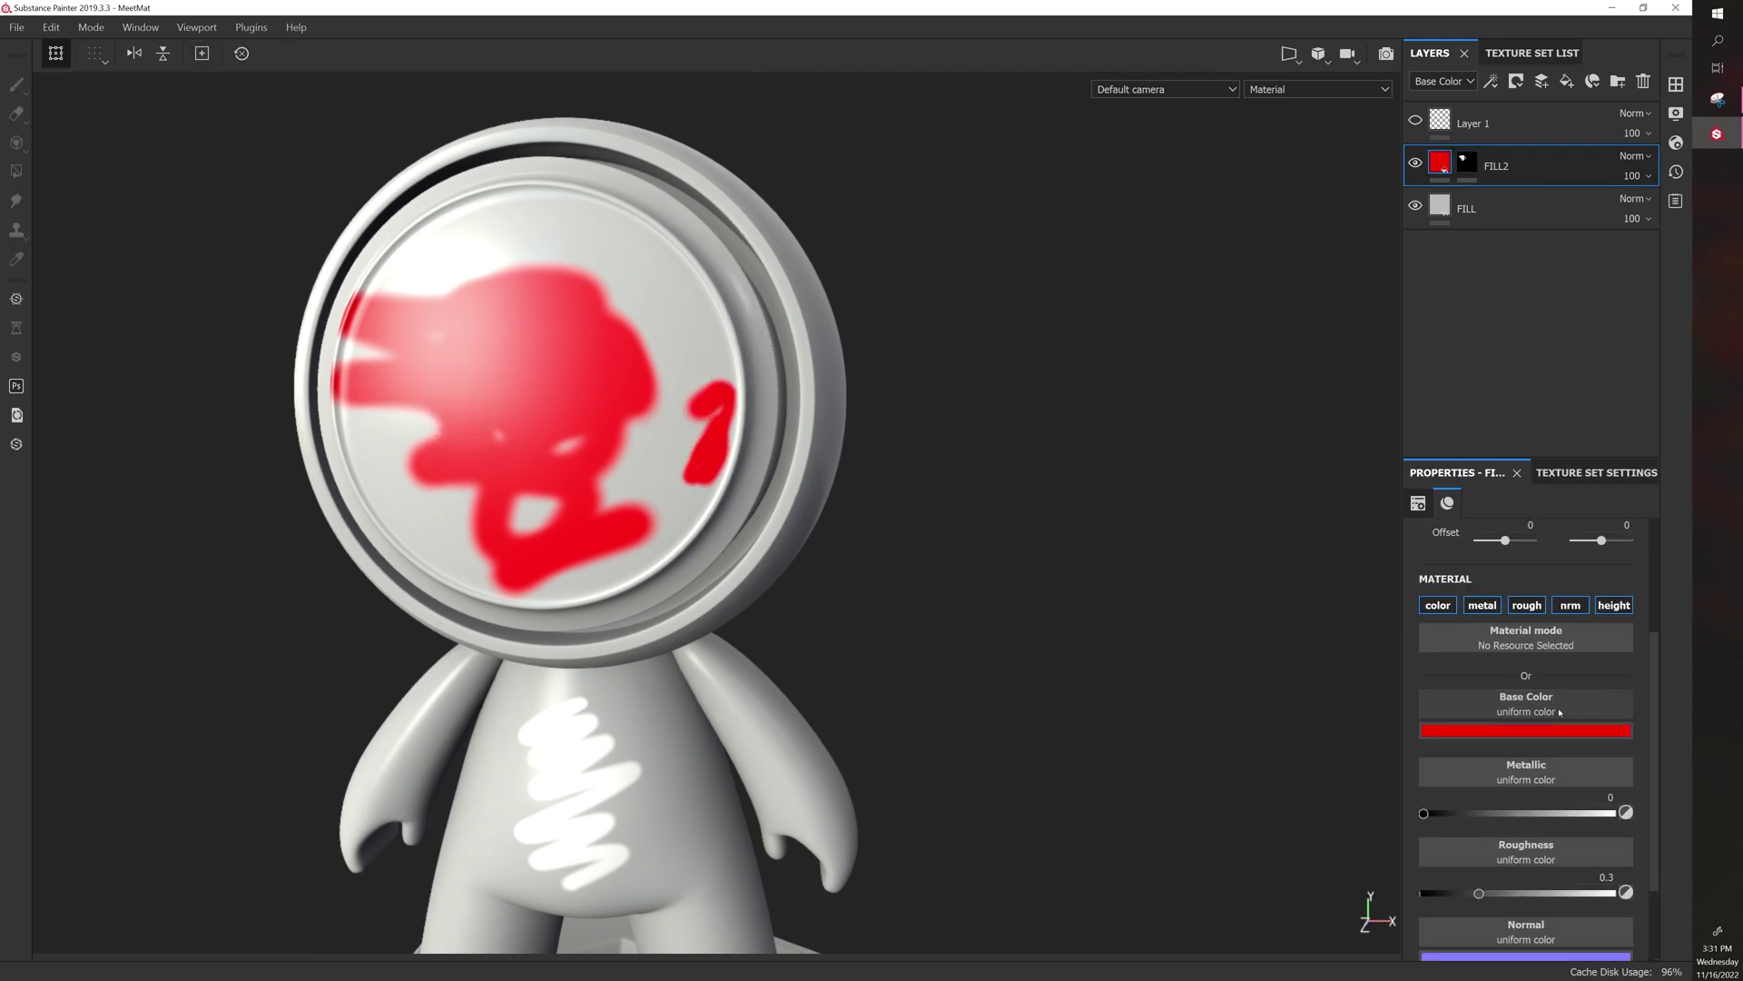
click(1526, 729)
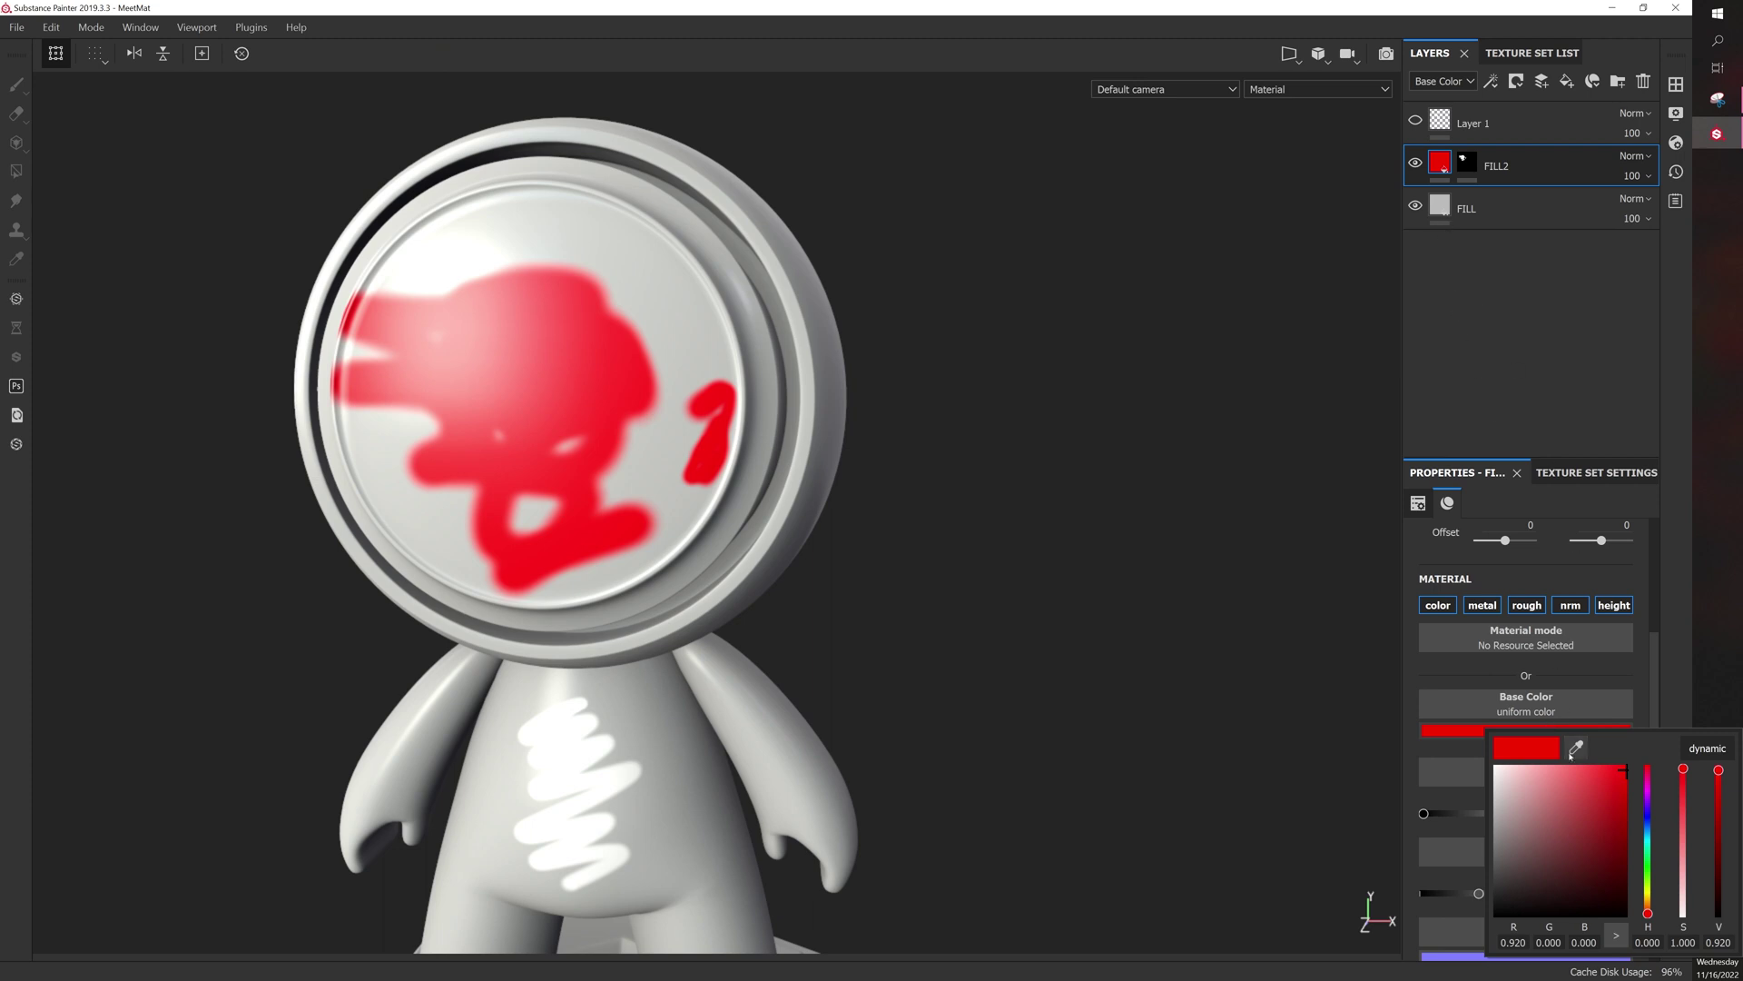
mouse_move(1586, 816)
mouse_down()
mouse_move(1590, 835)
mouse_move(1604, 807)
mouse_move(1650, 845)
mouse_up()
click(1705, 691)
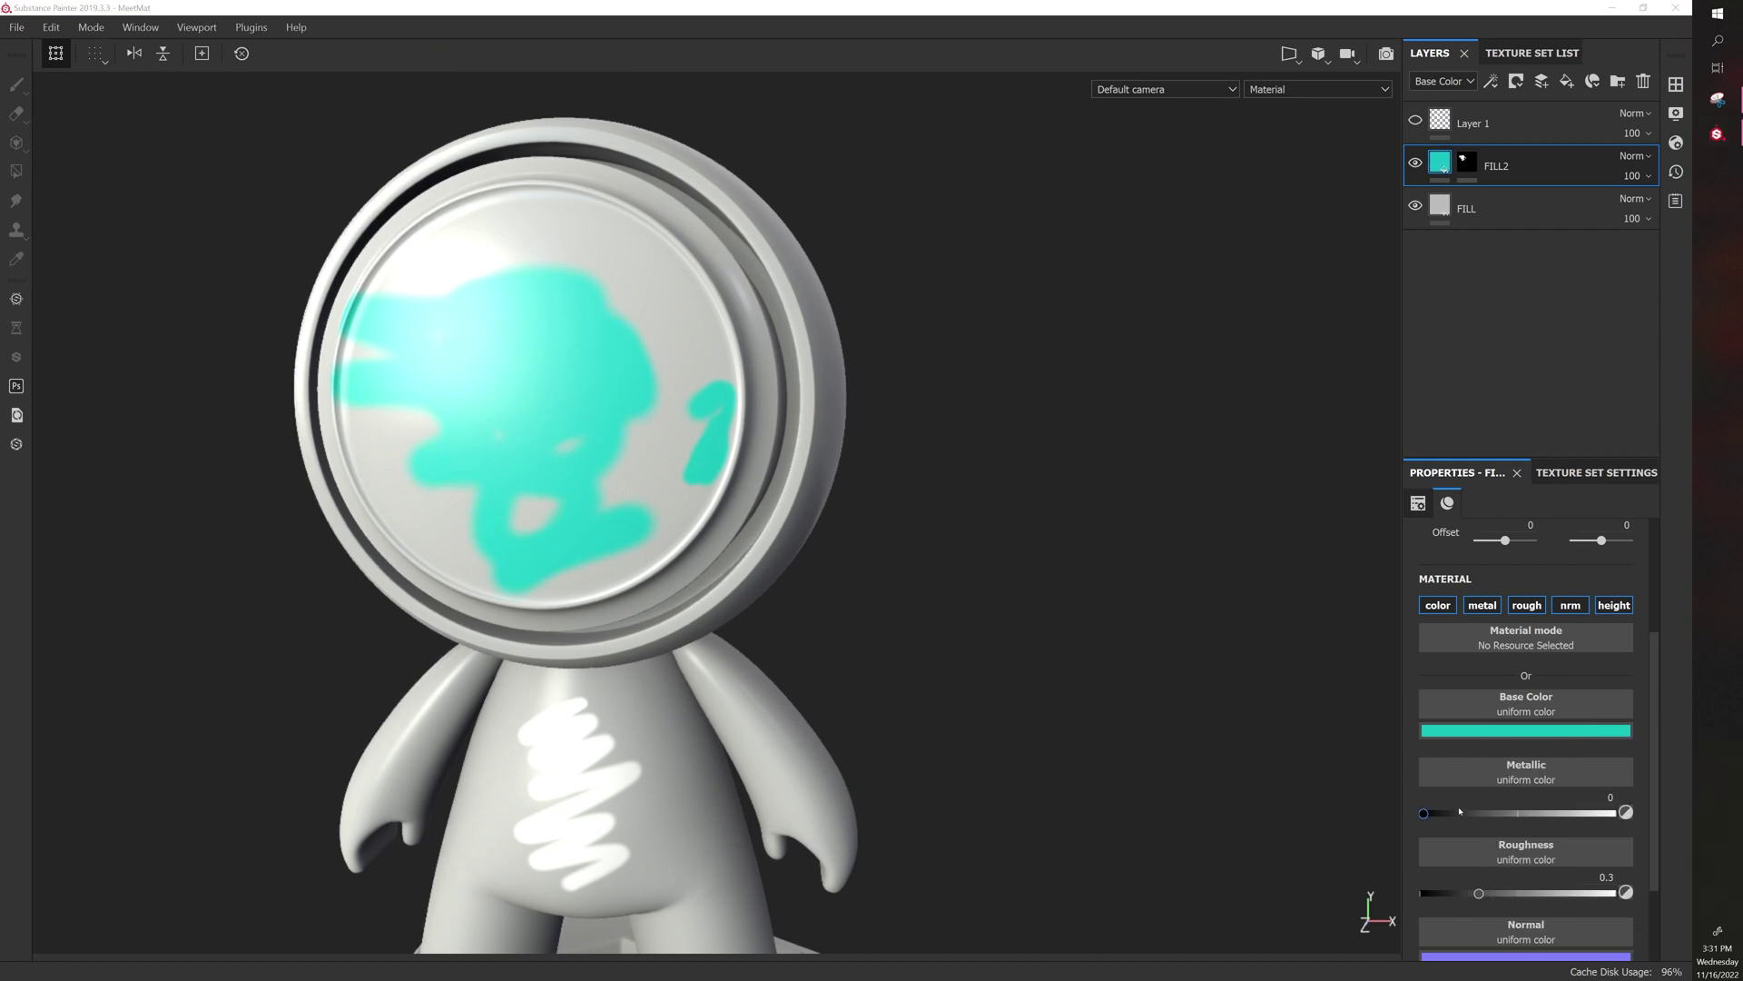
Set FILL2's metallic to 1 and its roughness to 0.7907, and toggle the layer's visibility off and on
drag(1460, 811, 1613, 813)
mouse_move(1117, 545)
alt+mouse_down()
mouse_move(979, 517)
mouse_move(1168, 569)
mouse_move(1093, 560)
mouse_move(942, 475)
mouse_move(1136, 572)
mouse_move(1089, 526)
alt+mouse_up()
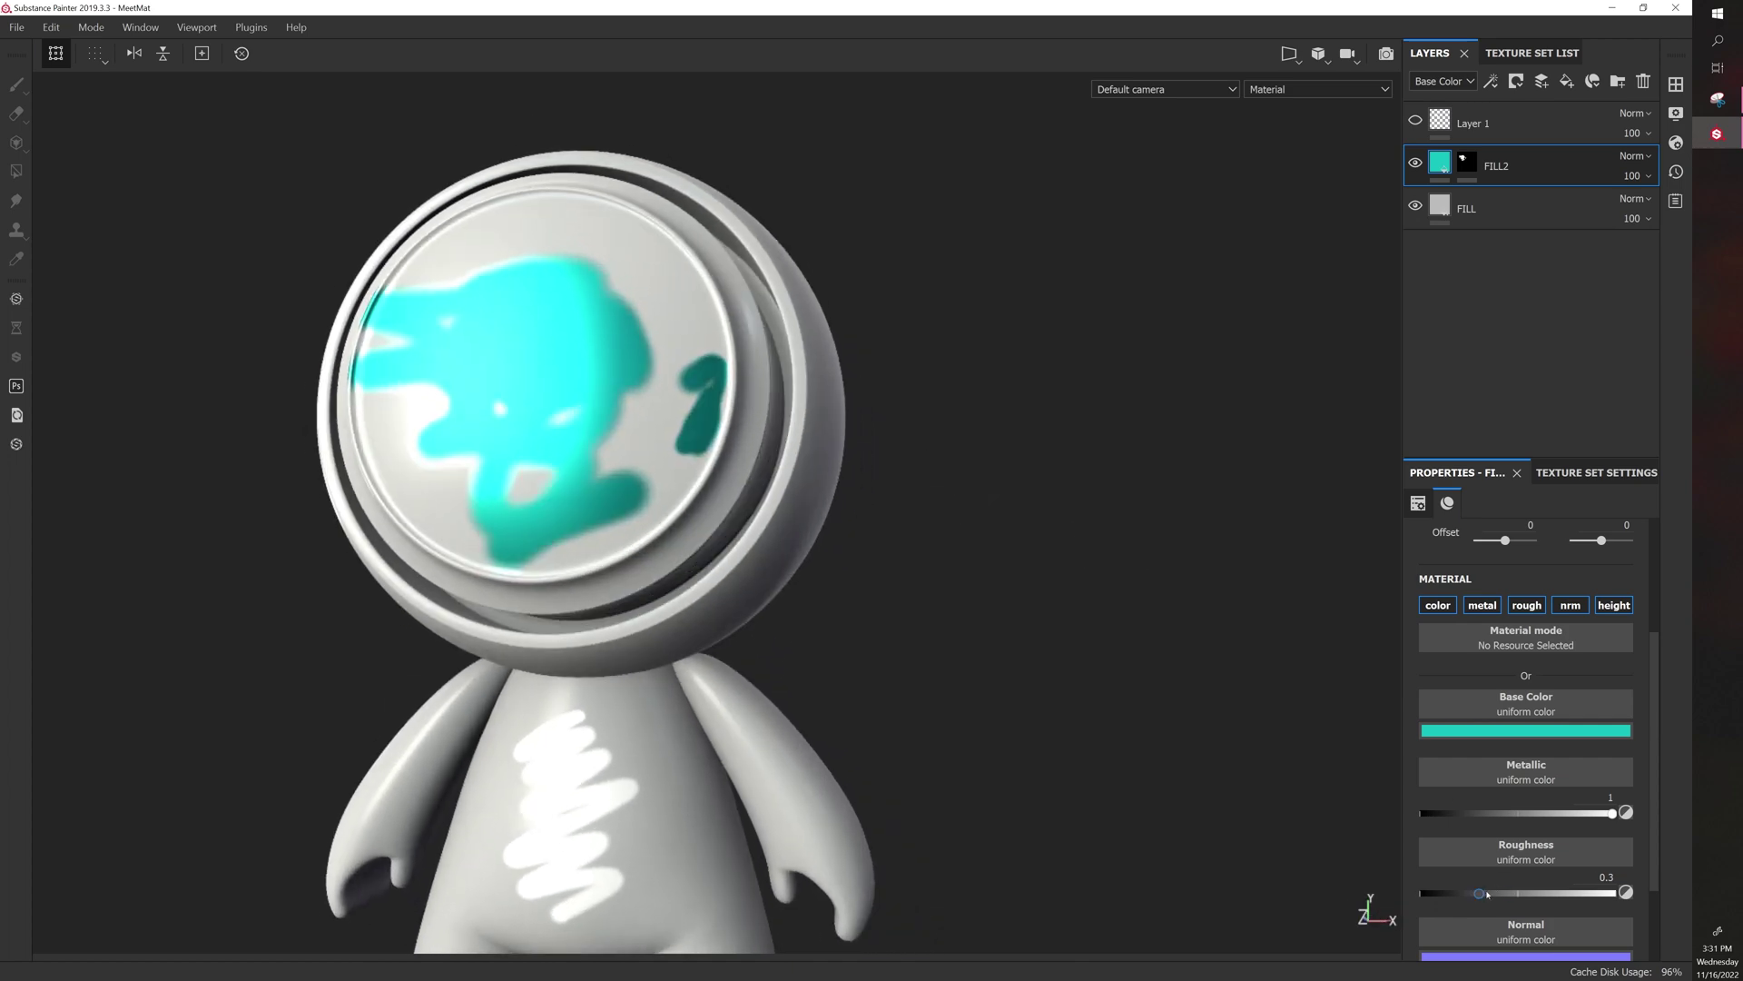
drag(1498, 894, 1612, 893)
mouse_move(1071, 526)
alt+mouse_down()
mouse_move(1044, 529)
mouse_move(1214, 549)
mouse_move(972, 506)
mouse_move(1086, 588)
alt+mouse_up()
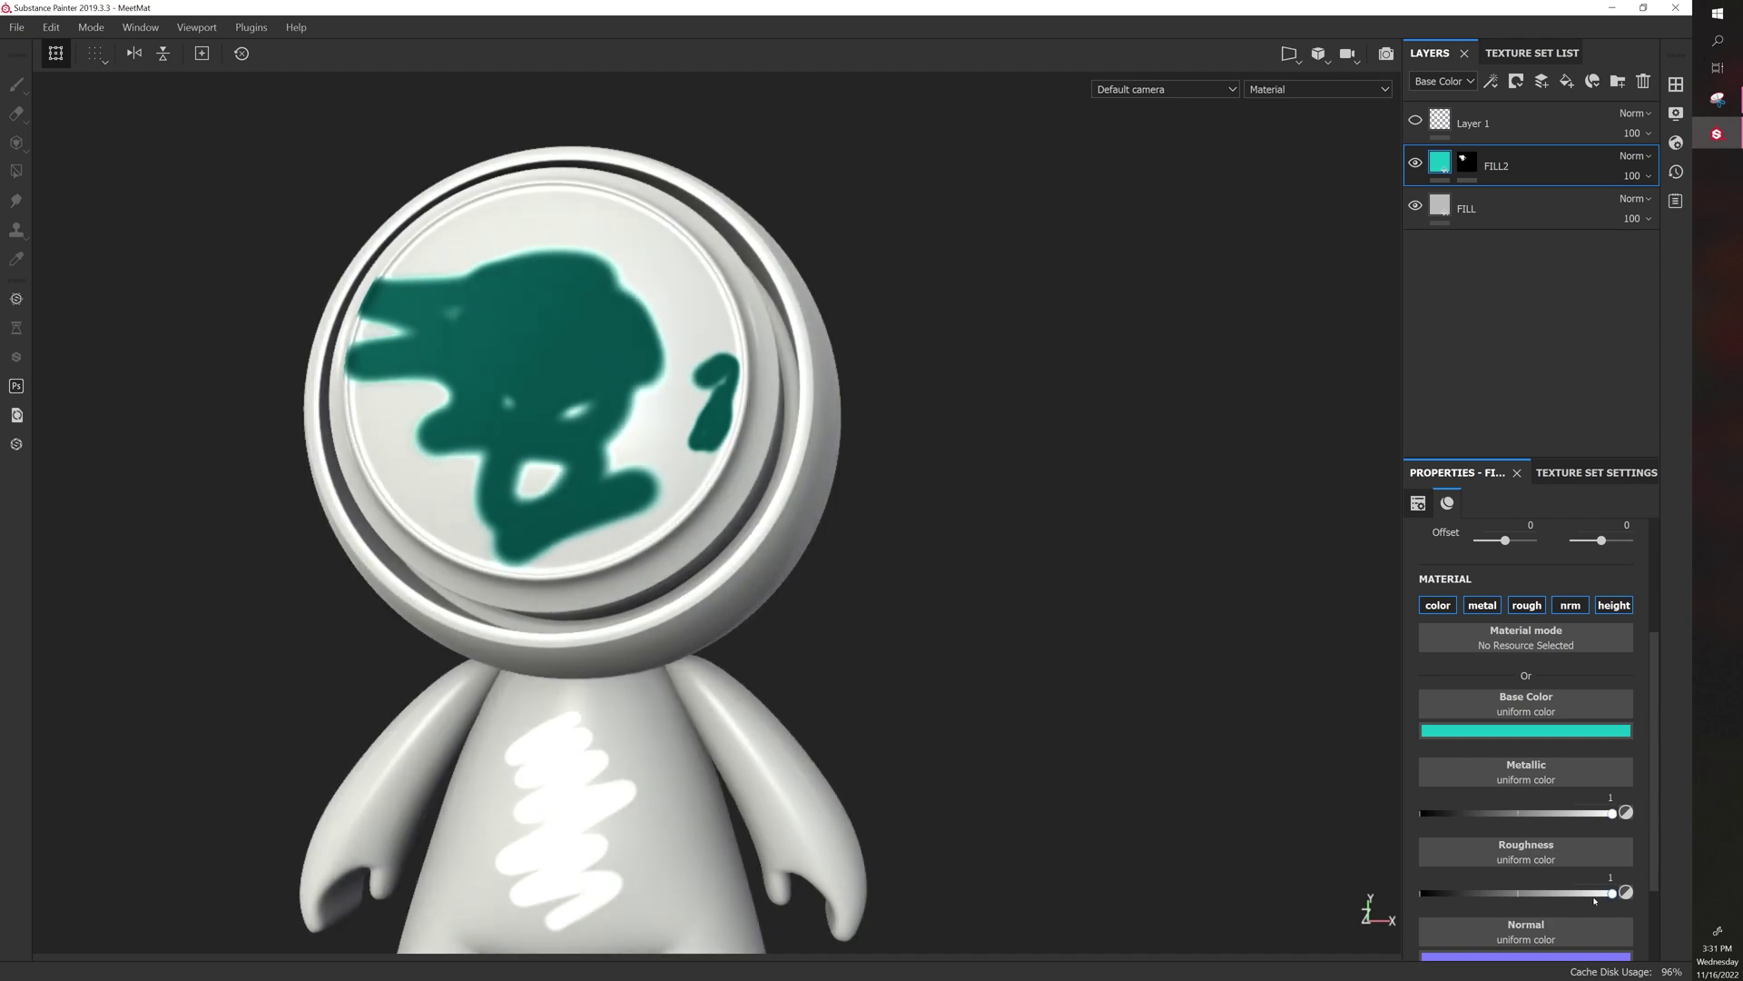
drag(1593, 897, 1576, 893)
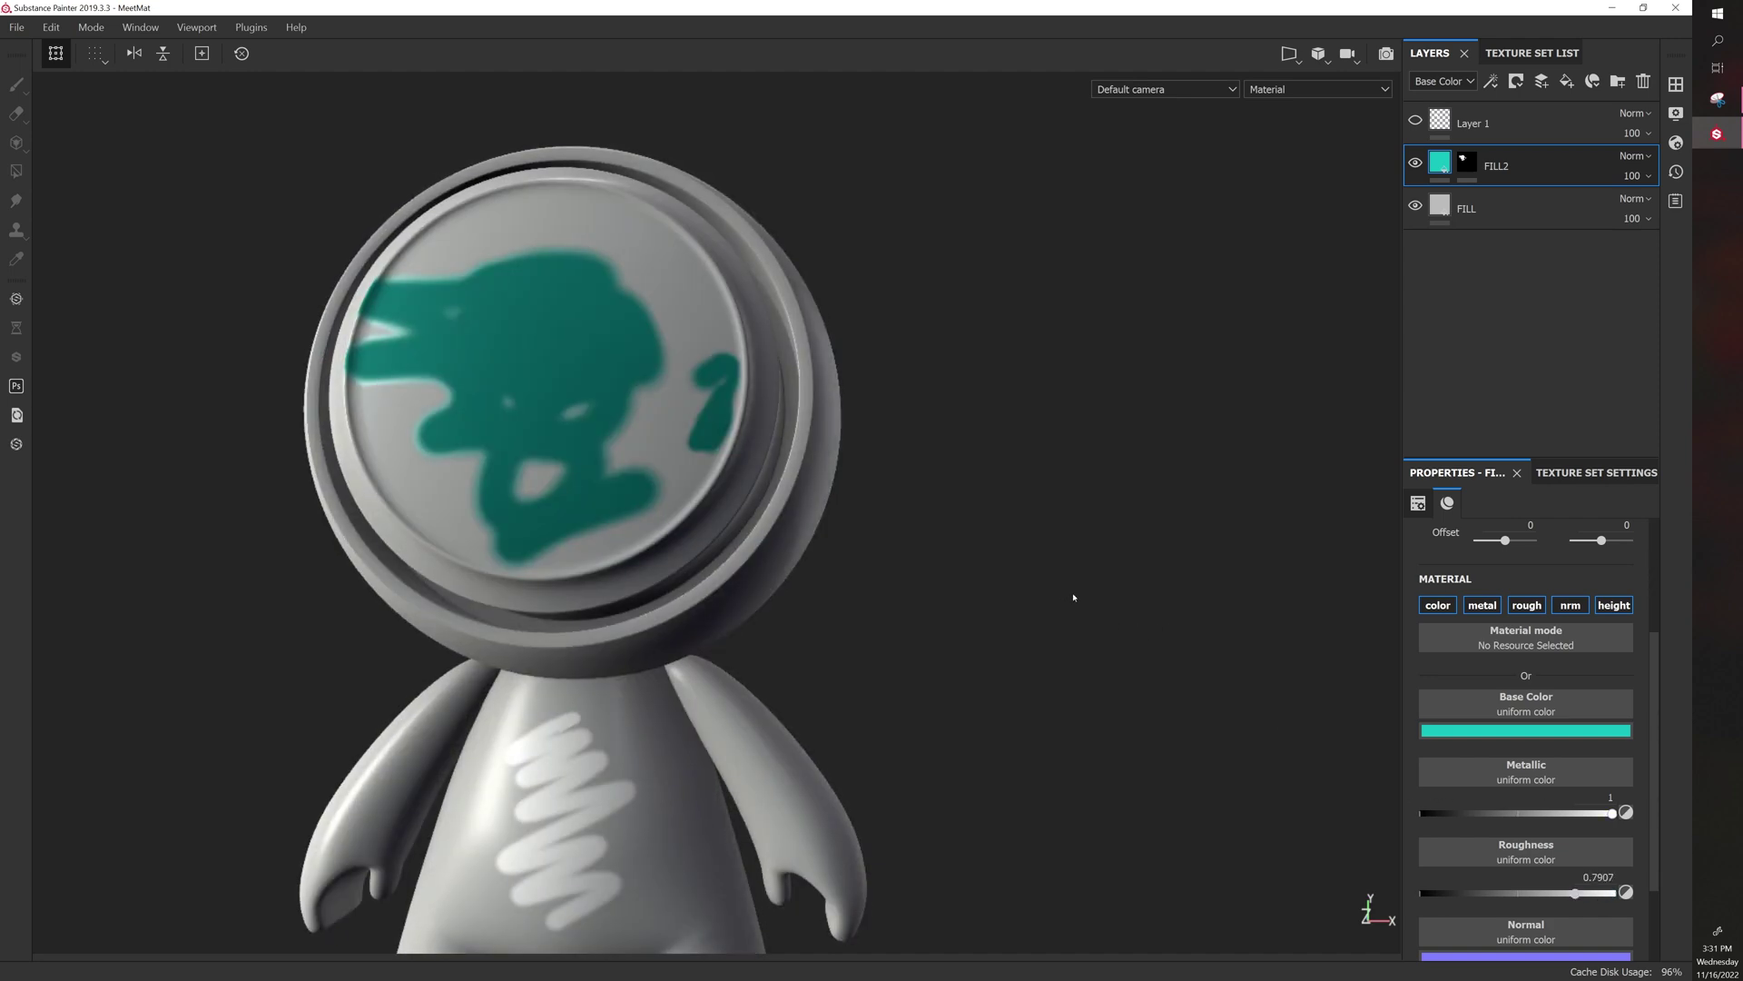
scroll(1069, 588, down, 2)
click(1414, 164)
click(1415, 164)
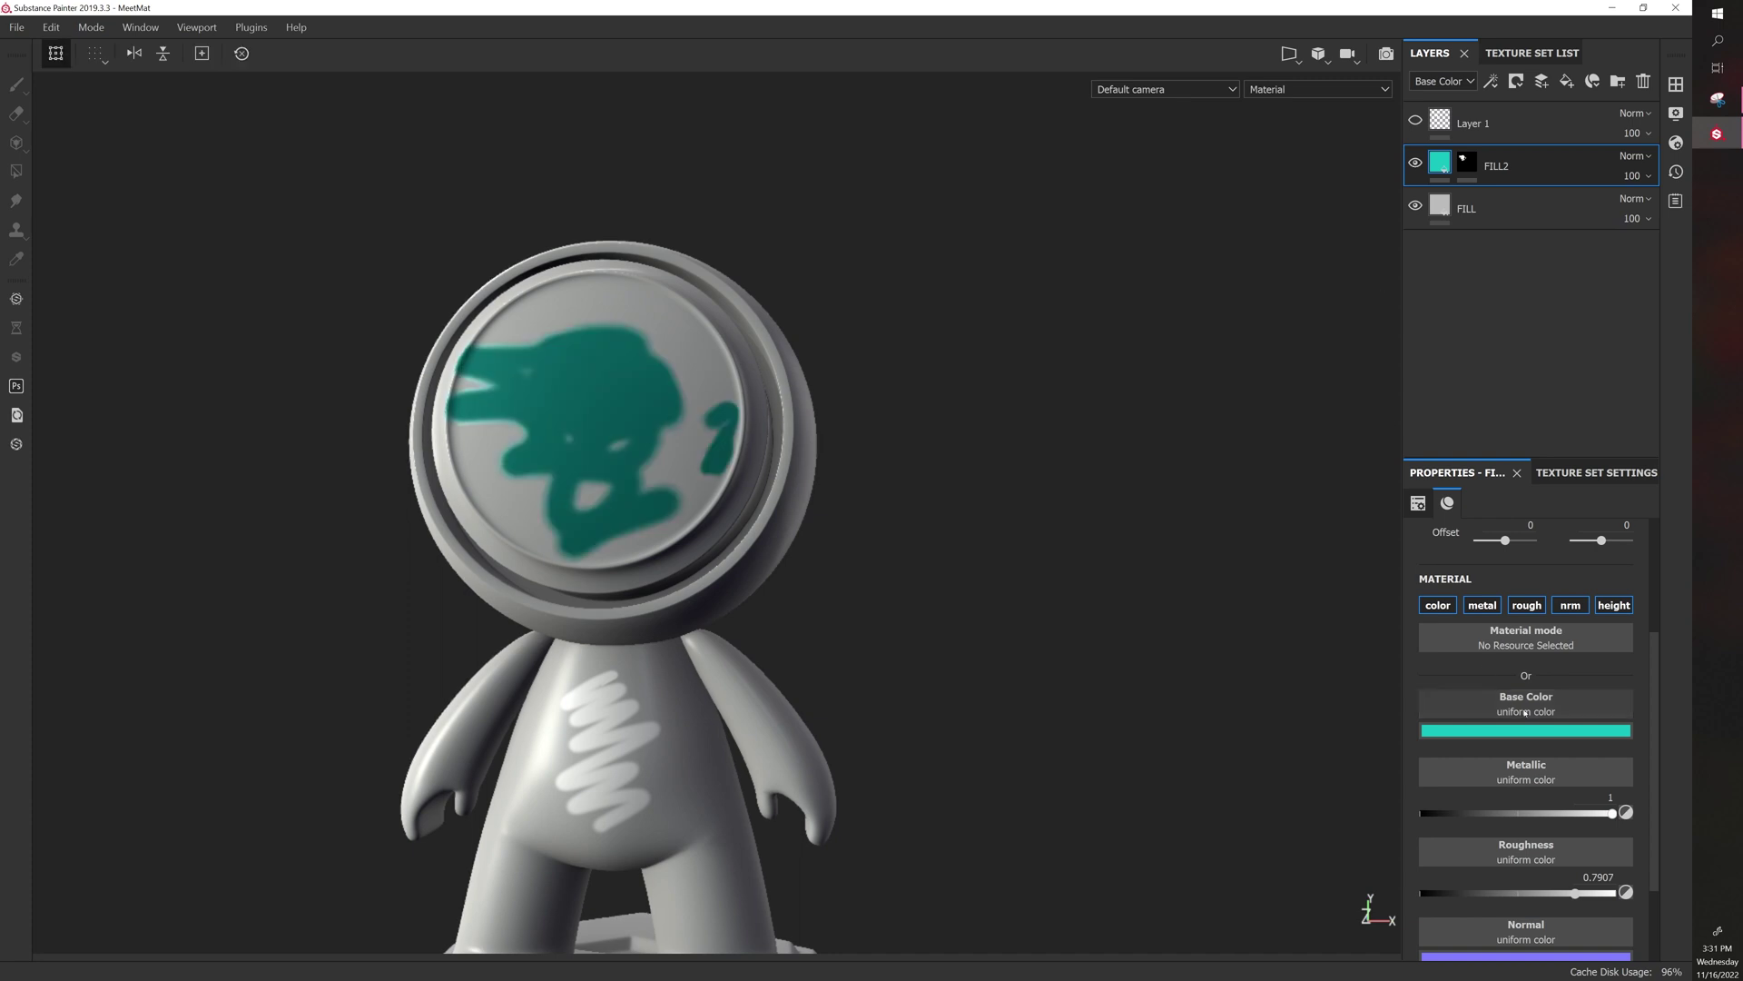
Raise FILL2's height to 0.3581 and inspect the embossed mask shapes on the face disc from an angle
scroll(1544, 799, down, 1)
drag(1518, 933, 1553, 935)
scroll(1086, 470, up, 4)
alt+middle_drag(1132, 466, 1163, 588)
alt+drag(1163, 587, 1081, 620)
shift+right_drag(1081, 619, 1069, 625)
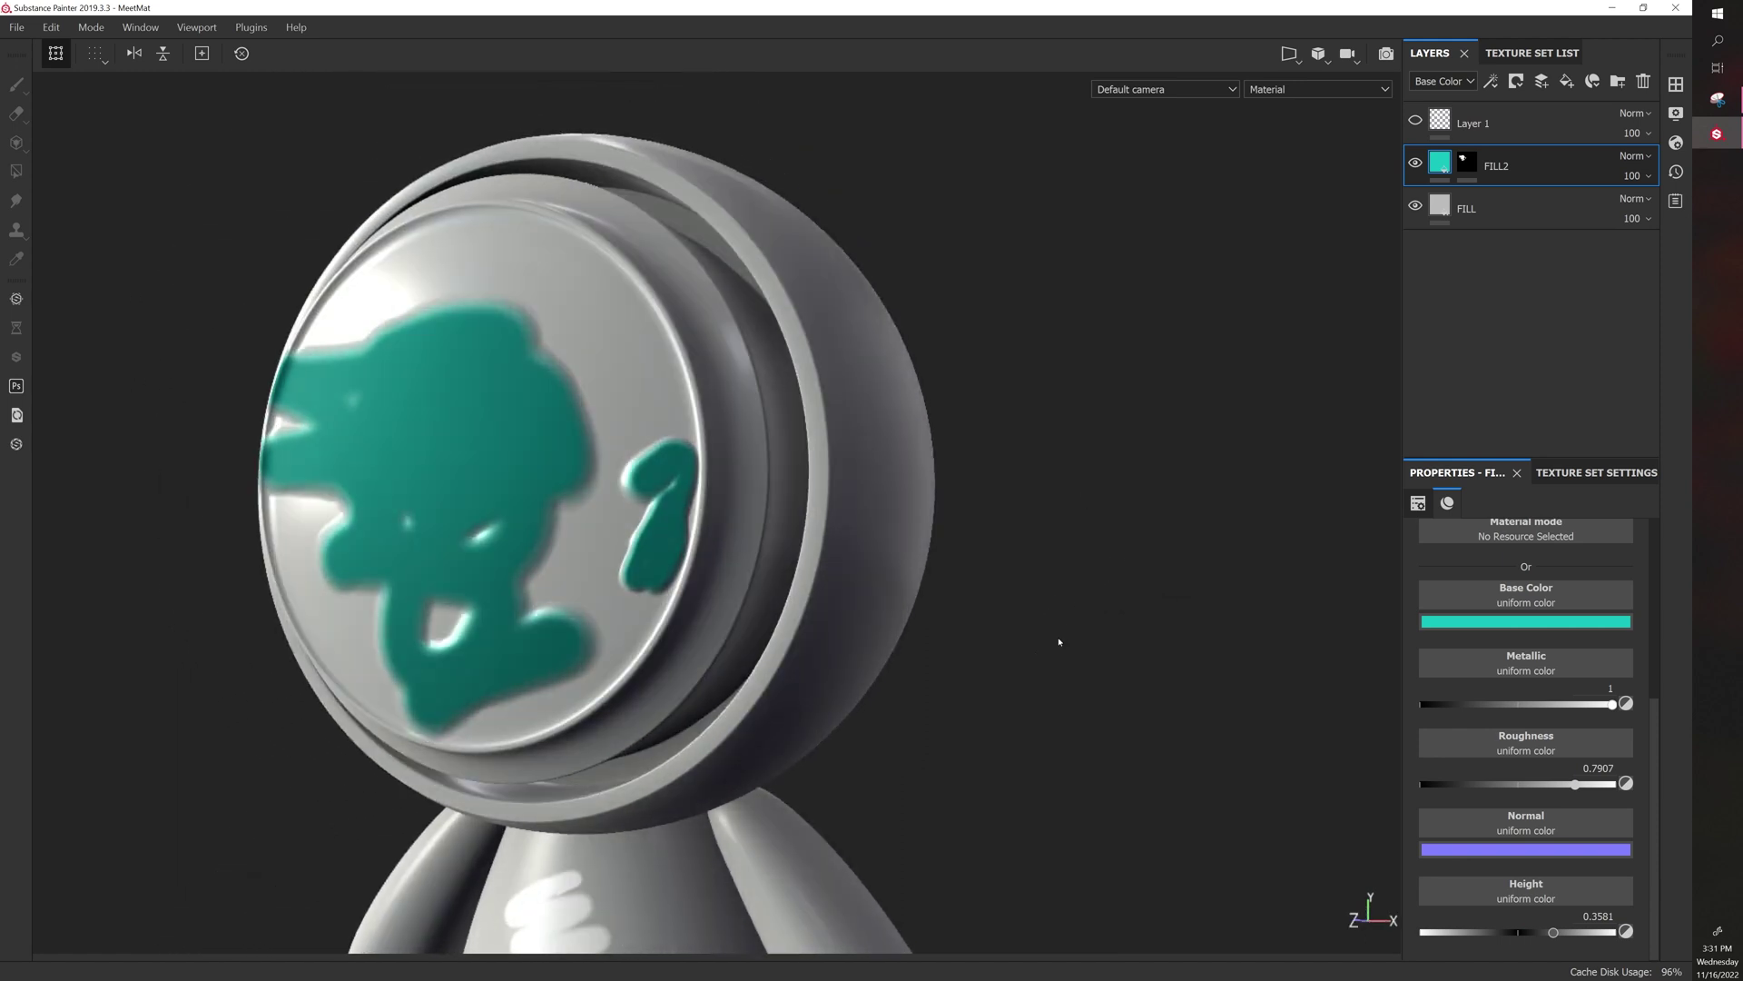
alt+drag(1039, 653, 1099, 628)
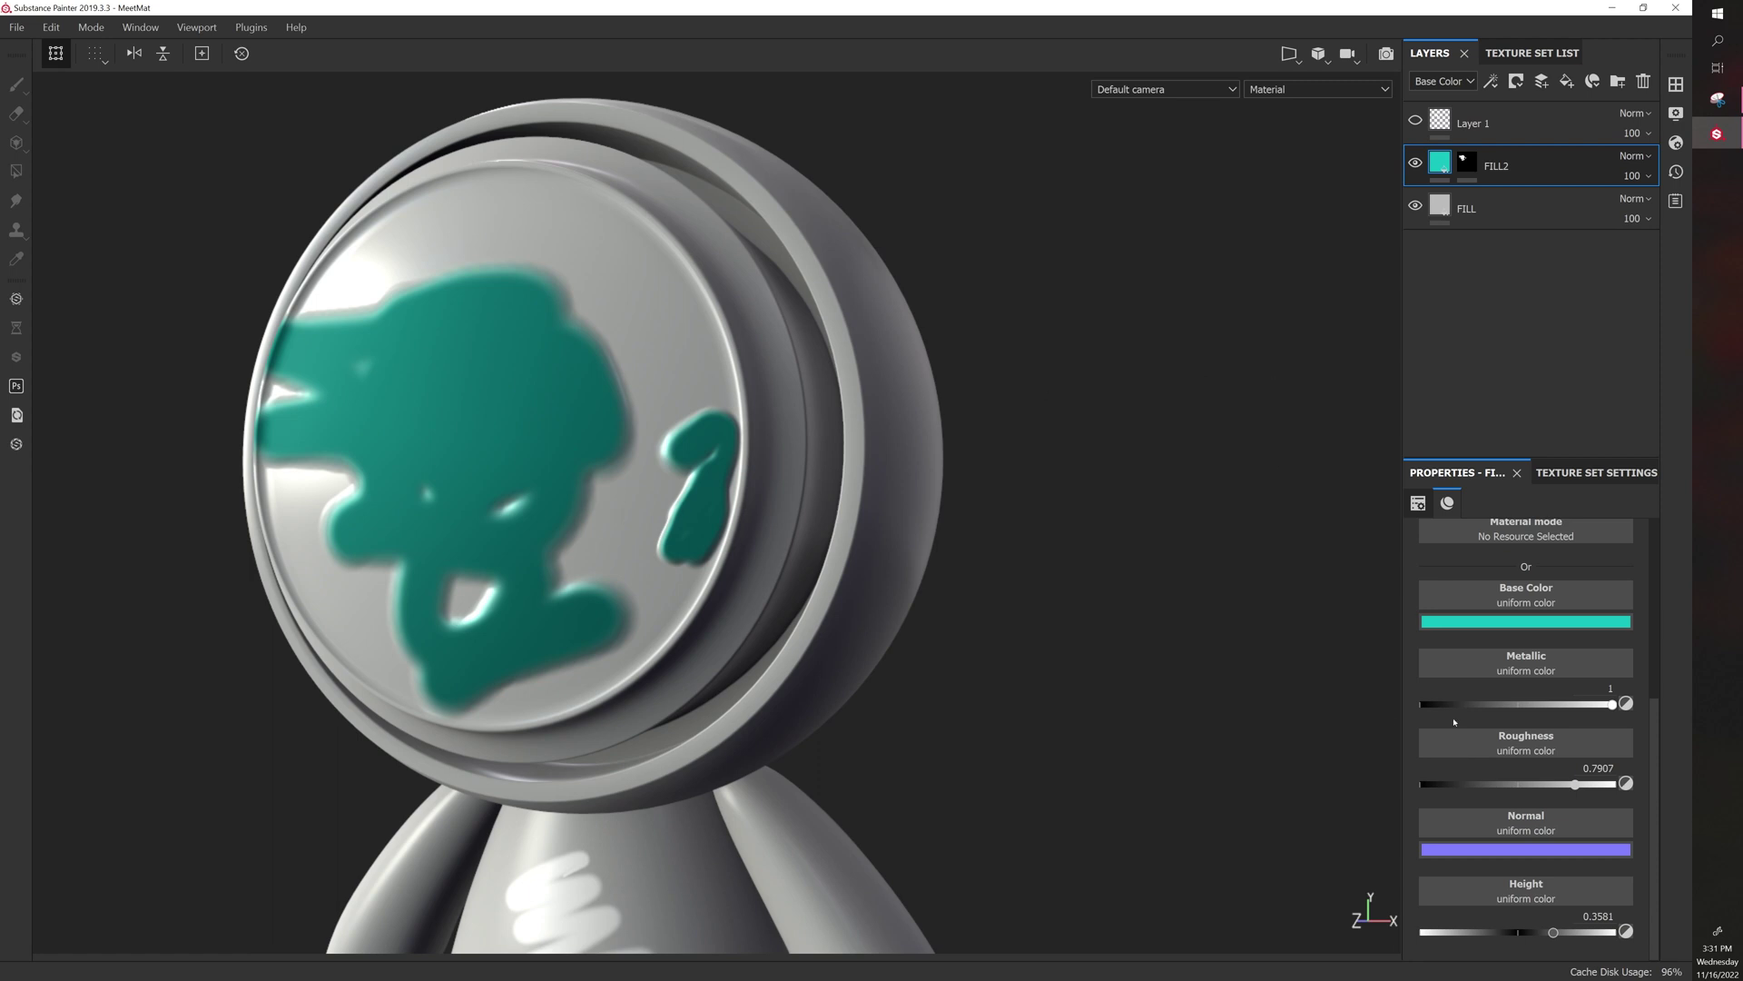
Invert FILL2's mask so the fill covers the whole head except the painted areas
click(1466, 162)
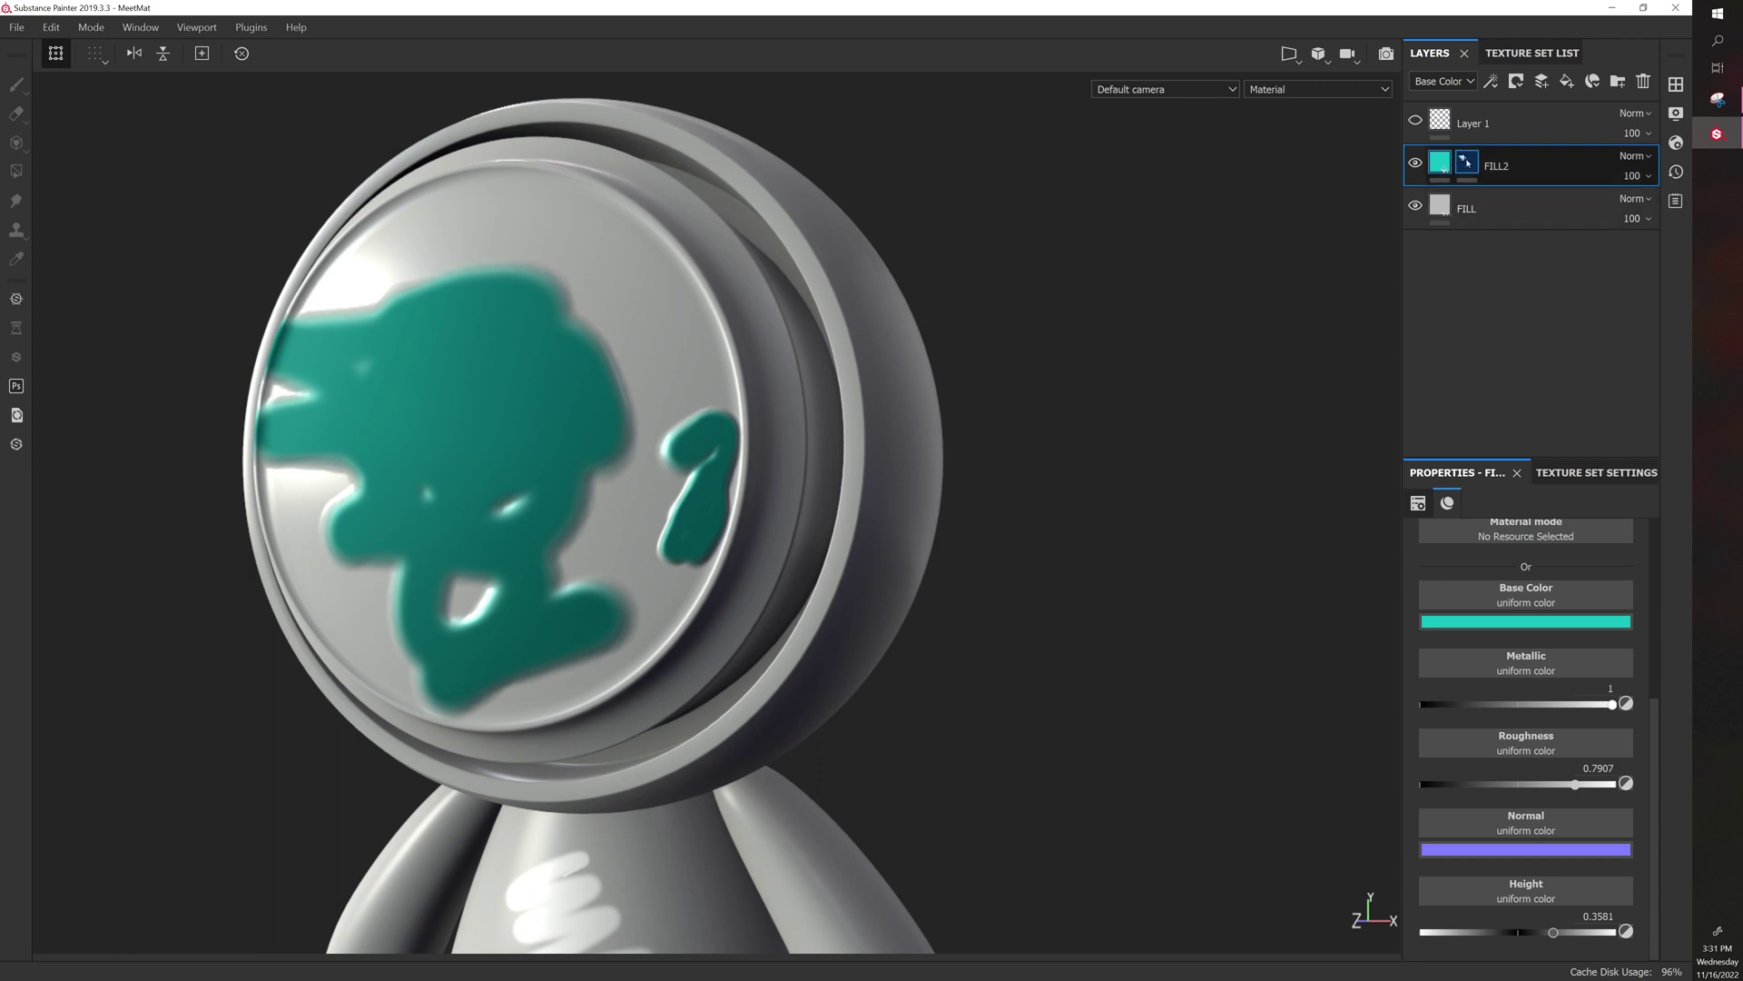
right_click(1466, 163)
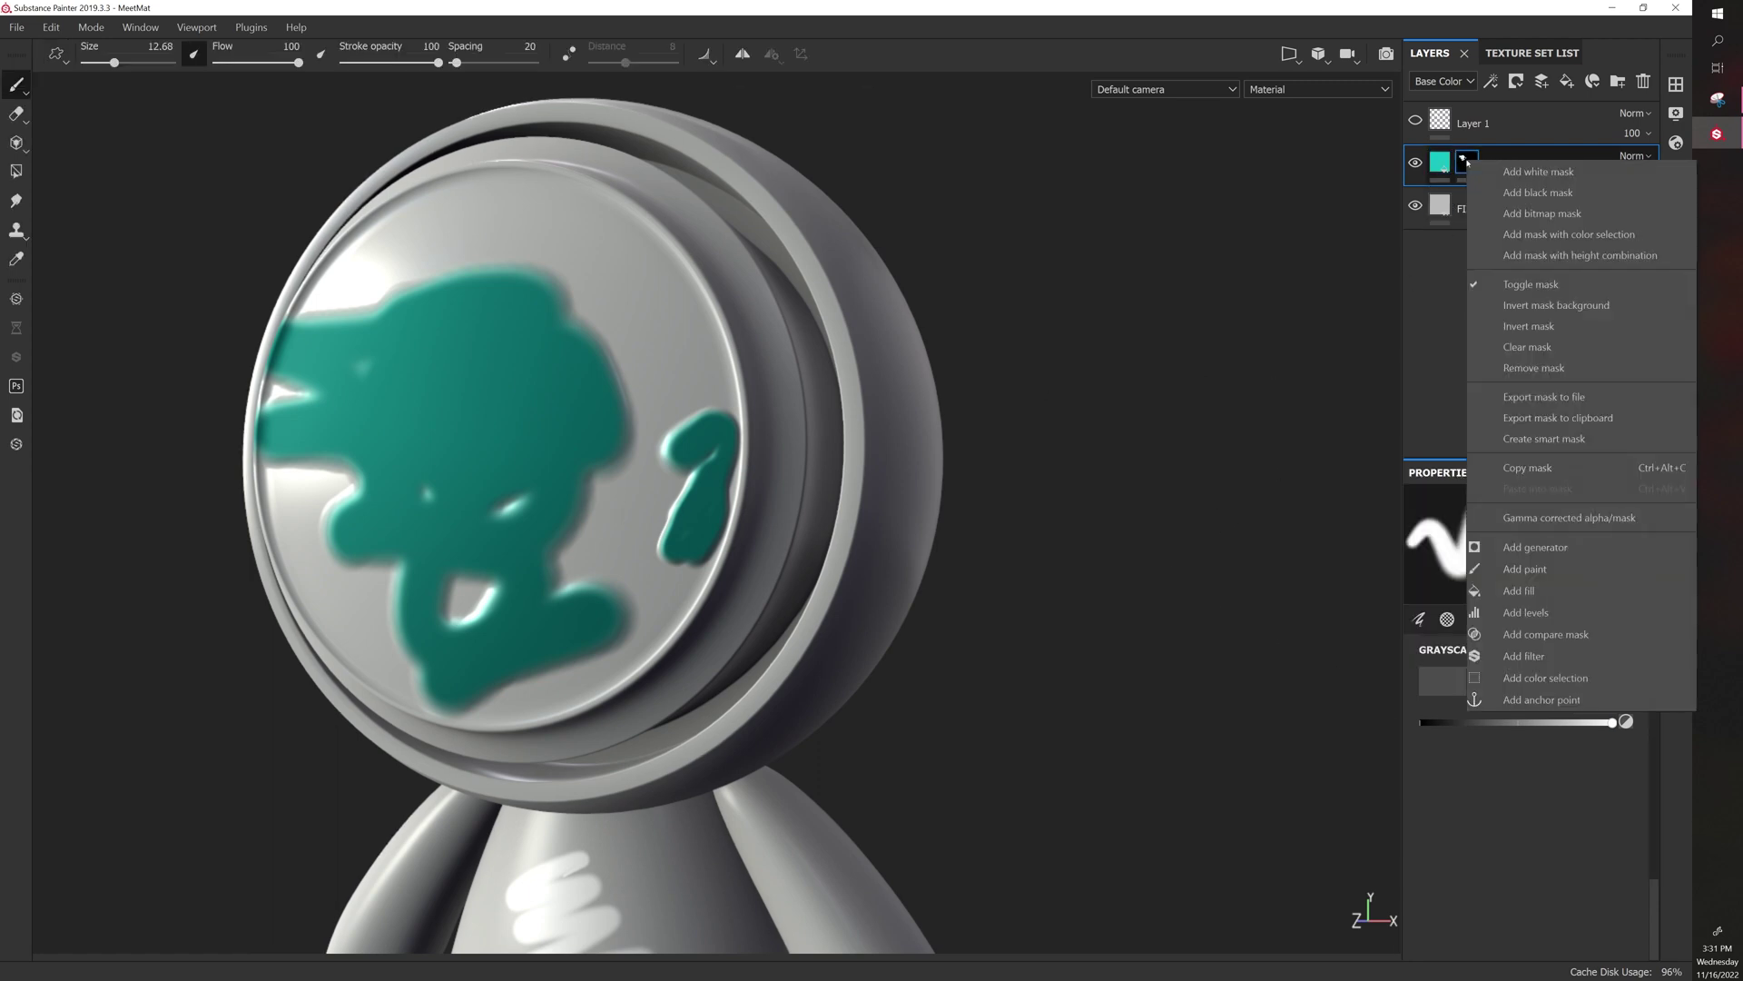
click(1531, 326)
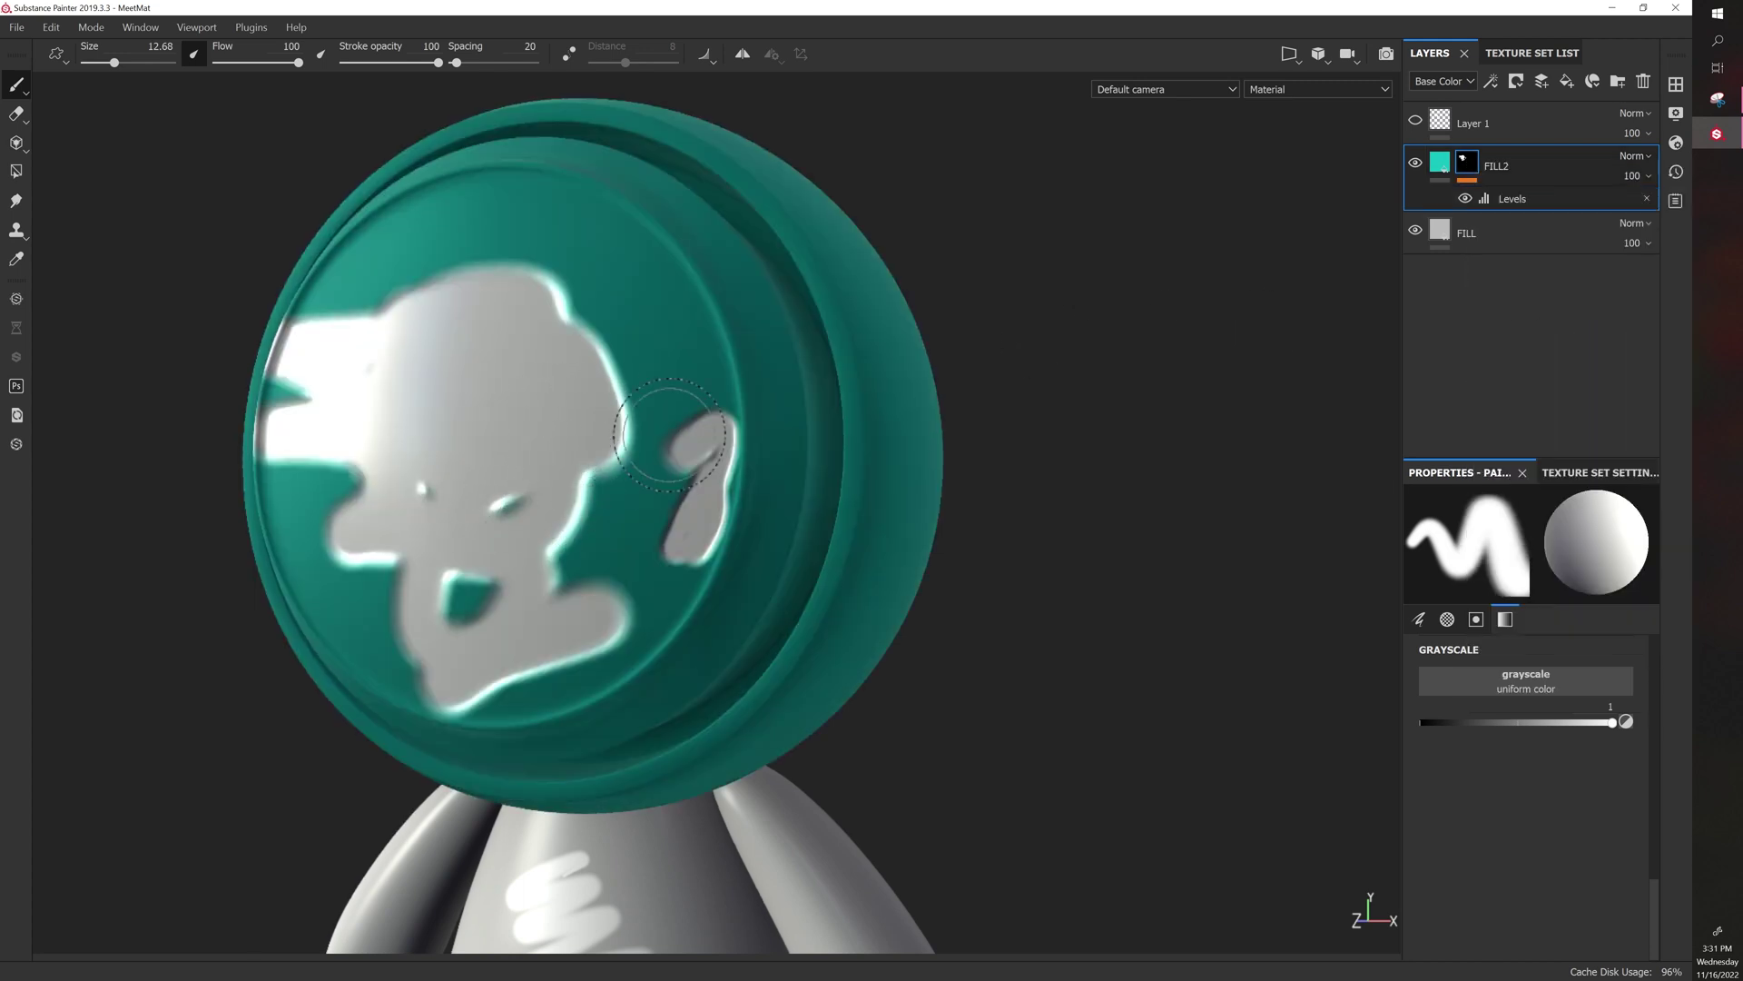
Remove the inverted mask from FILL2 and add a white mask to the layer
right_click(1469, 163)
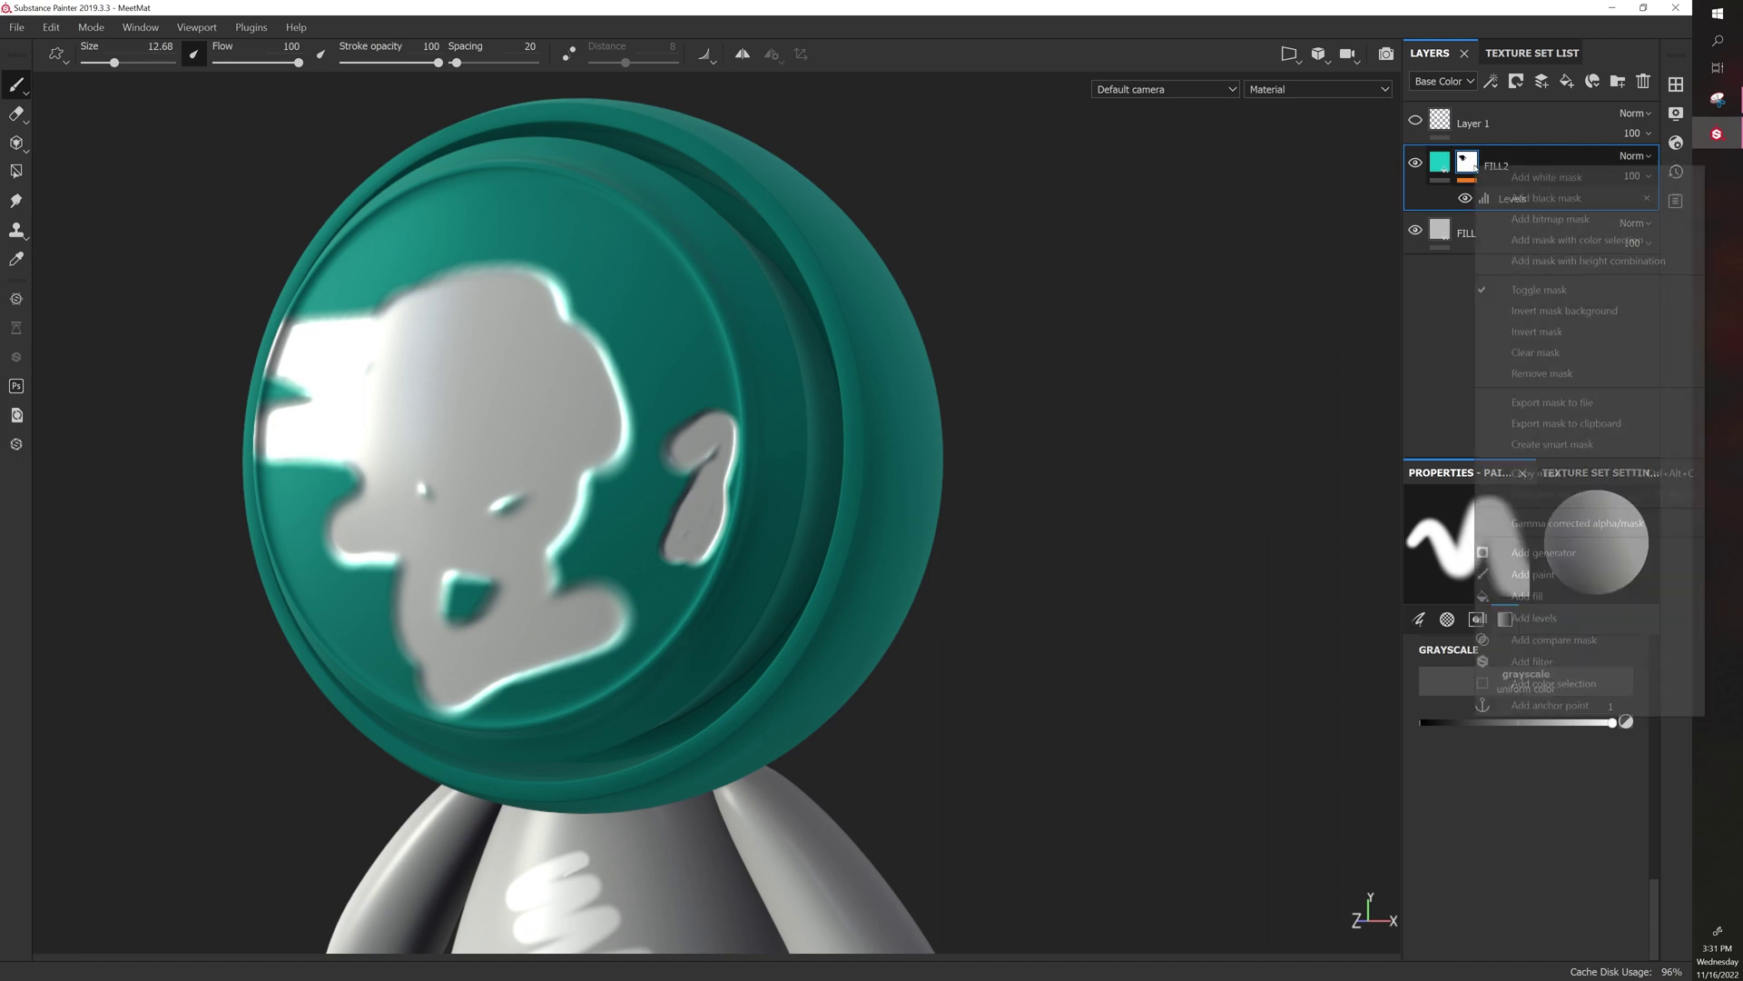
click(1546, 373)
right_click(1469, 164)
click(1511, 190)
Paint large zigzag strokes with grayscale 0 into FILL2's white mask across the middle of the face disc
alt+drag(914, 358, 1081, 381)
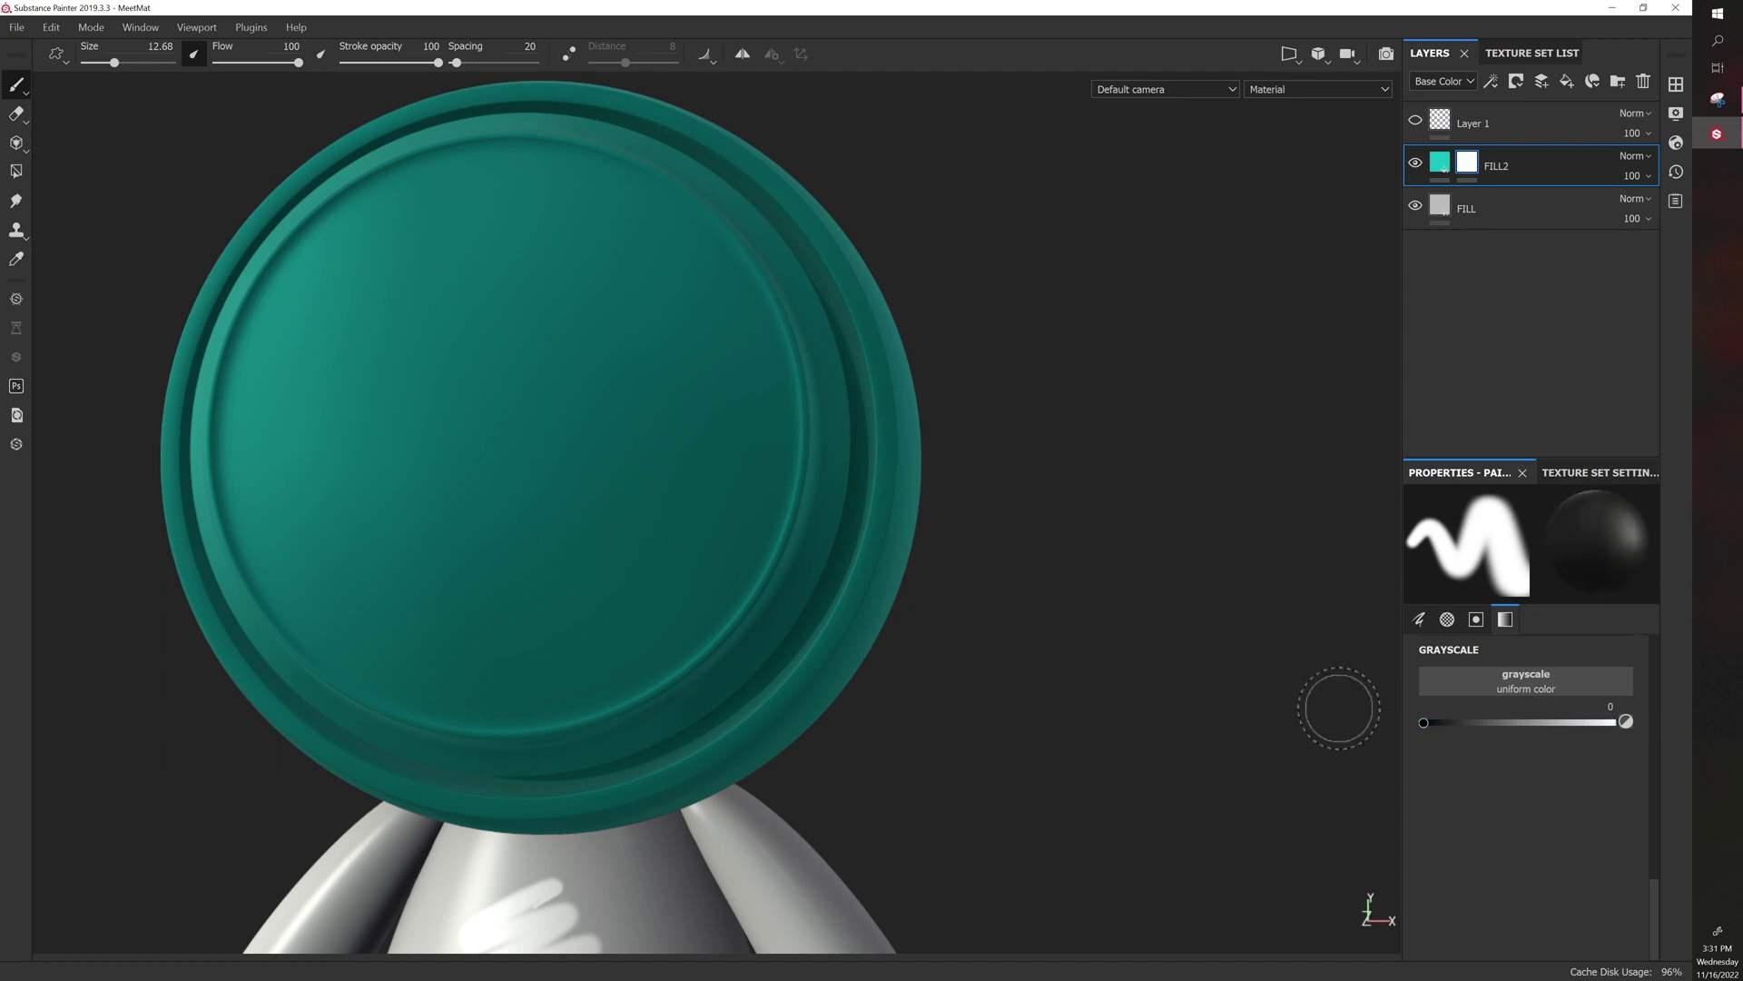
drag(623, 531, 606, 266)
mouse_move(363, 571)
mouse_down()
mouse_move(472, 467)
mouse_move(445, 382)
mouse_move(388, 514)
mouse_move(341, 472)
mouse_move(367, 426)
mouse_move(495, 362)
mouse_move(569, 367)
mouse_move(439, 459)
mouse_move(493, 482)
mouse_move(370, 389)
mouse_move(330, 404)
mouse_move(424, 266)
mouse_up()
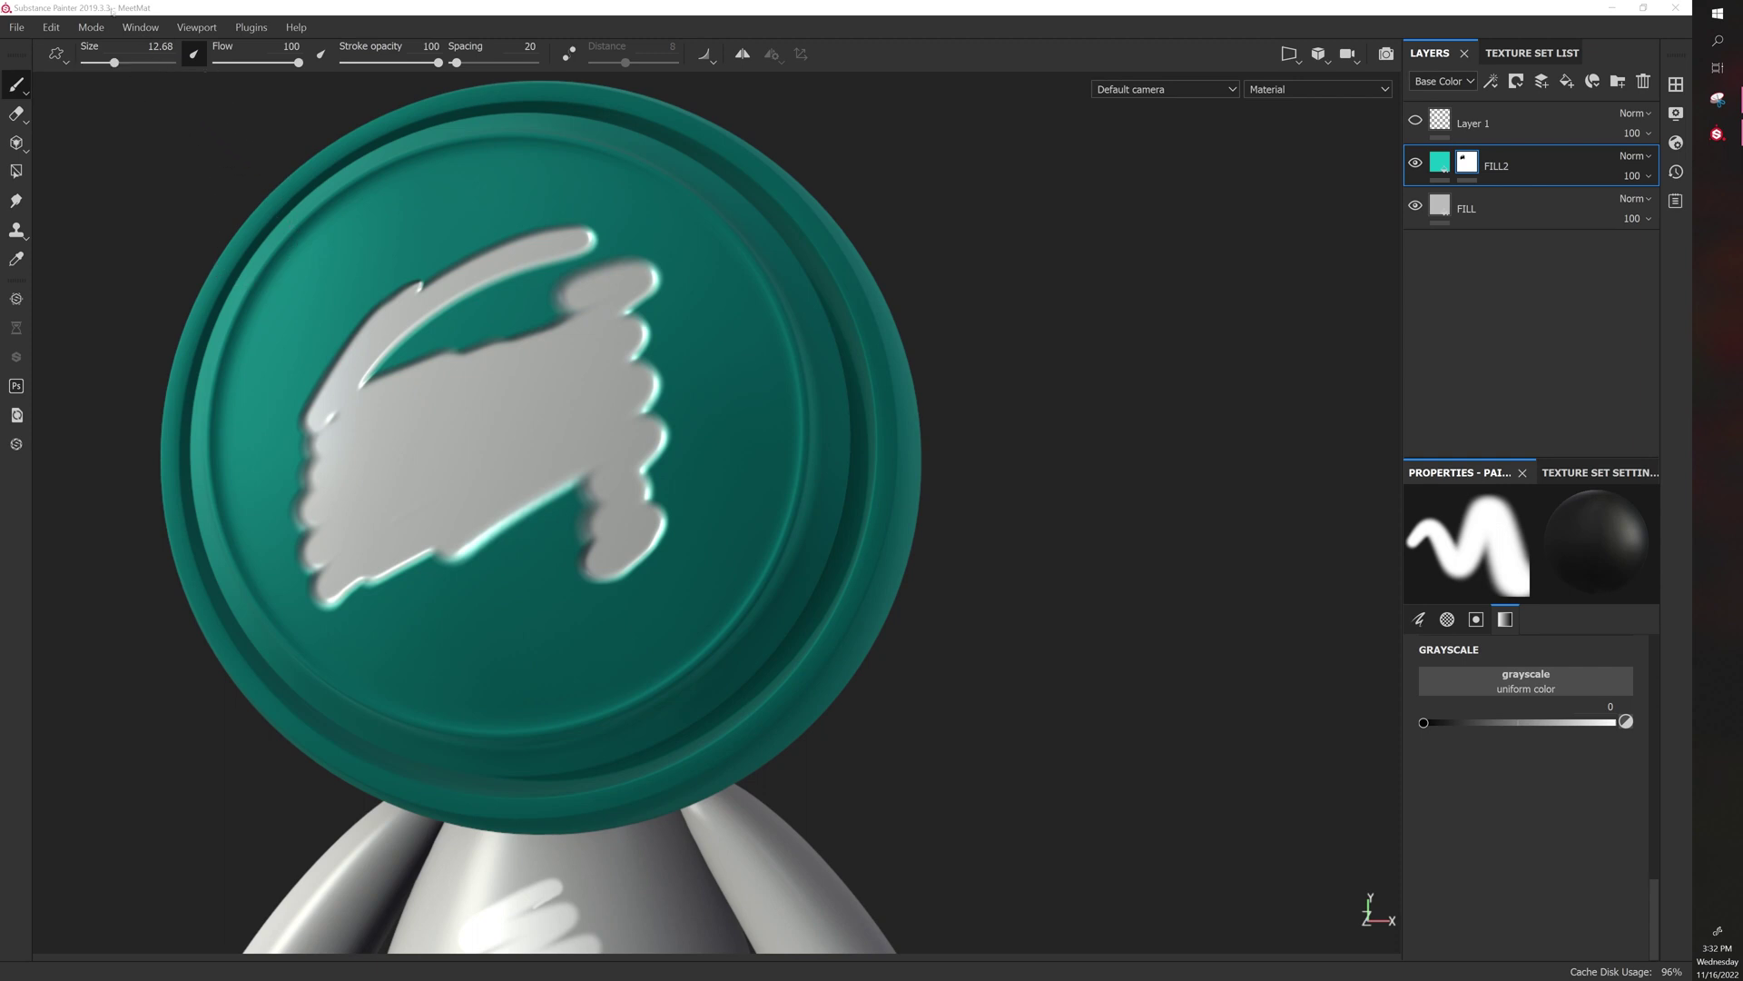
Show the Shelf as a floating window and move it slightly up over the viewport
click(137, 28)
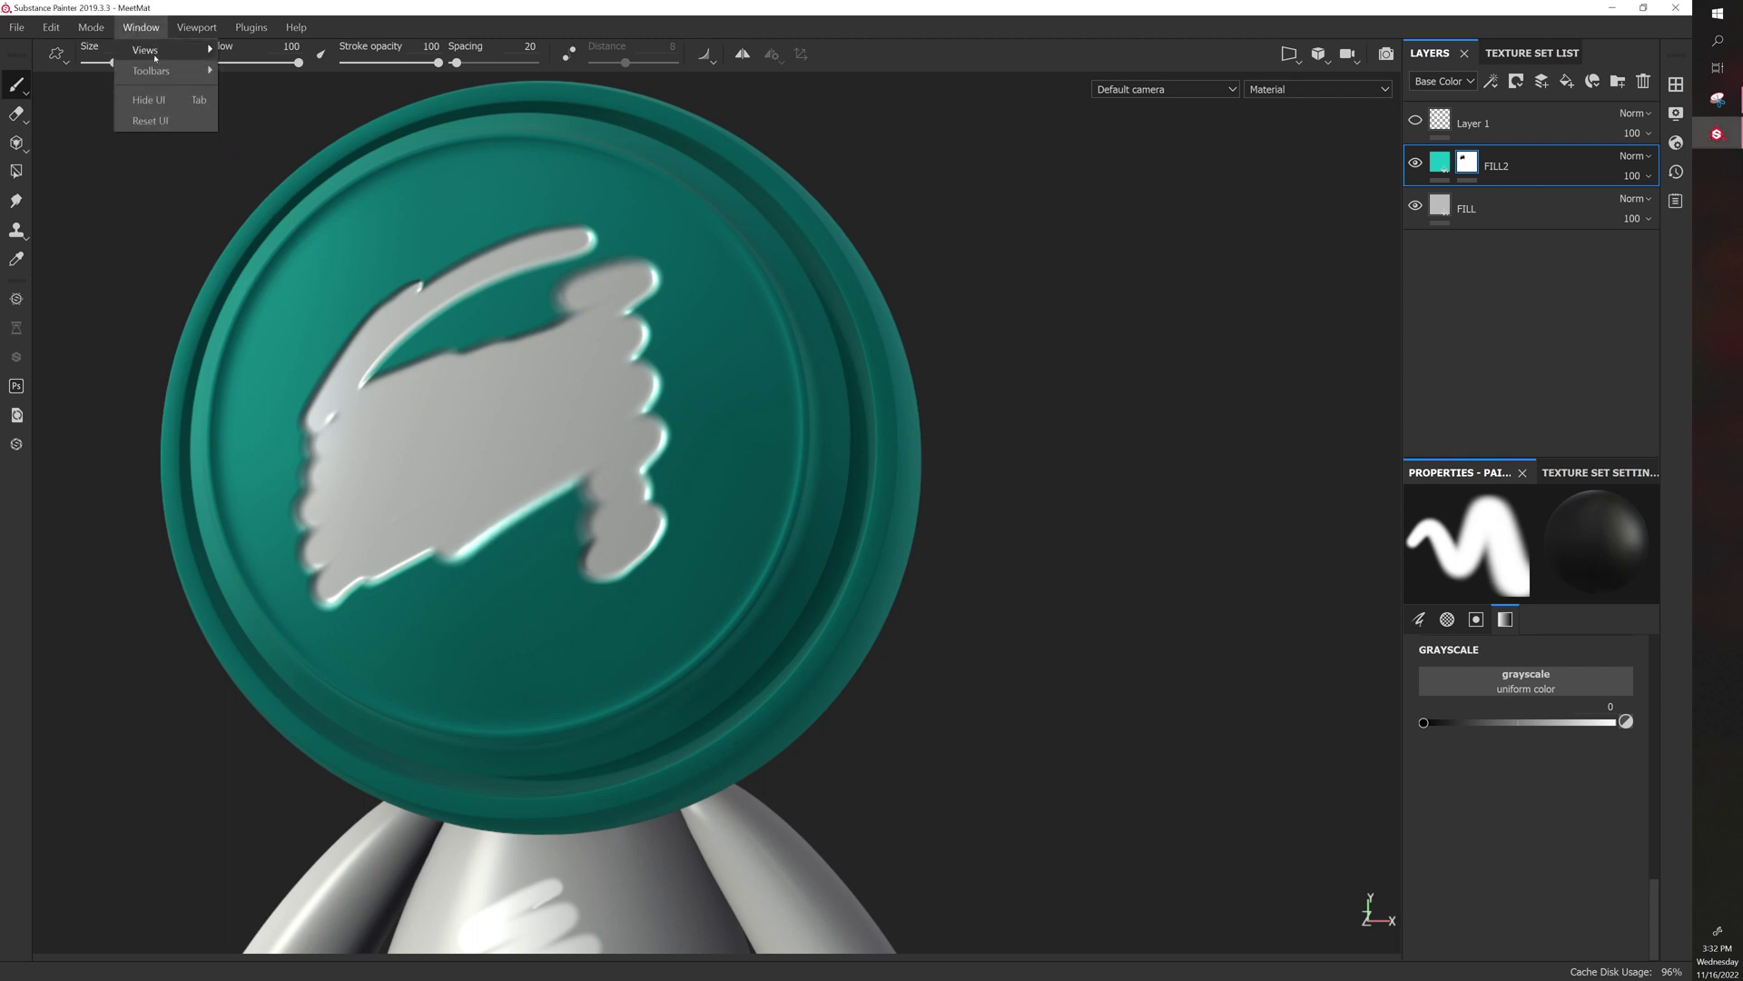
mouse_move(156, 58)
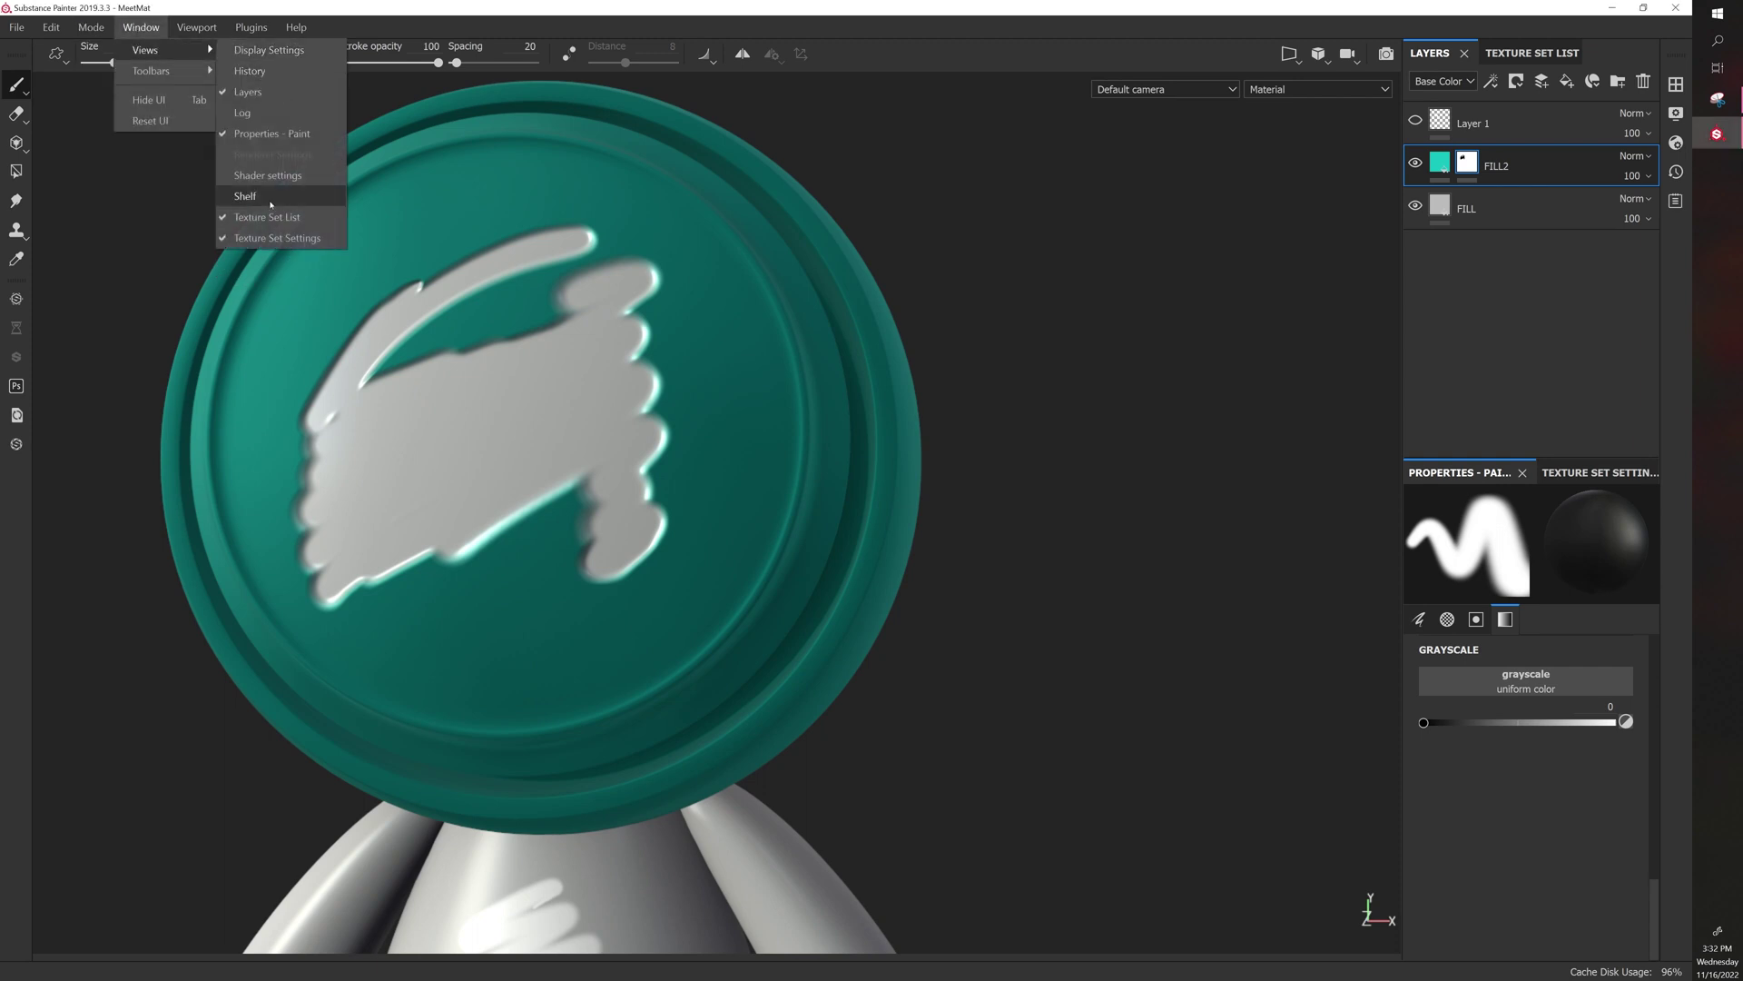
click(245, 197)
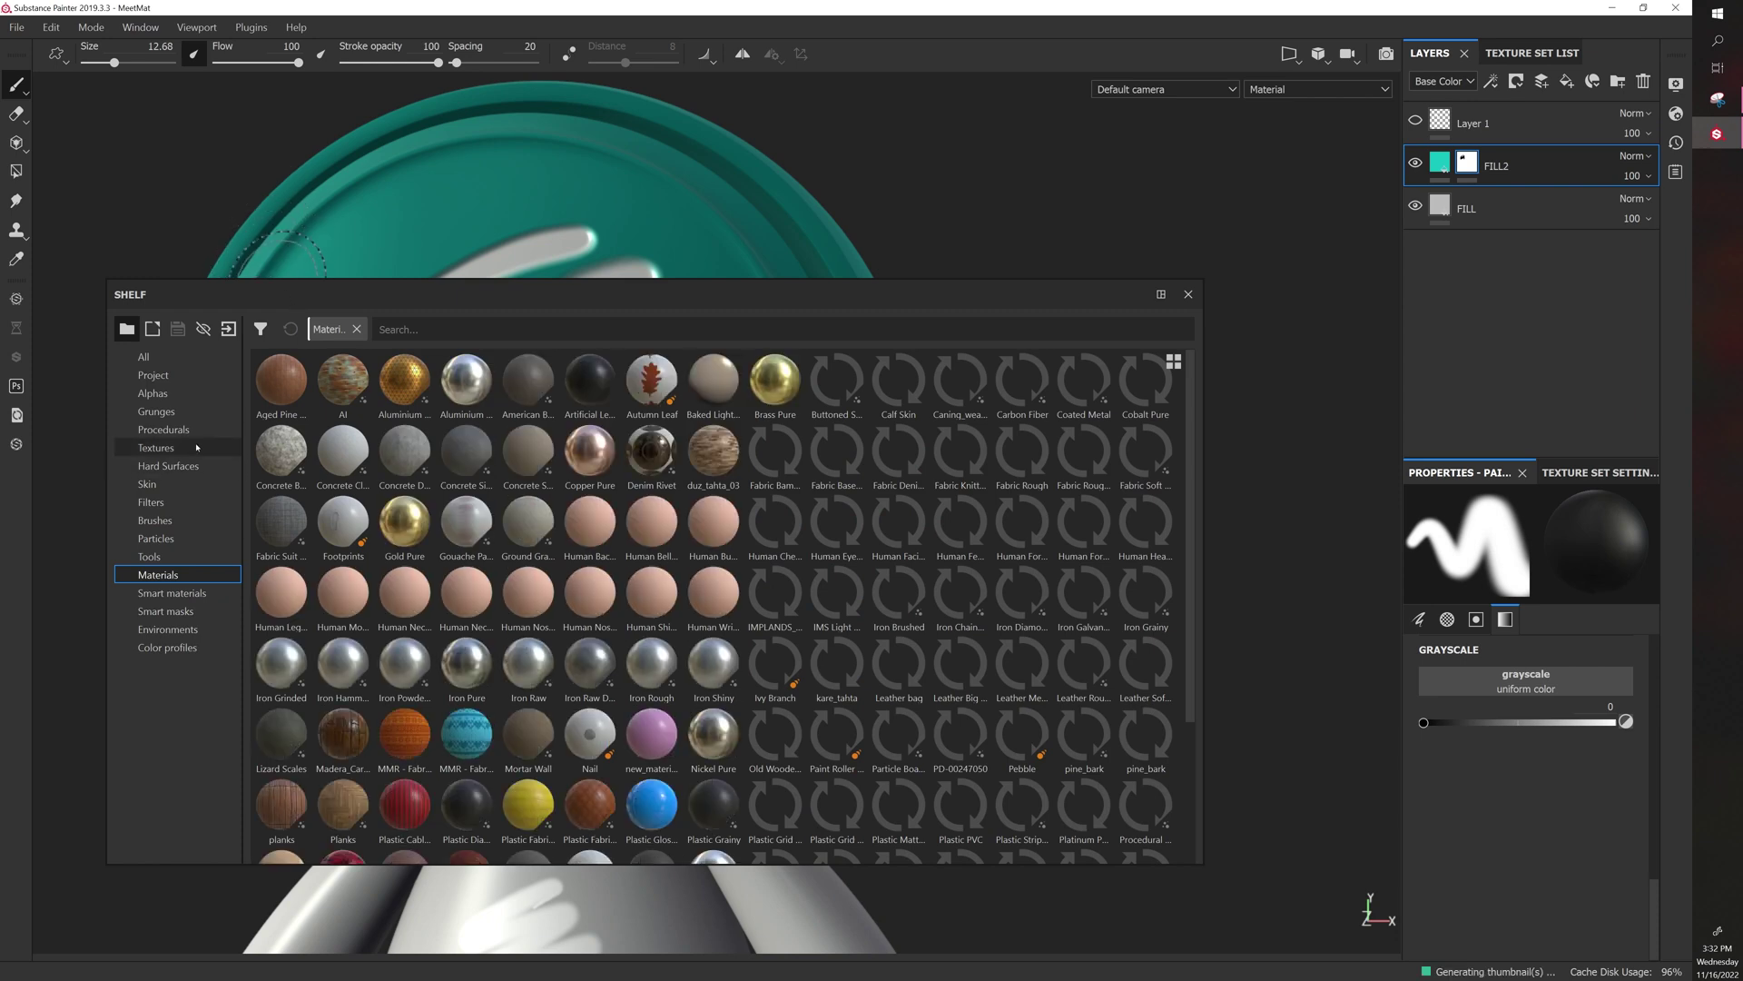
drag(239, 293, 242, 227)
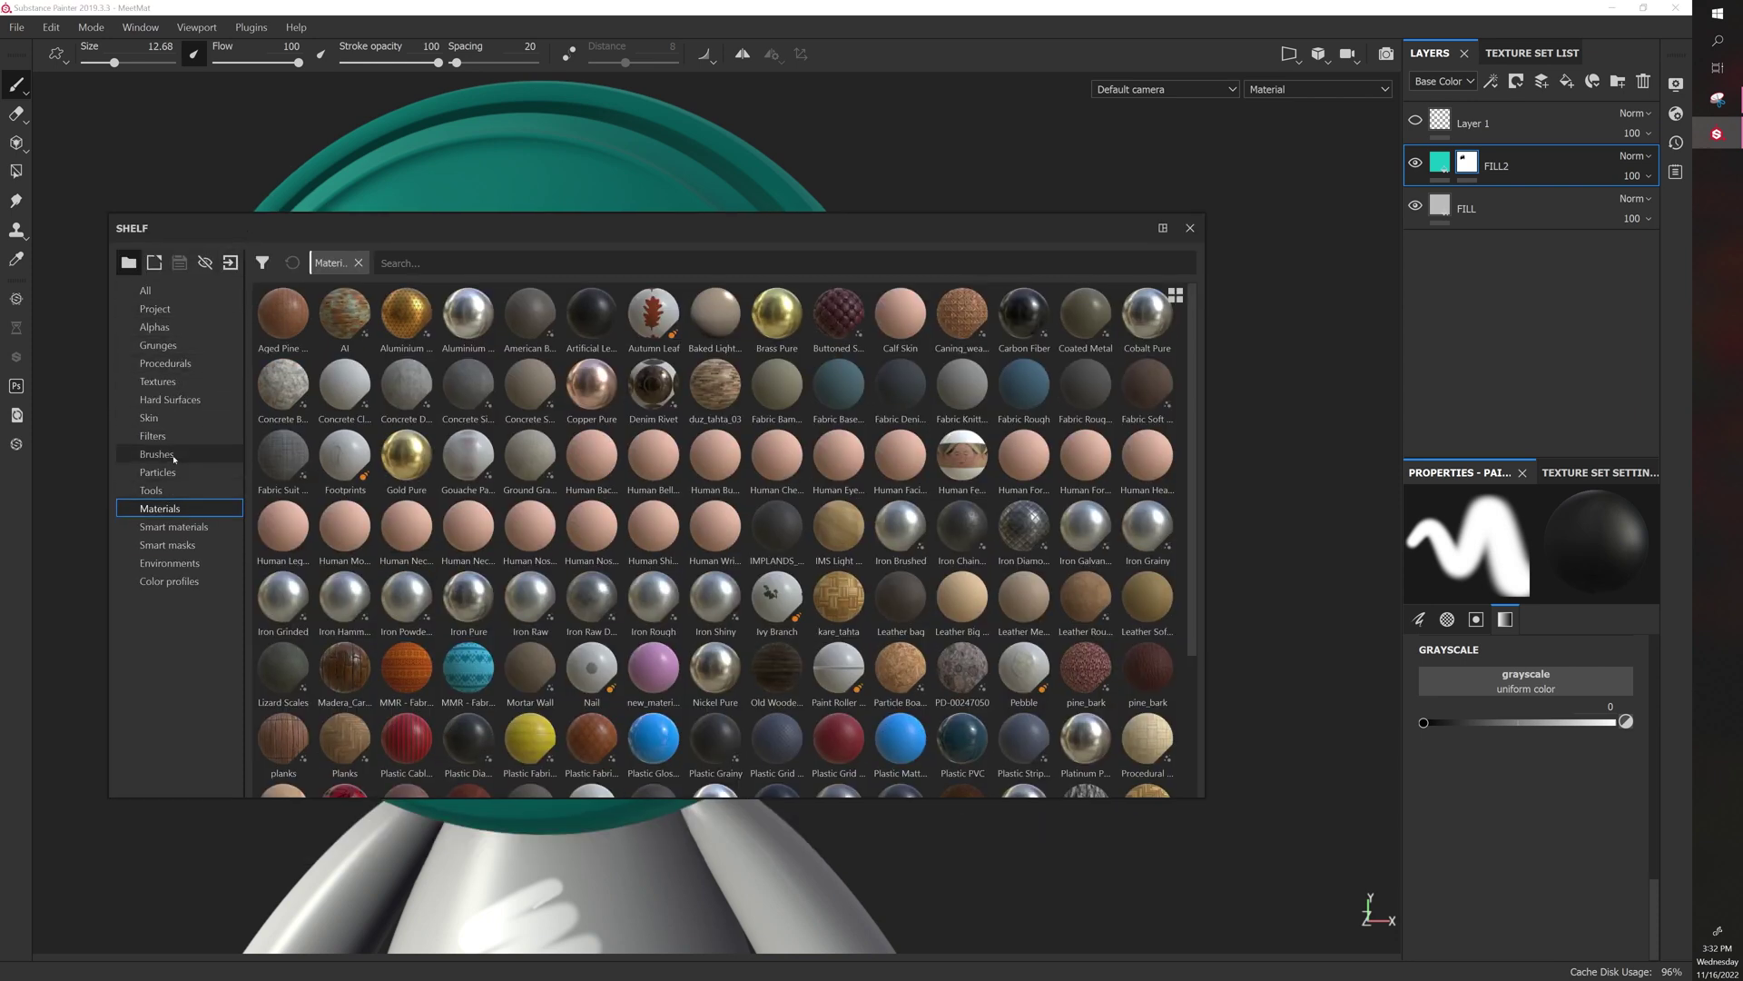
Choose the Artistic Hairy Paint brush from the Shelf's brushes and paint black mask strokes along the face disc's right and upper edges
click(205, 455)
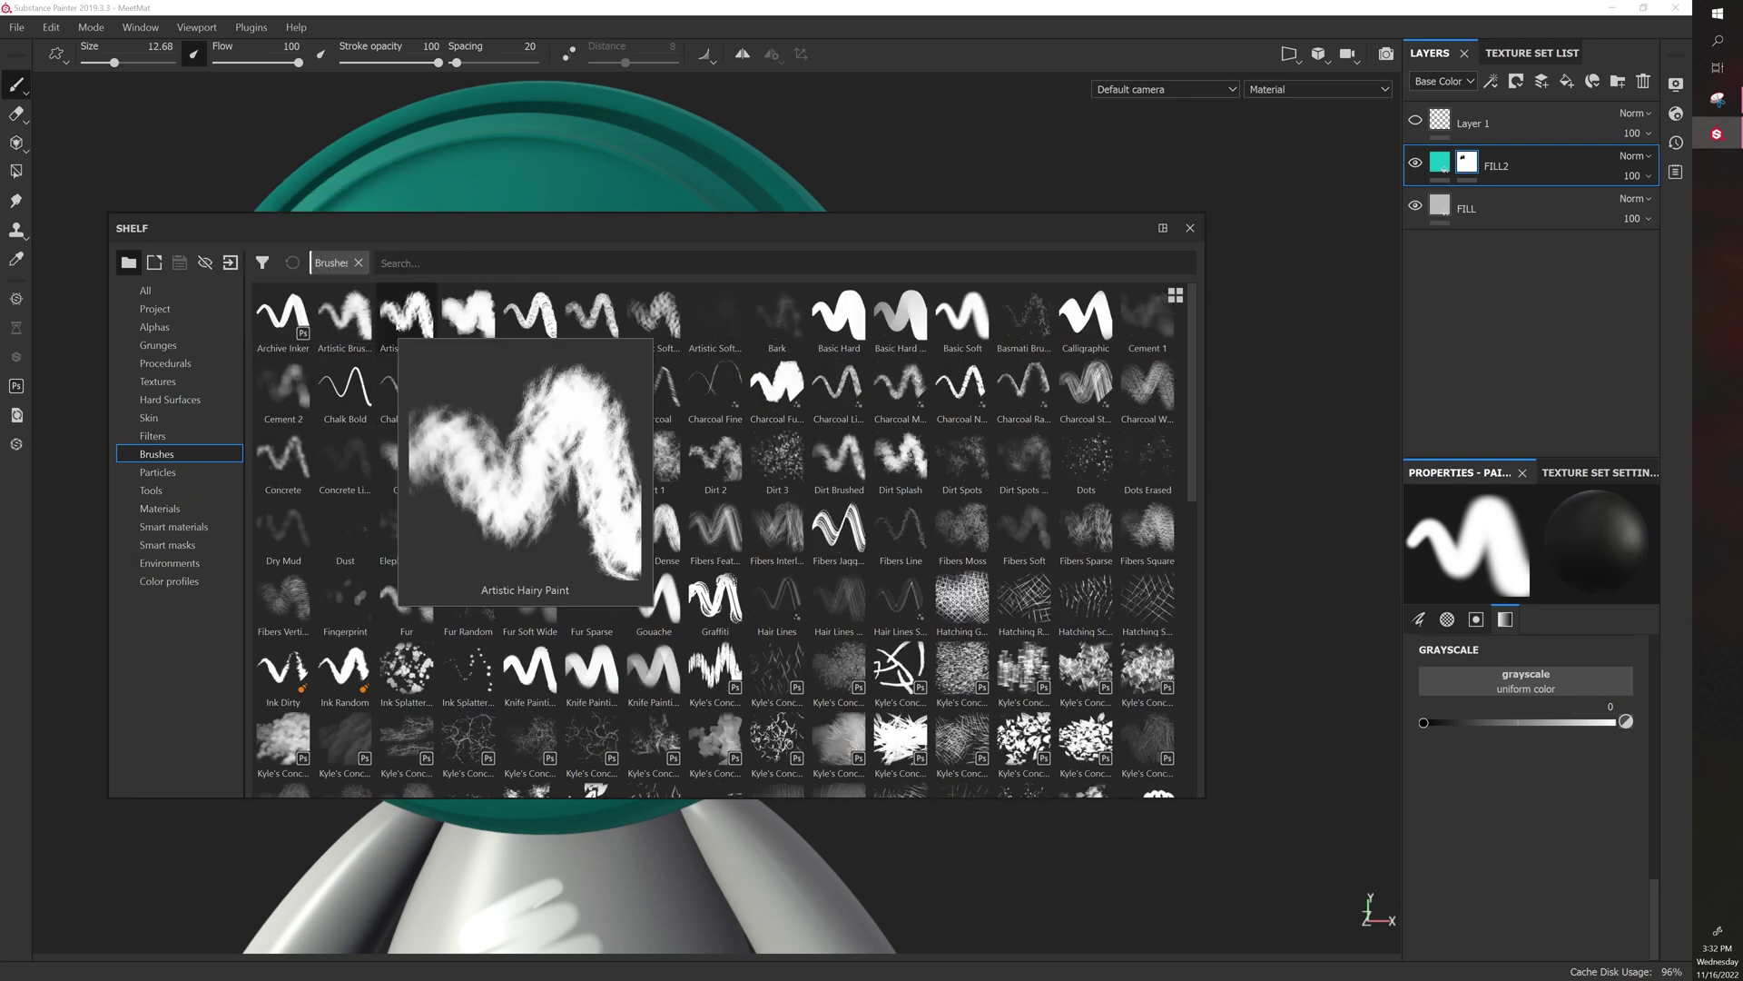
click(406, 316)
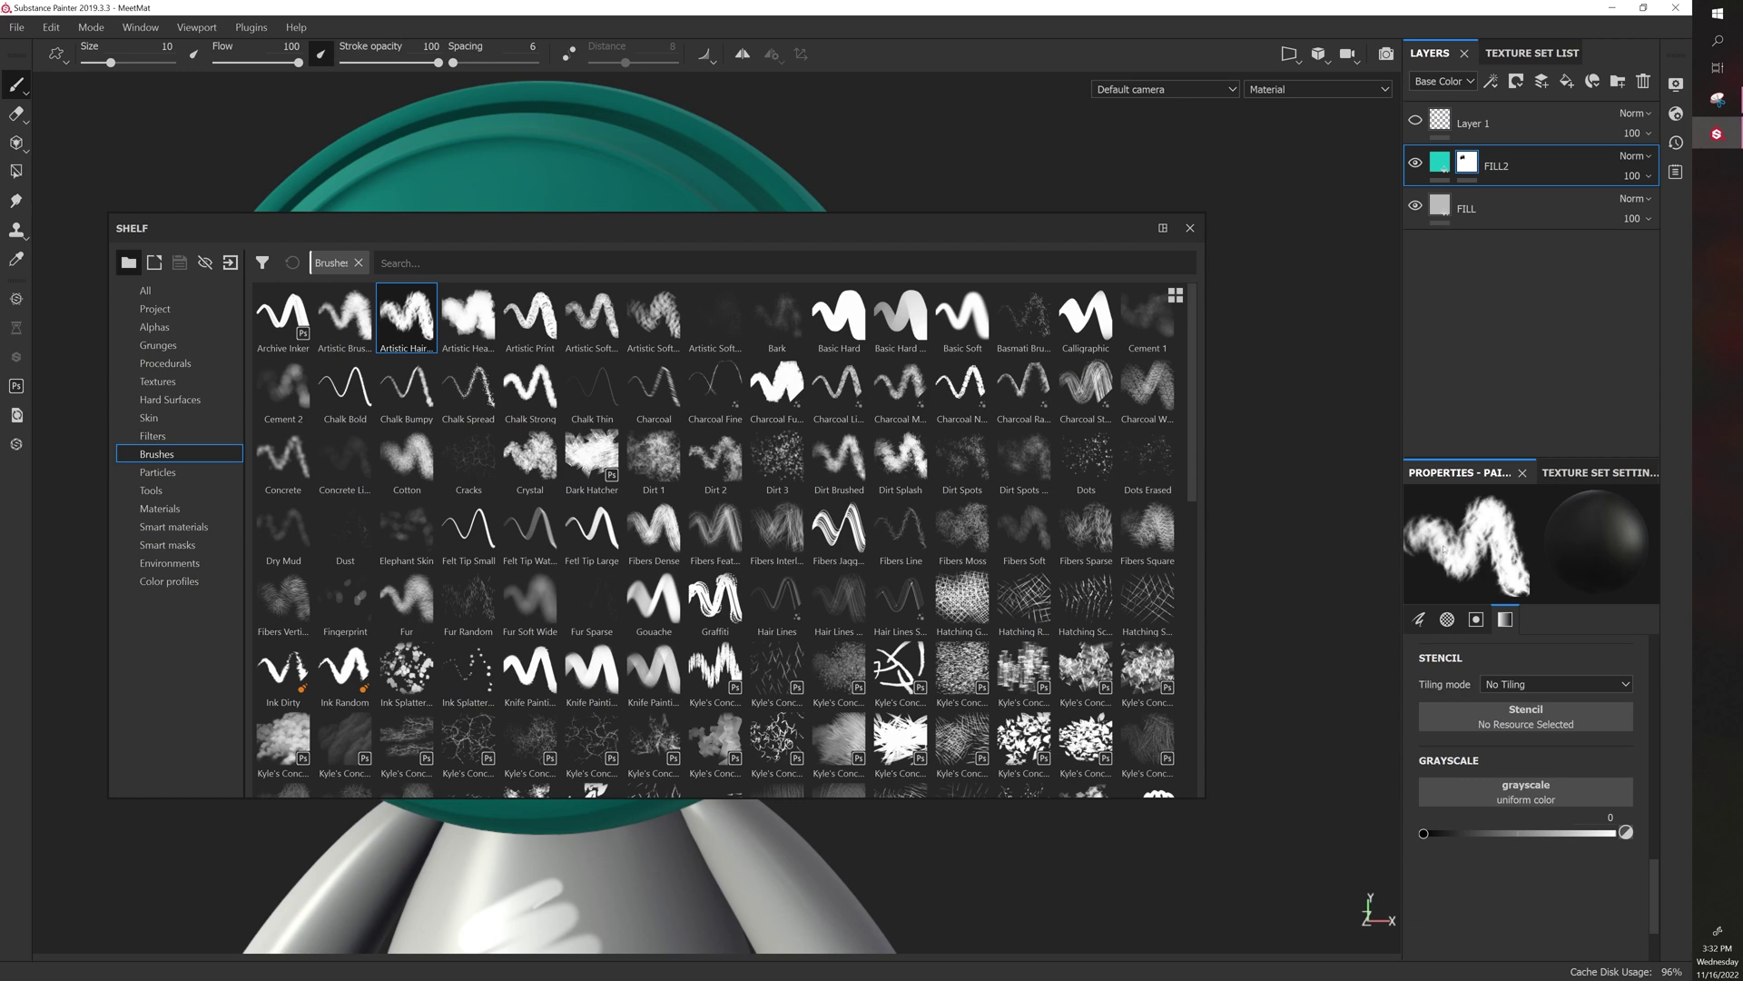
drag(718, 232, 749, 522)
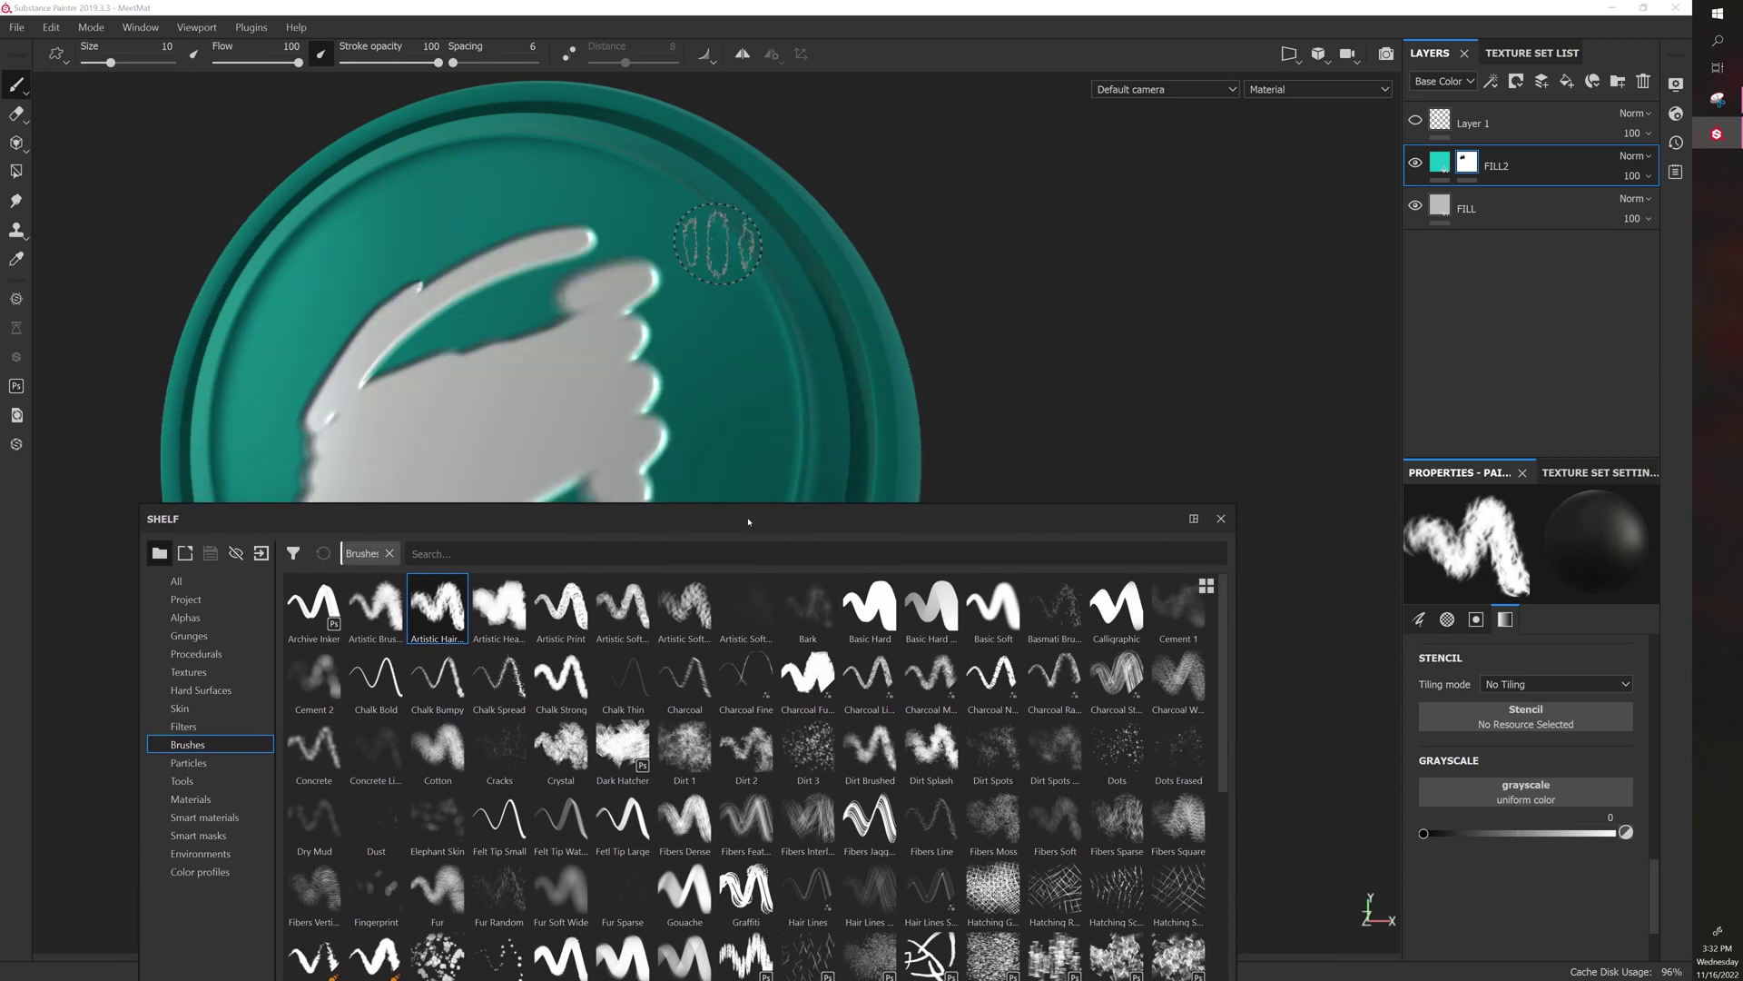
mouse_move(737, 354)
mouse_down()
mouse_move(754, 358)
mouse_move(750, 289)
mouse_up()
mouse_move(574, 177)
mouse_down()
mouse_move(471, 171)
mouse_move(392, 211)
mouse_up()
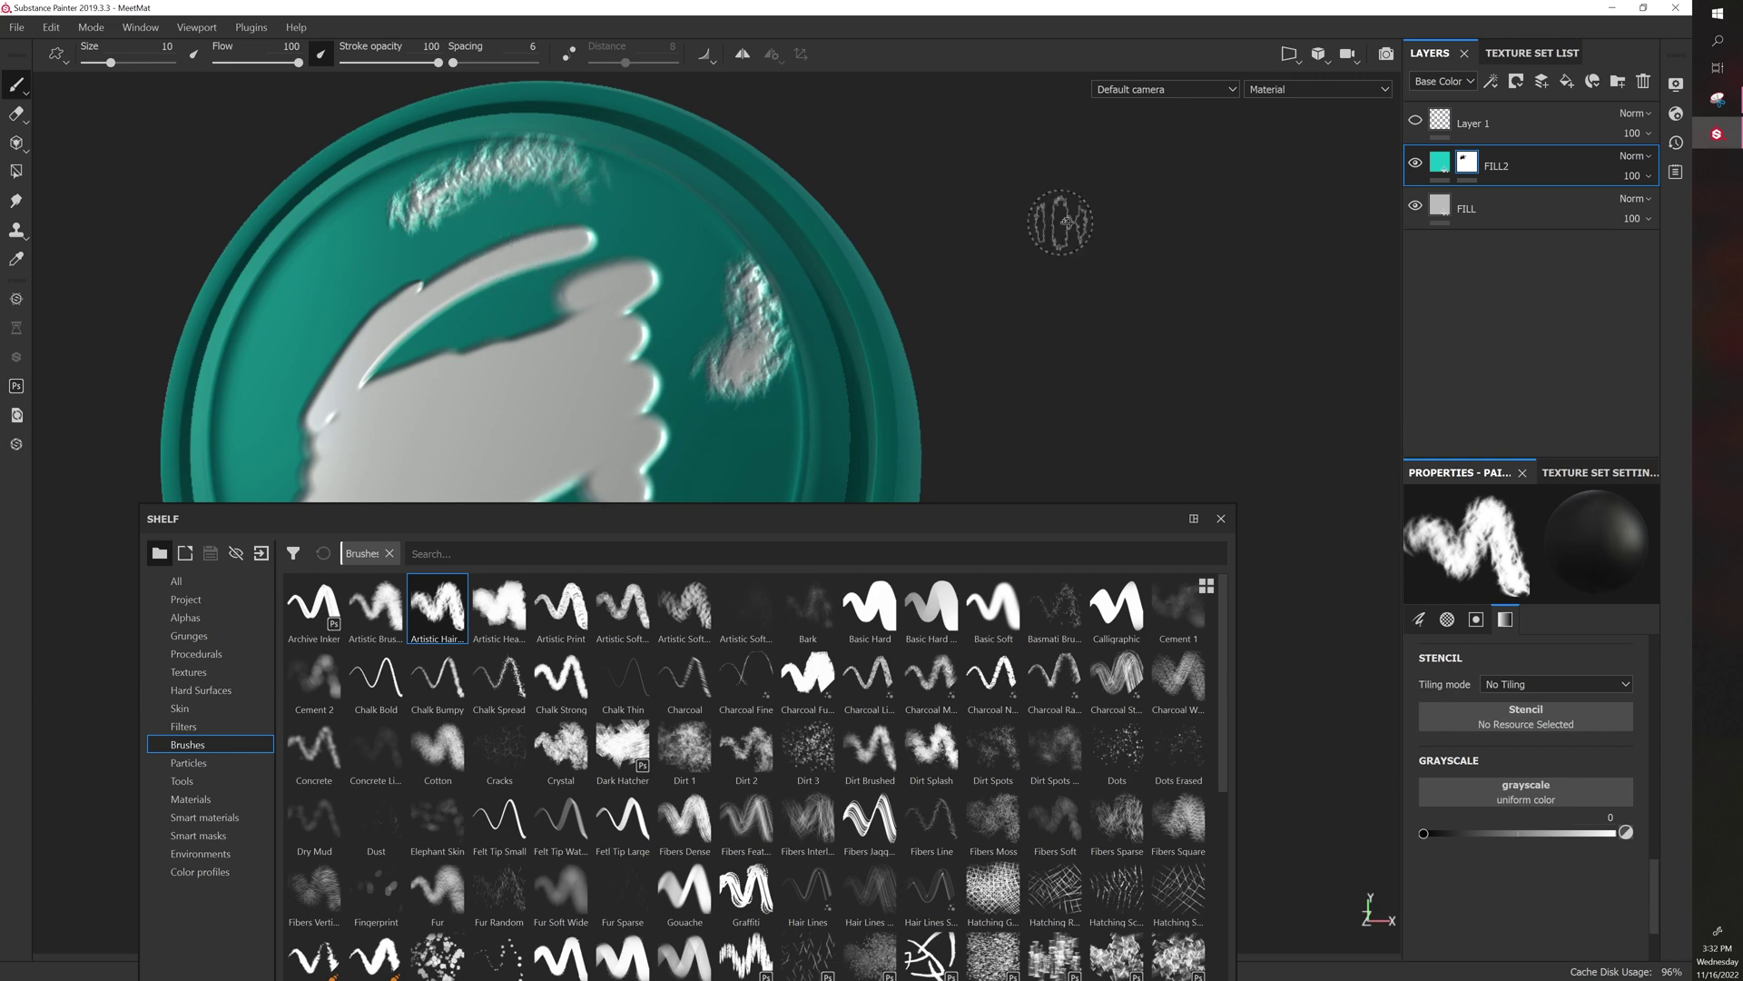
Select the artistic brush beside Artistic Hairy Paint and paint black mask patches along the disc's upper-left edge at size 12.17
alt+drag(1100, 221, 874, 291)
click(499, 610)
mouse_move(290, 255)
mouse_down()
mouse_move(445, 172)
mouse_move(243, 349)
mouse_move(251, 416)
mouse_up()
scroll(482, 298, down, 2)
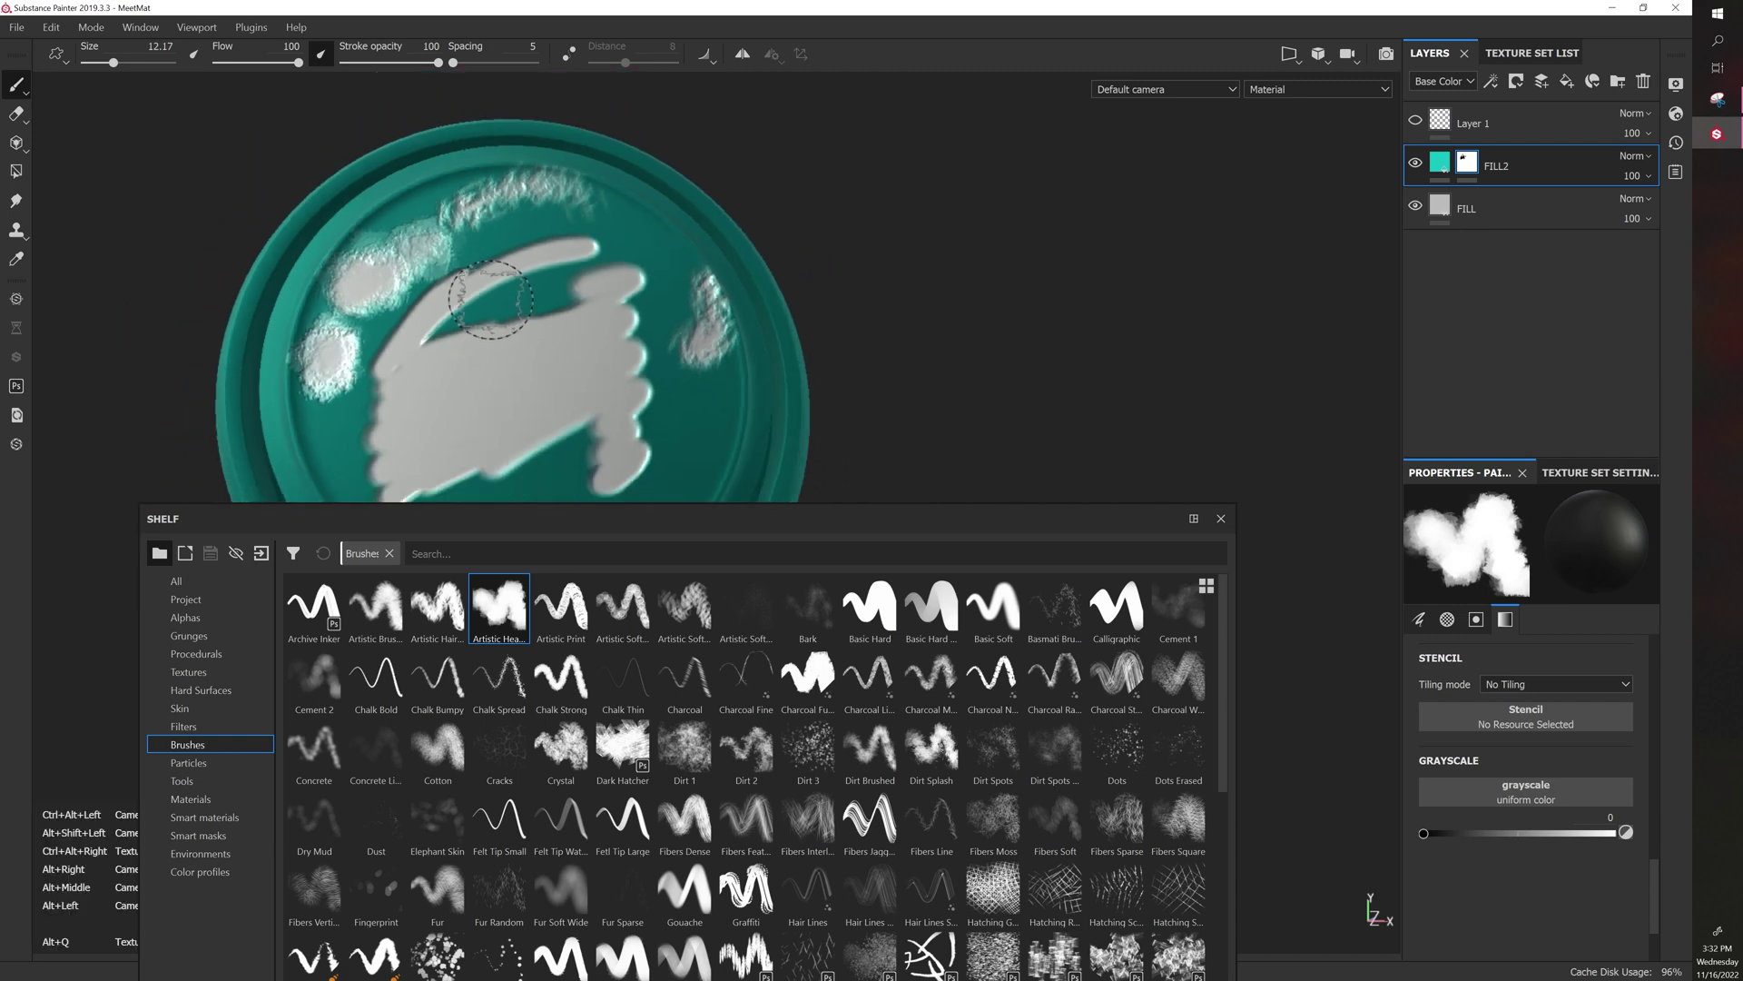
alt+drag(490, 309, 490, 282)
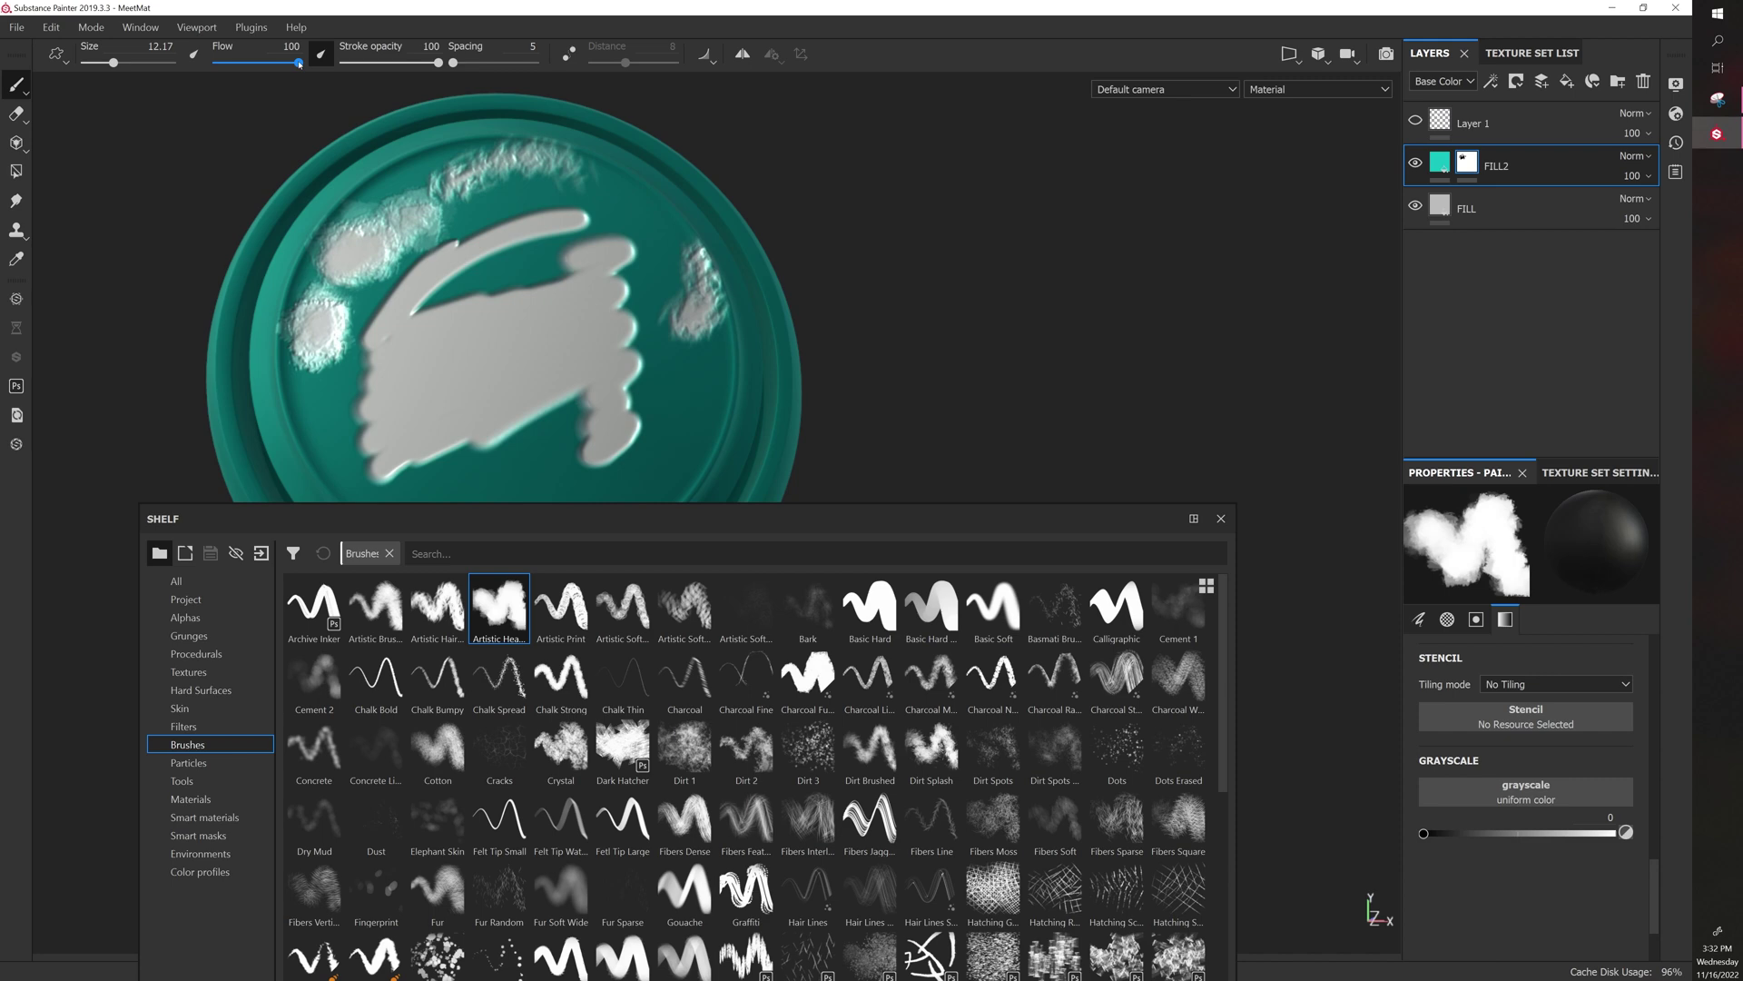
Paint a faint mask patch at the disc's left edge with stroke opacity 47, and reset the stroke opacity to 100
mouse_move(435, 63)
mouse_down()
mouse_move(351, 67)
mouse_move(451, 66)
mouse_move(403, 63)
mouse_move(441, 83)
mouse_move(385, 86)
mouse_up()
drag(308, 433, 328, 413)
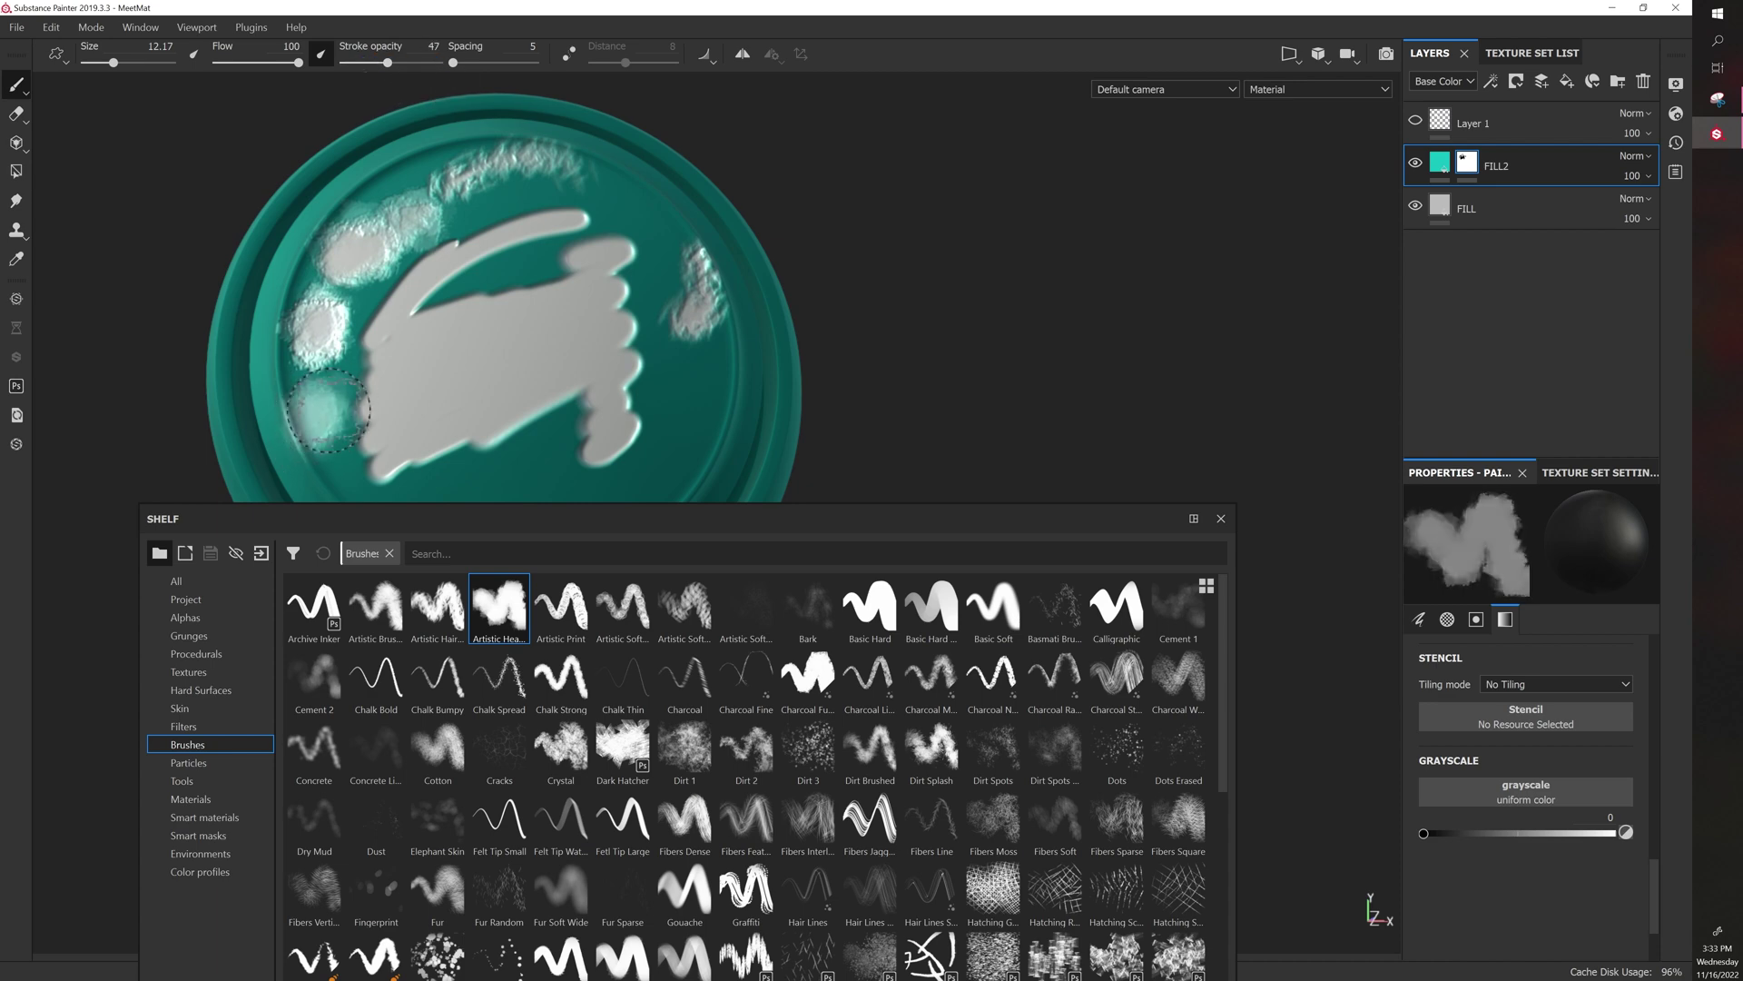
drag(388, 63, 440, 66)
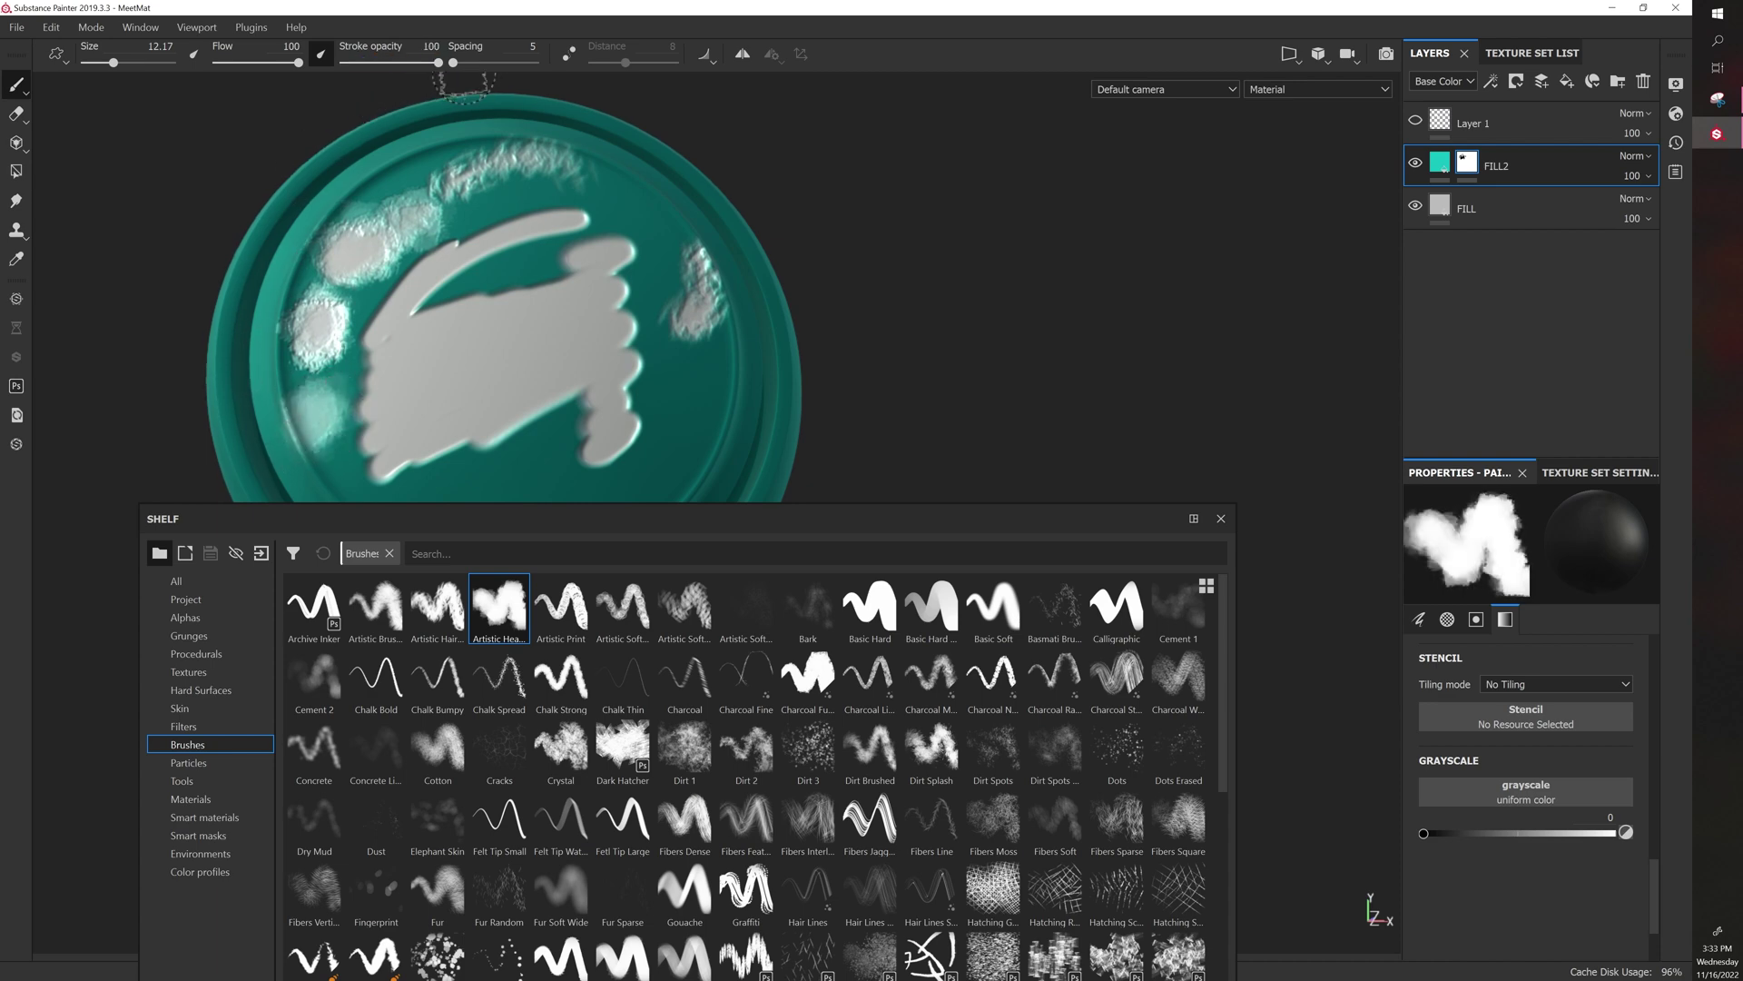
Paint a soft mask patch at the disc's right edge with flow 20, and reset the flow to 100
drag(296, 63, 233, 63)
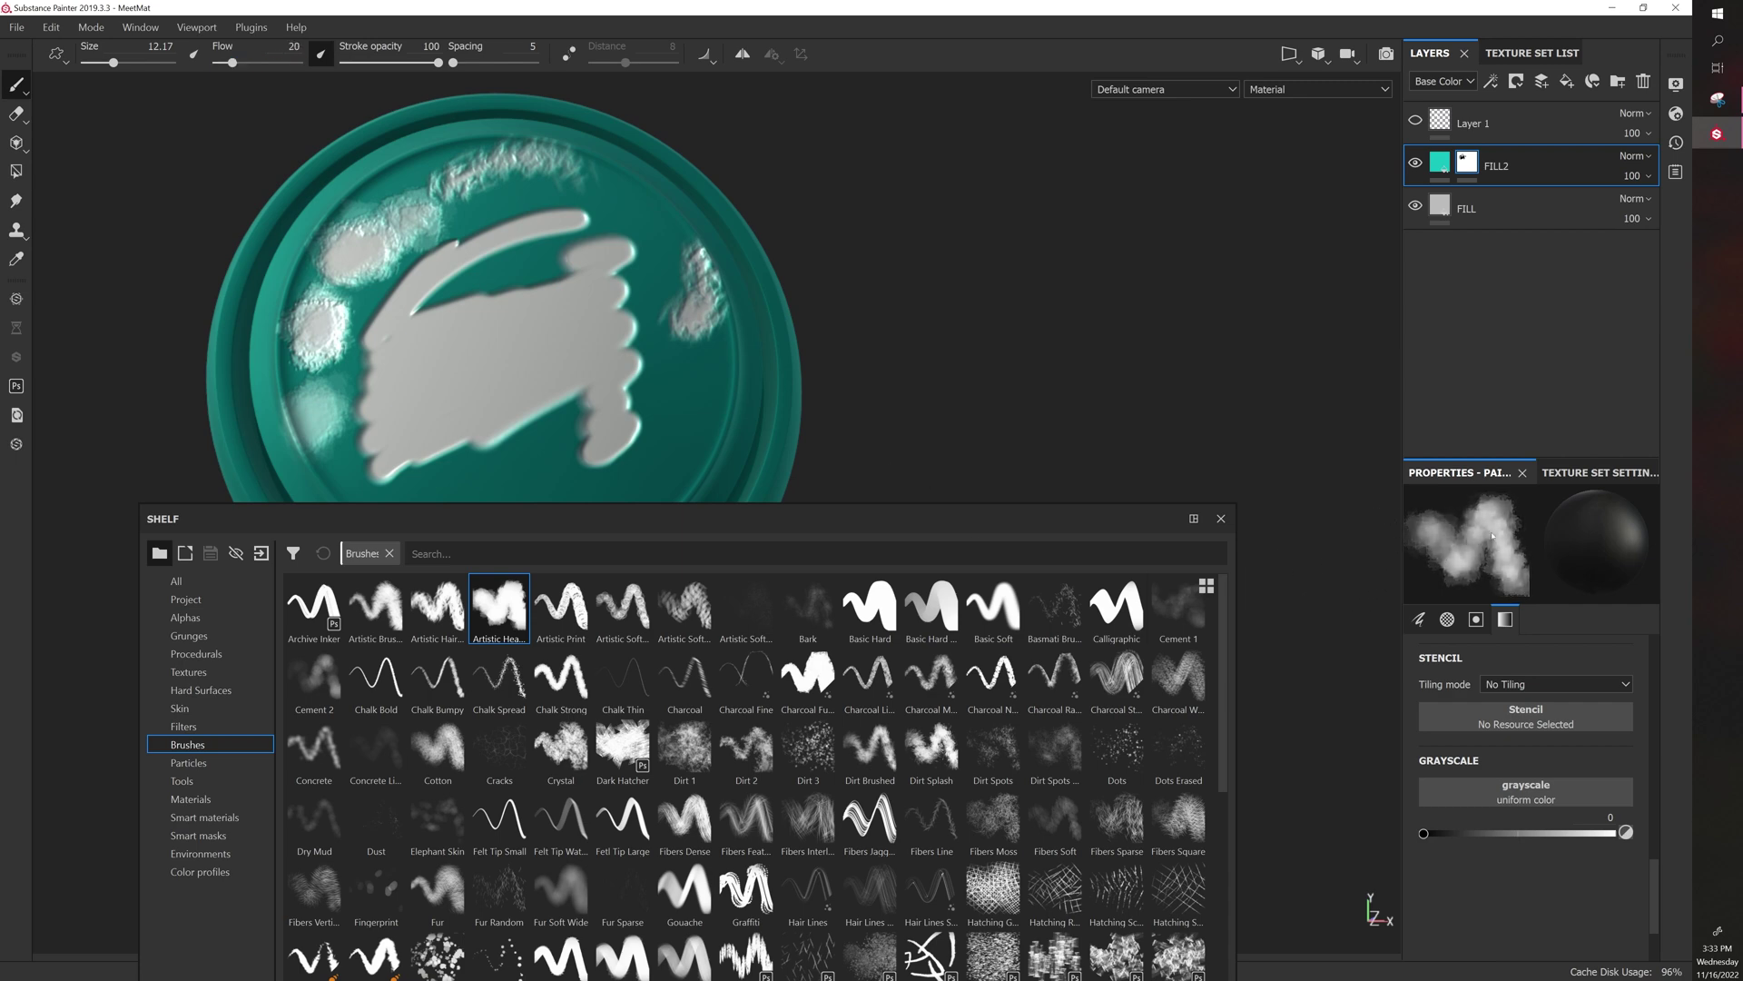
drag(729, 411, 716, 418)
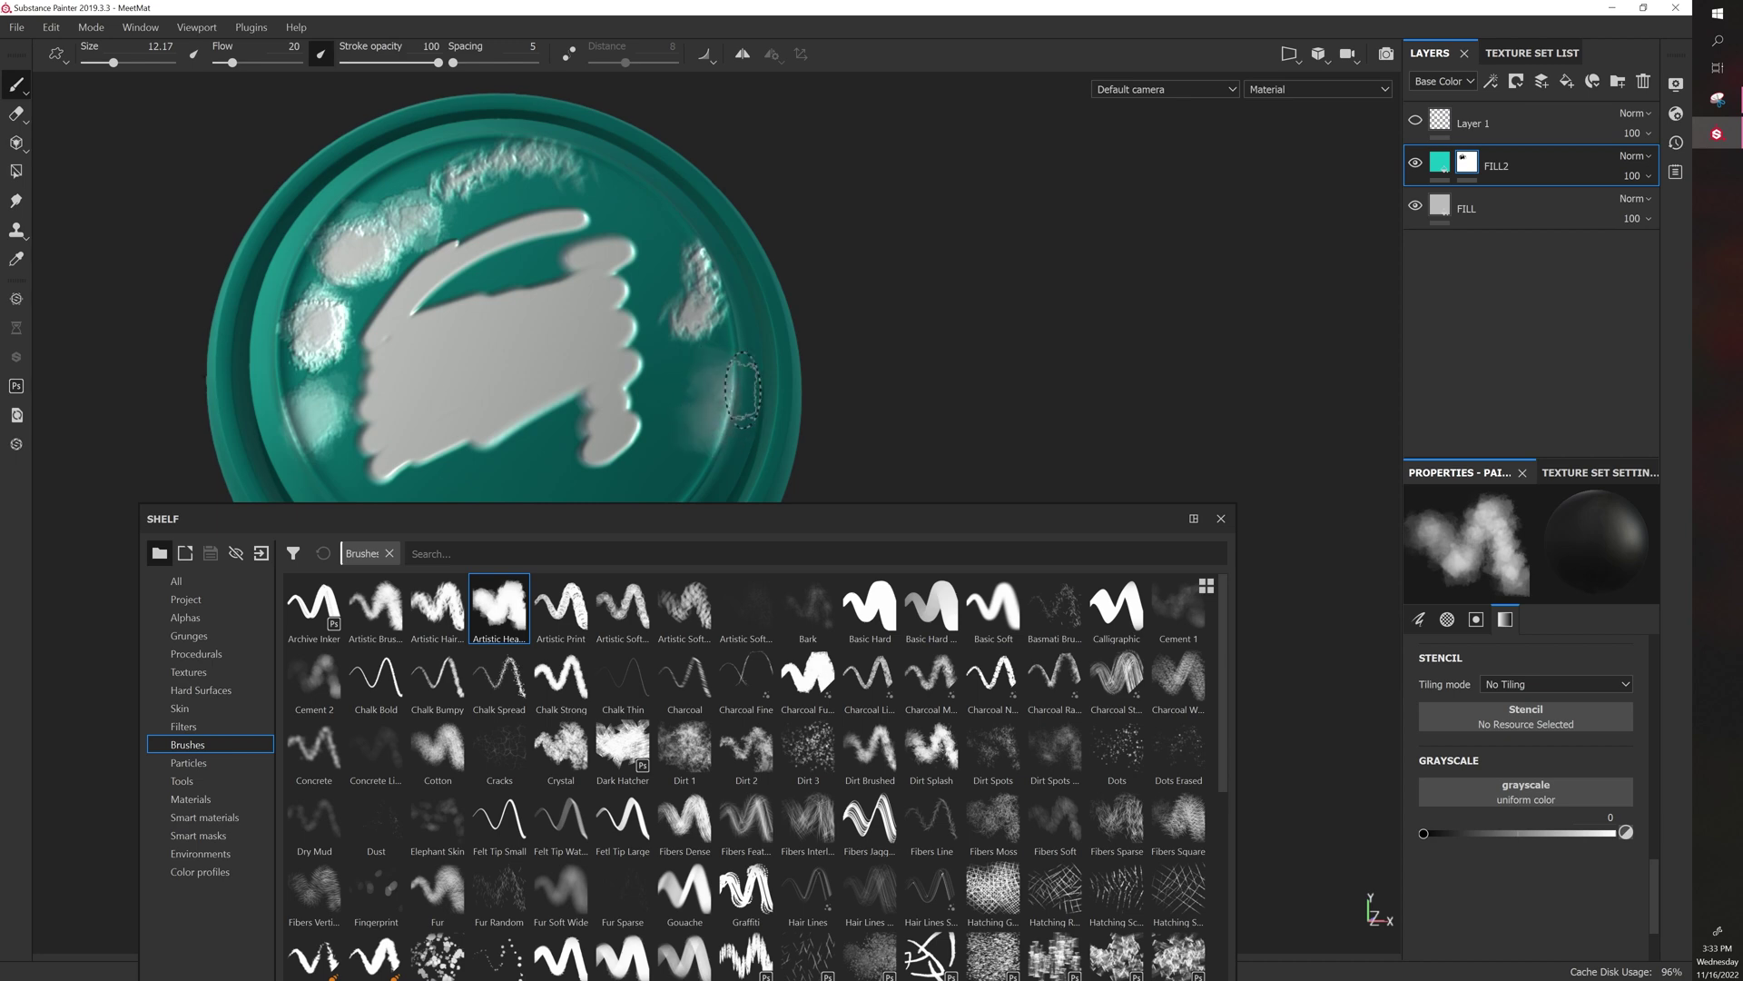
drag(261, 62, 304, 63)
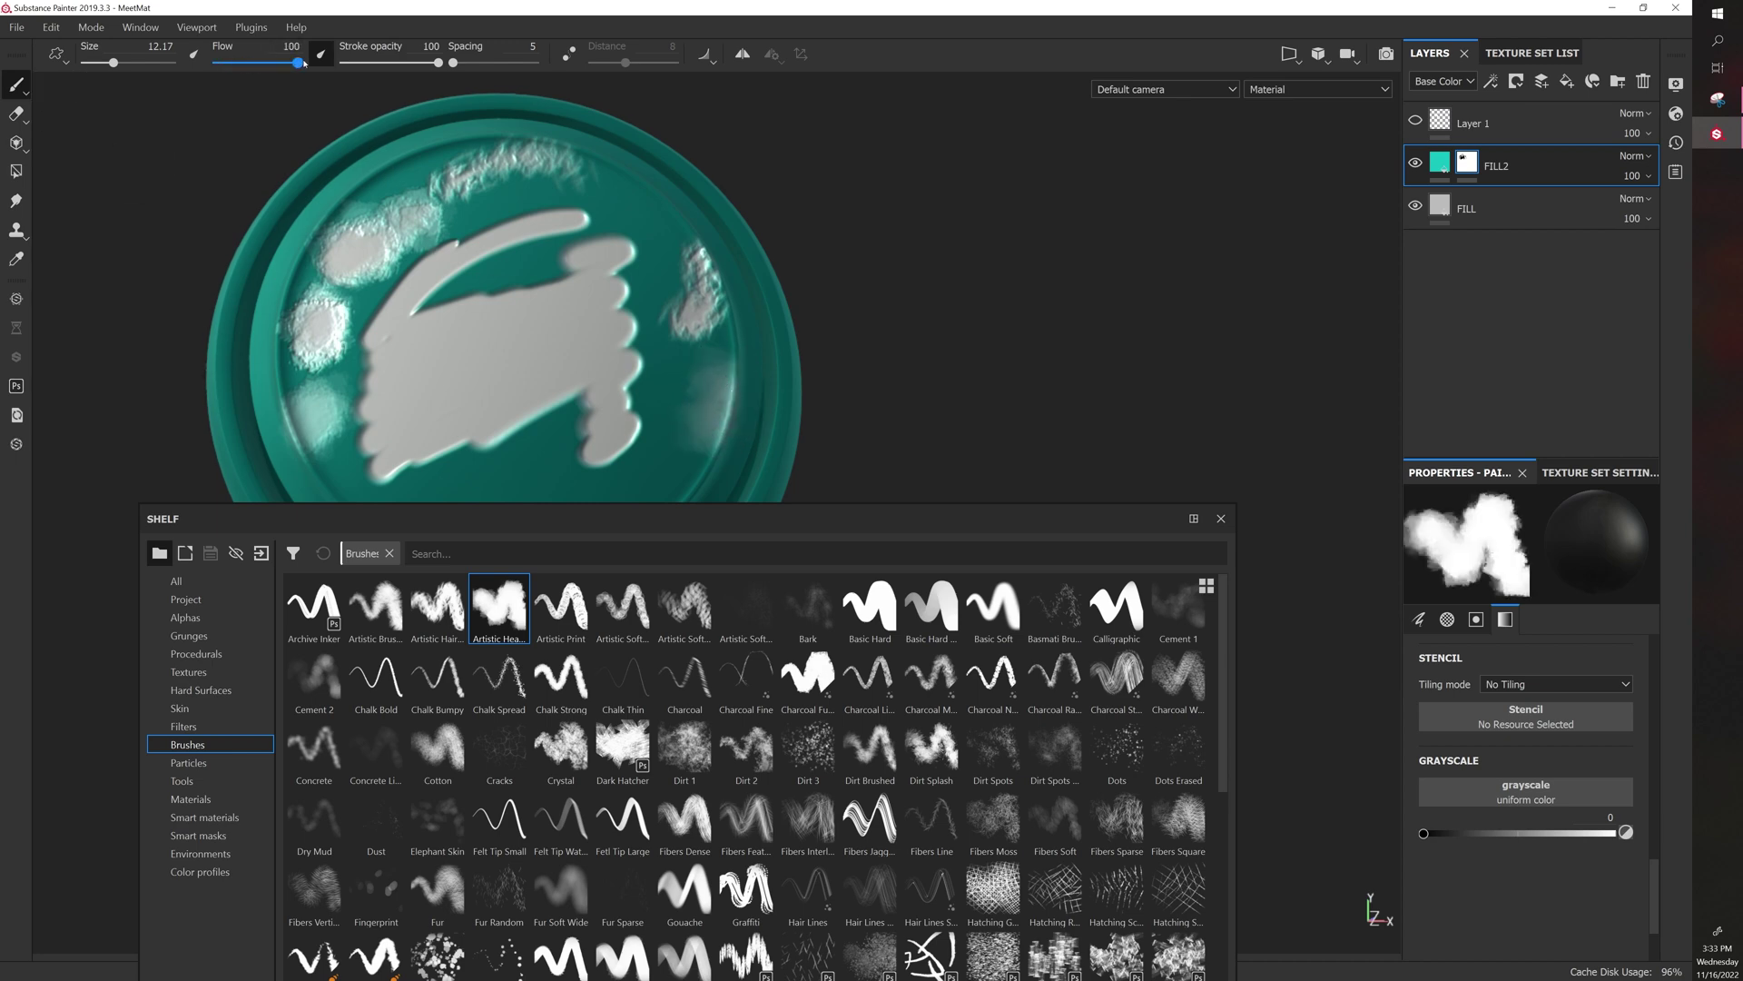
drag(421, 65, 379, 65)
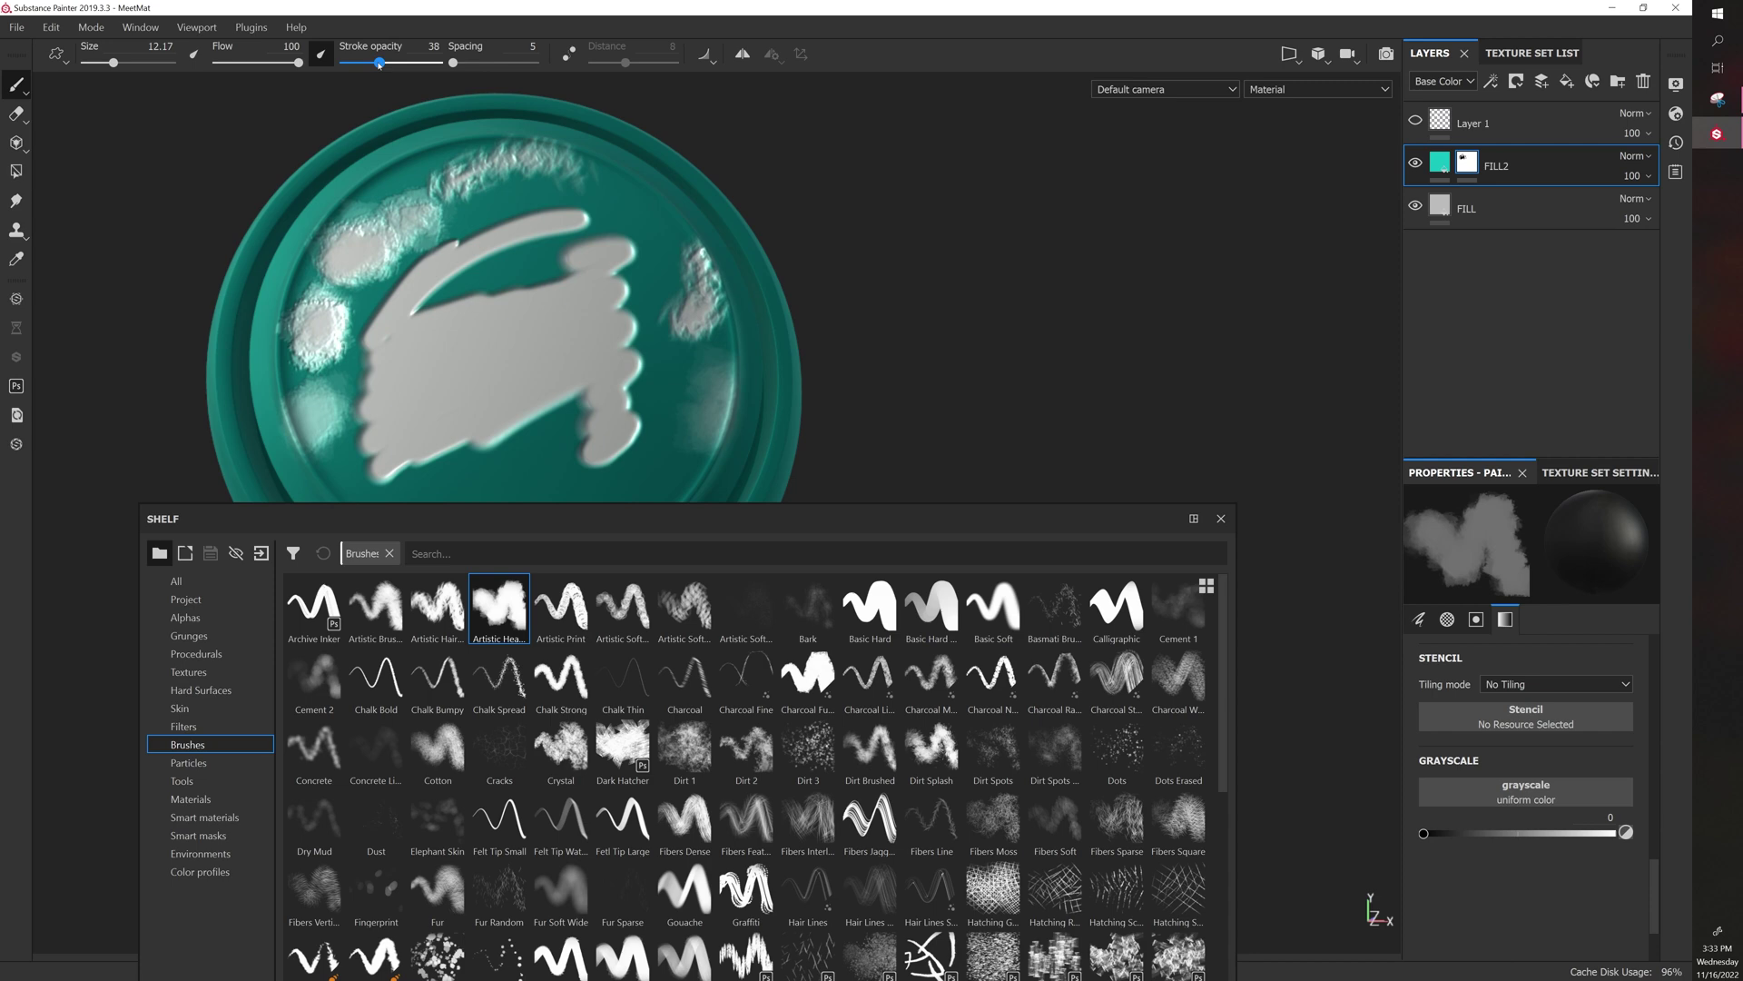
drag(380, 63, 441, 64)
mouse_move(301, 64)
mouse_down()
mouse_move(224, 65)
mouse_move(346, 64)
mouse_up()
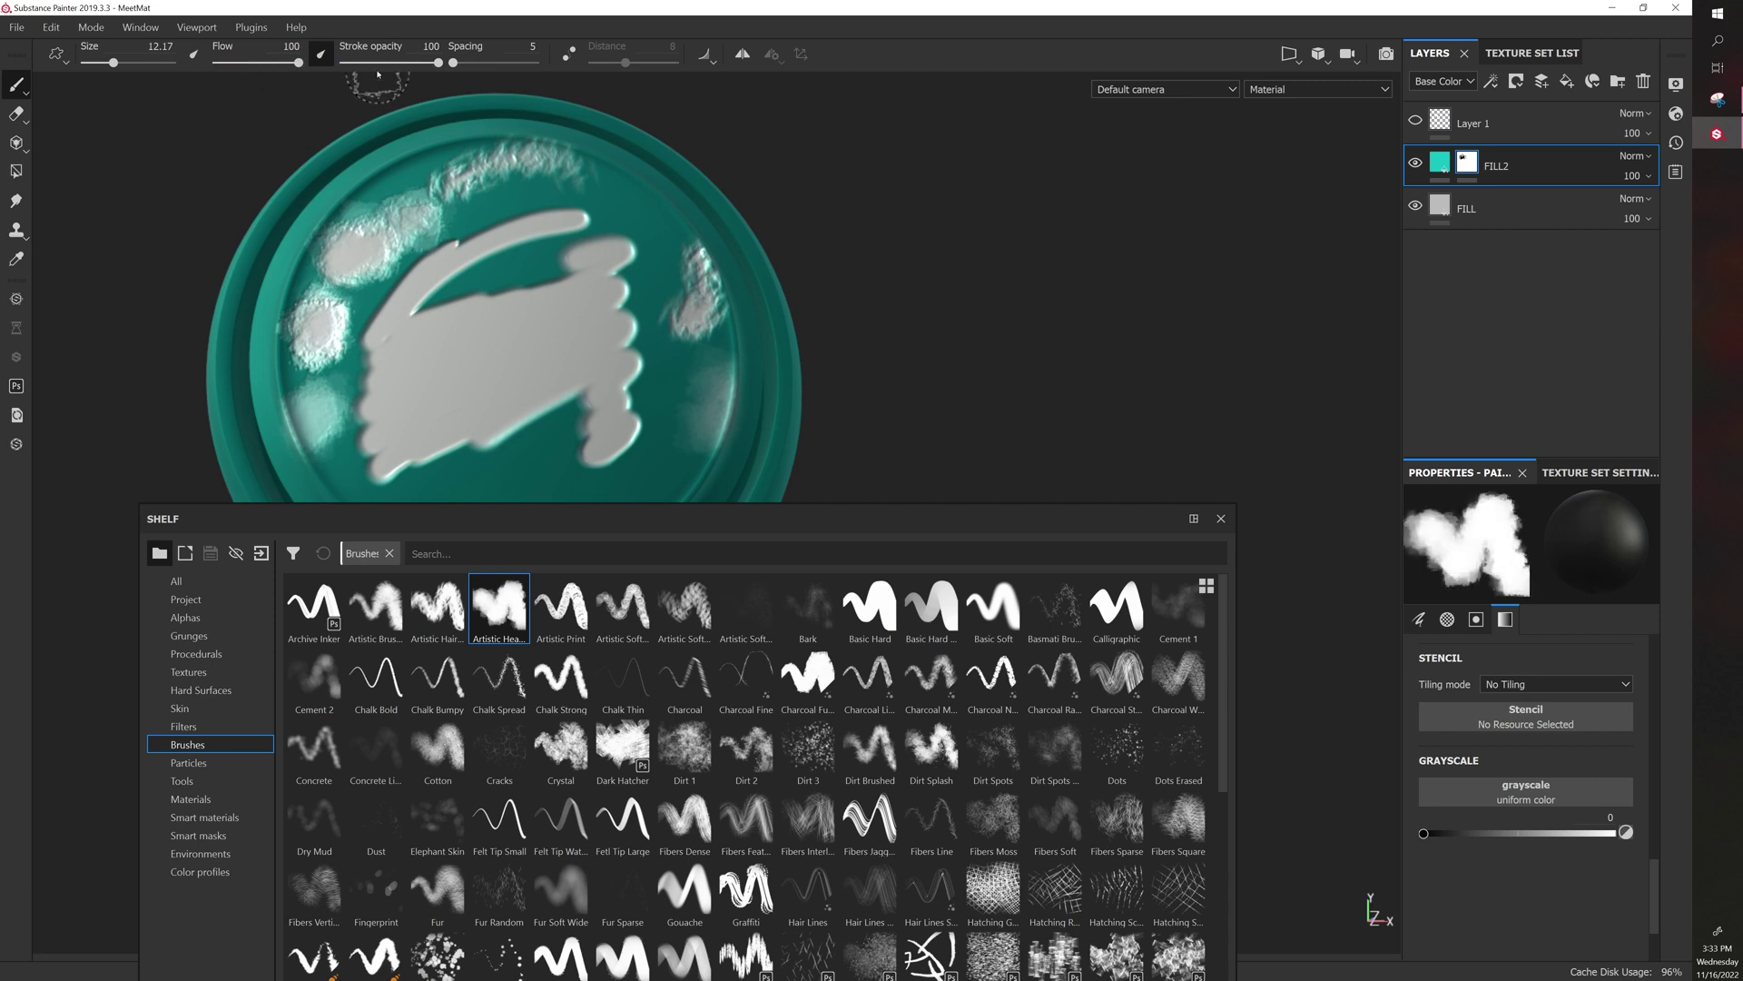
click(194, 58)
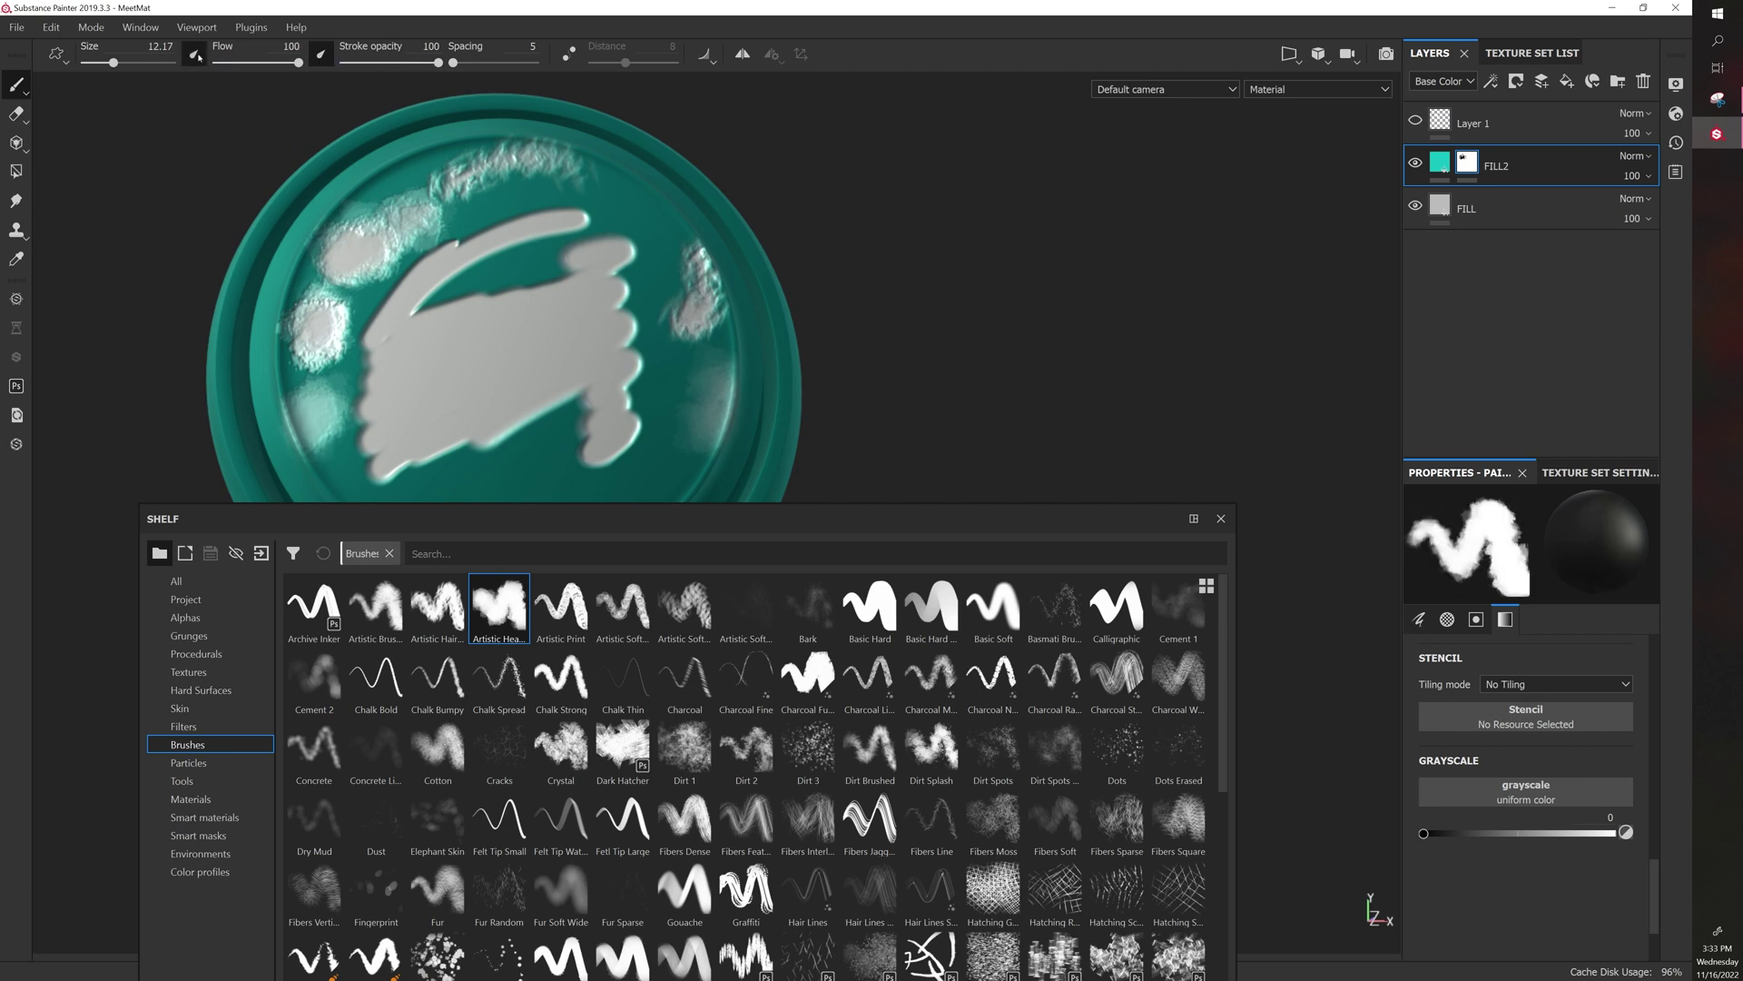
click(197, 56)
Turn off pen pressure for the brush flow, move the Shelf lower, and paint a solid mask stroke across the disc's lower part
click(320, 55)
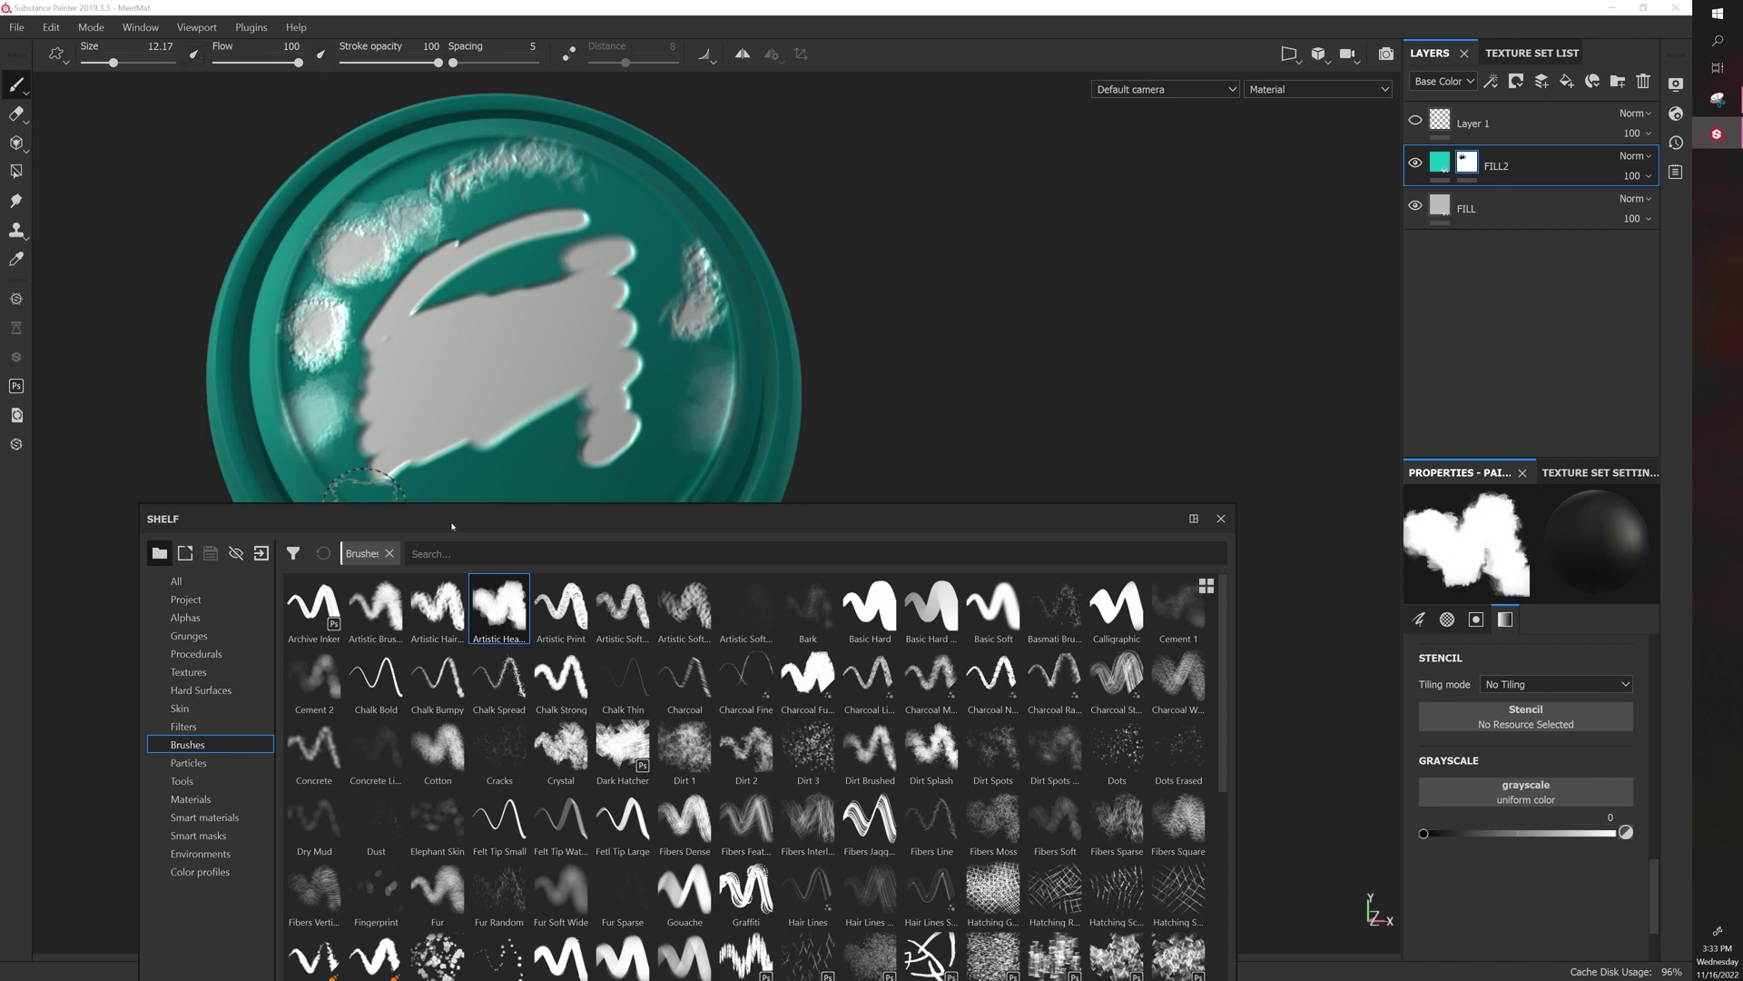
drag(454, 538, 486, 686)
drag(479, 556, 654, 498)
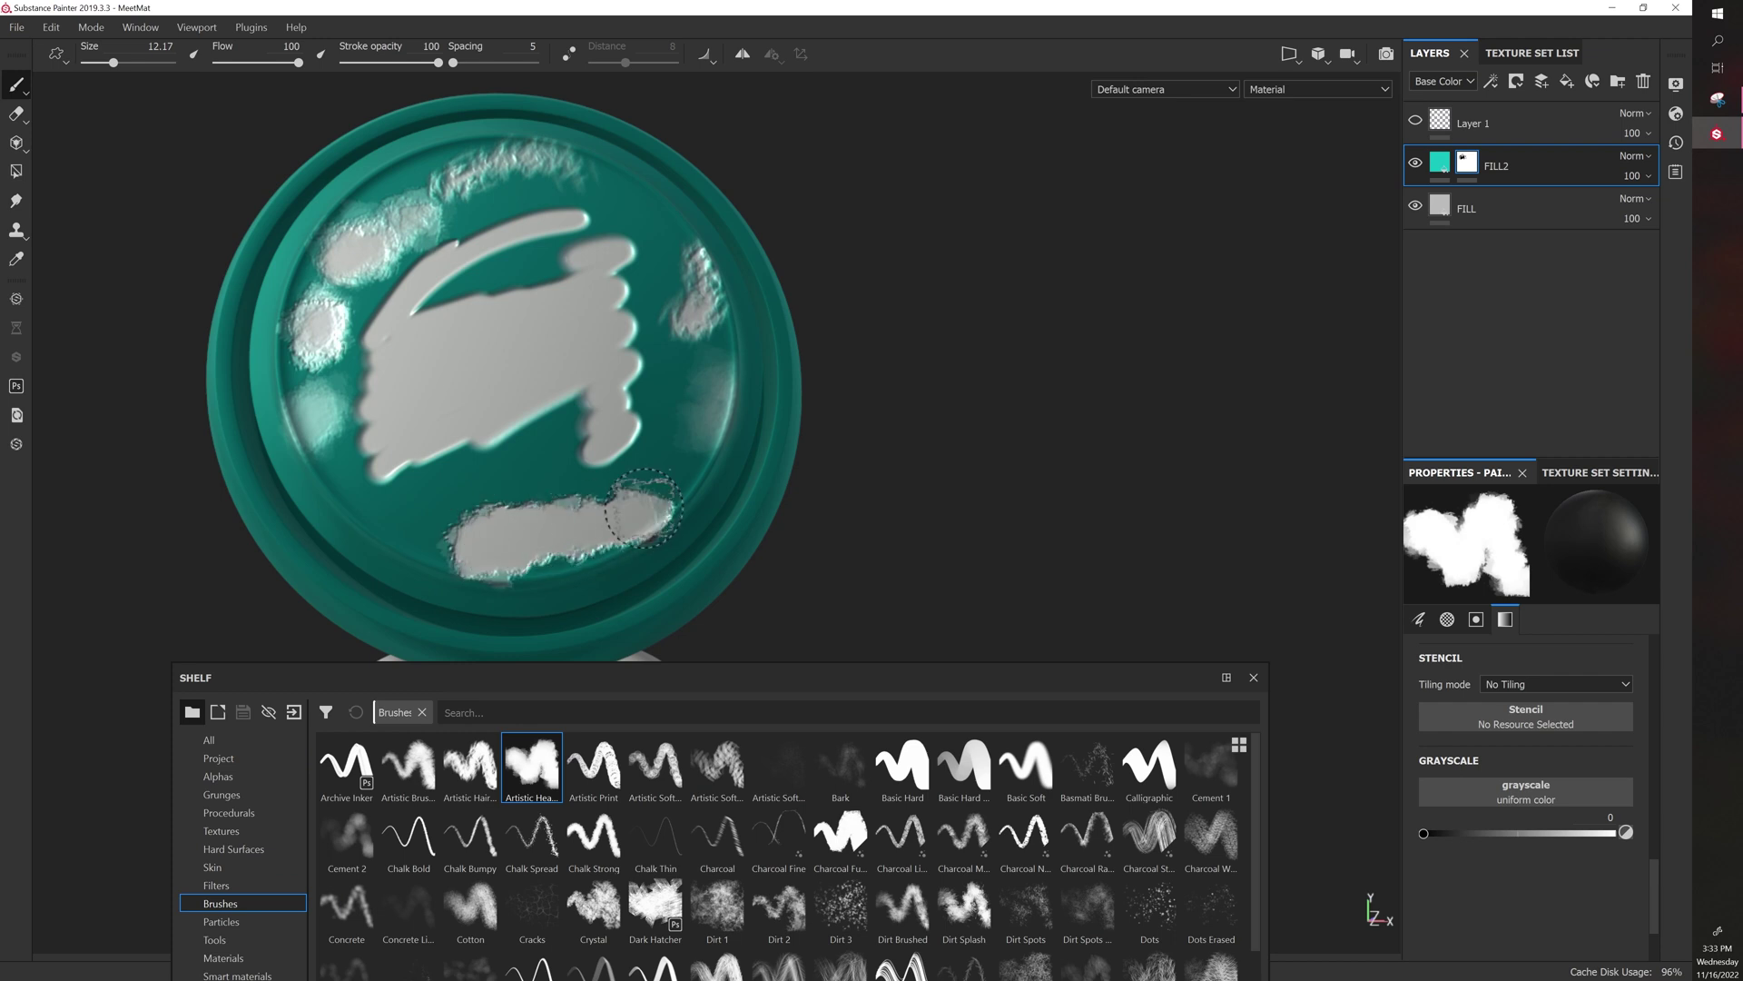
Turn on pen pressure for stroke opacity and flow, and paint light, varied mask strokes around the disc's lower half and rim
click(322, 54)
click(194, 54)
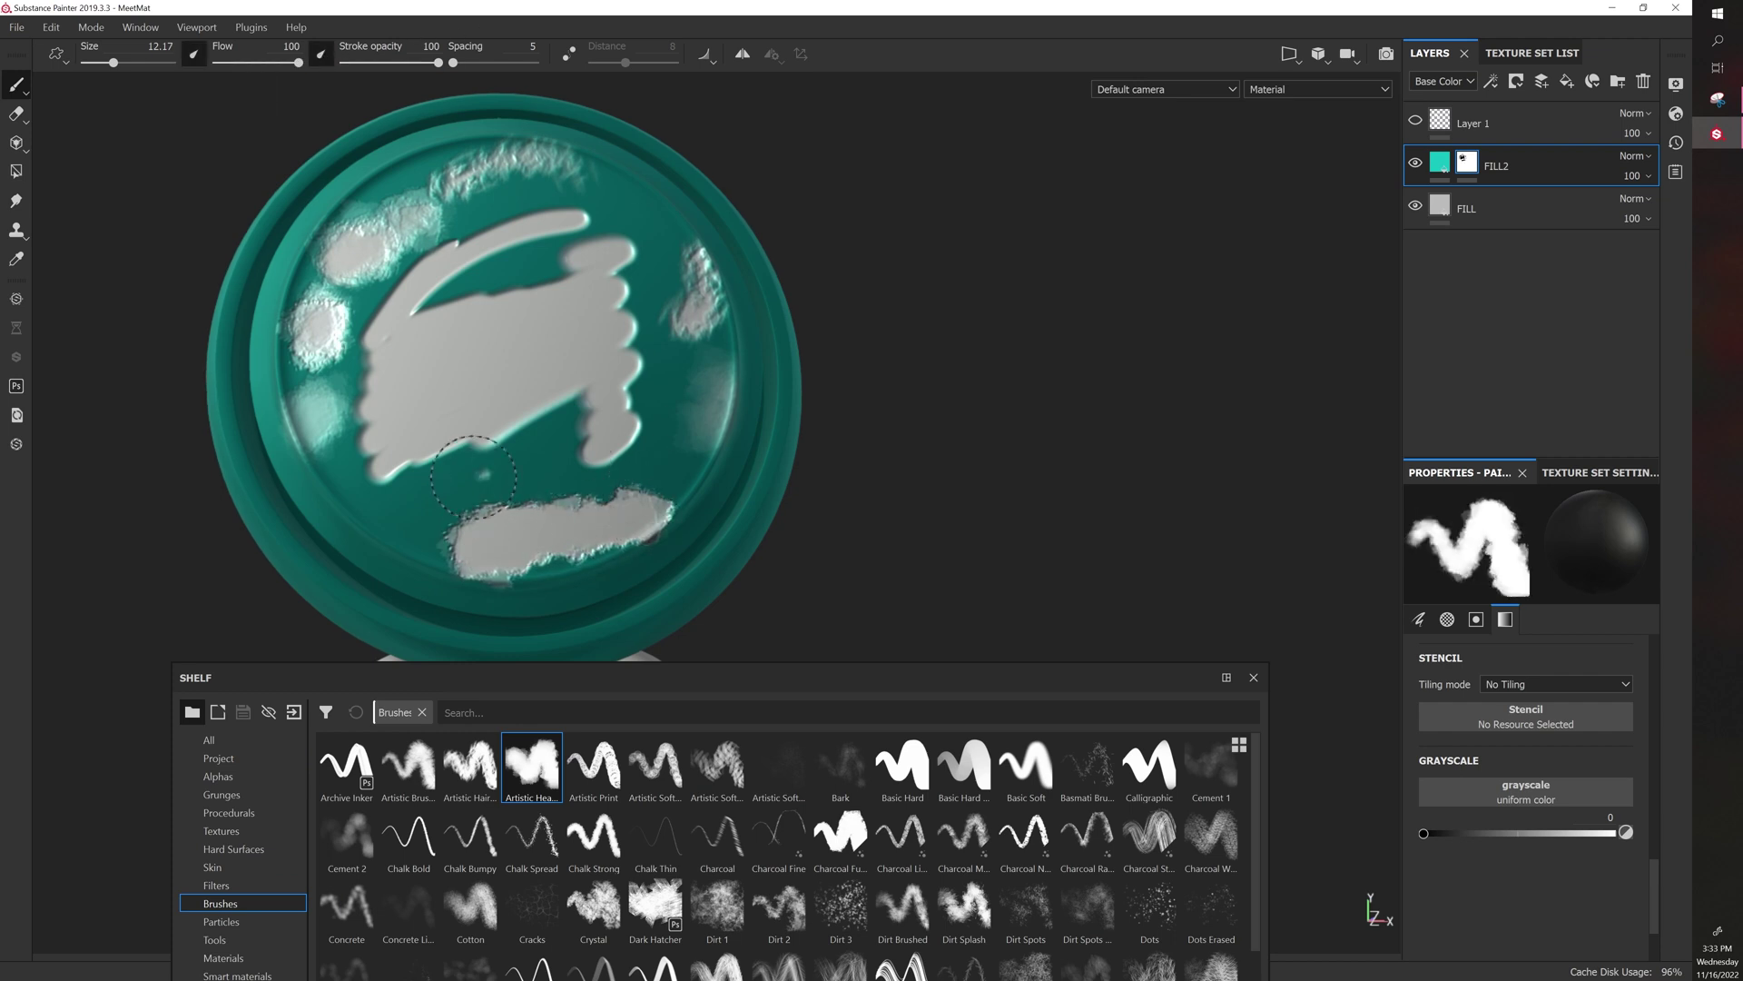
mouse_move(447, 488)
mouse_down()
mouse_move(527, 472)
mouse_move(369, 516)
mouse_move(381, 549)
mouse_move(452, 559)
mouse_up()
drag(349, 500, 322, 536)
drag(495, 458, 567, 438)
mouse_move(678, 430)
mouse_down()
mouse_move(730, 416)
mouse_move(733, 473)
mouse_up()
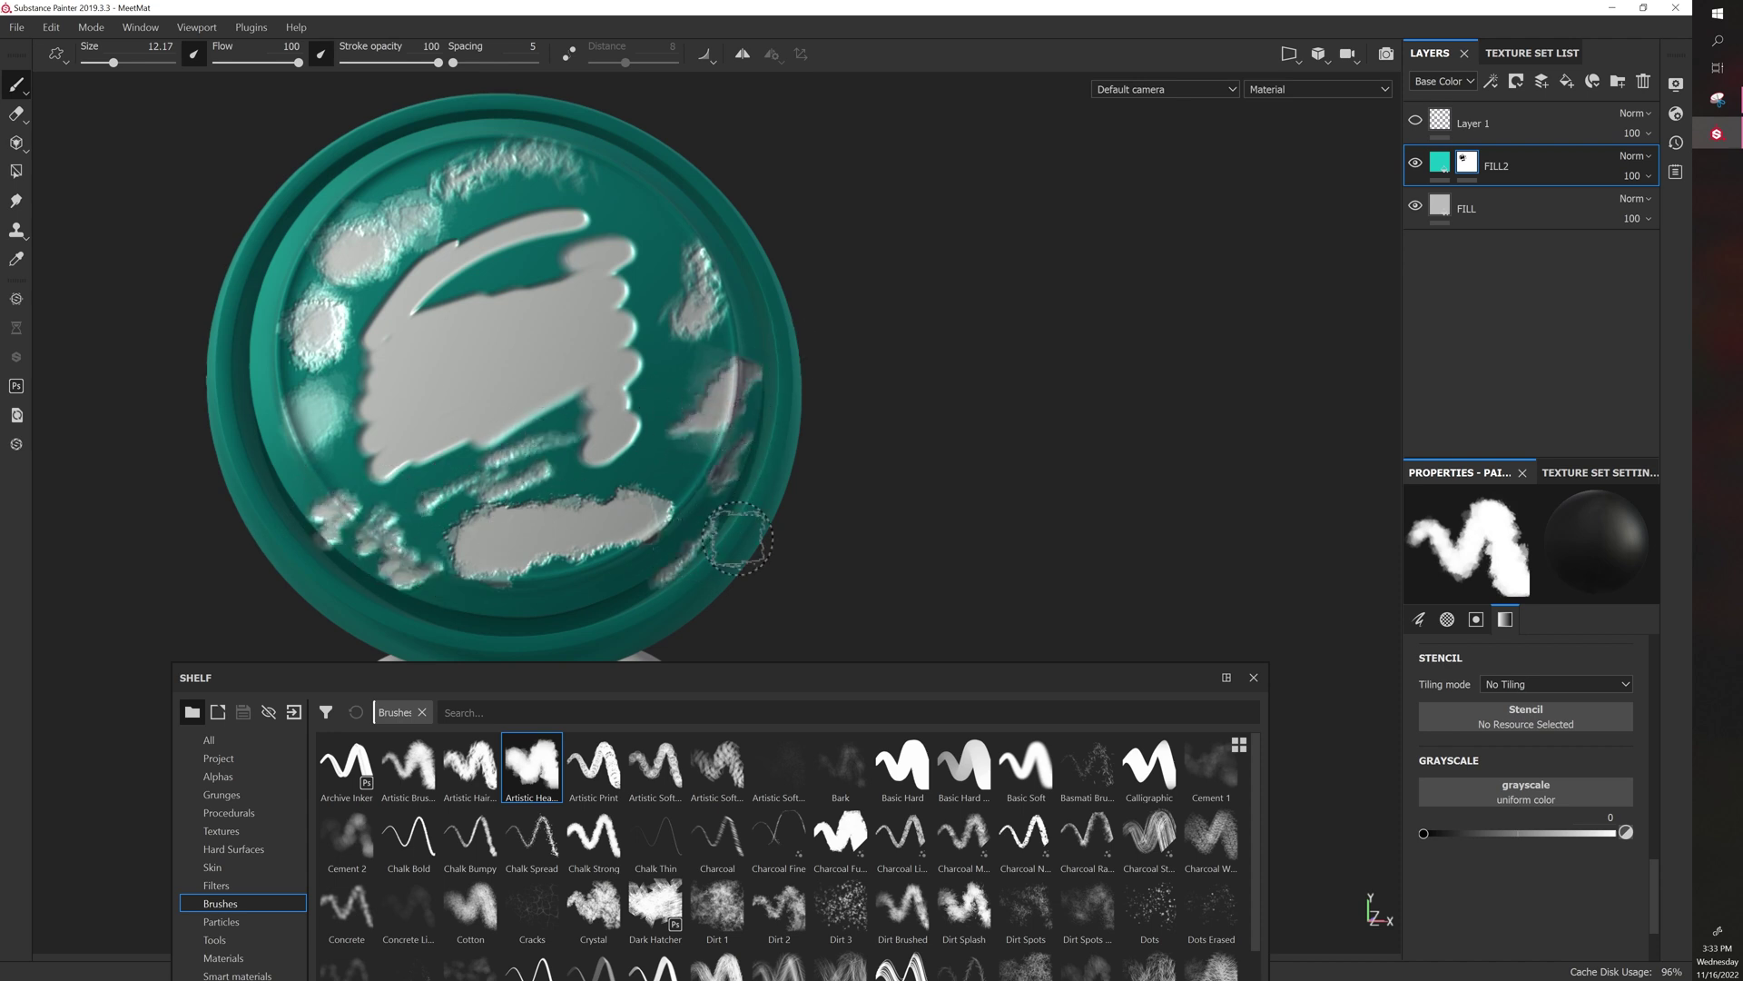
Paint a solid mask patch at the disc's lower-left edge with stroke opacity and flow at 100
click(321, 53)
click(193, 53)
mouse_move(323, 469)
mouse_down()
mouse_move(347, 410)
mouse_move(368, 413)
mouse_up()
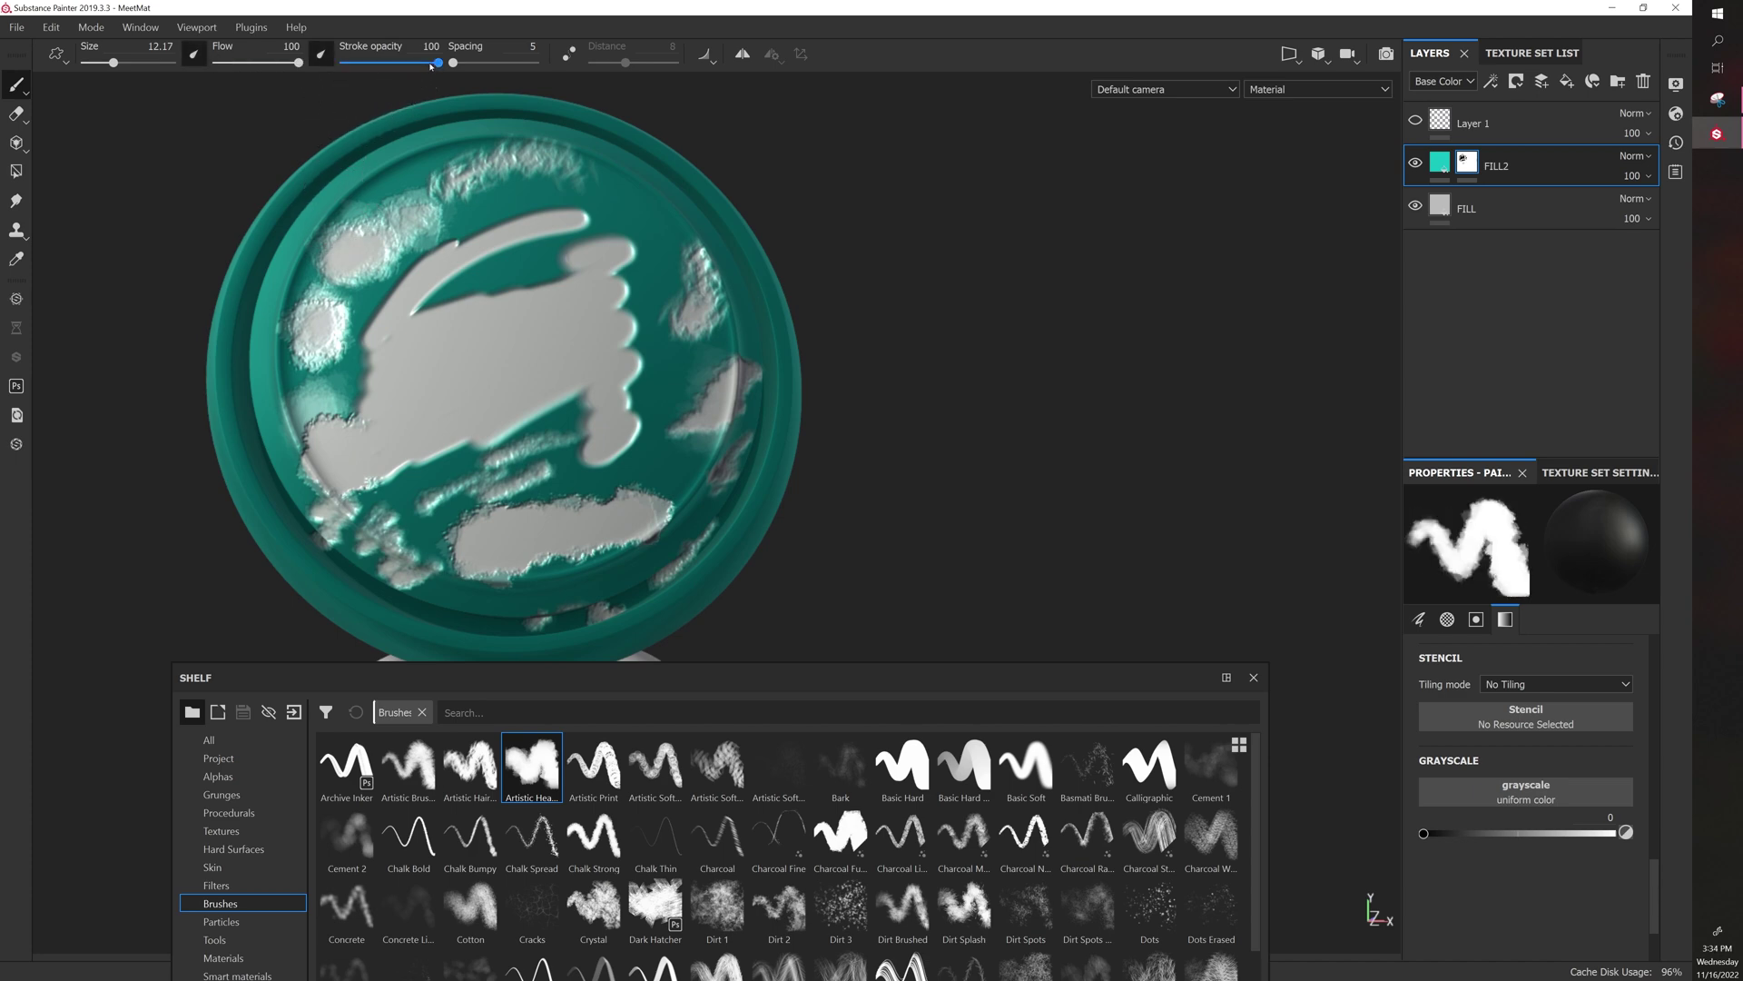
Set the stroke opacity to 10 and build up faint mask strokes on the side of the head
drag(430, 65, 350, 65)
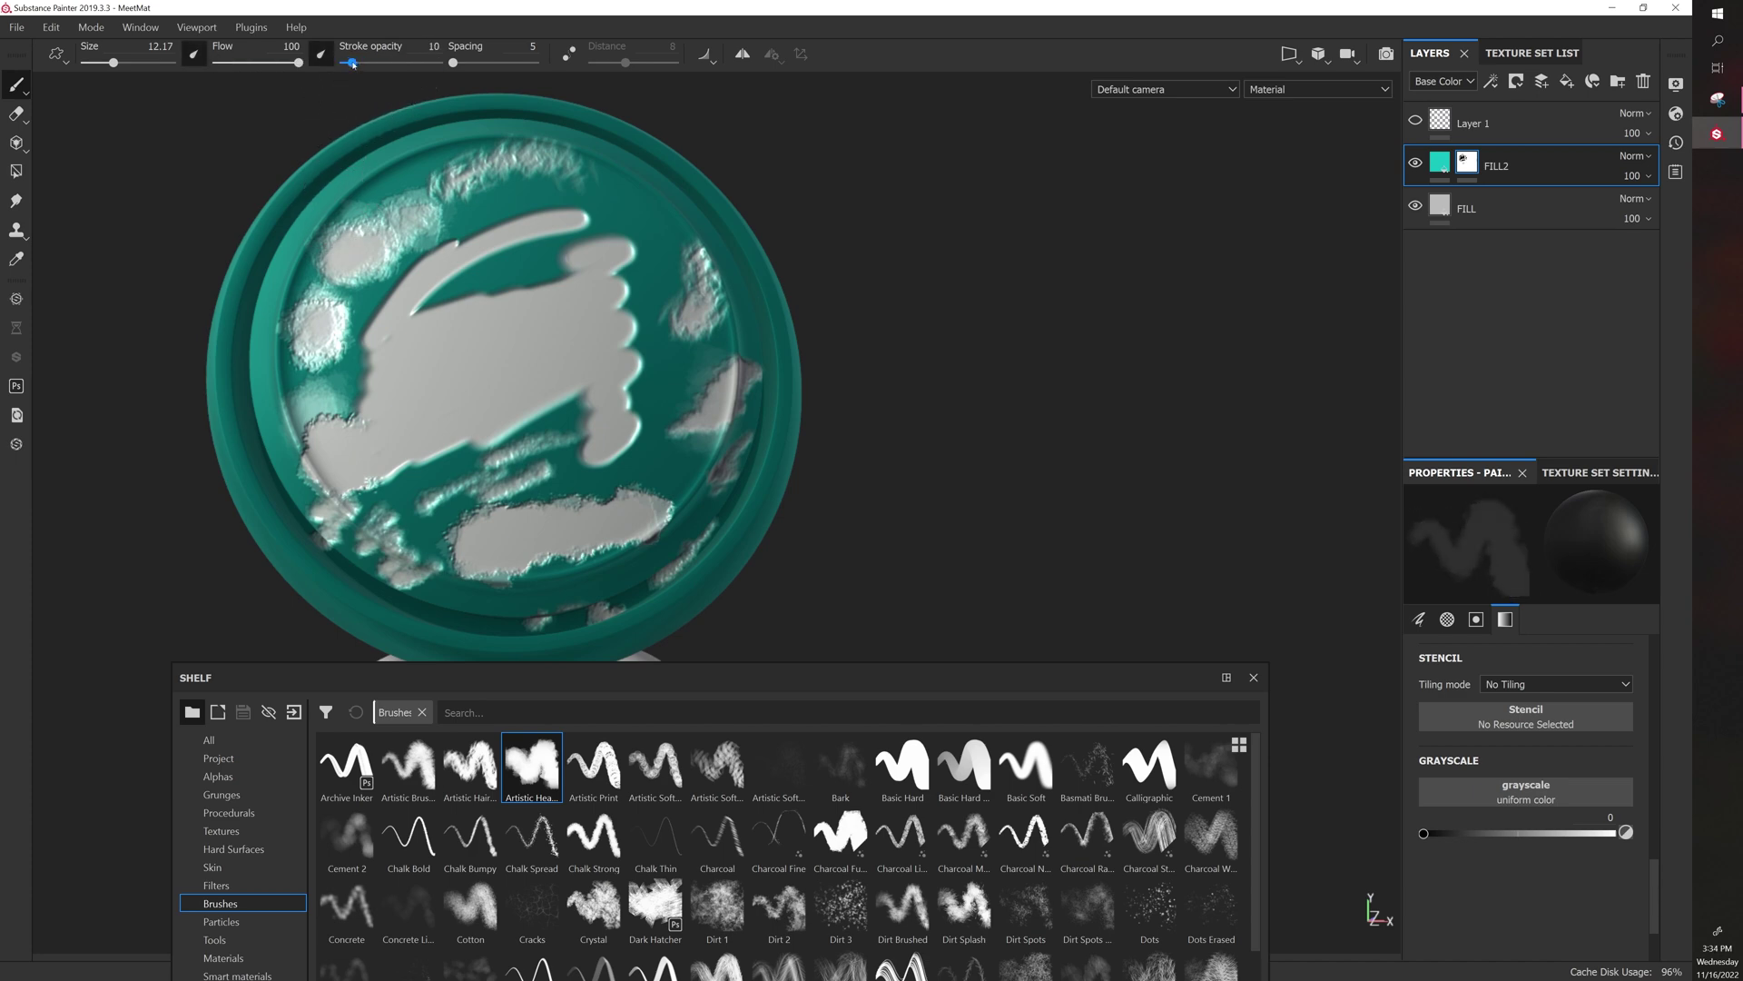
mouse_move(894, 436)
alt+mouse_down()
mouse_move(610, 514)
mouse_move(633, 478)
alt+mouse_up()
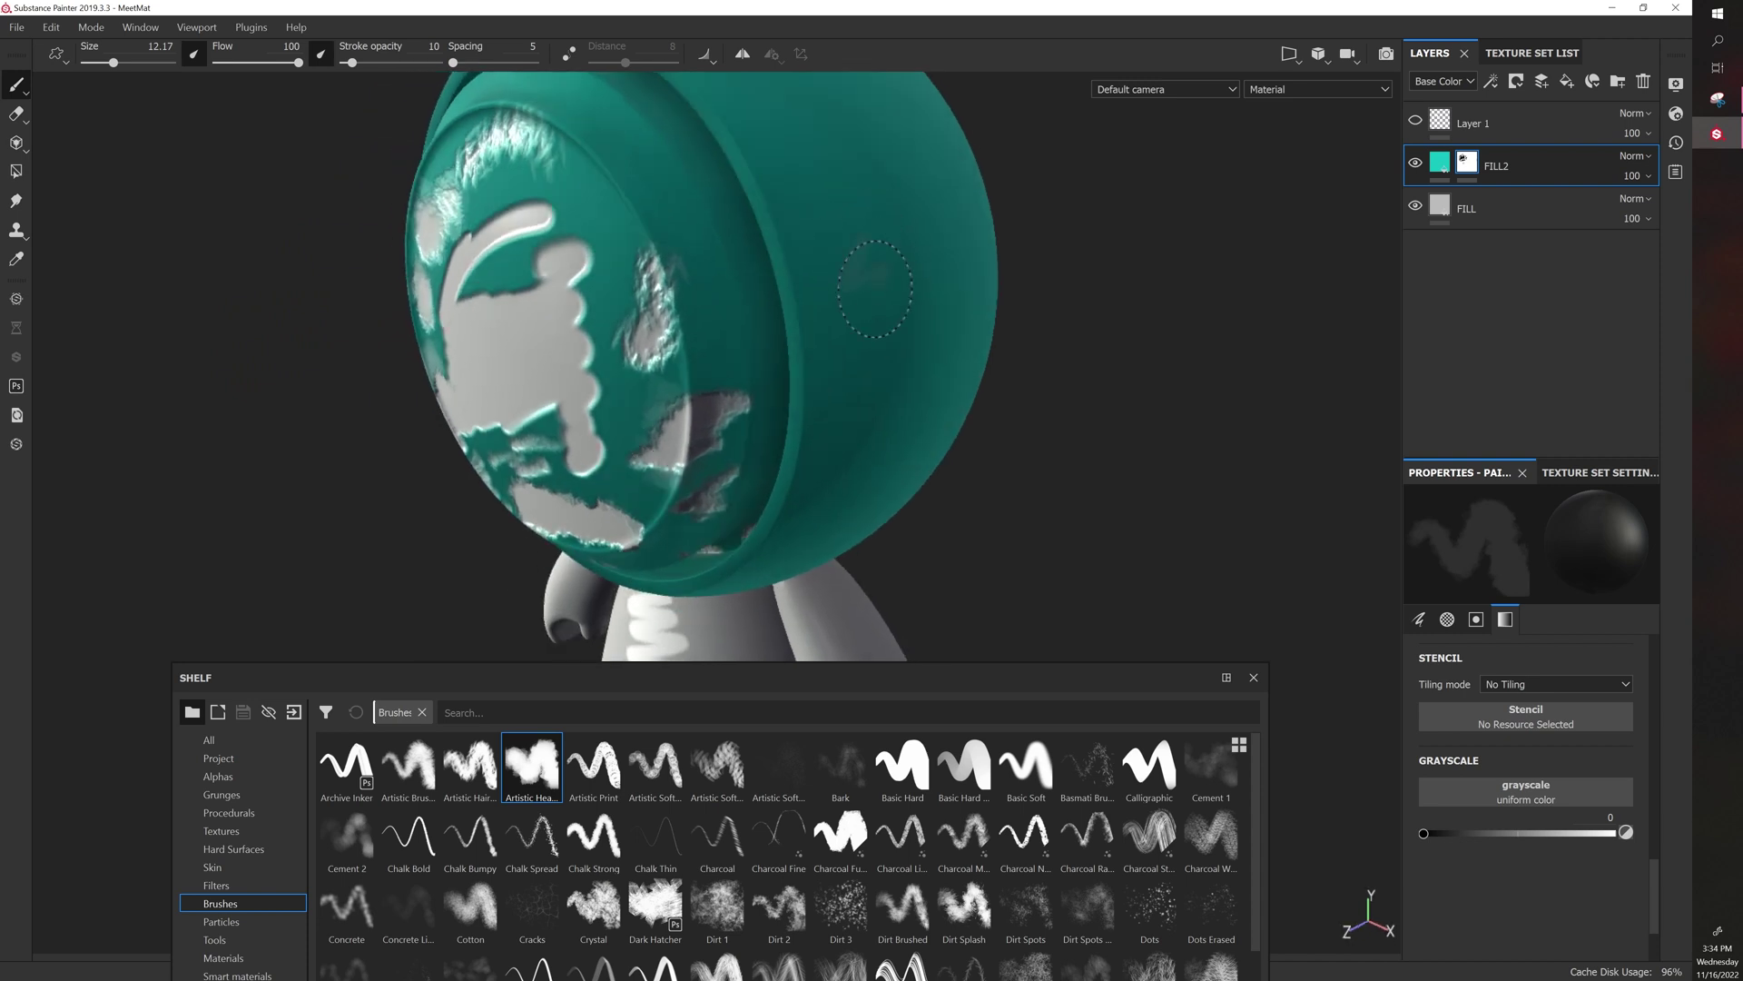
alt+drag(958, 368, 853, 272)
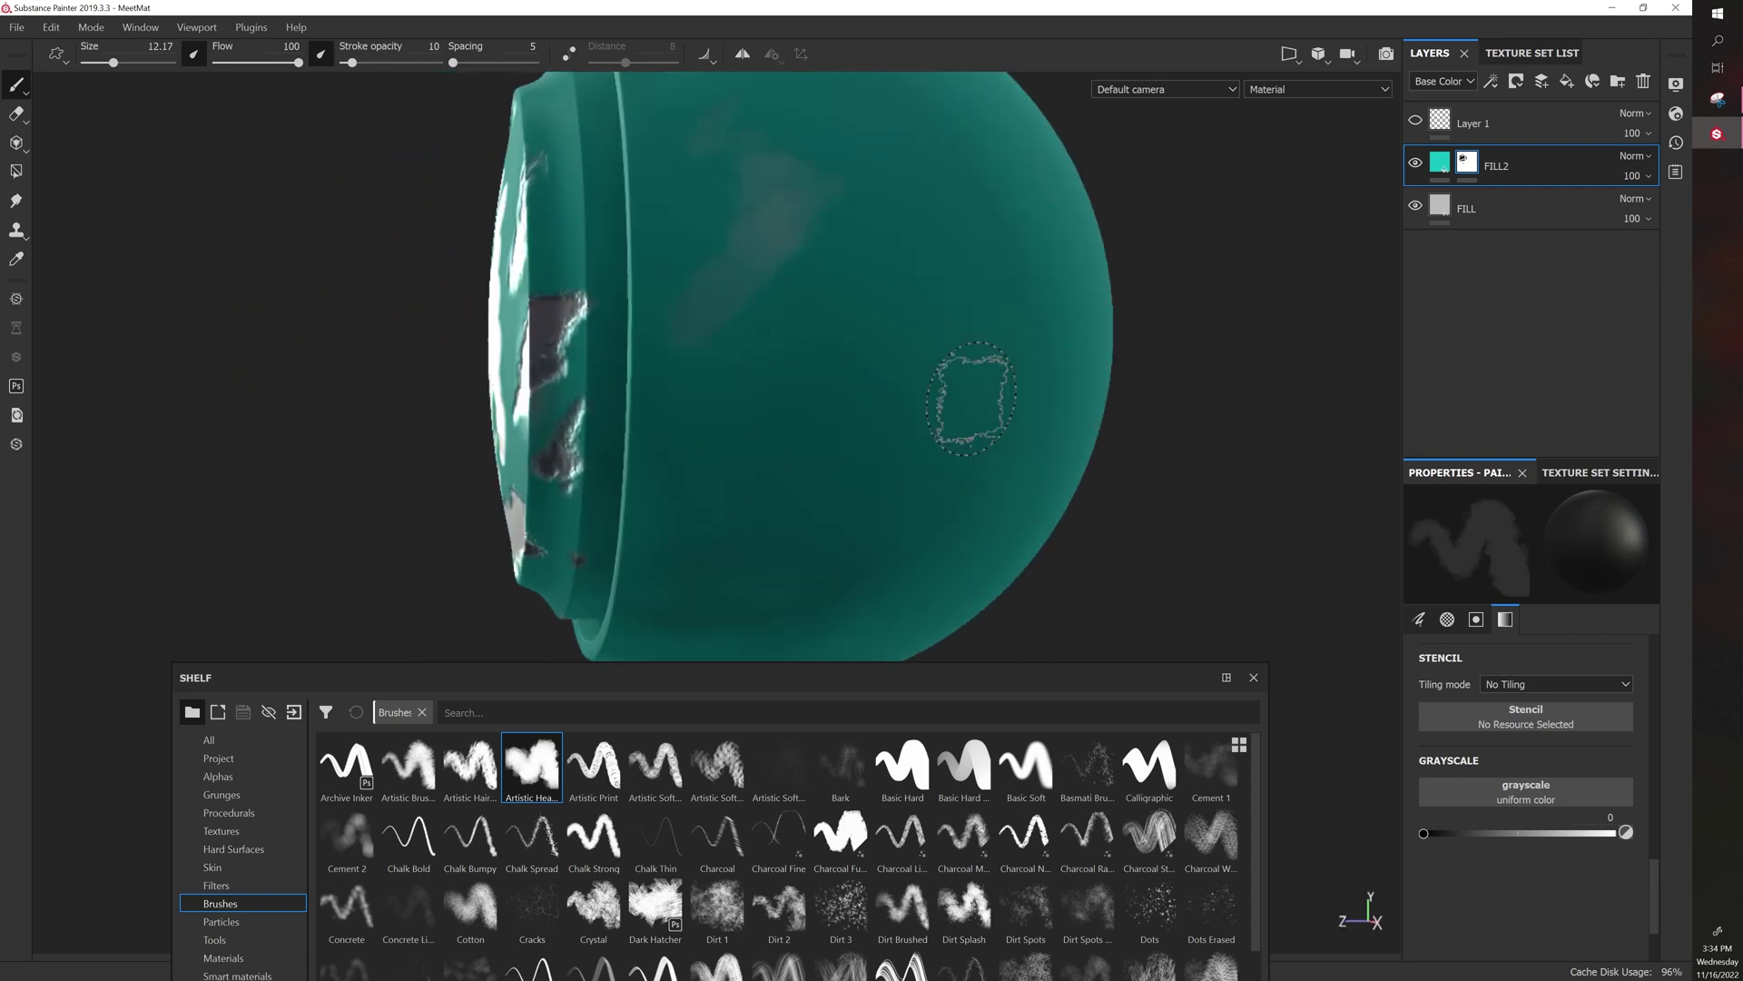
shift+right_drag(1044, 327, 1064, 363)
mouse_move(740, 404)
mouse_down()
mouse_move(840, 343)
mouse_move(817, 363)
mouse_move(835, 318)
mouse_move(741, 469)
mouse_move(767, 409)
mouse_move(706, 409)
mouse_up()
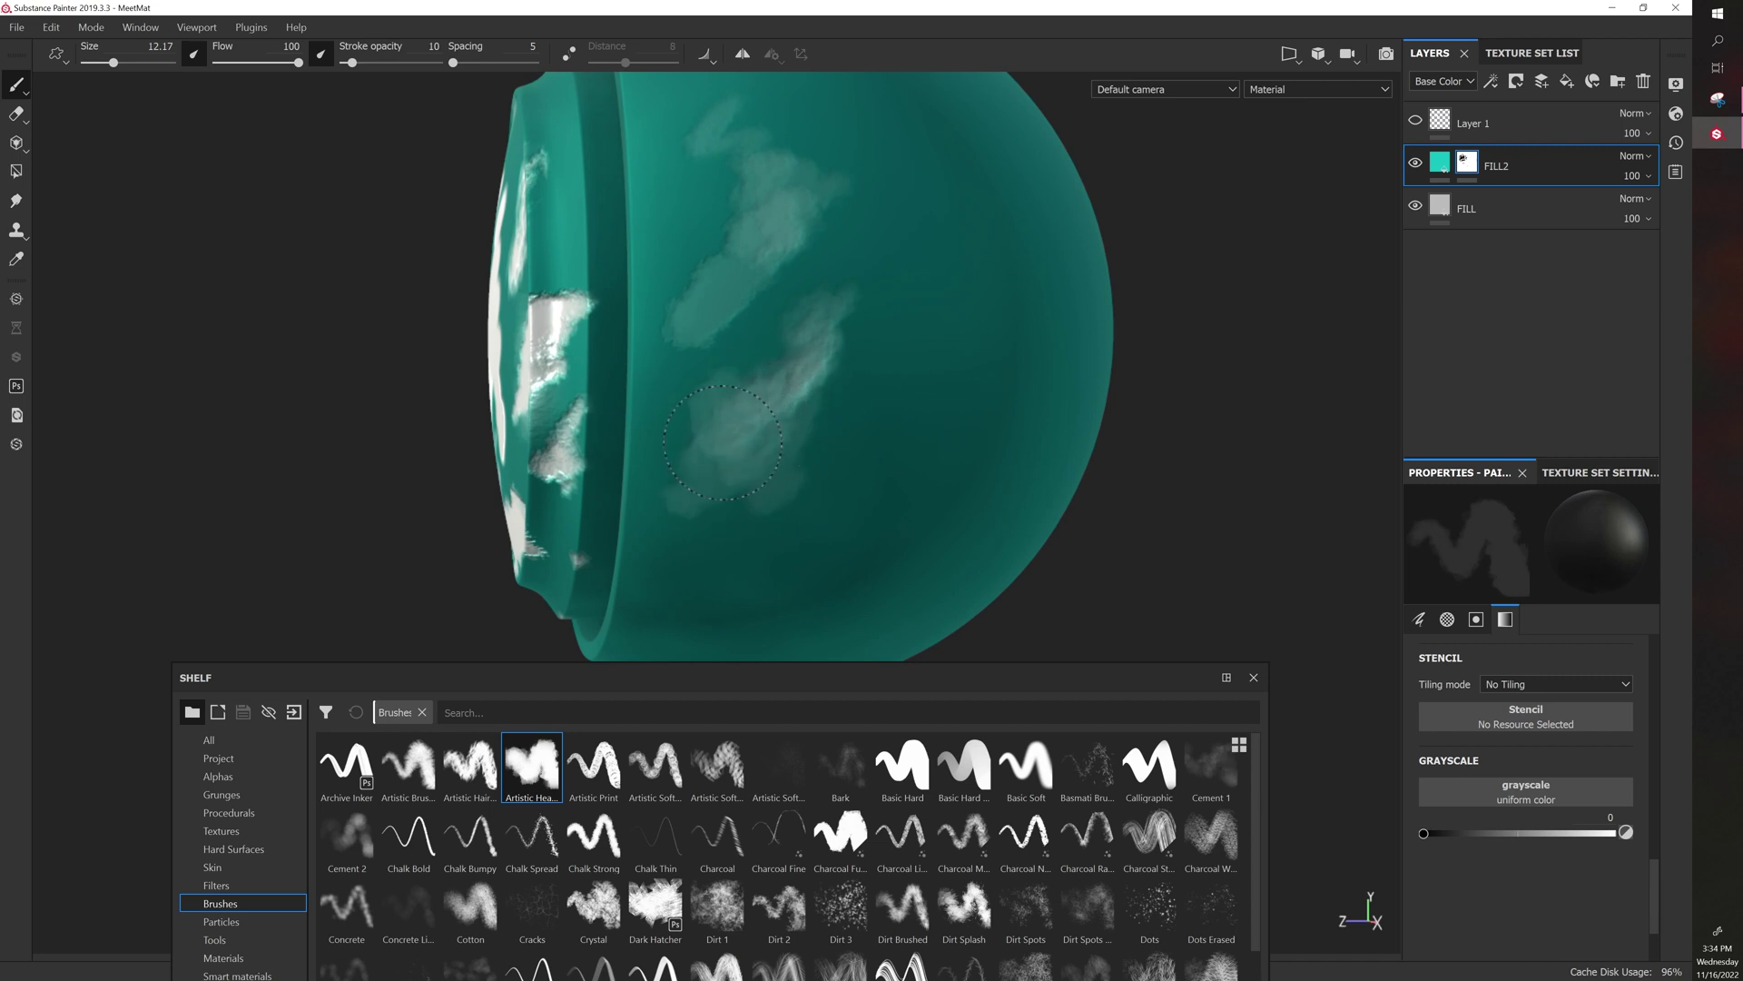
Enlarge the brush to about 28 and blend a wider faint mask patch over the lower strokes on the head's side
key(bracketright)
key(bracketright)
key(bracketright)
key(bracketright)
key(bracketright)
key(bracketright)
key(bracketright)
key(bracketright)
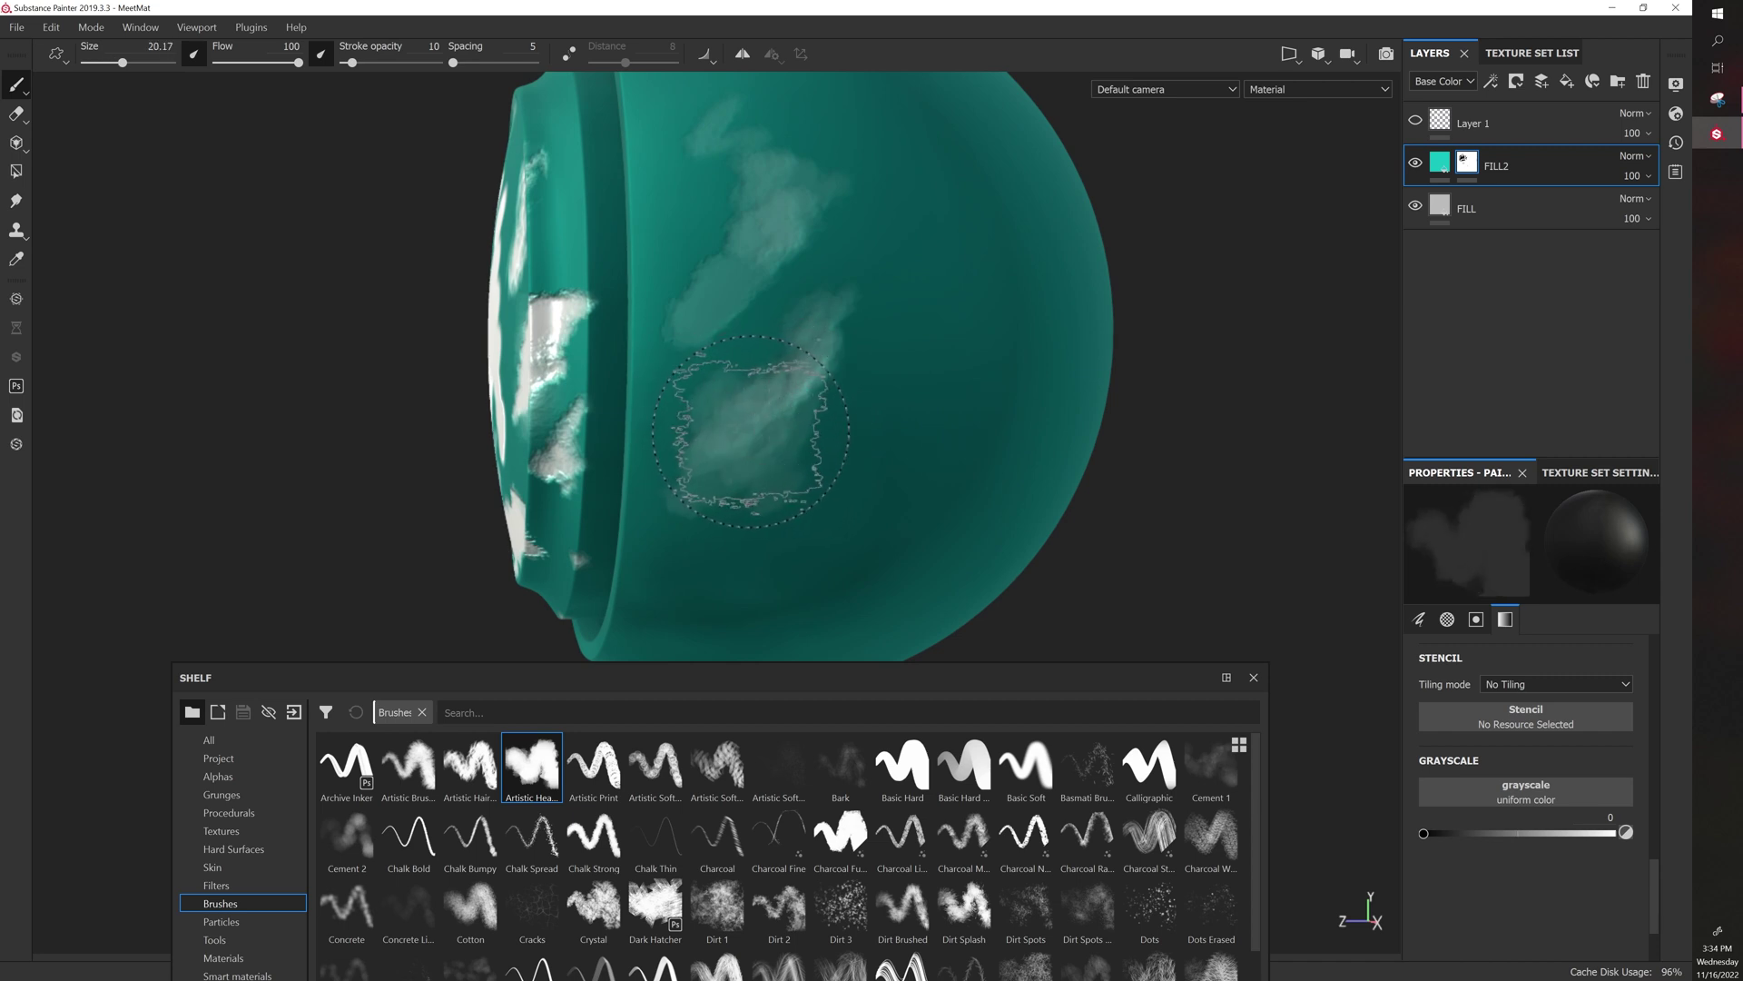
key(bracketright)
key(bracketright)
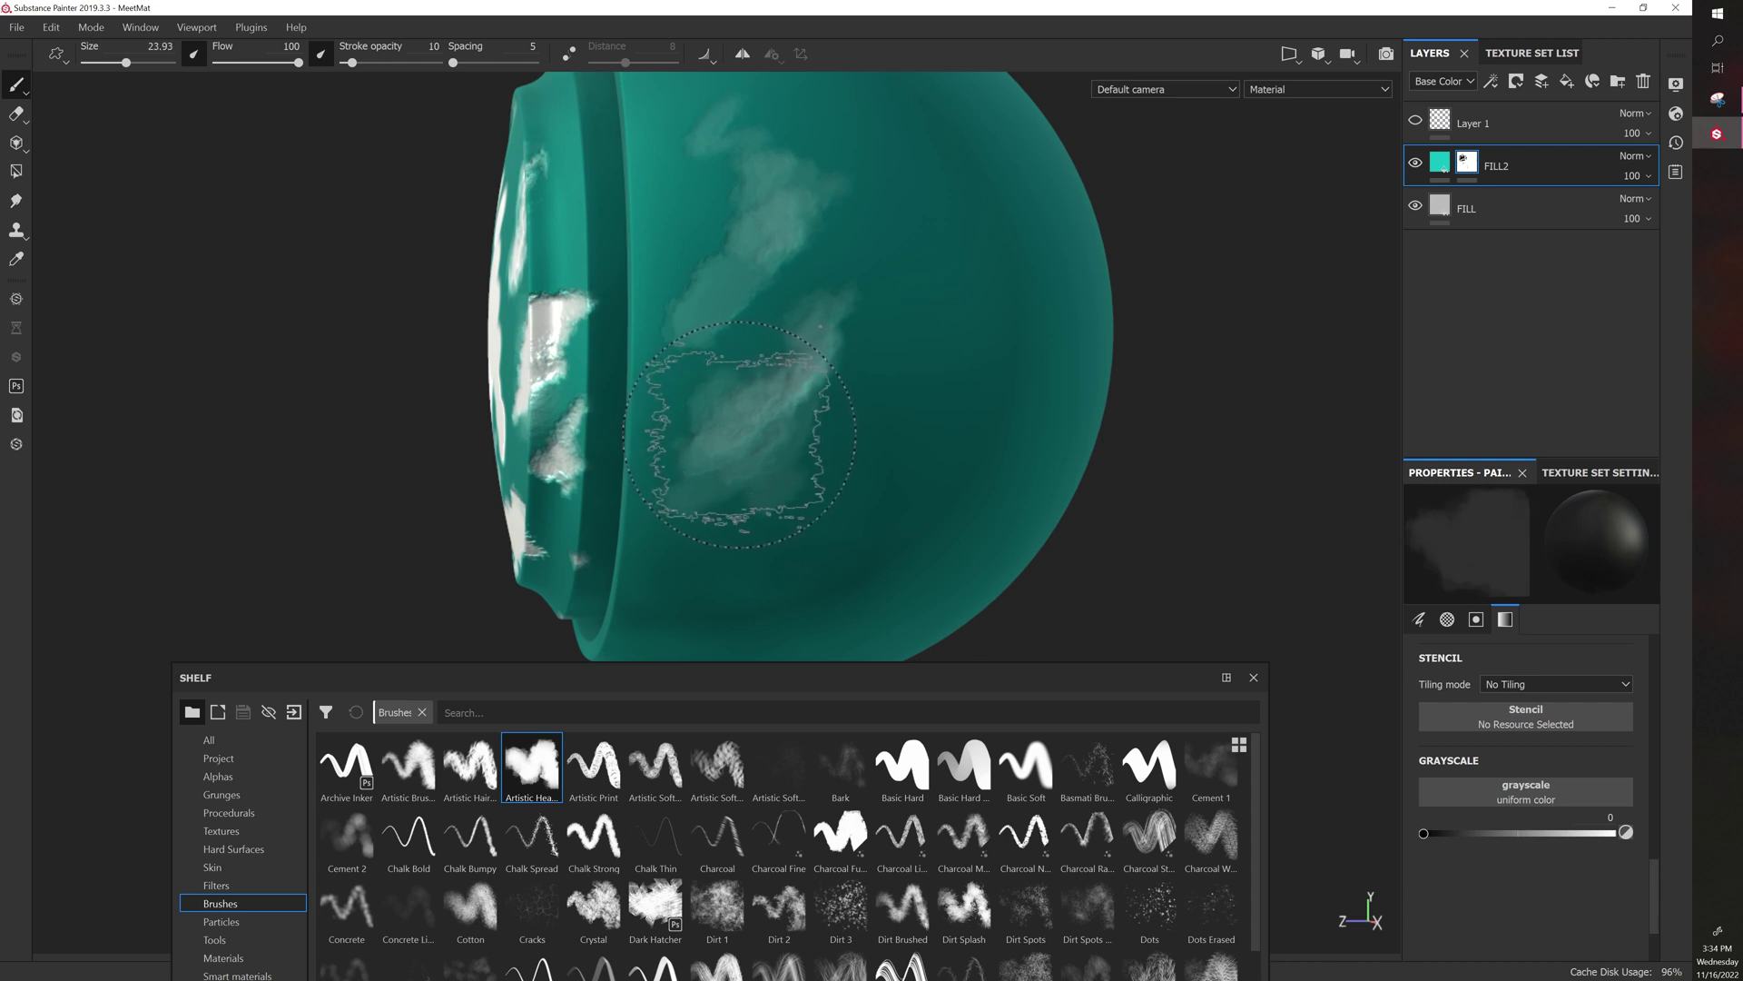
mouse_move(773, 434)
ctrl+right_down()
mouse_move(828, 434)
mouse_move(799, 381)
ctrl+right_up()
click(784, 411)
click(799, 402)
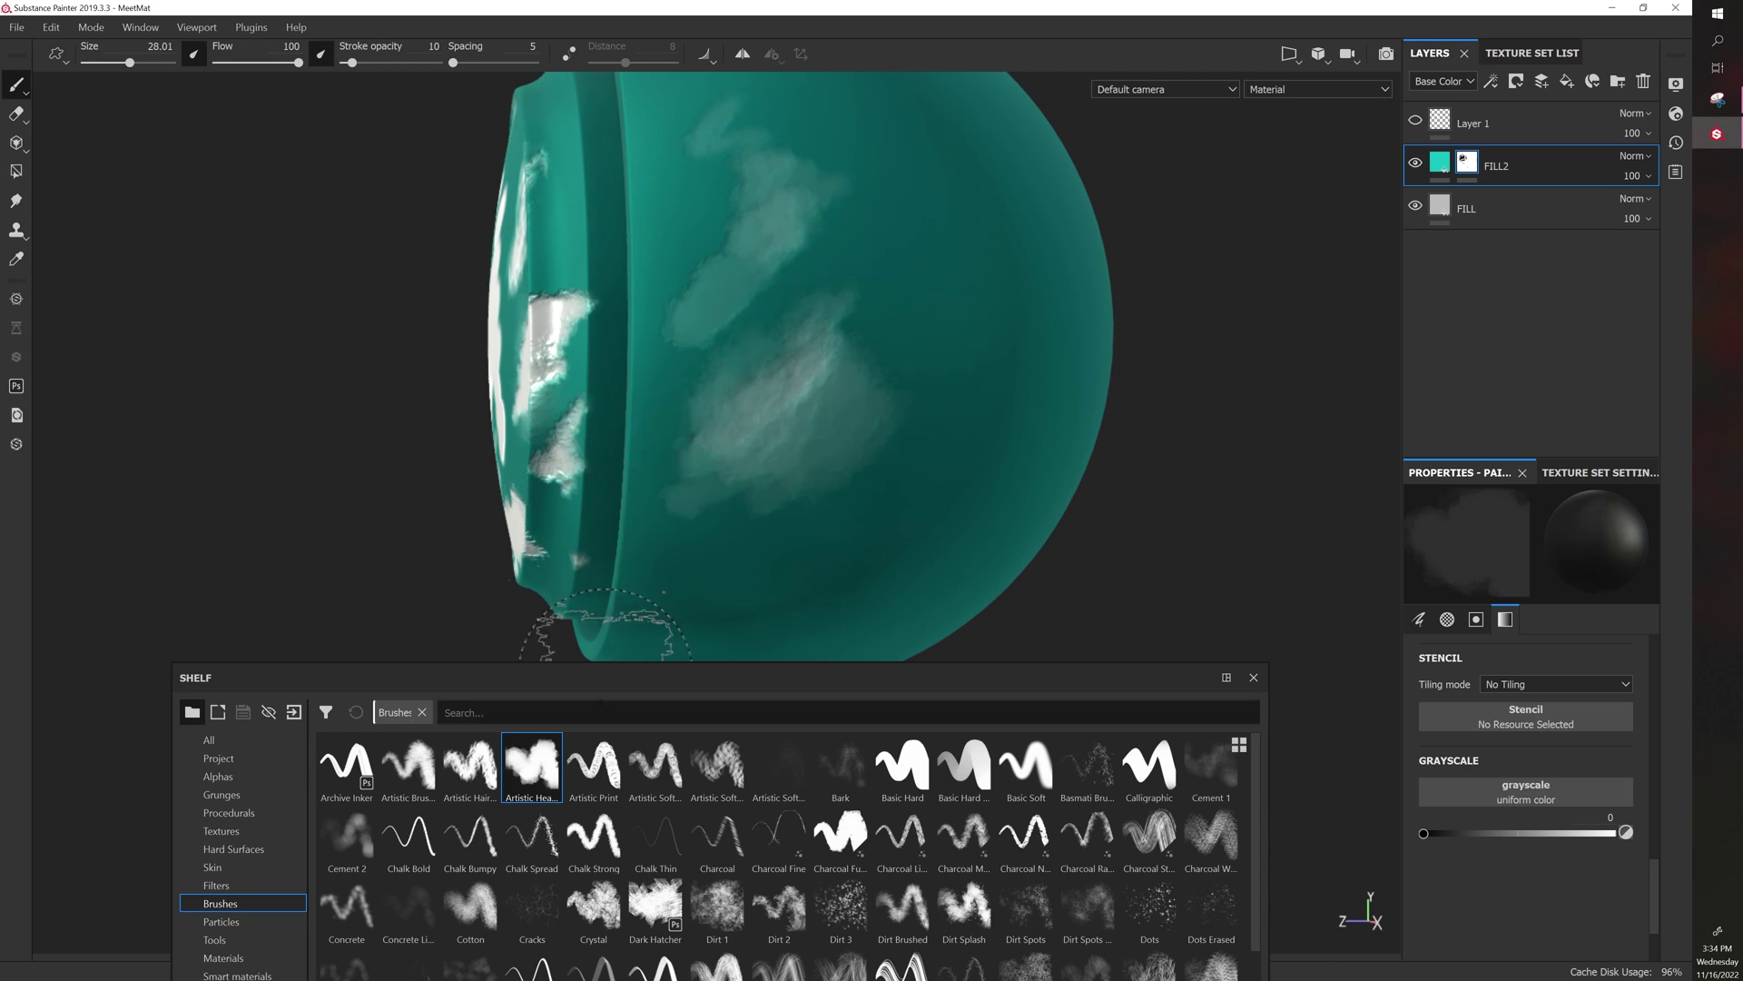
Hide the FILL2 layer and add the Aluminium Pure material from the Shelf as a layer above it
drag(444, 683, 362, 339)
click(175, 619)
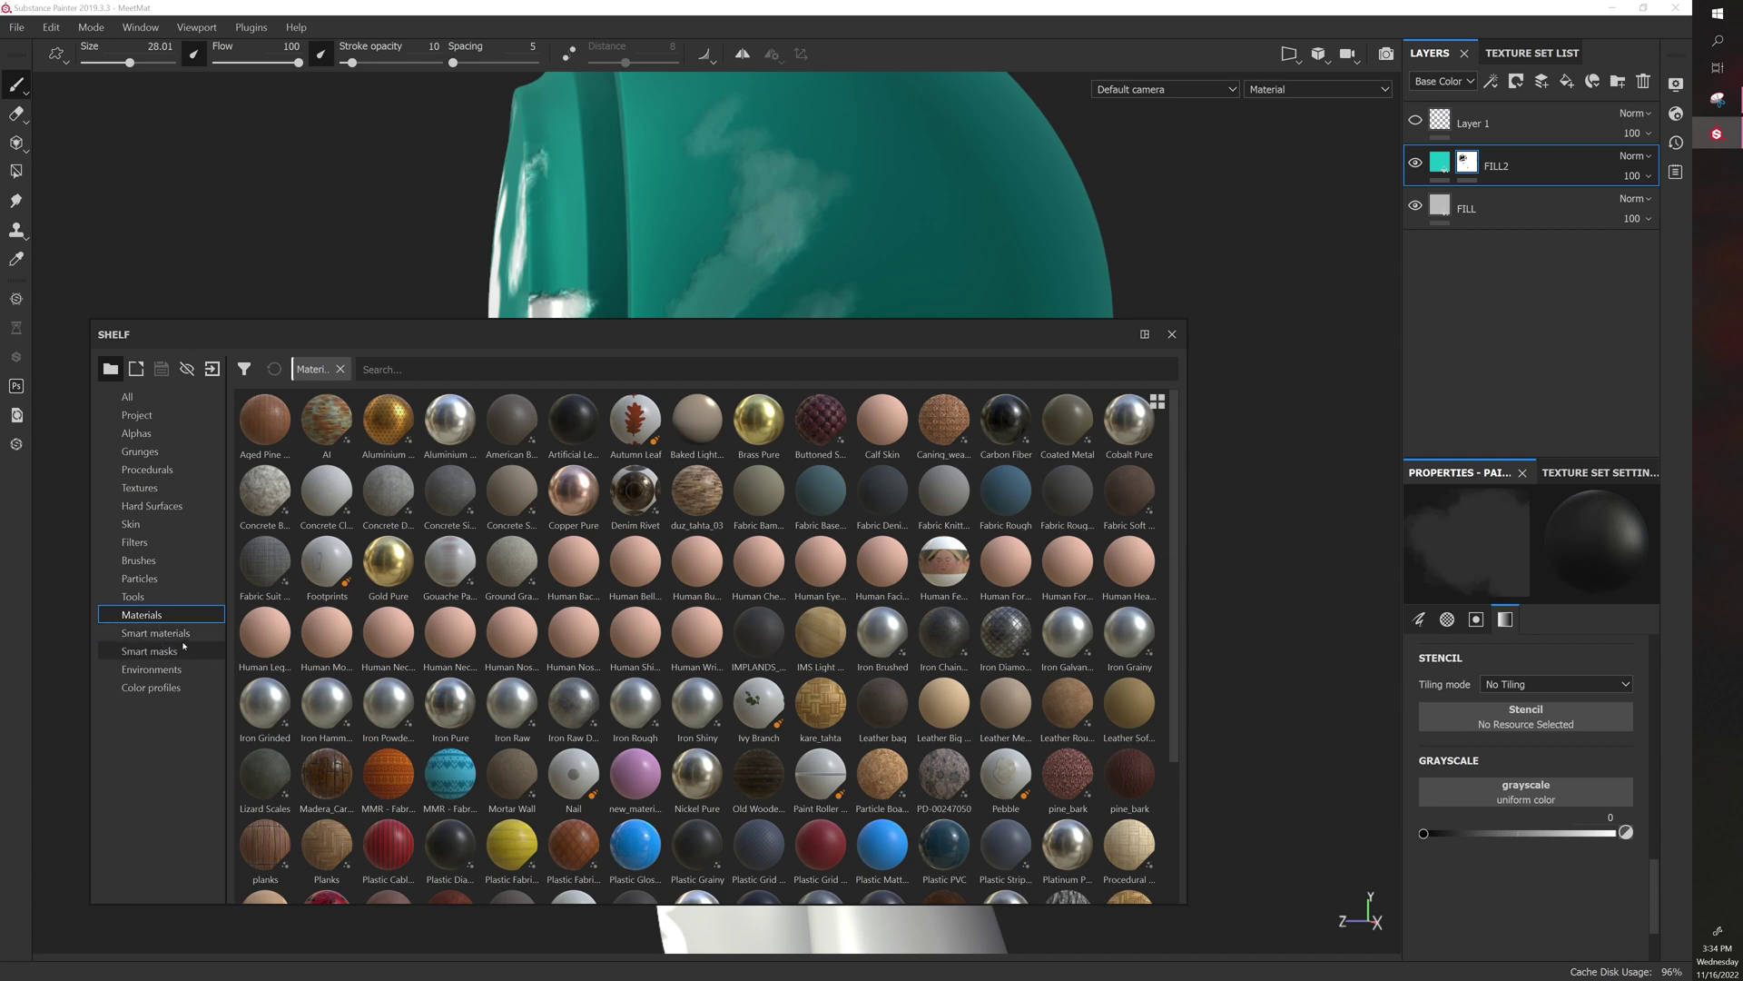
click(1414, 164)
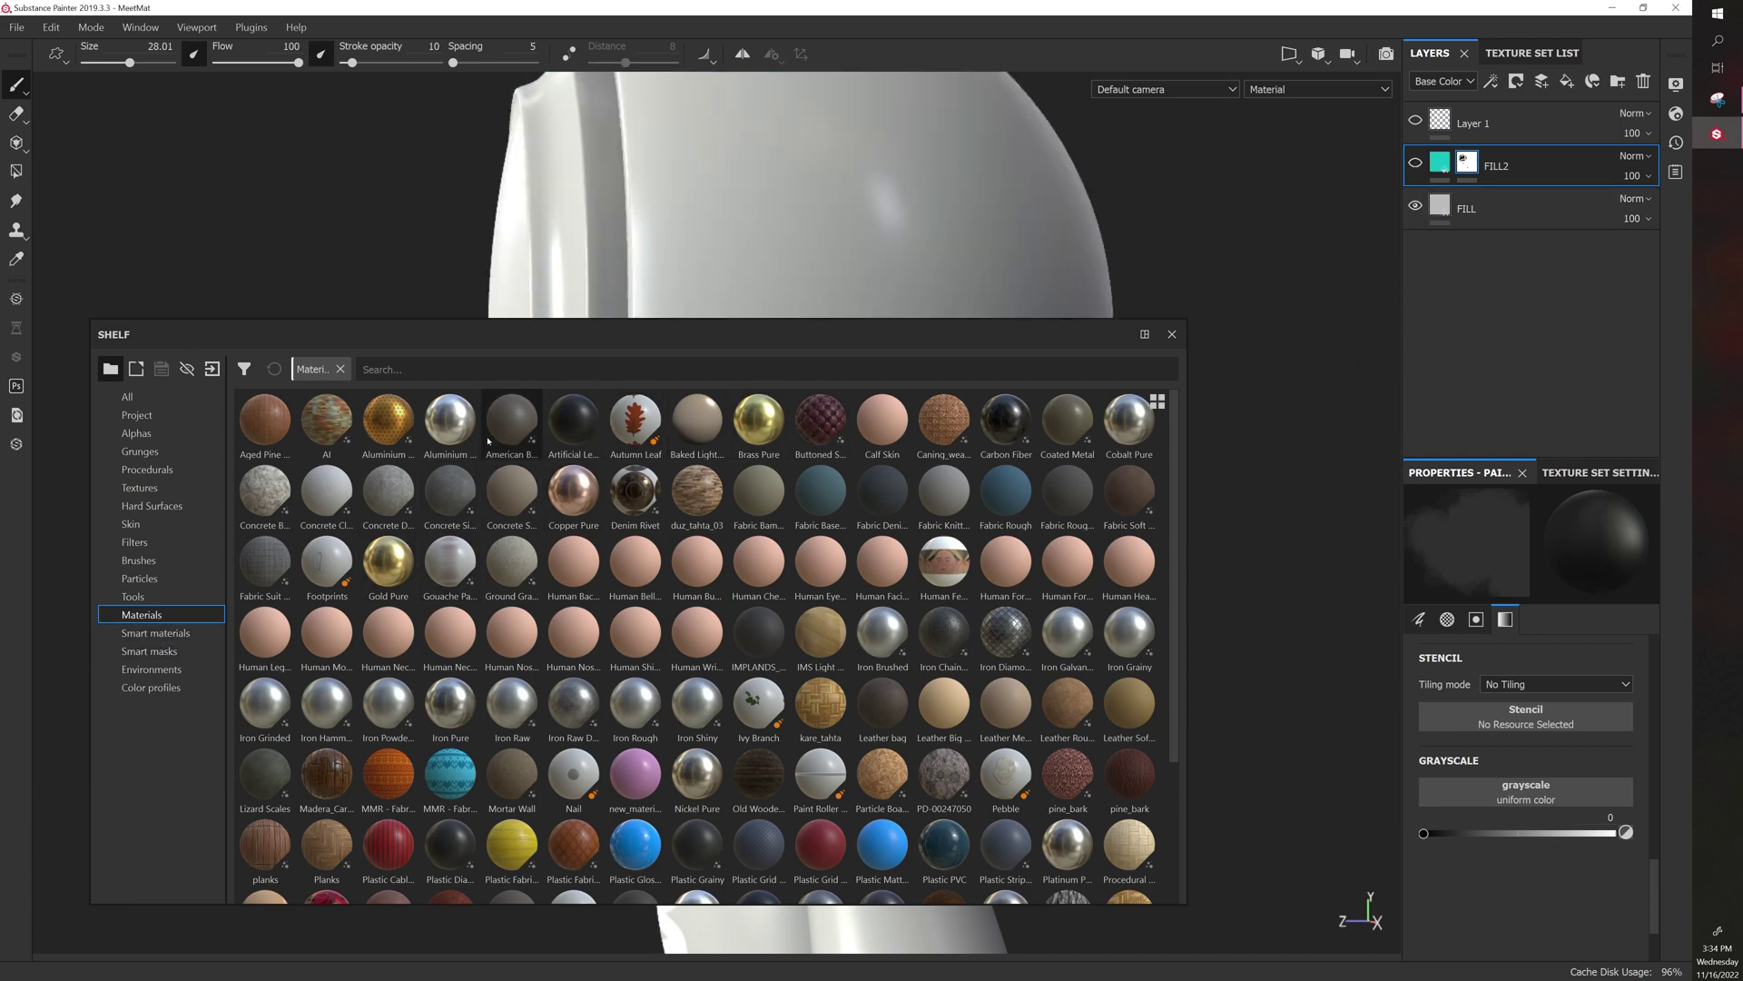
mouse_move(452, 434)
drag(453, 434, 1537, 144)
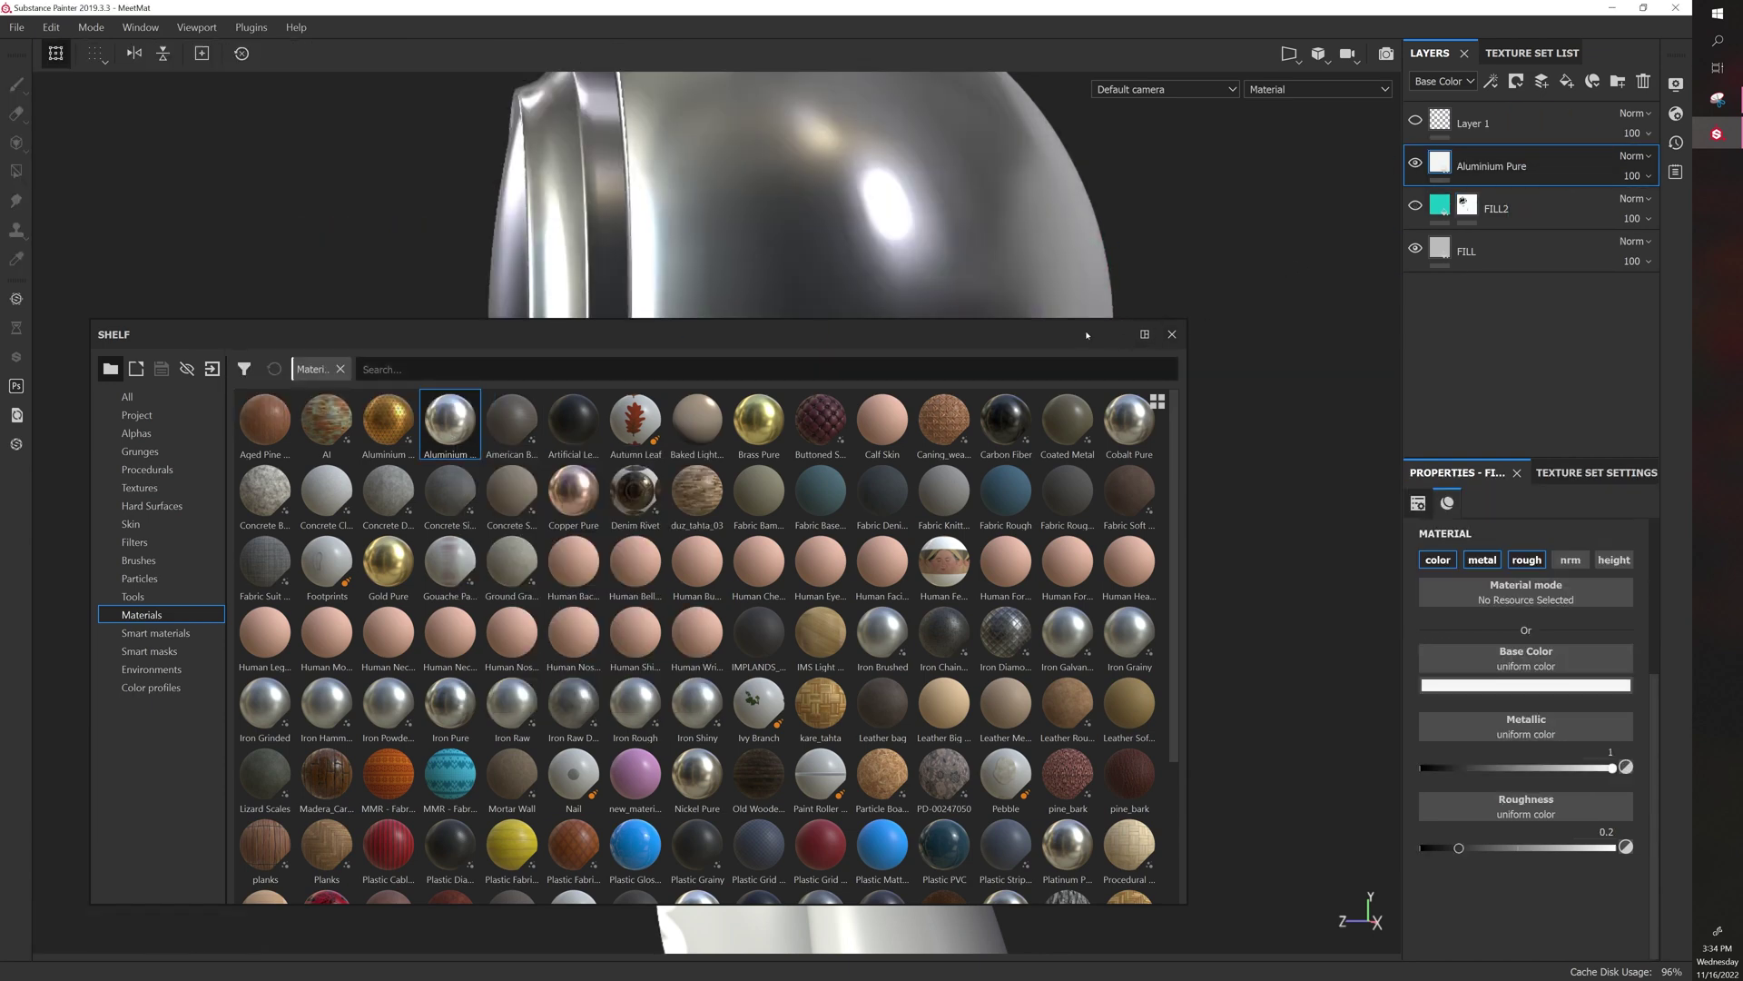
click(1172, 334)
alt+drag(632, 591, 910, 635)
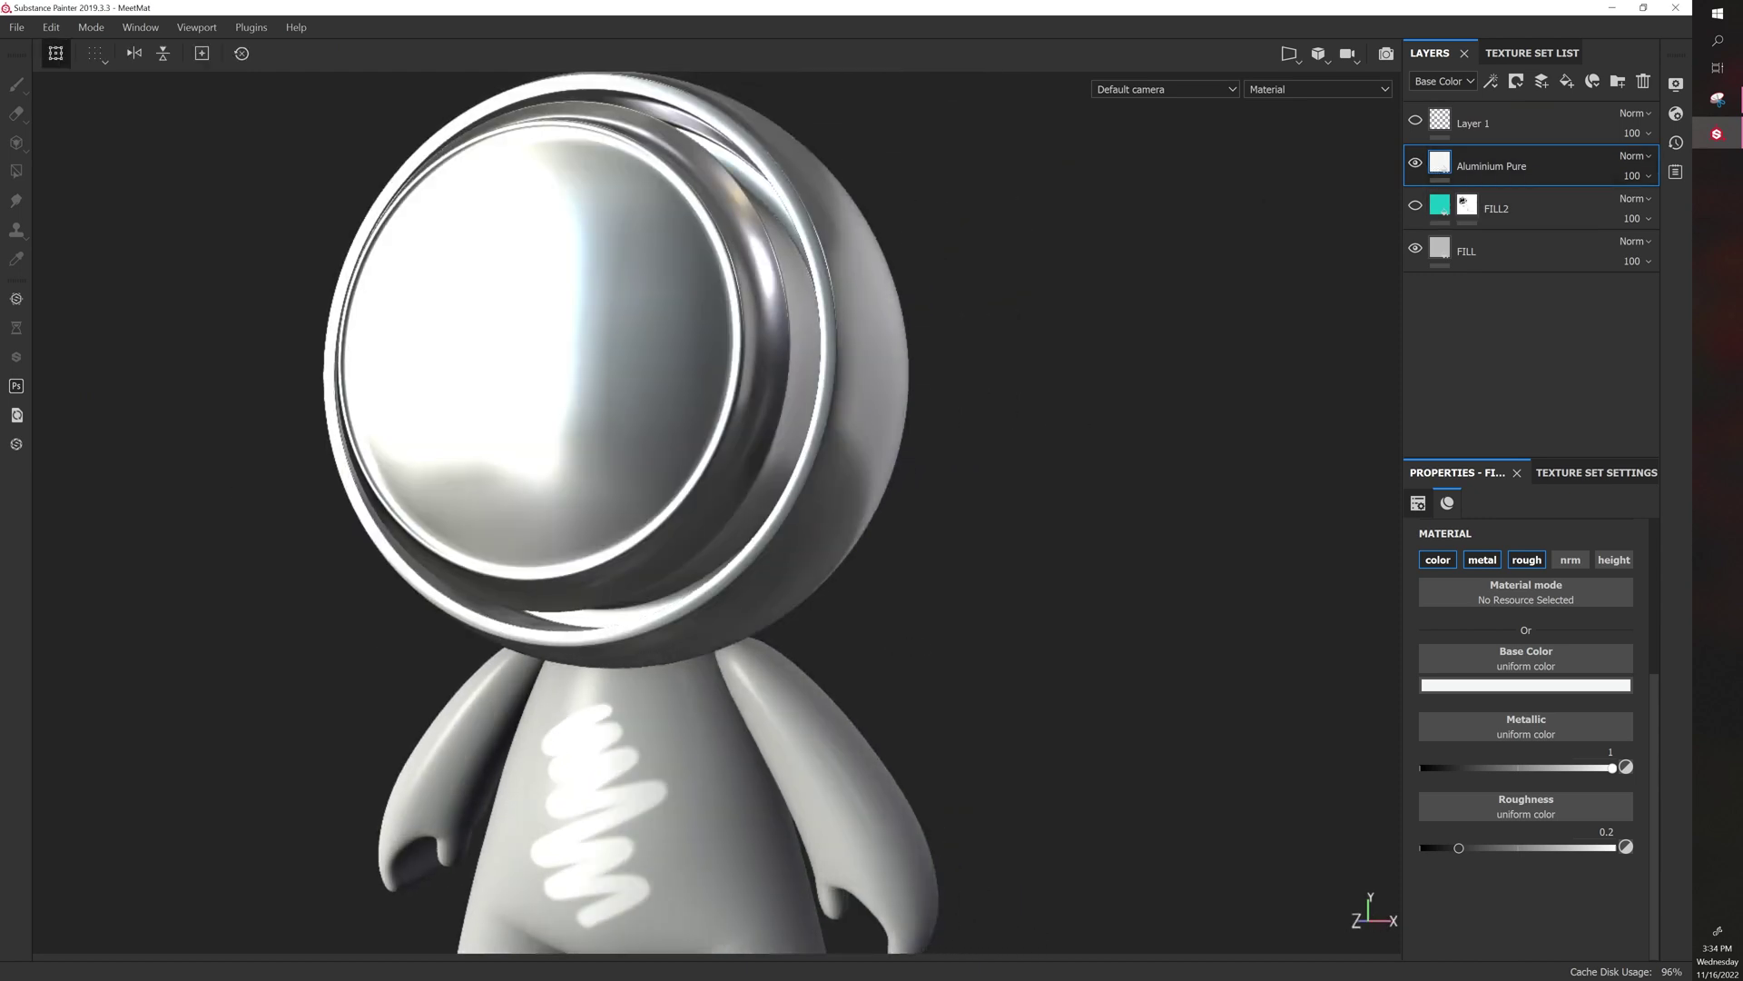
Add the Human Back Skin material as the bottom layer and hide the Aluminium Pure and FILL layers
drag(0, 636, 451, 352)
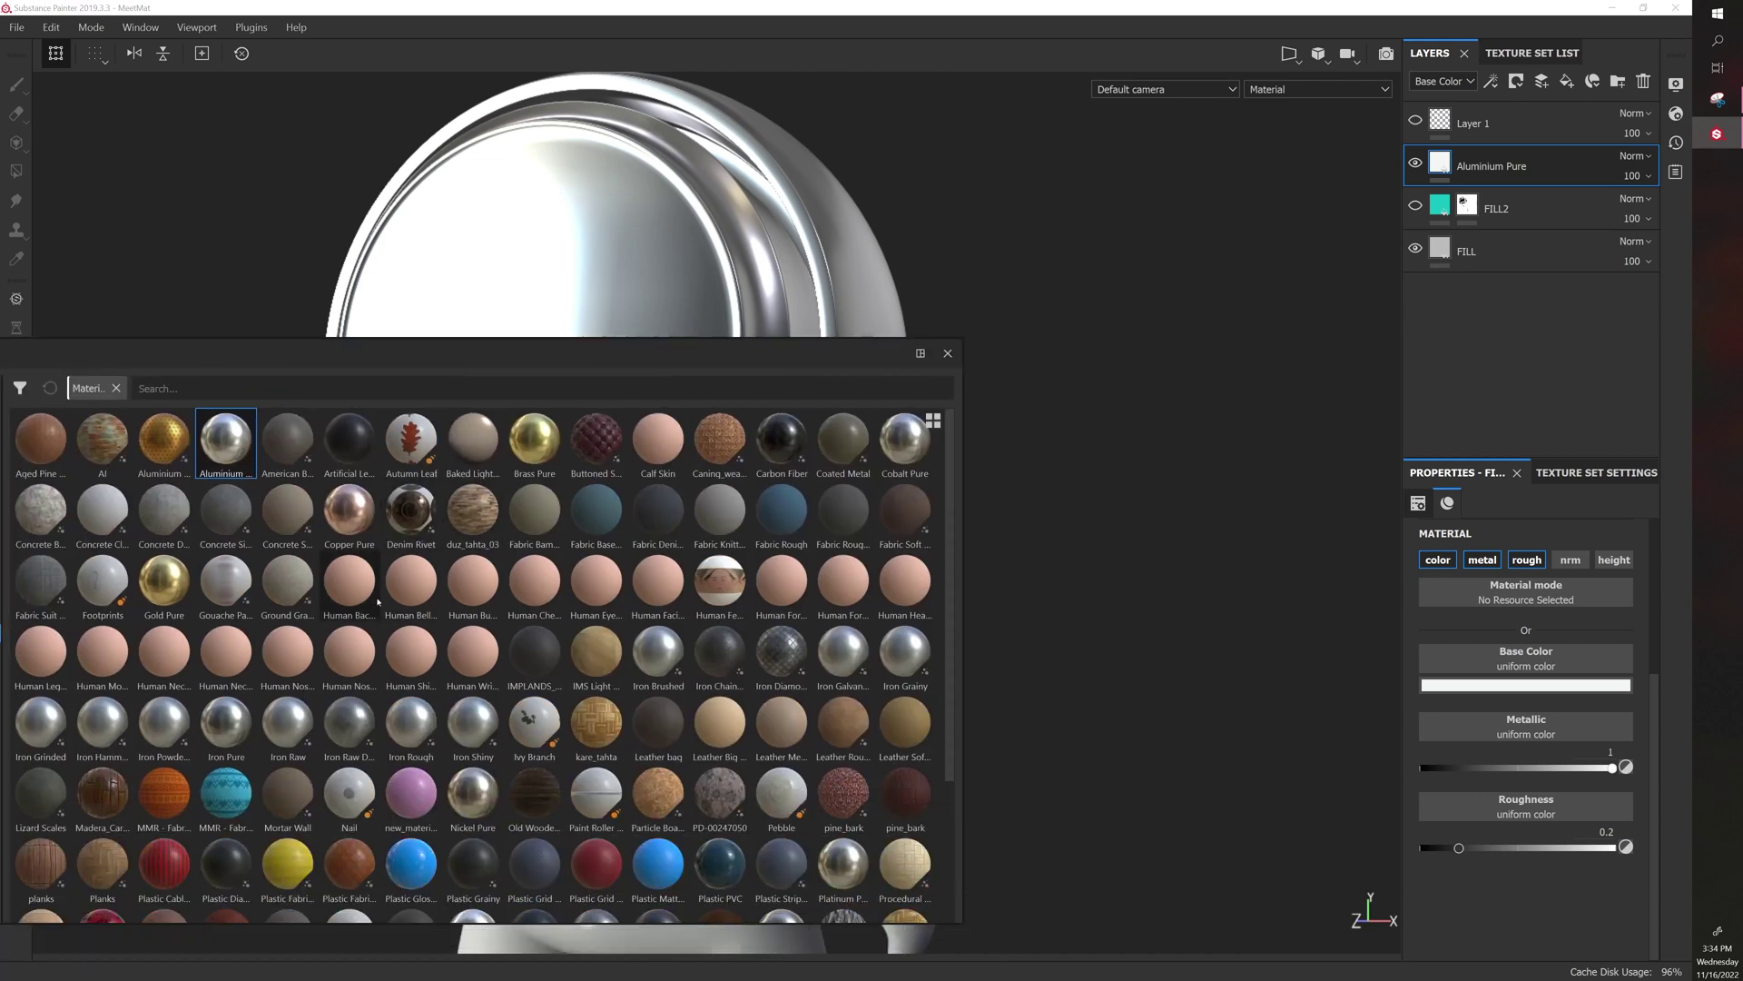
drag(359, 590, 1541, 327)
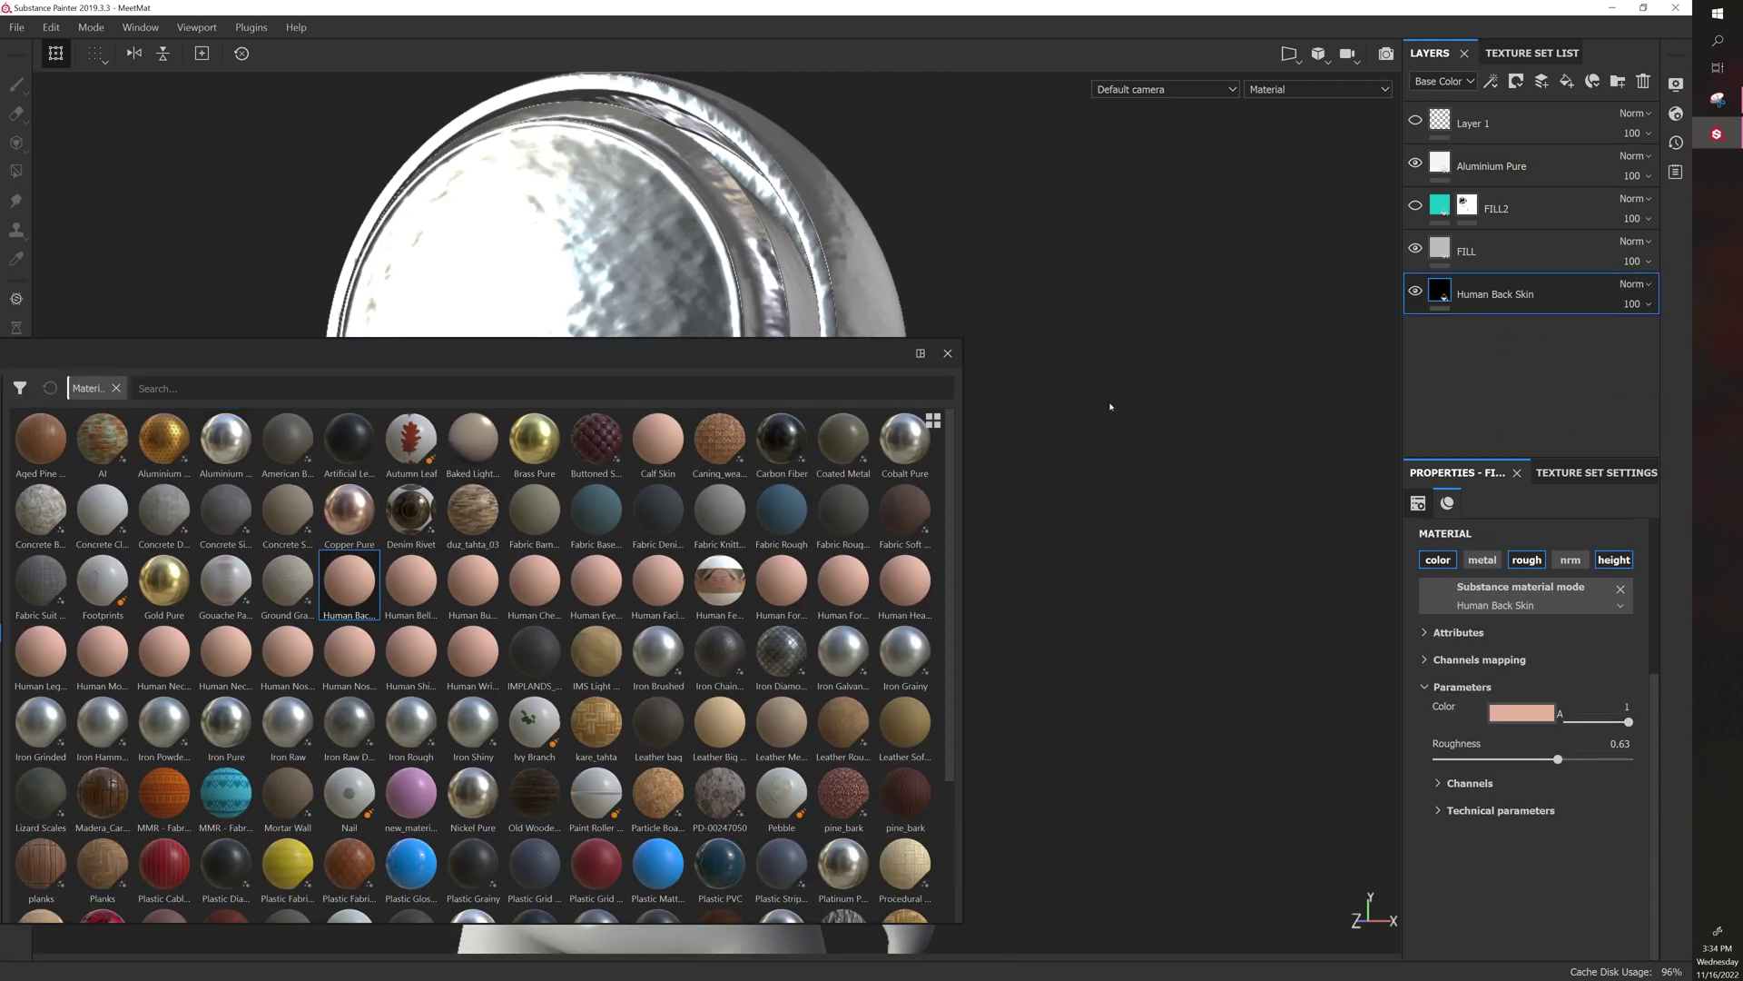
drag(773, 359, 0, 277)
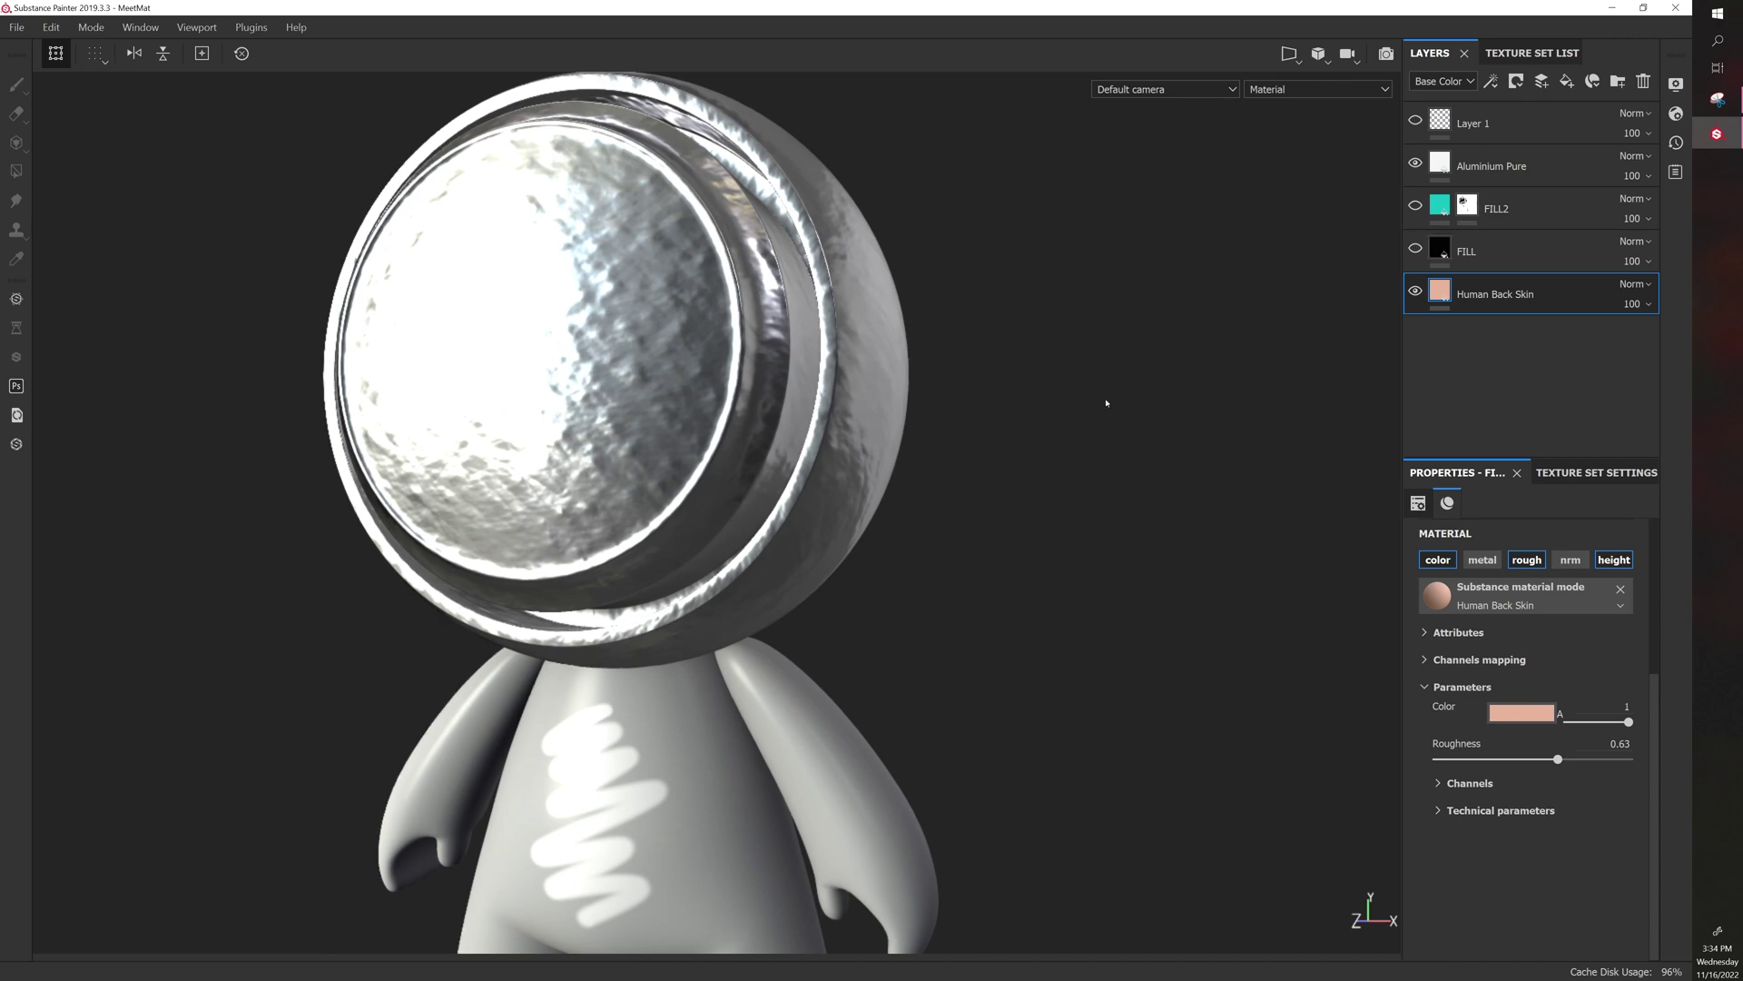
alt+drag(1017, 399, 926, 432)
alt+right_drag(926, 432, 796, 491)
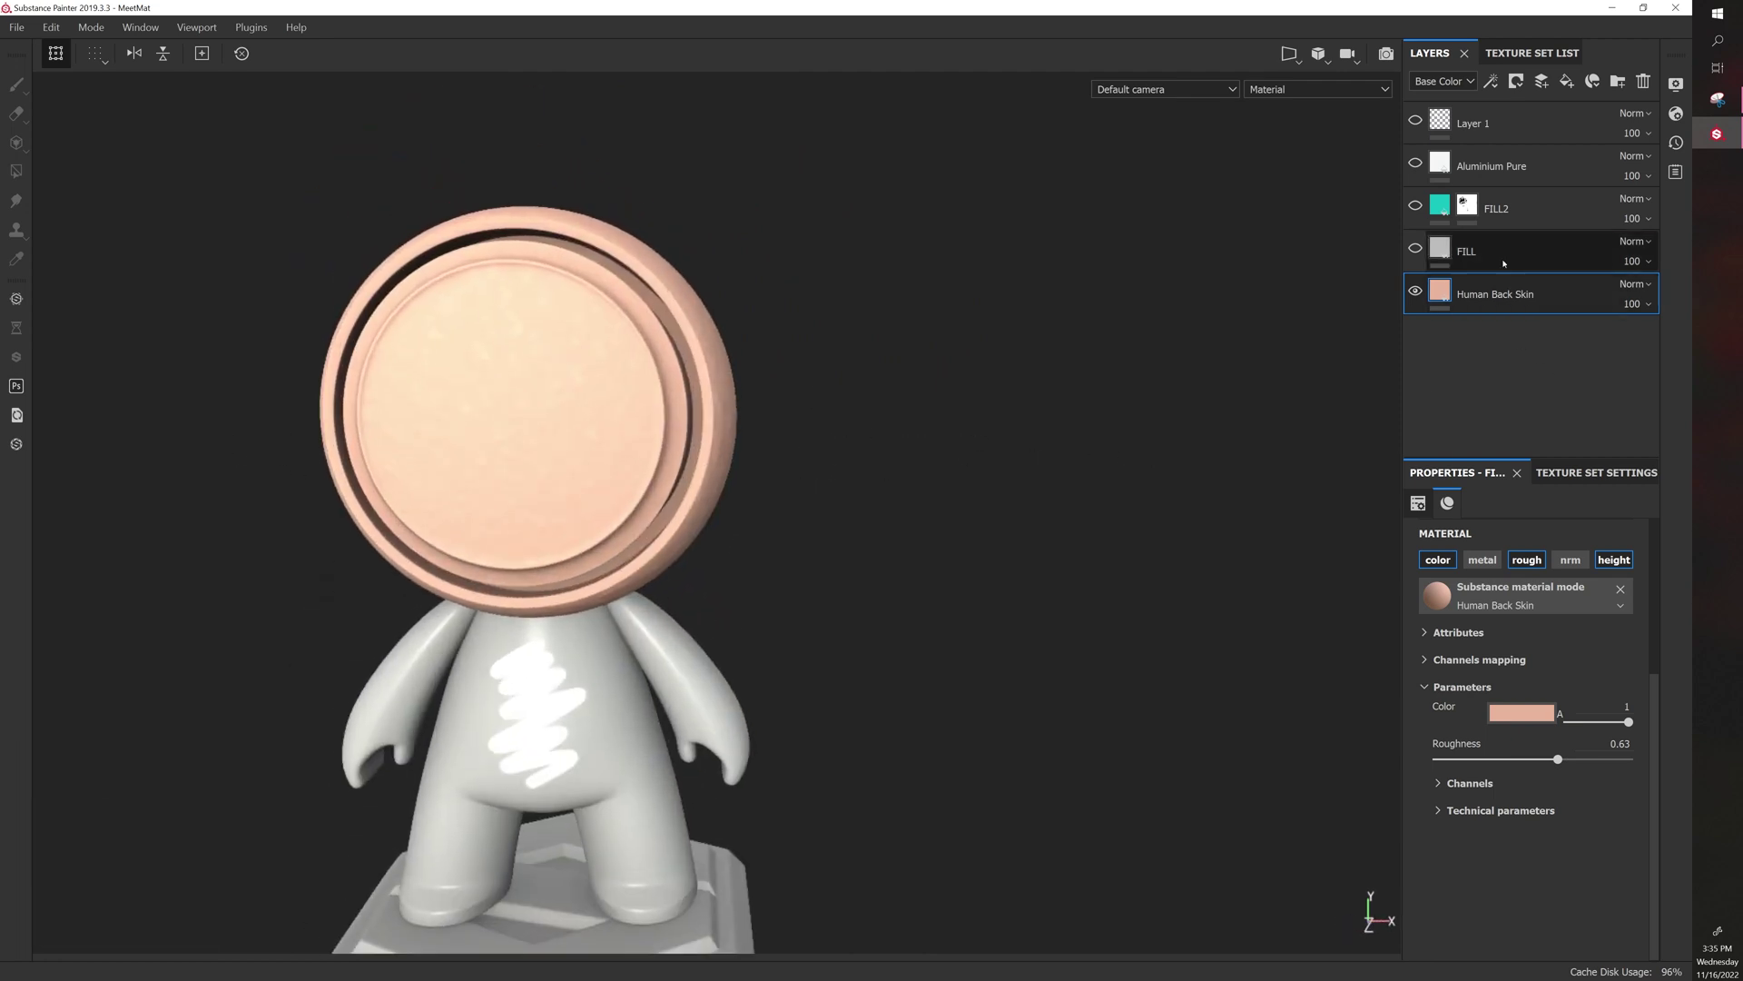
Add a paint layer above Human Back Skin with only the color channel active and a light pink base color
click(1542, 81)
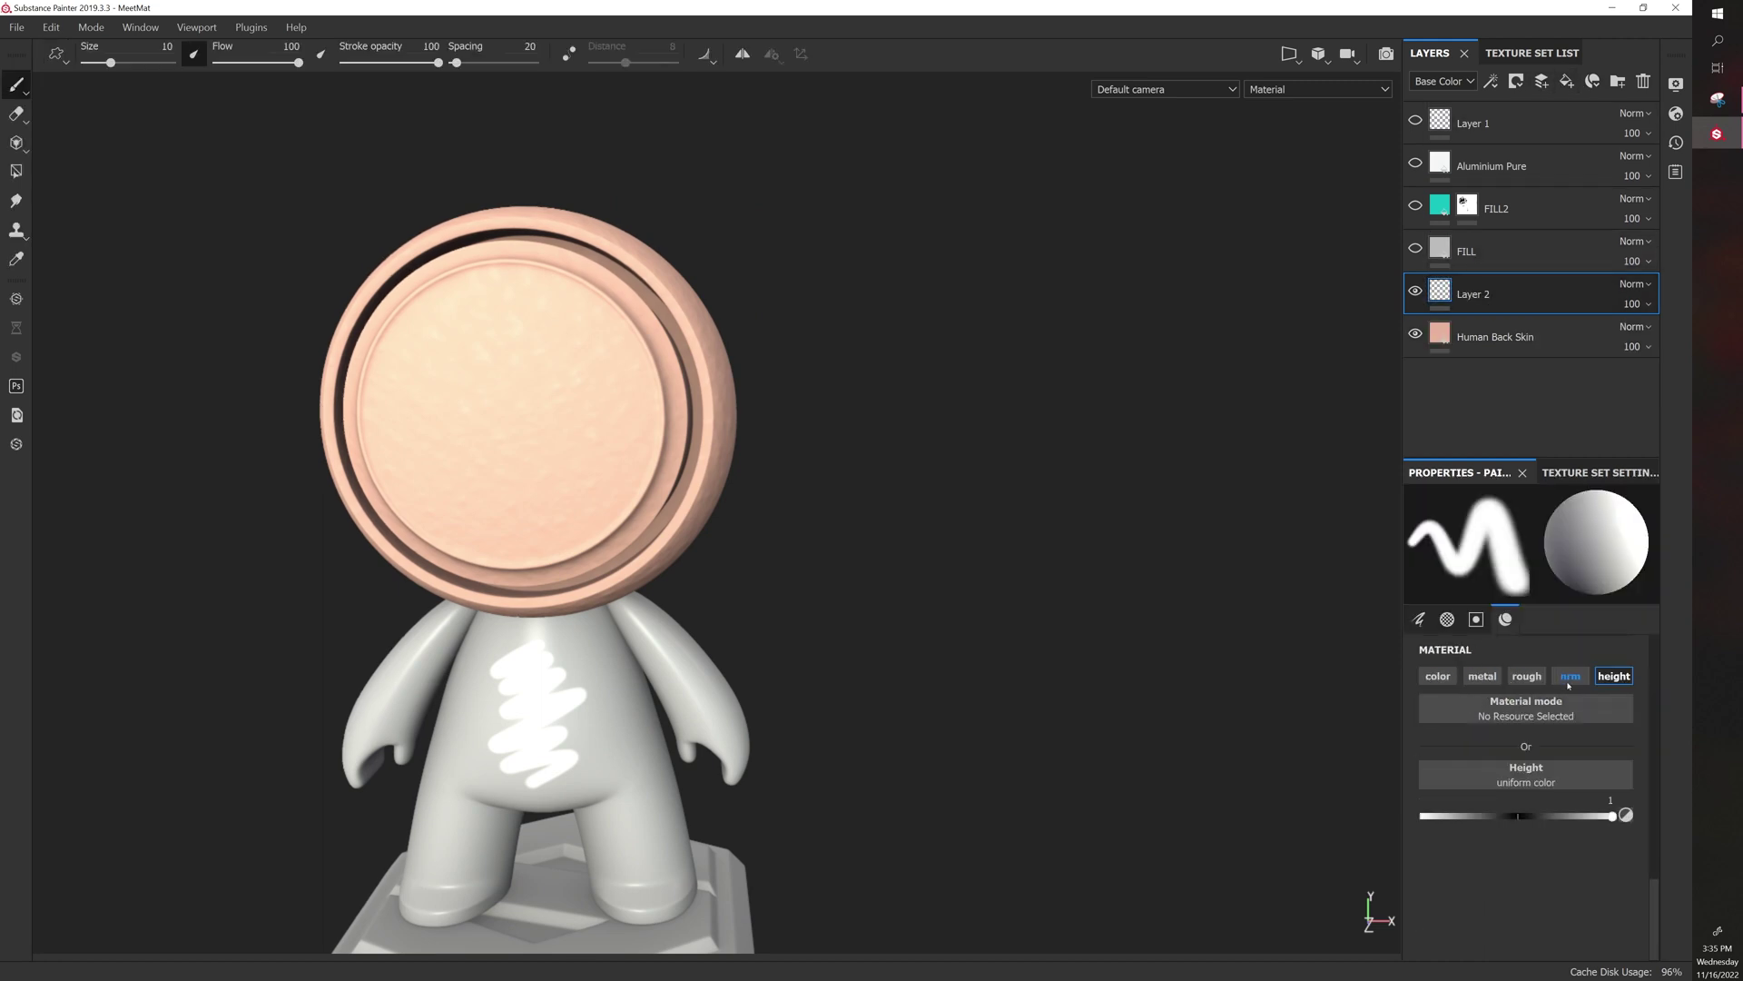
click(1614, 676)
click(1438, 675)
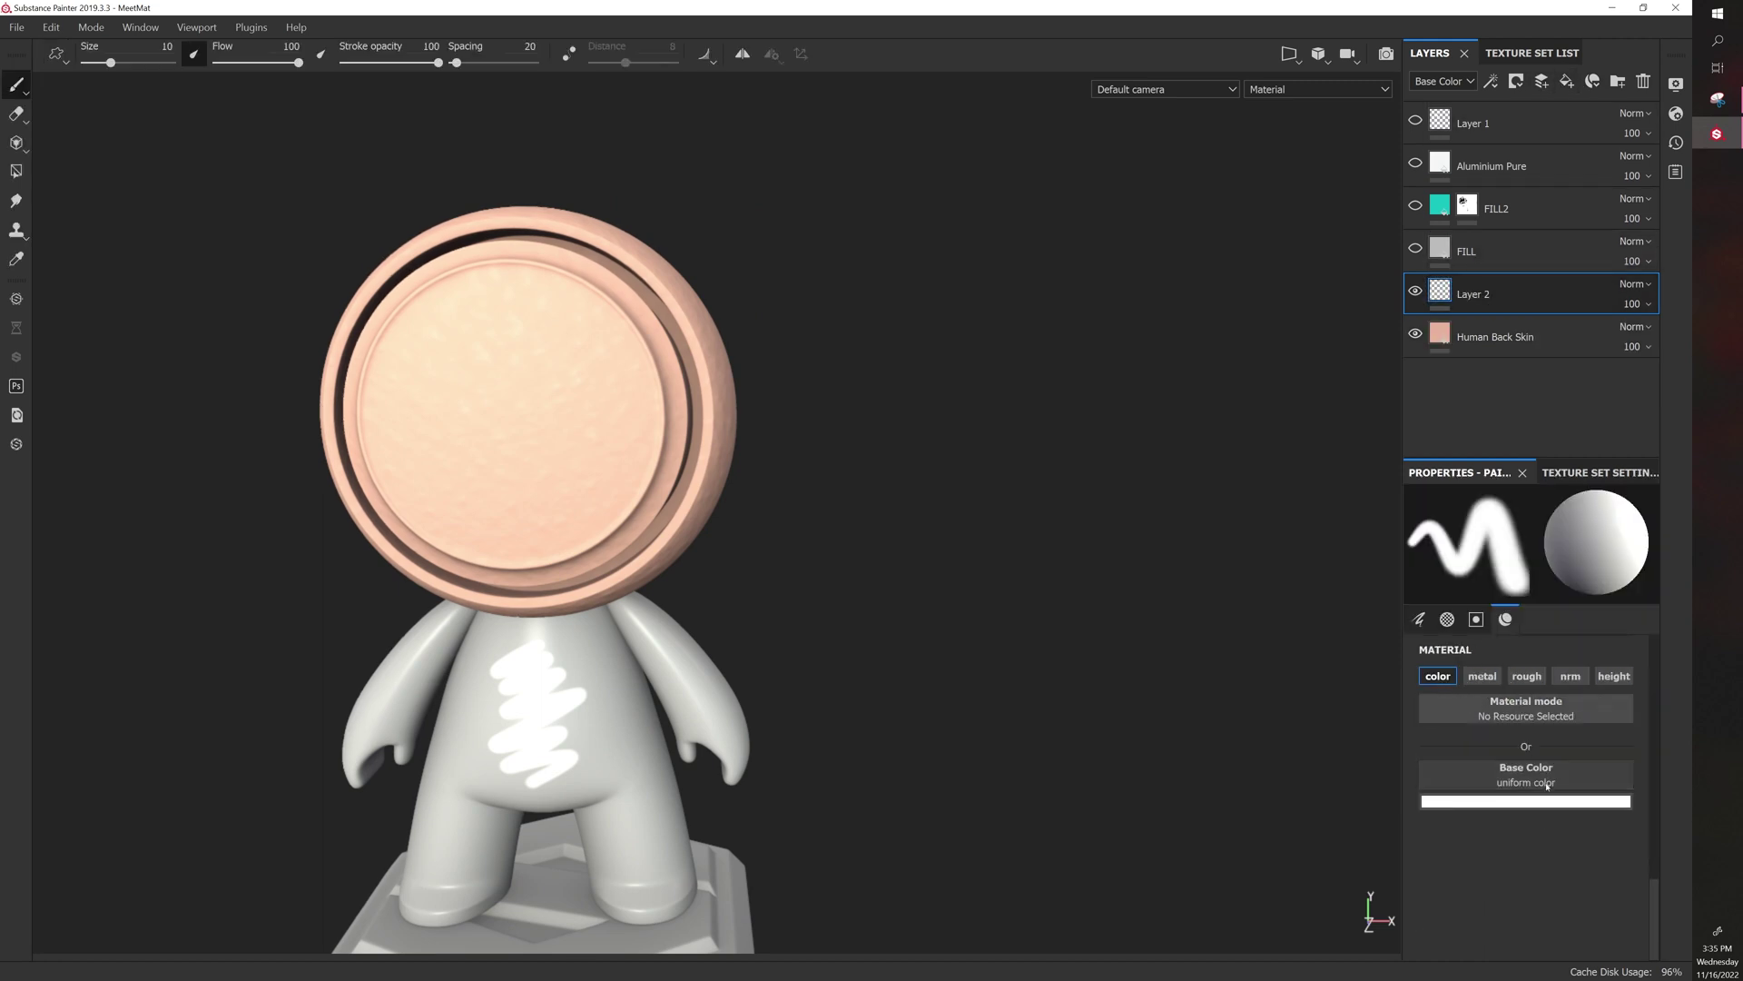
click(1496, 803)
drag(1560, 640, 1522, 626)
key(bracketright)
key(bracketright)
key(bracketright)
key(bracketright)
key(bracketright)
key(bracketright)
key(bracketright)
key(bracketright)
key(bracketright)
mouse_move(546, 449)
mouse_down()
mouse_move(526, 475)
mouse_move(608, 505)
mouse_up()
key(ctrl+z)
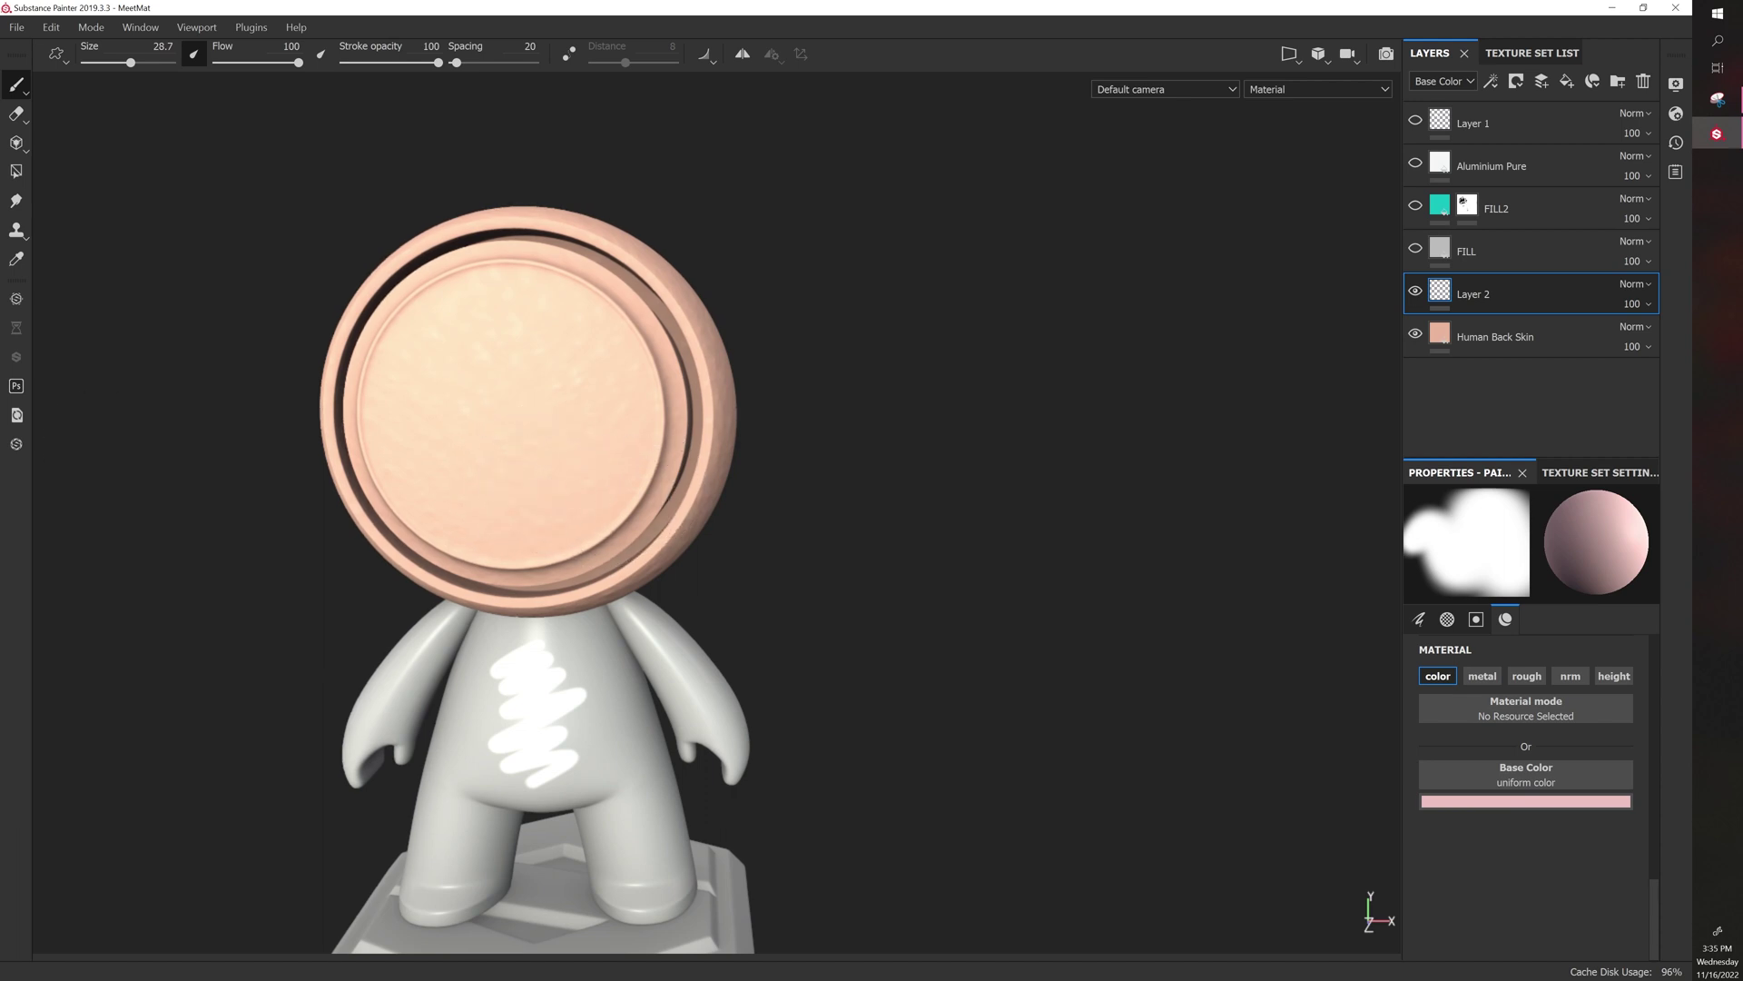
Select the Cement 1 brush from the Shelf's Brushes category and clear the Shelf from the viewport
mouse_move(0, 299)
mouse_down()
mouse_move(618, 436)
mouse_move(860, 337)
mouse_up()
click(137, 557)
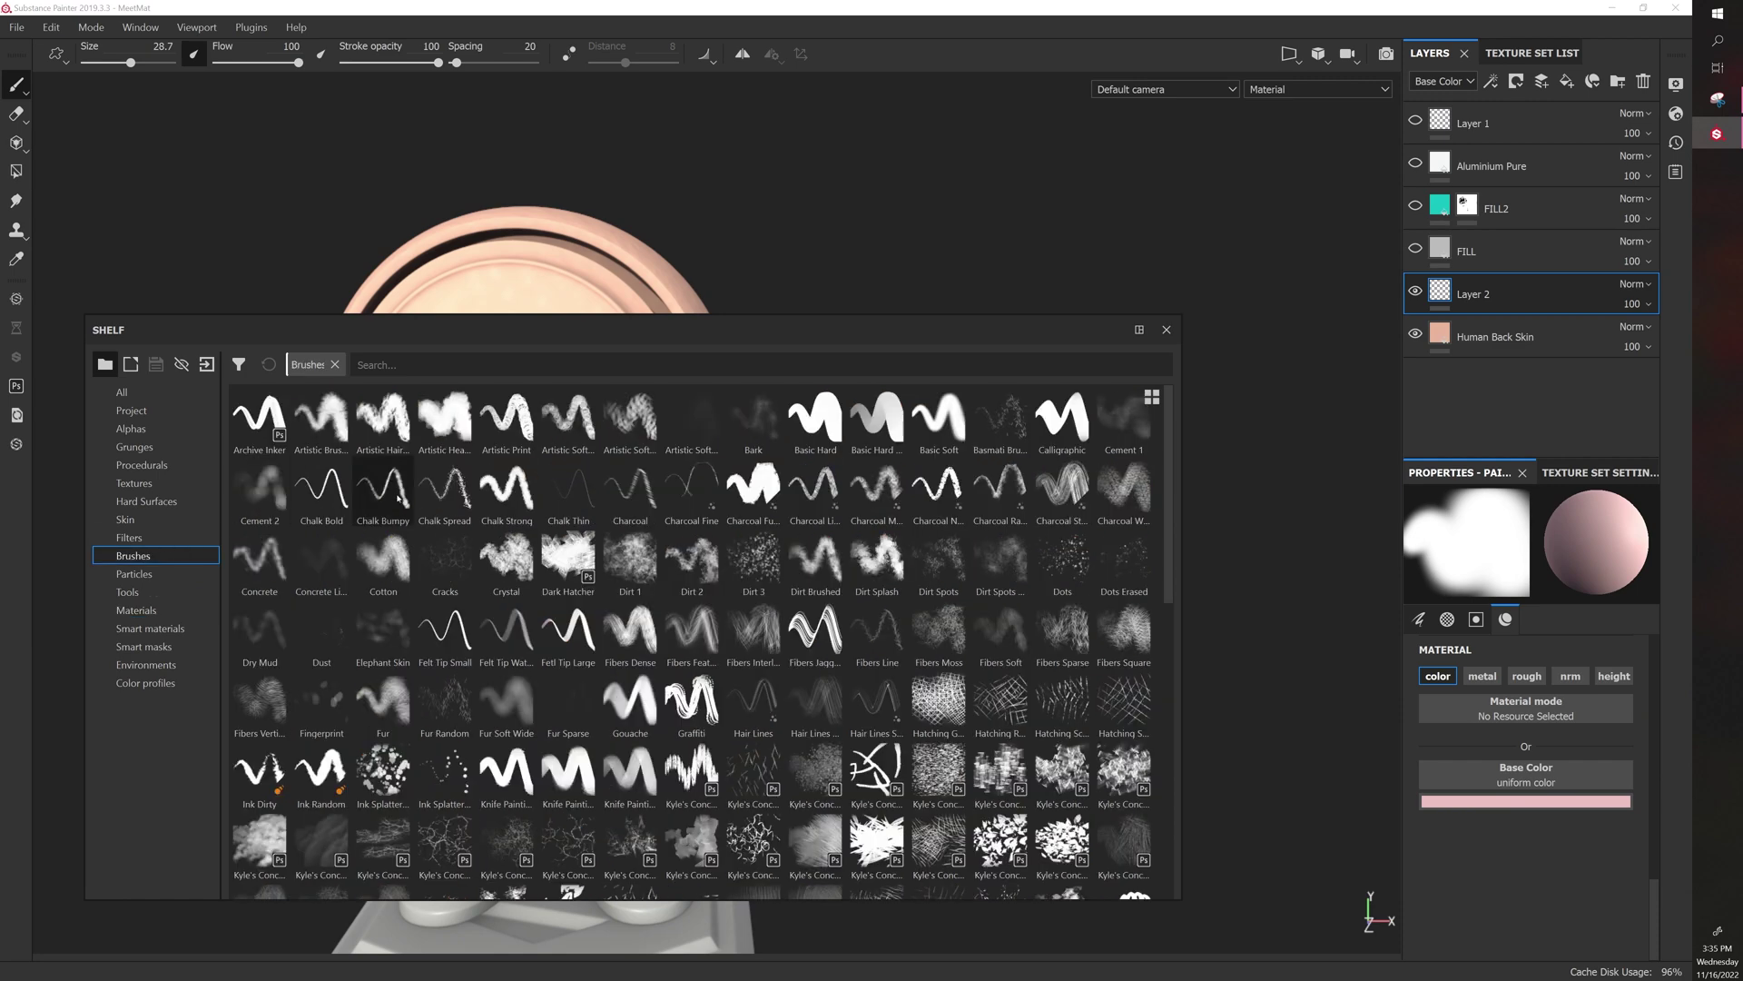
click(1133, 430)
double_click(906, 331)
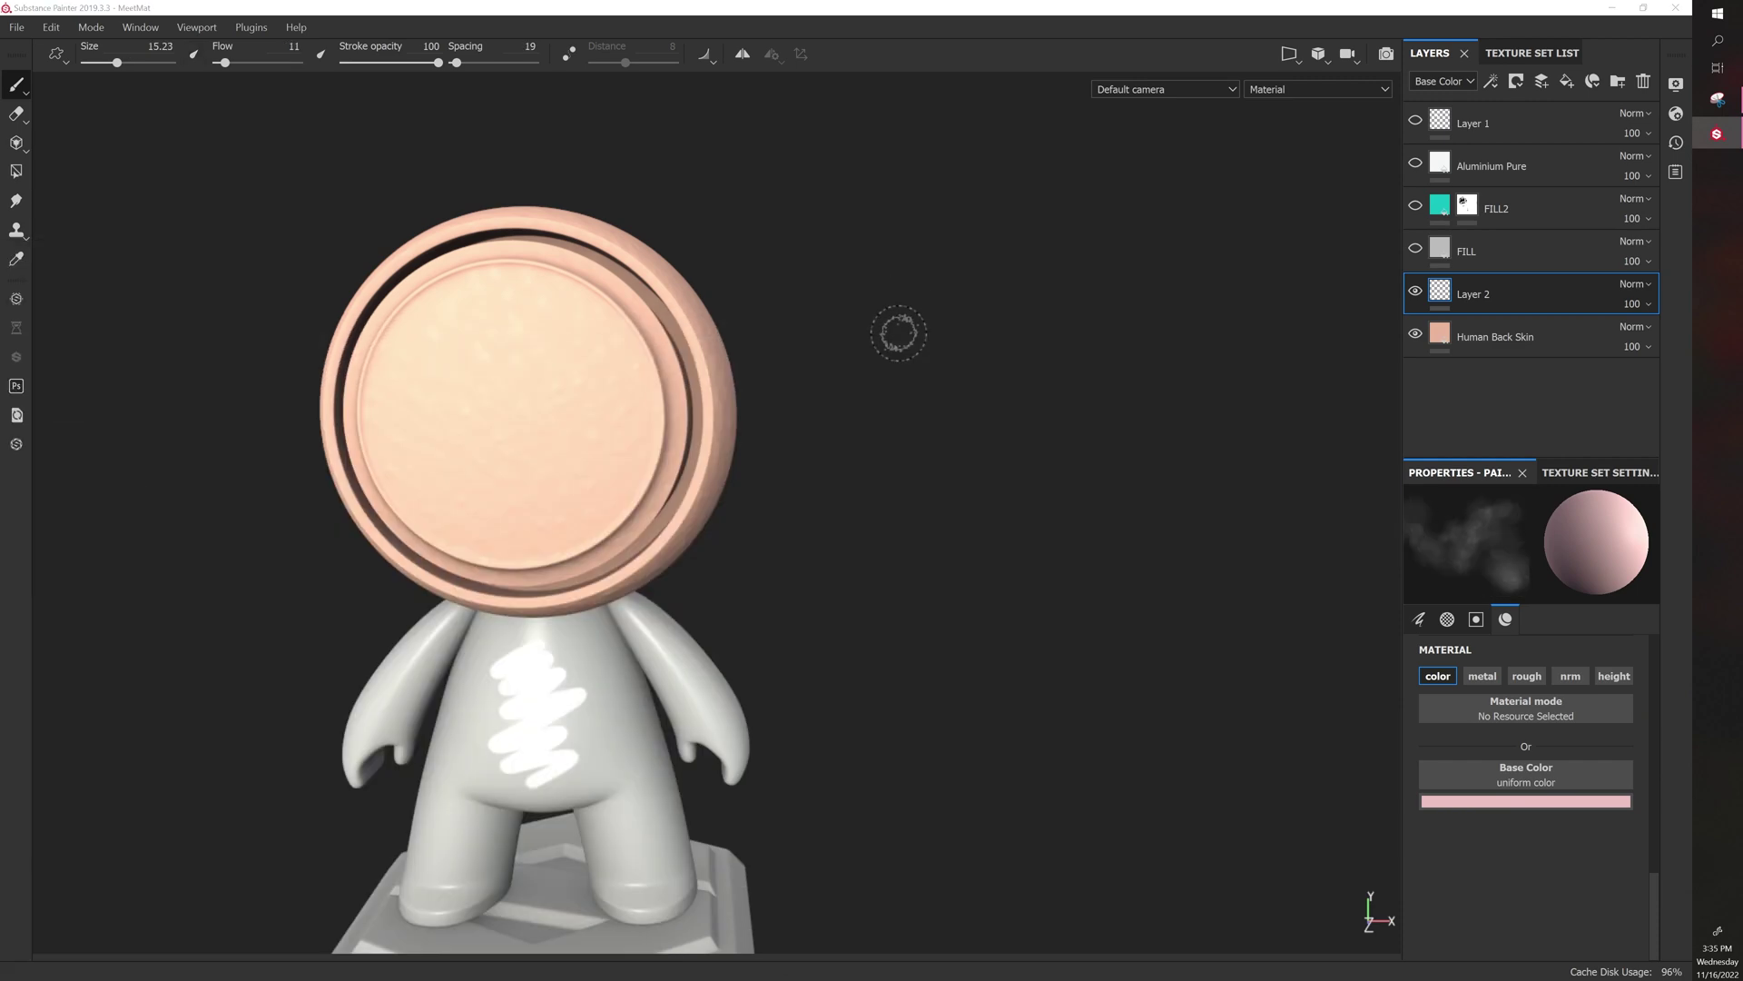
Enlarge the Cement 1 brush to 34.83 and paint soft pink mottling across the skin-covered disc
key(bracketright)
key(bracketright)
key(bracketright)
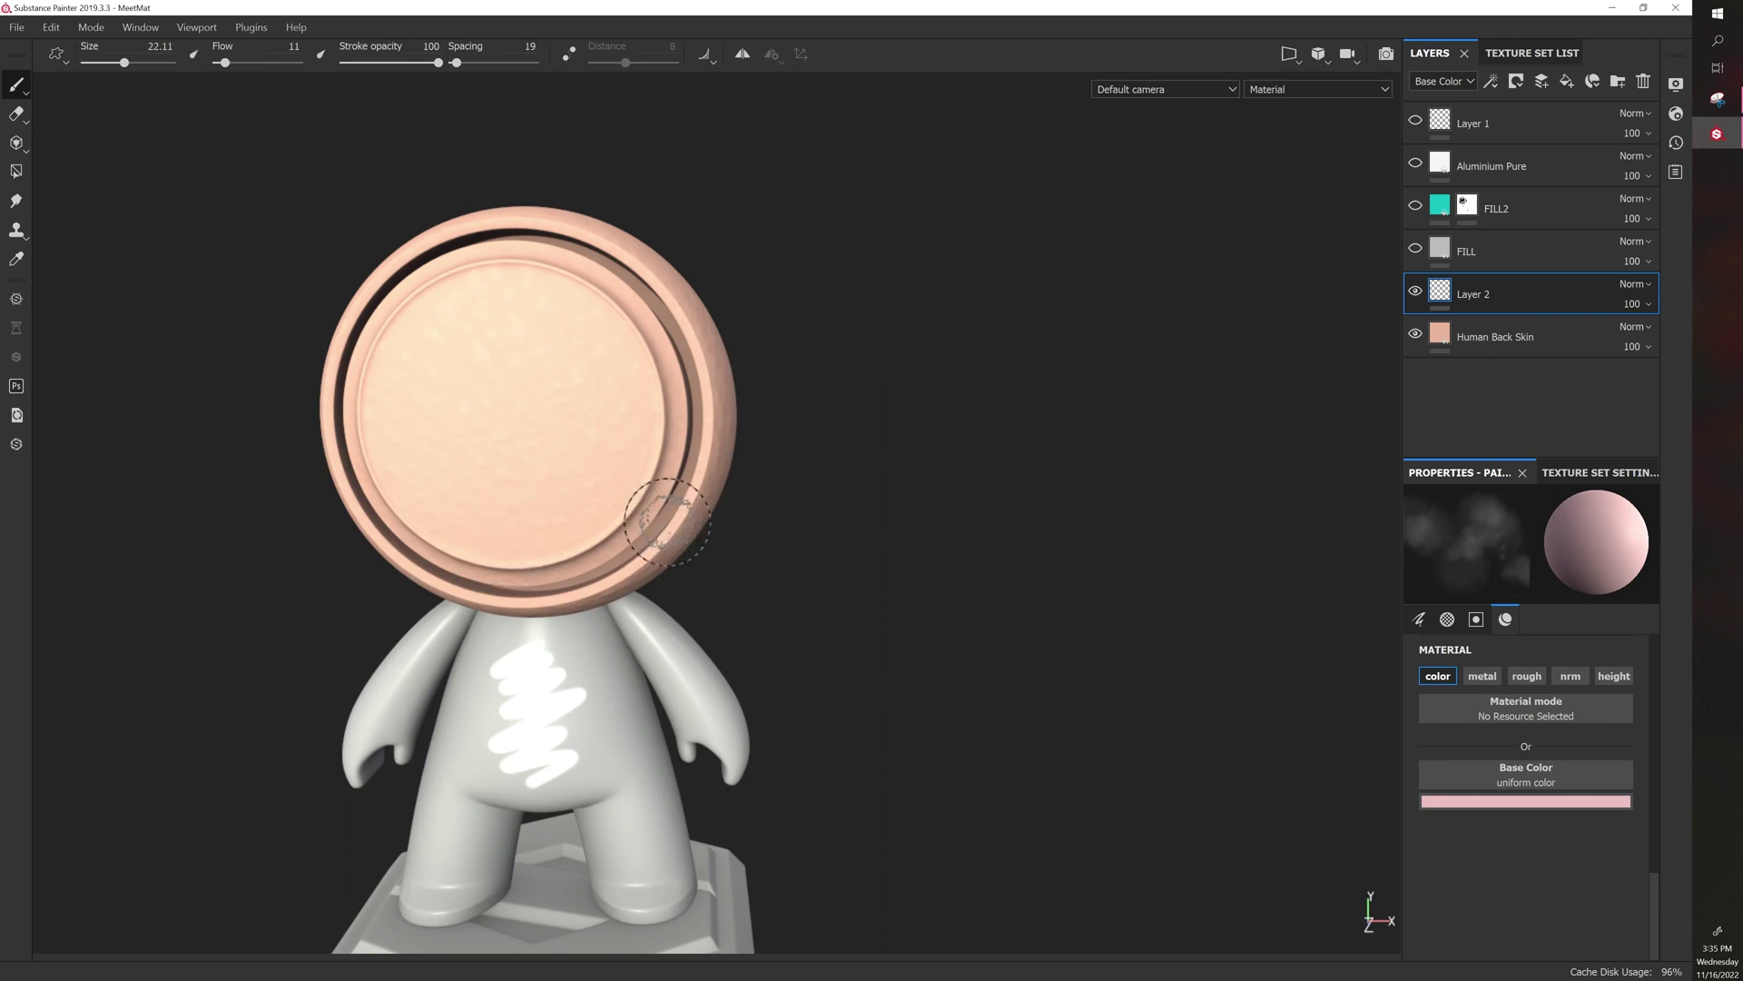
key(bracketright)
key(bracketright)
key(bracketright)
key(bracketright)
key(bracketright)
mouse_move(554, 413)
mouse_down()
mouse_move(529, 448)
mouse_move(581, 408)
mouse_move(563, 342)
mouse_up()
alt+drag(858, 442, 942, 384)
drag(506, 358, 371, 440)
Change the brush's base color to a paler pink and paint more soft skin variation over the disc
click(1519, 799)
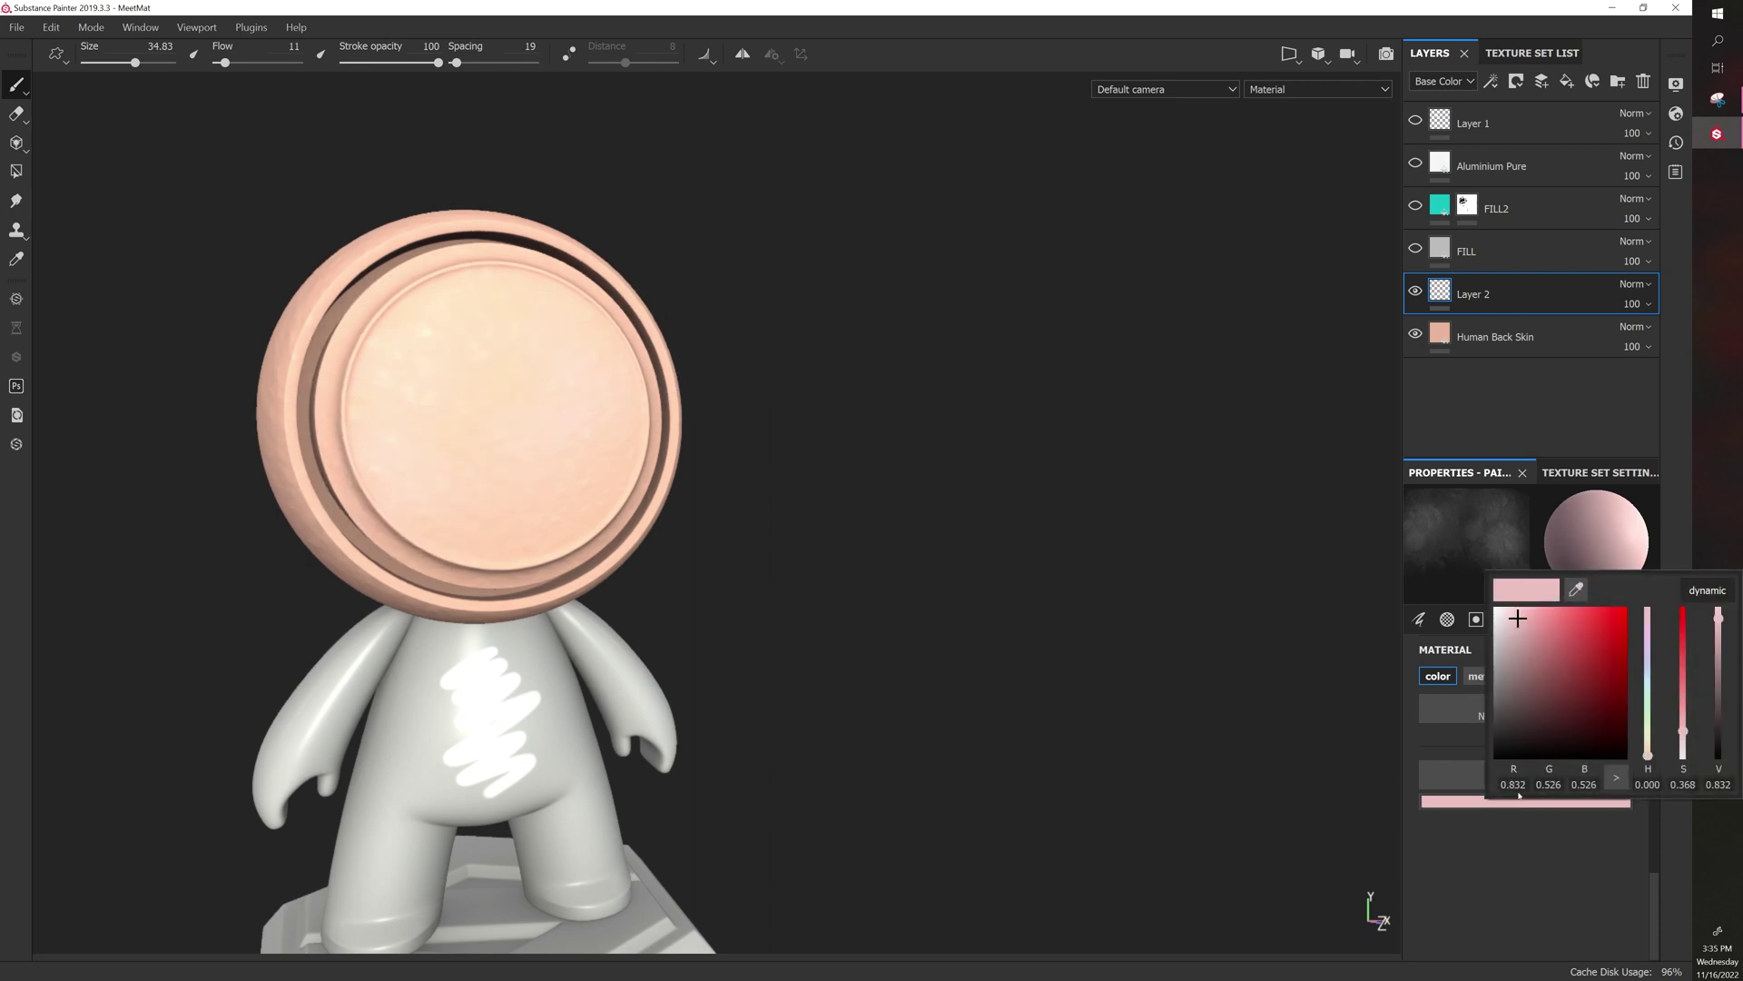
drag(1518, 617, 1503, 616)
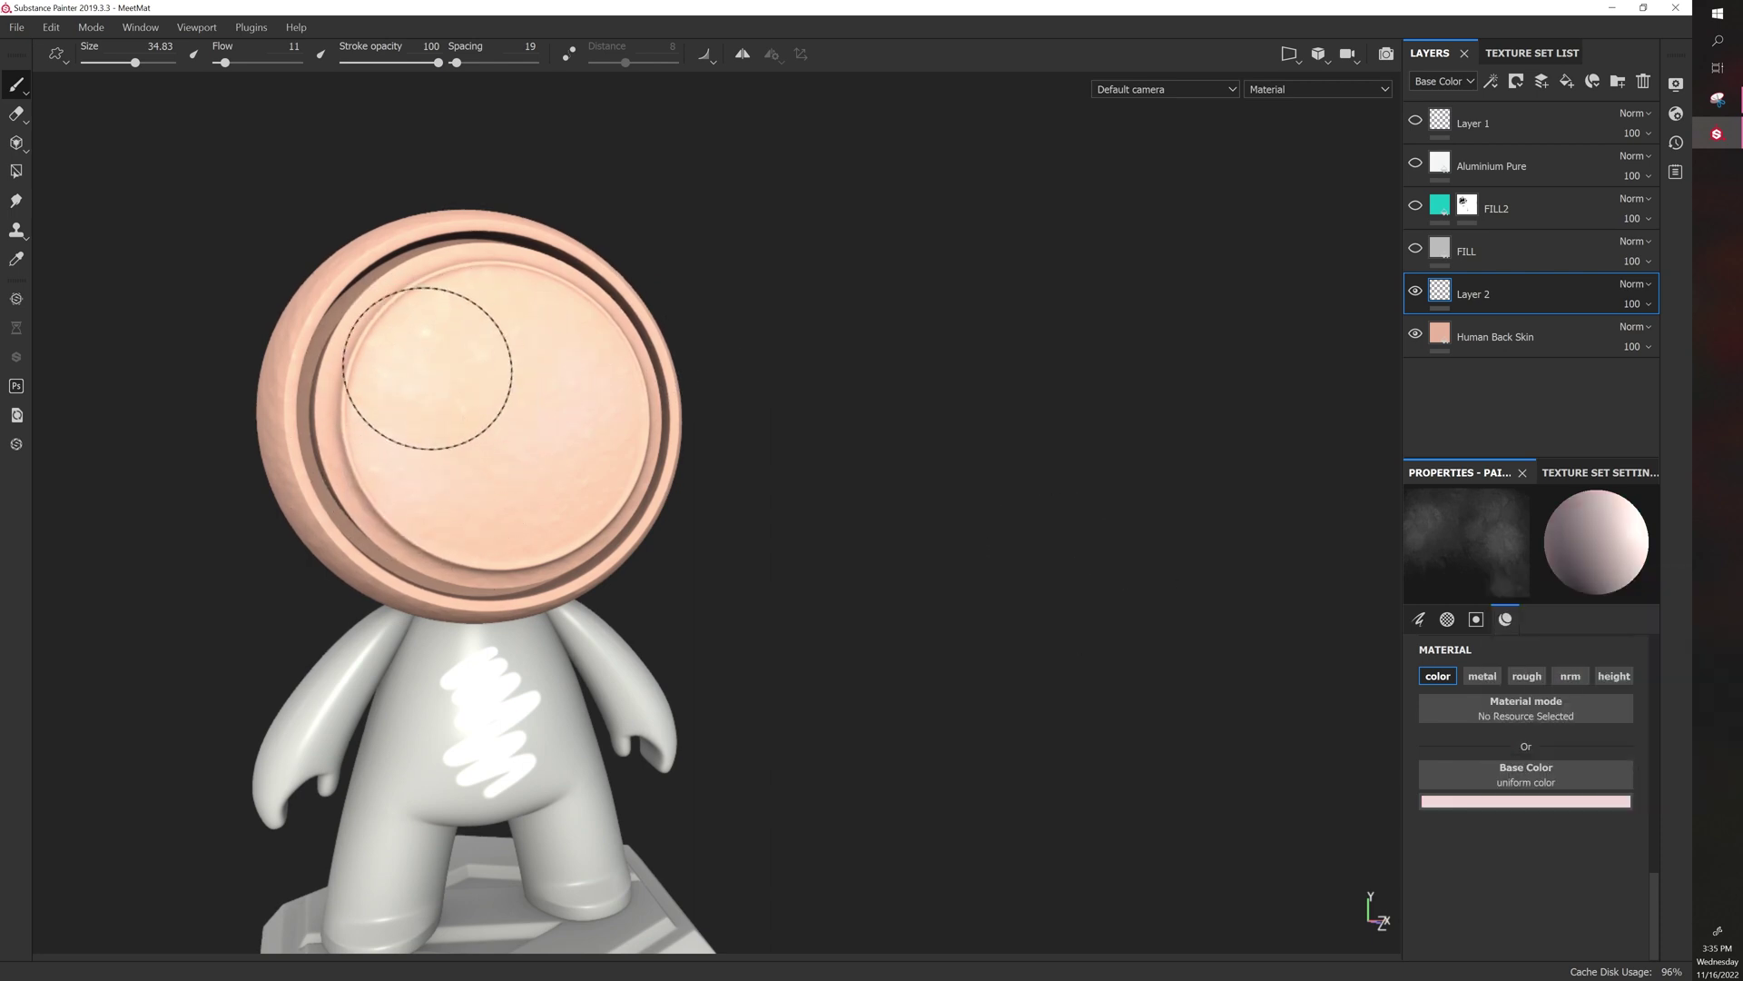
mouse_move(427, 456)
alt+mouse_down()
mouse_move(805, 455)
mouse_move(557, 460)
alt+mouse_up()
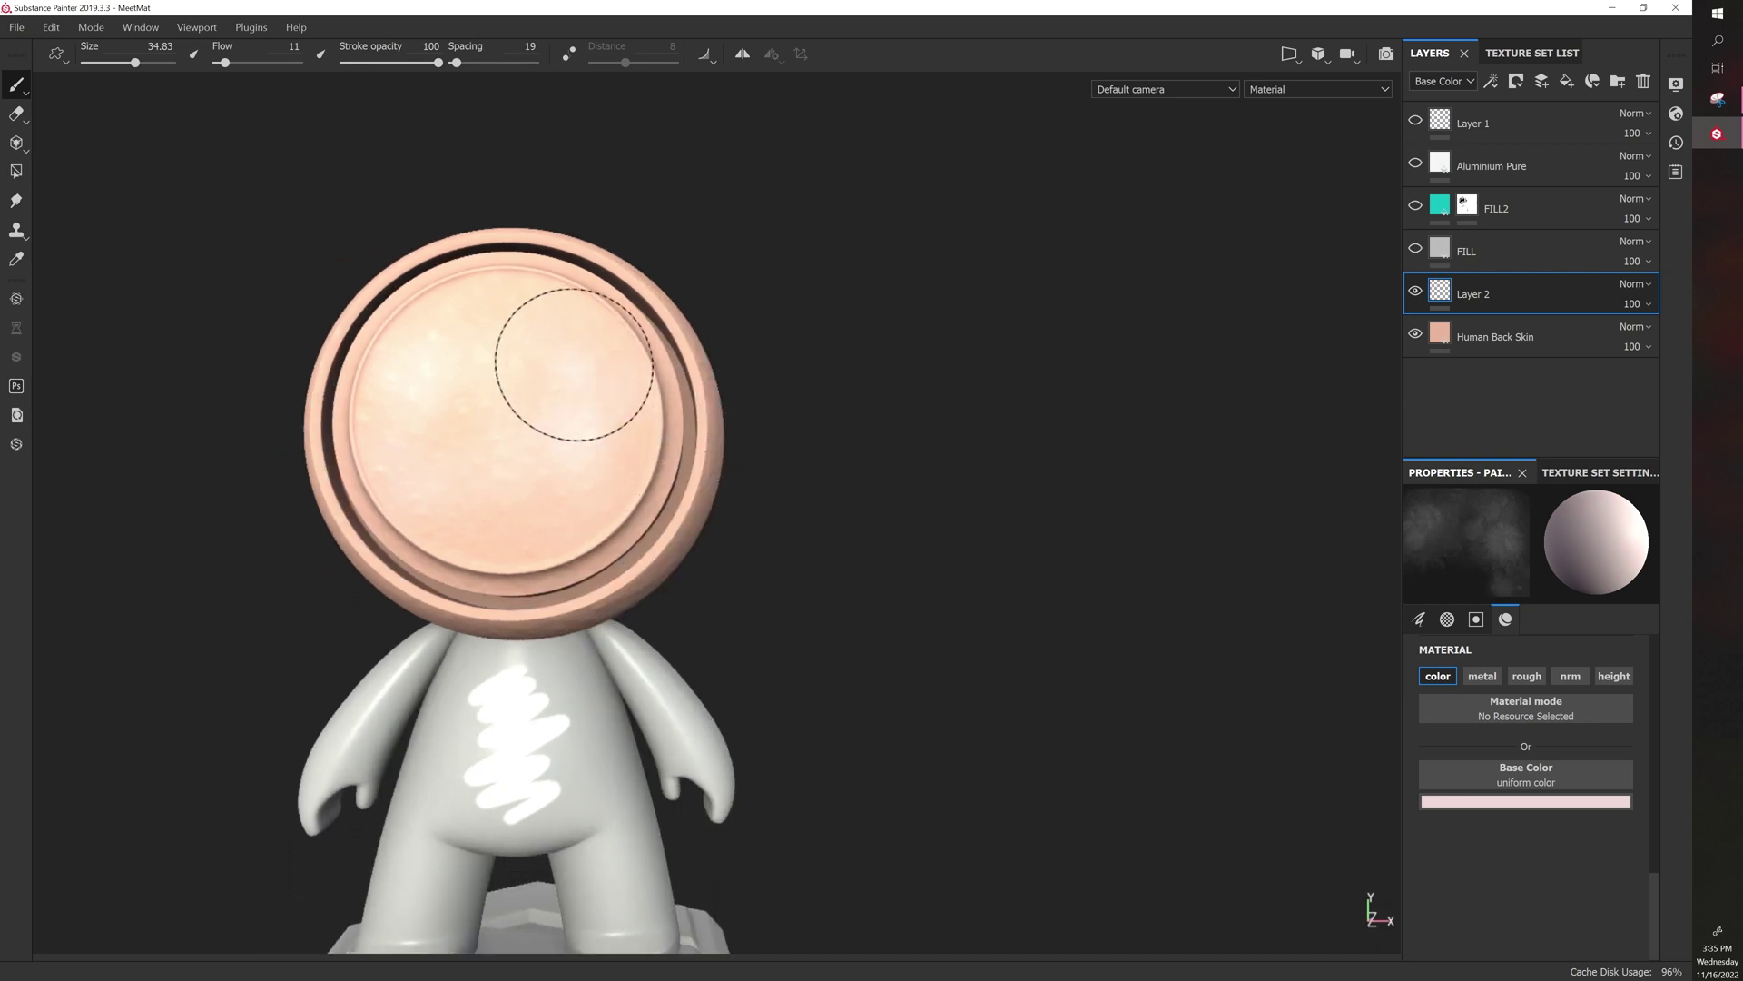
mouse_move(485, 513)
alt+mouse_down()
mouse_move(844, 650)
mouse_move(852, 611)
mouse_move(874, 615)
mouse_move(722, 583)
mouse_move(966, 575)
alt+mouse_up()
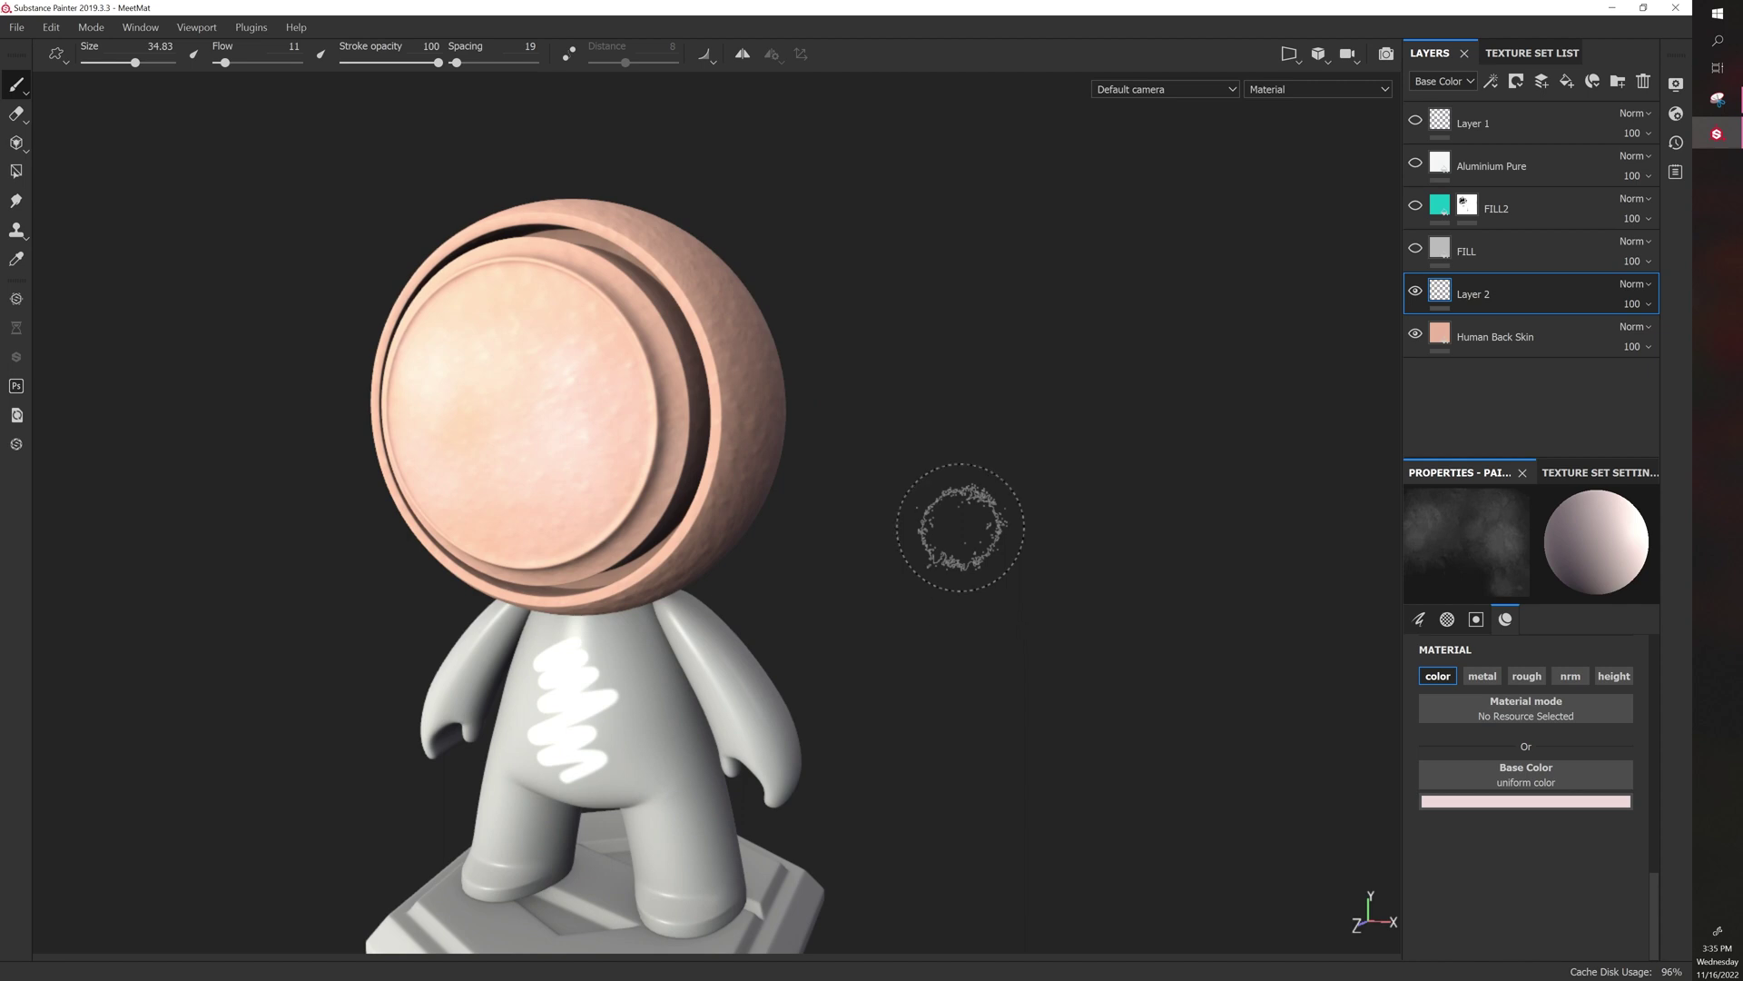